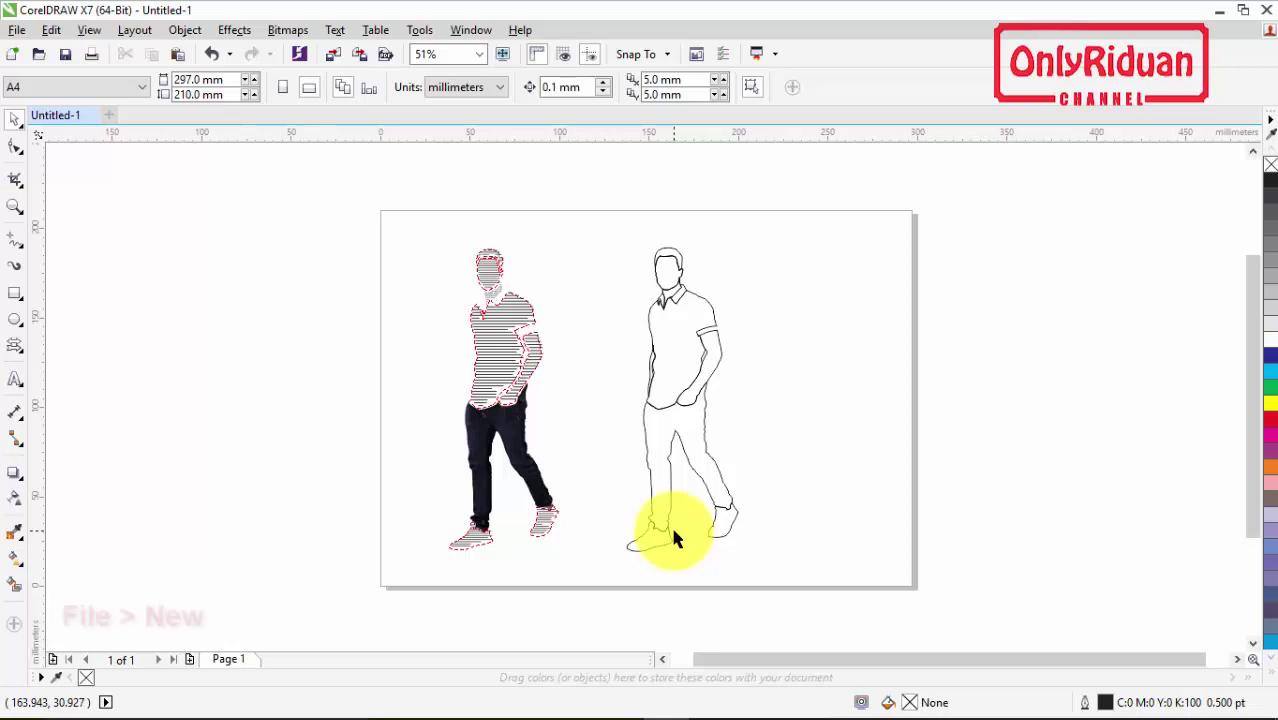
# Step: Create a new A4 landscape document named "Tipografi Sederhana" with centimeters as the unit
pyautogui.click(16, 29)
pyautogui.click(52, 53)
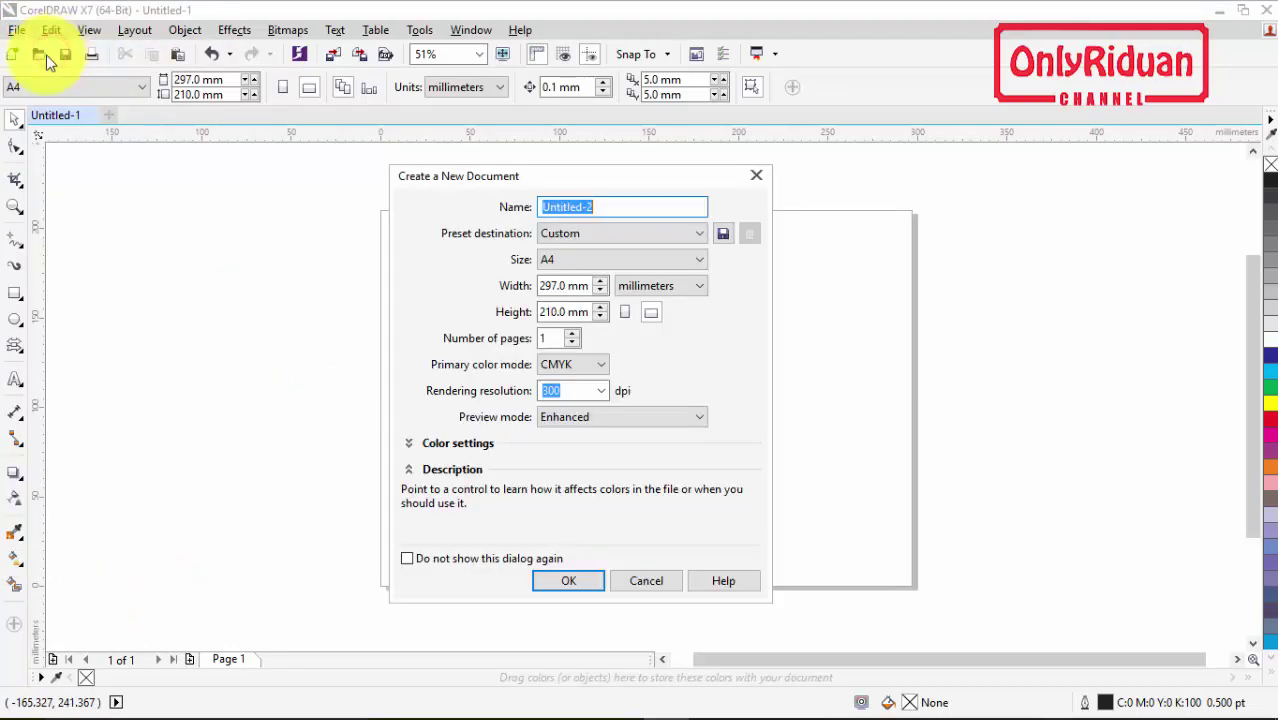
pyautogui.moveTo(549, 178); pyautogui.dragTo(537, 178)
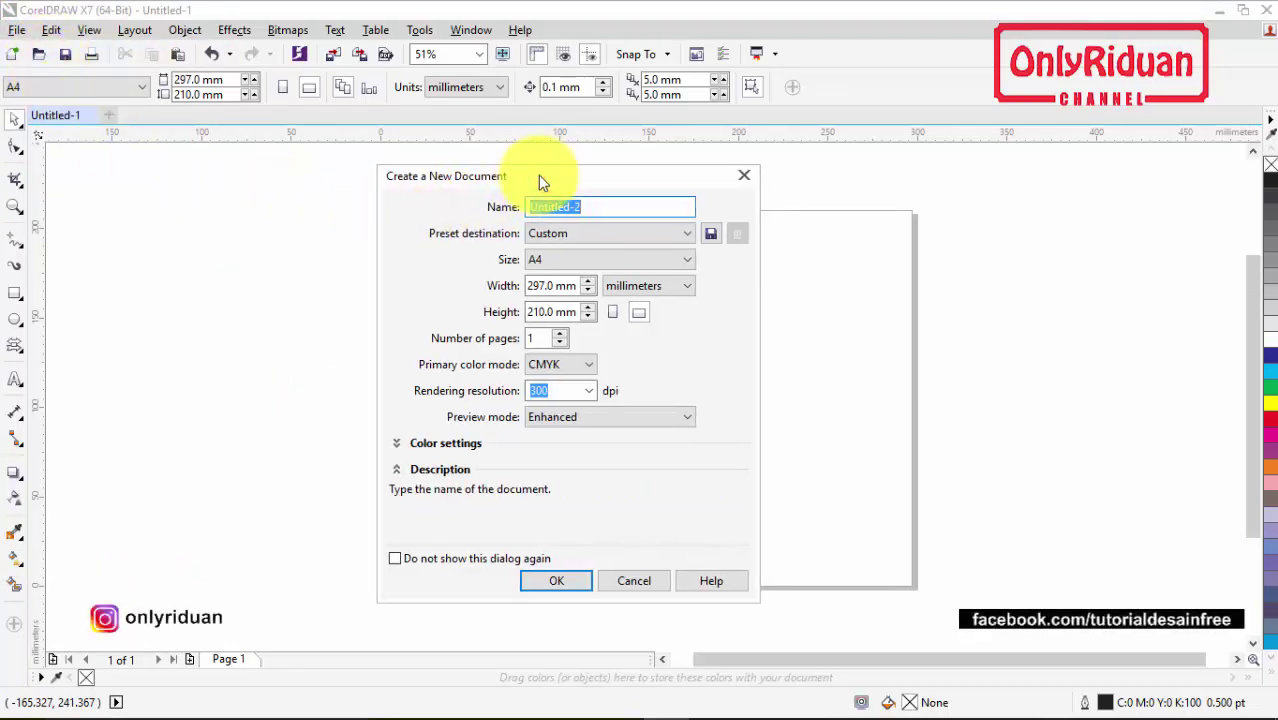
pyautogui.moveTo(605, 203); pyautogui.dragTo(519, 207)
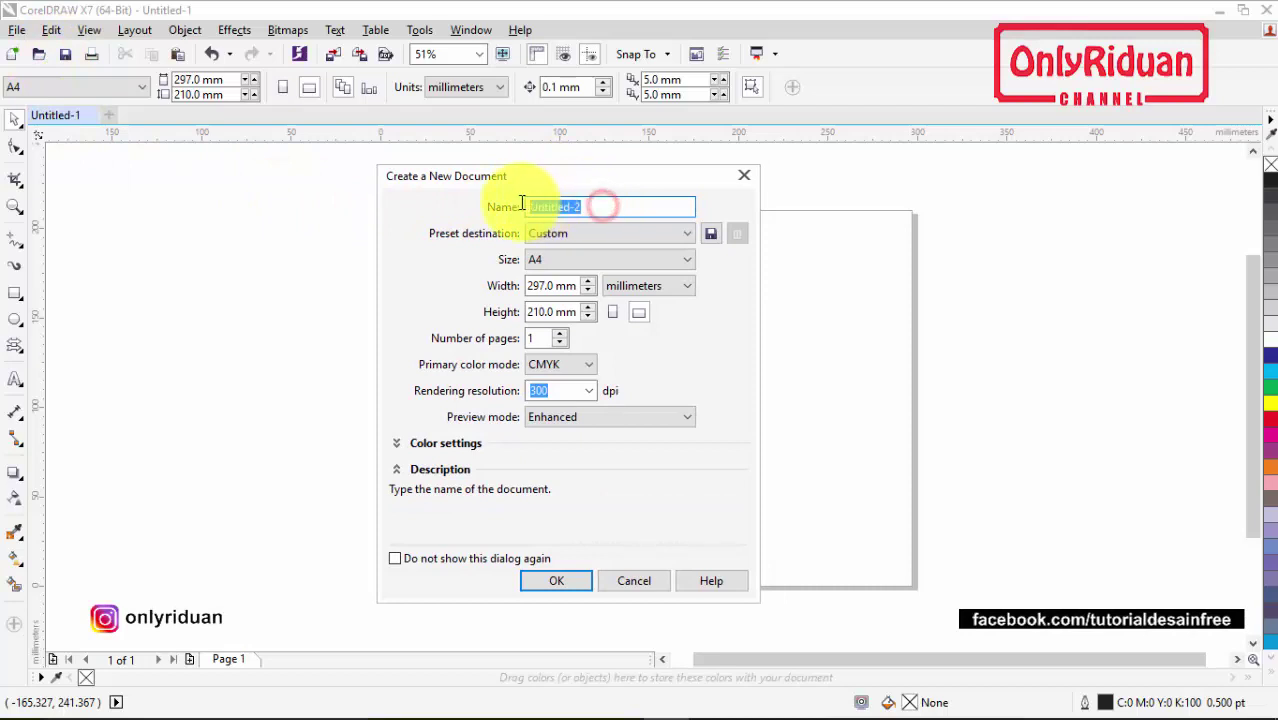
pyautogui.write('Tipografi Sederhana')
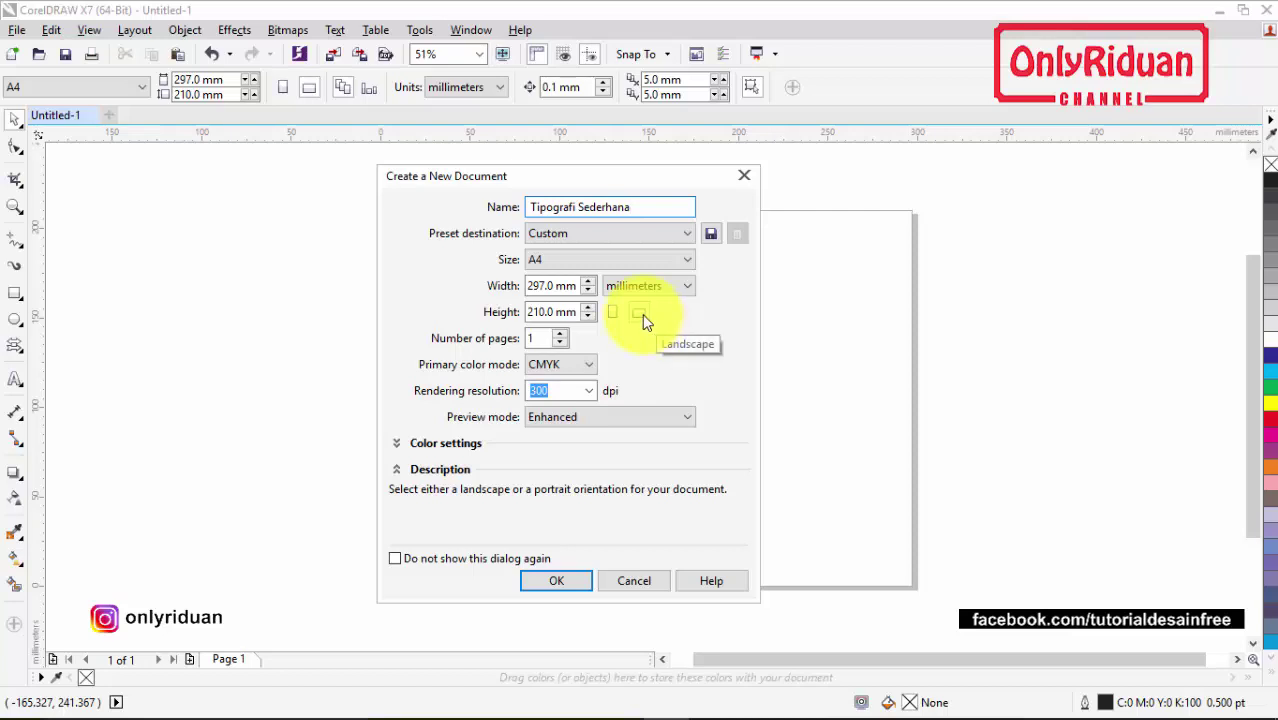
pyautogui.click(652, 285)
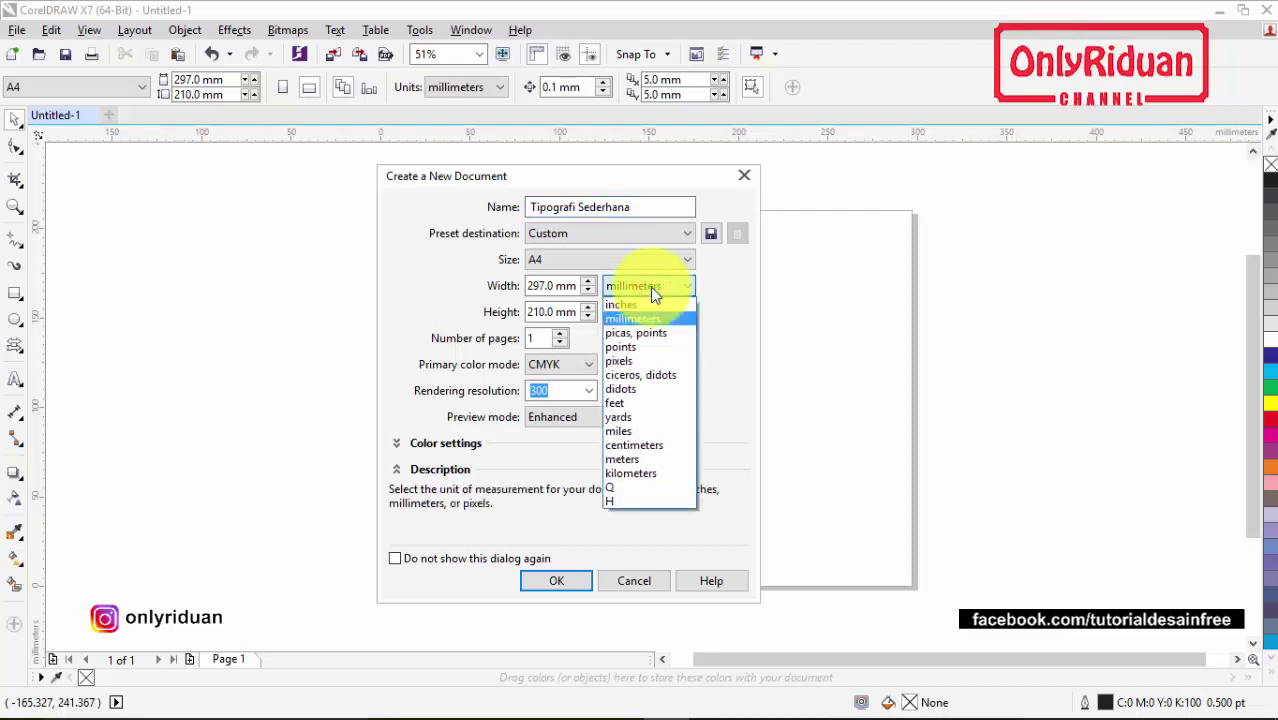
pyautogui.click(634, 444)
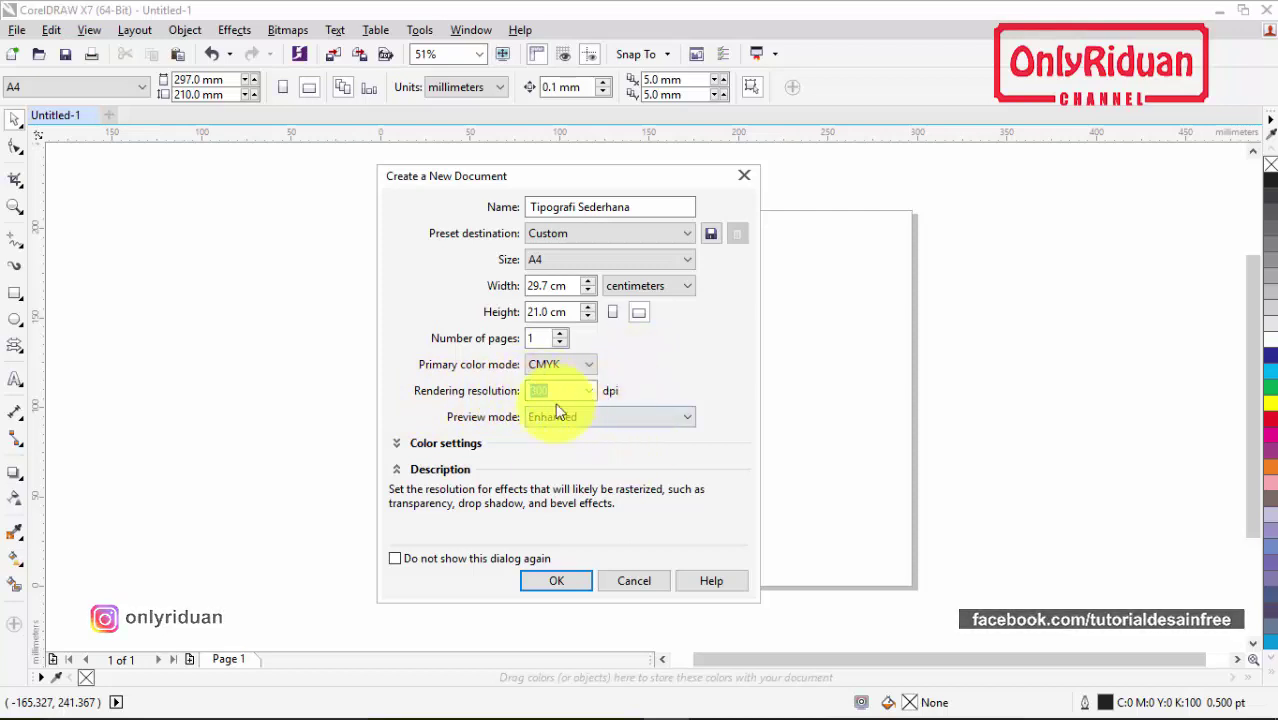
pyautogui.click(548, 580)
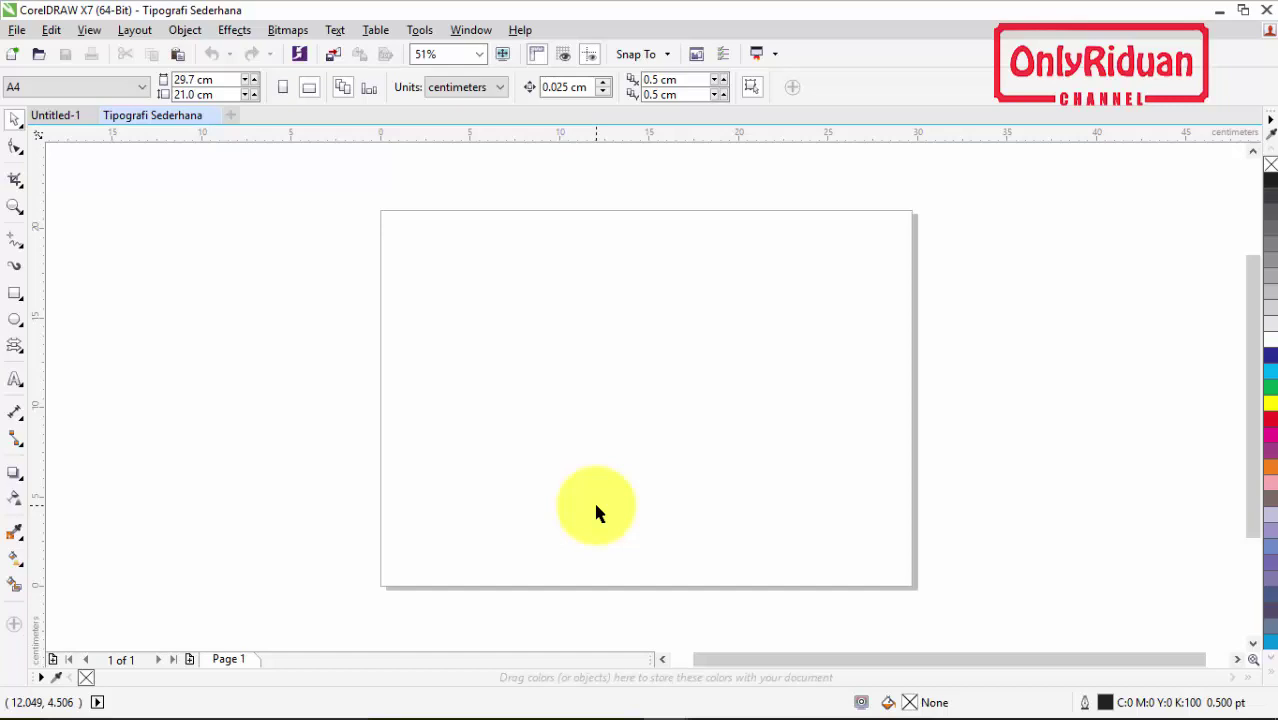
# Step: Import 0_9DcoQ1nbQMXgNIaa.jpeg from Downloads and place it on the left half of the page, about 10.9 by 18.4 cm
pyautogui.click(22, 33)
pyautogui.click(87, 313)
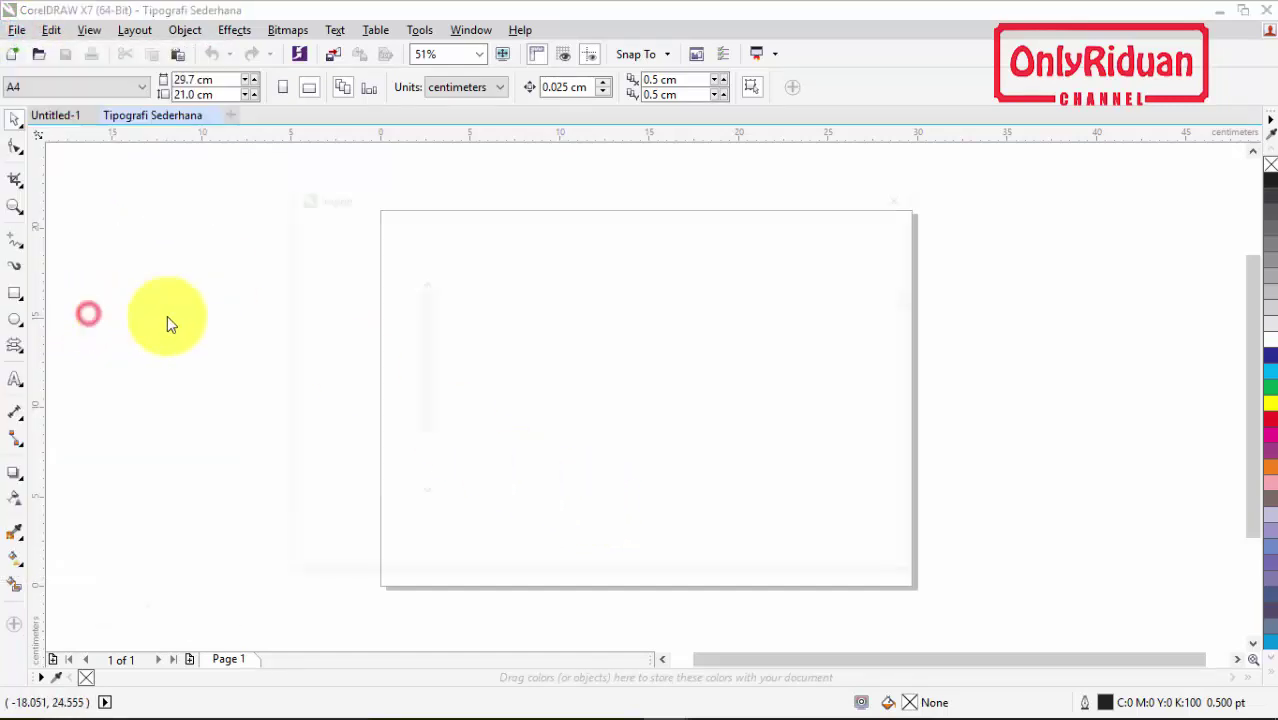
pyautogui.click(722, 441)
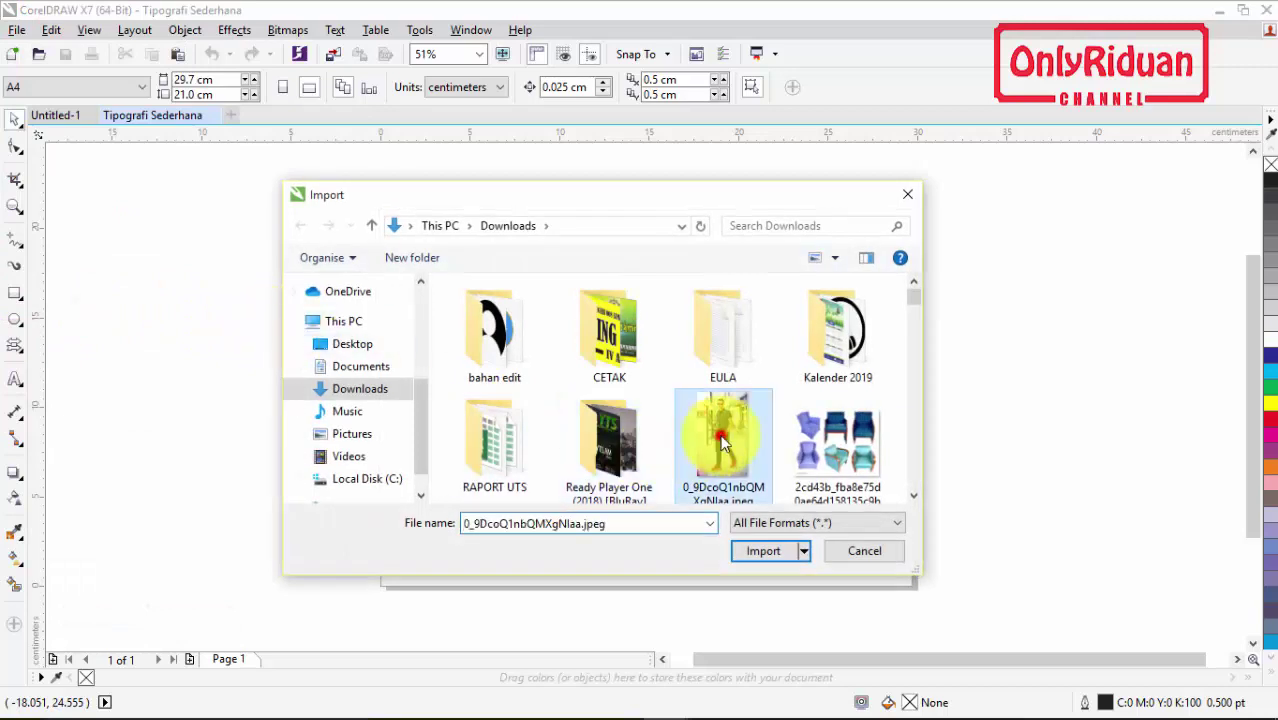
pyautogui.click(760, 551)
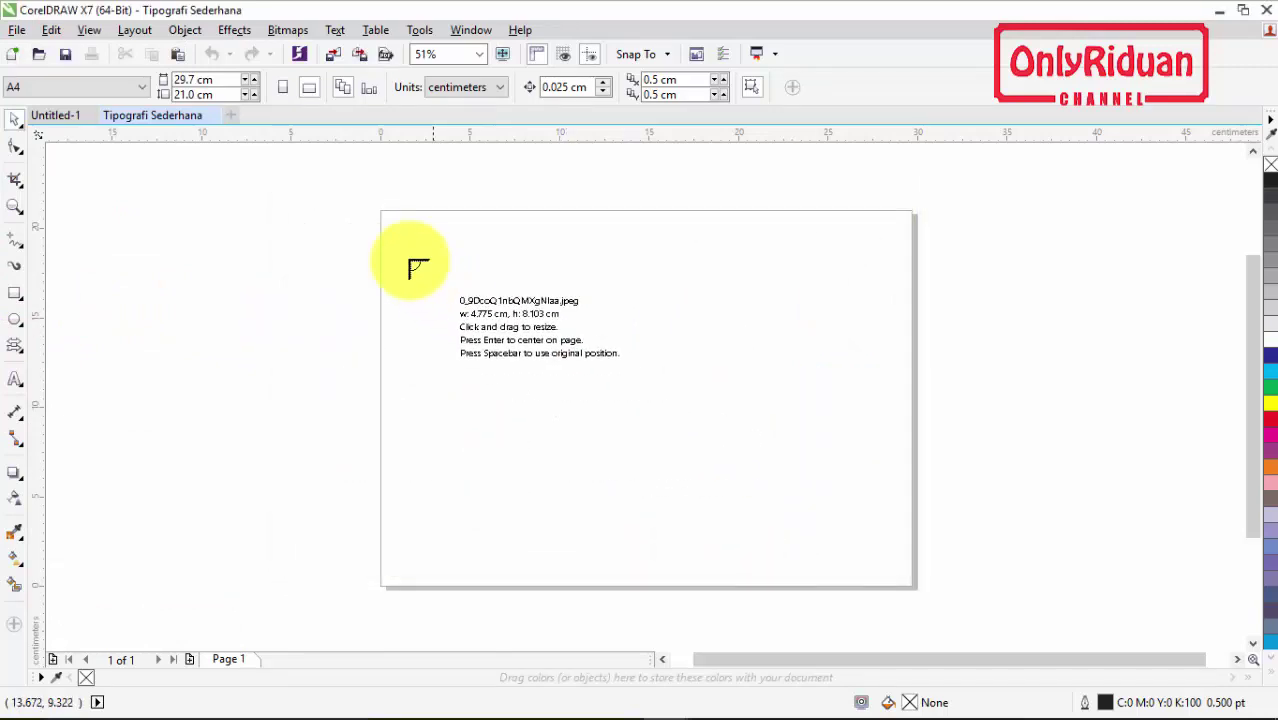
pyautogui.moveTo(389, 230); pyautogui.dragTo(624, 564)
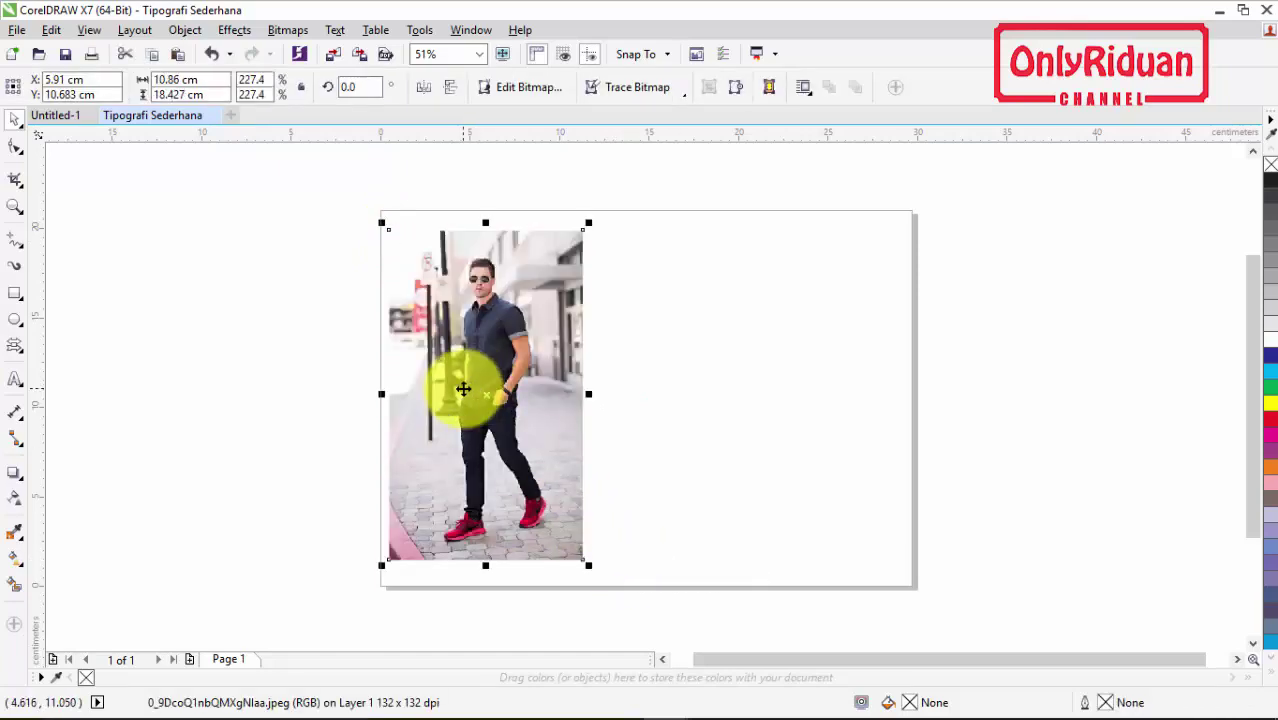
# Step: Switch to Chrome, examine the Langkah 2 model photo and its source link in the TUTORiduan article, and return to CorelDRAW
pyautogui.moveTo(565, 712)
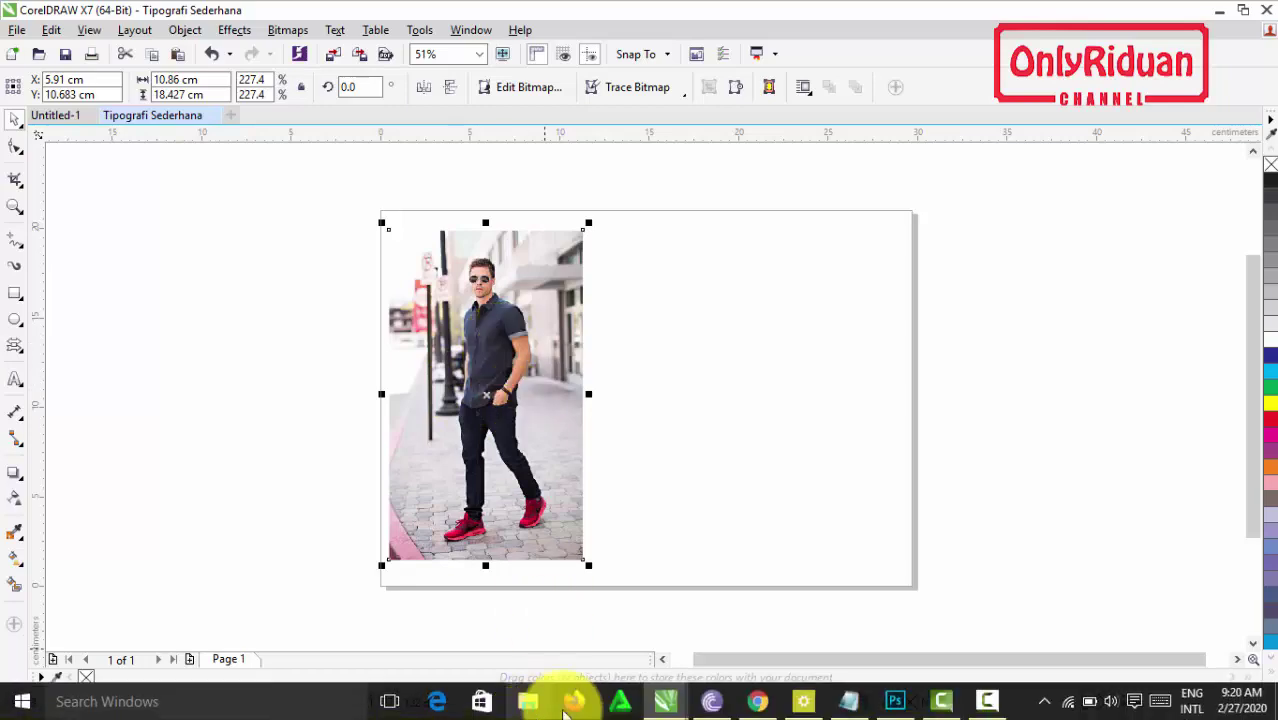
pyautogui.click(757, 704)
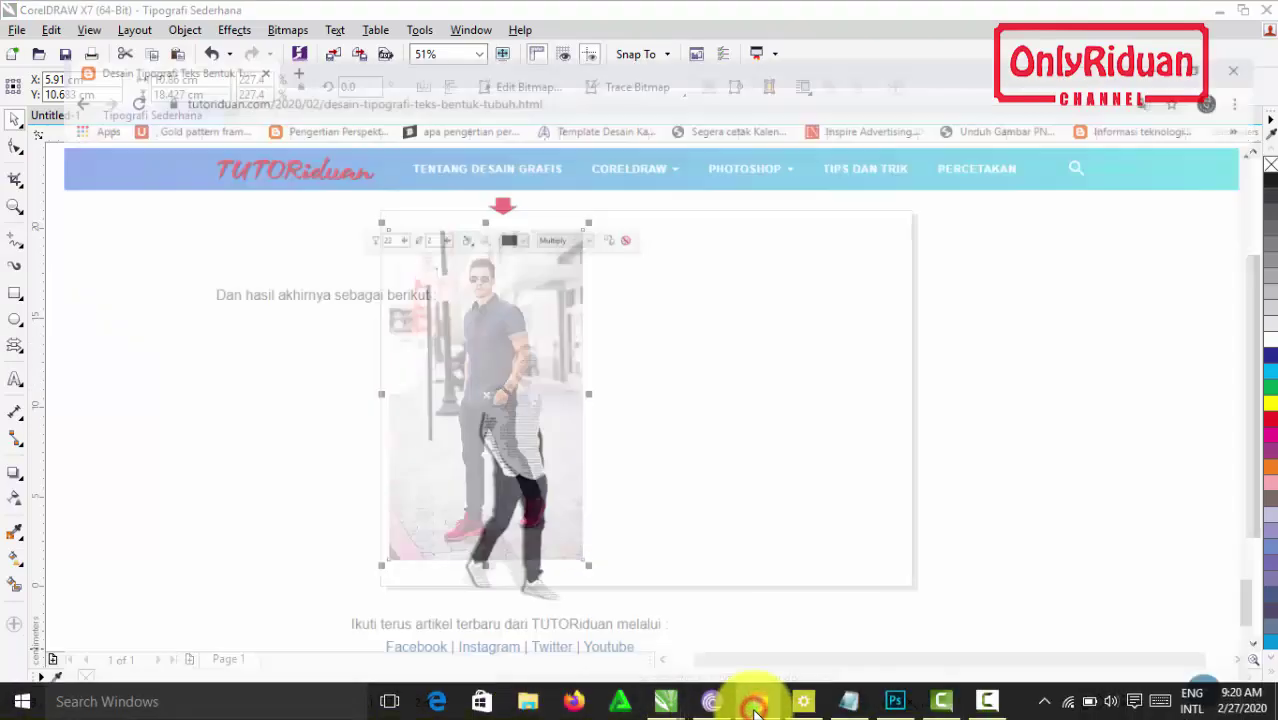
pyautogui.scroll(15, 566, 468)
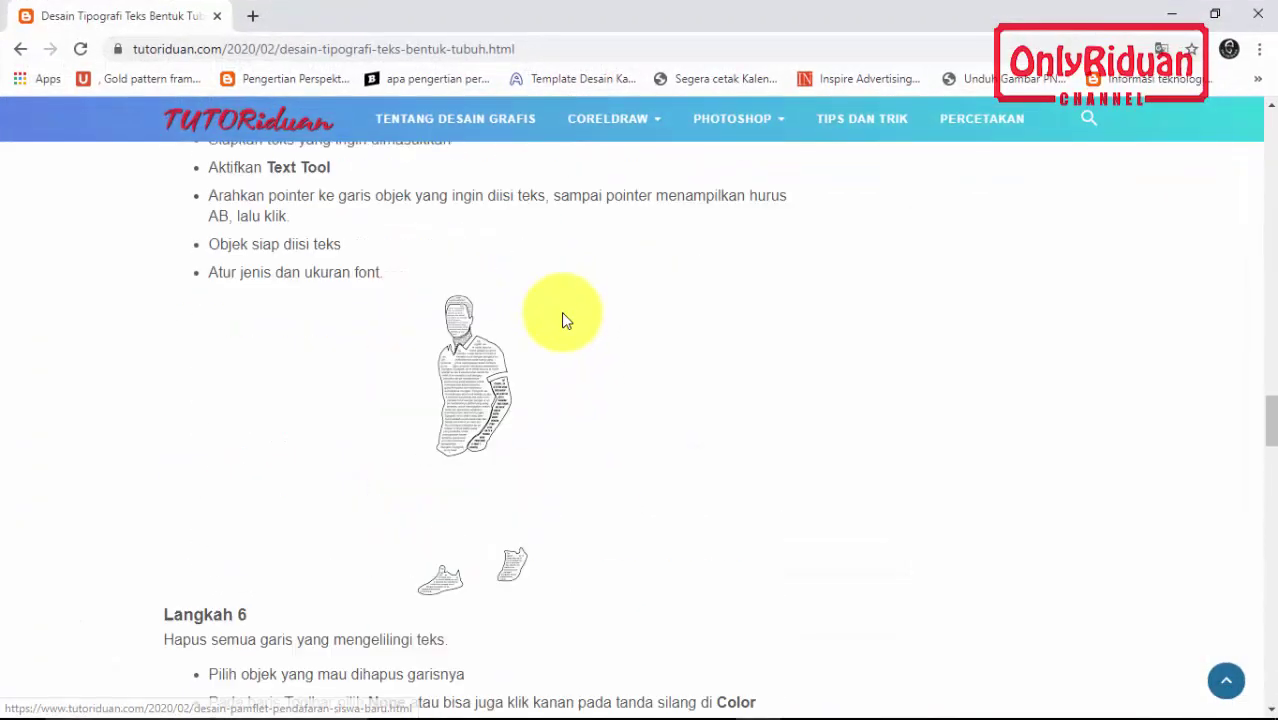
pyautogui.scroll(20, 561, 320)
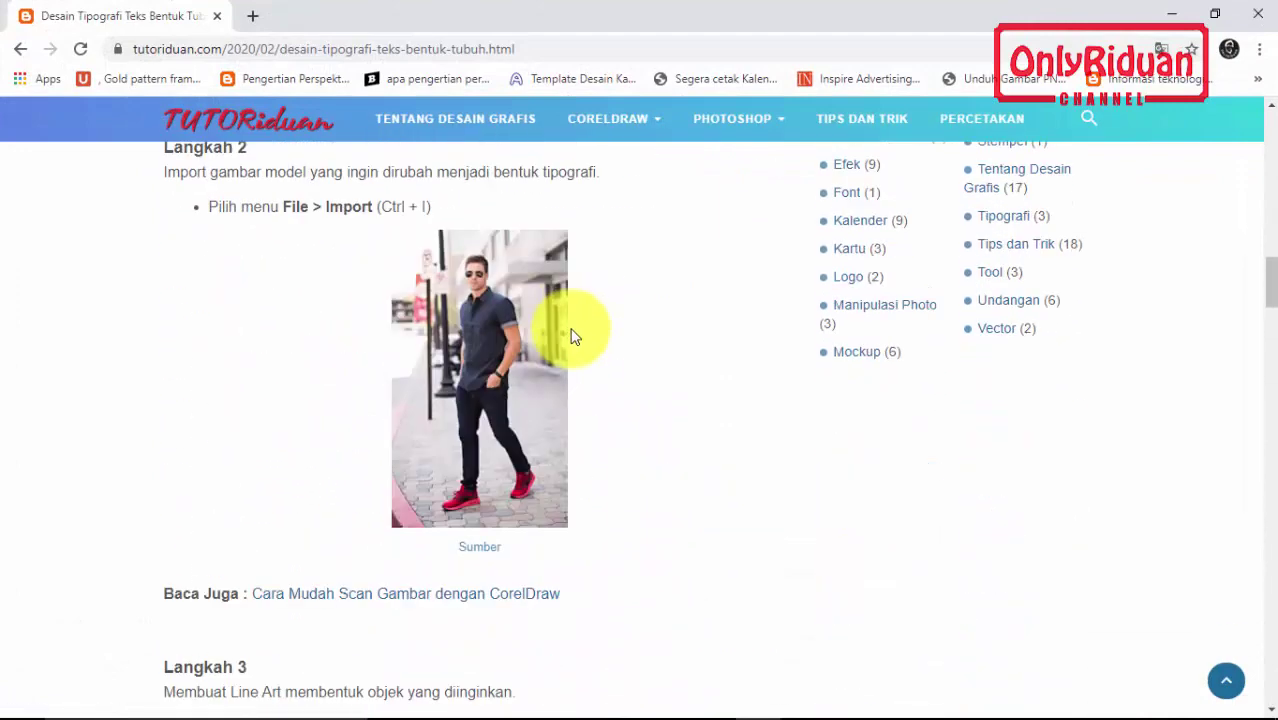
pyautogui.scroll(-2, 573, 333)
pyautogui.scroll(2, 572, 320)
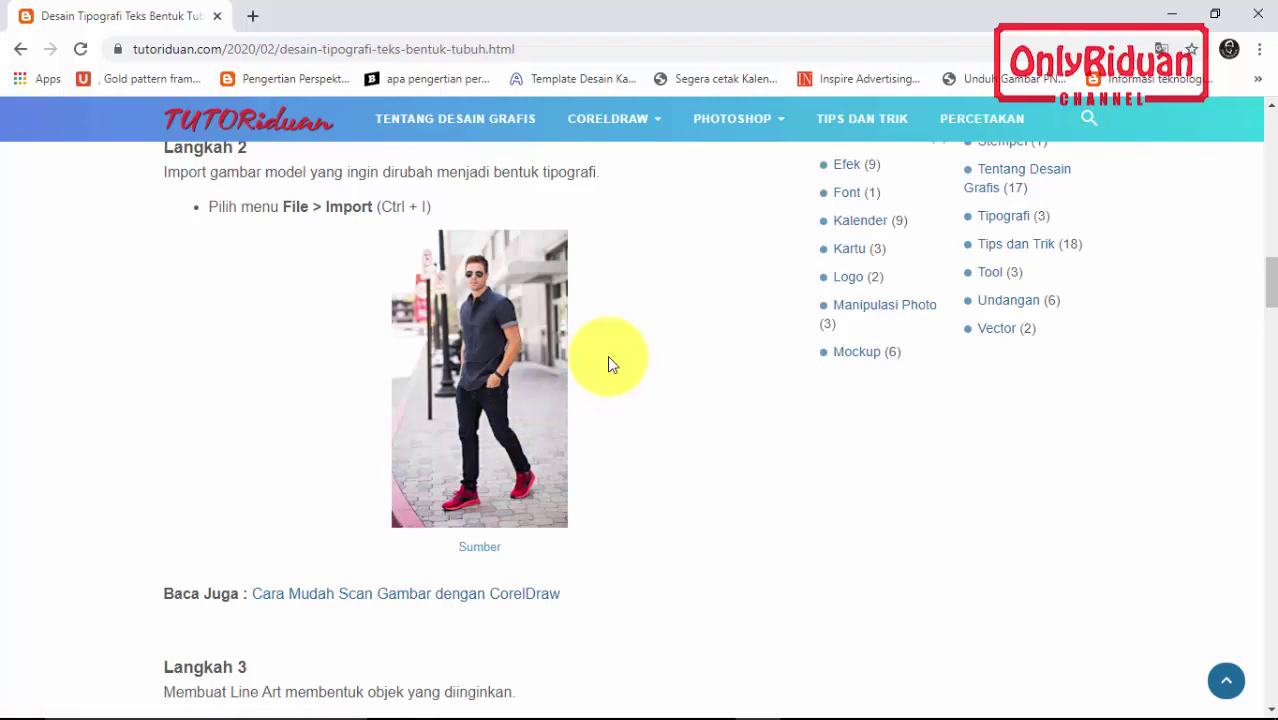
pyautogui.click(1171, 14)
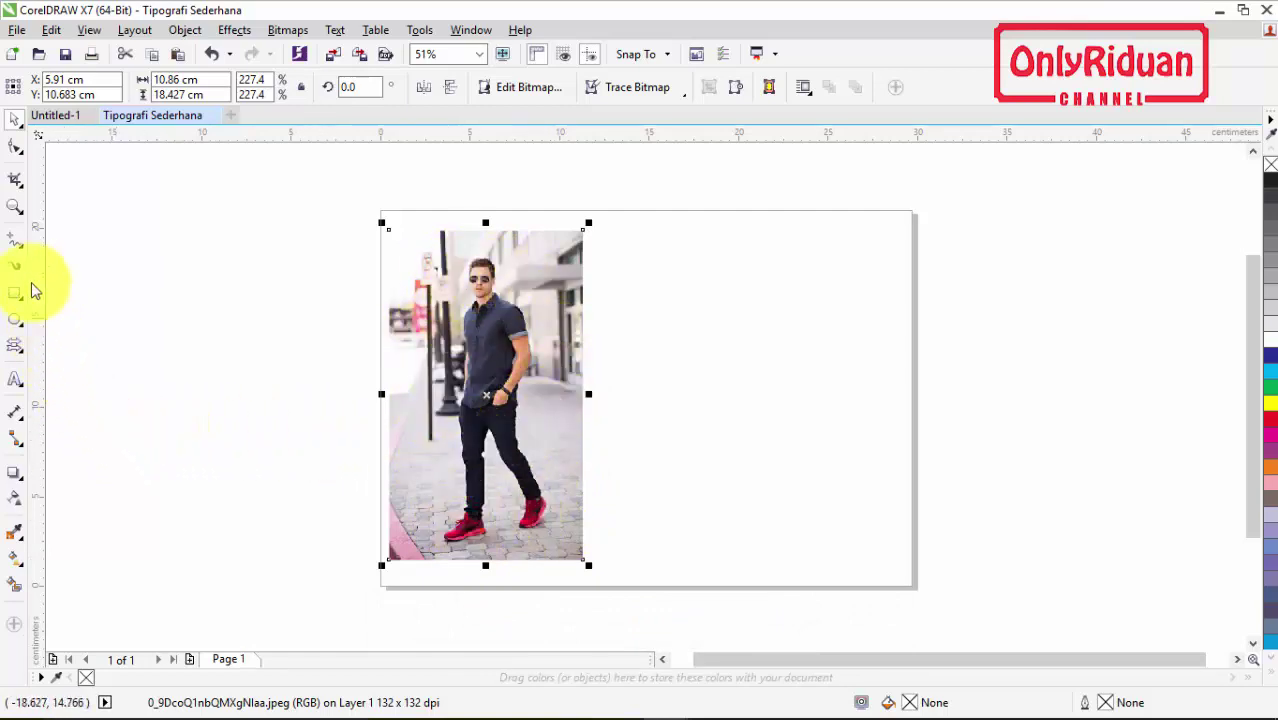
# Step: With the Pen tool, trace the man's left-hand shoe in the photo from the heel along the sole, around the toe and up to the laces
pyautogui.click(15, 245)
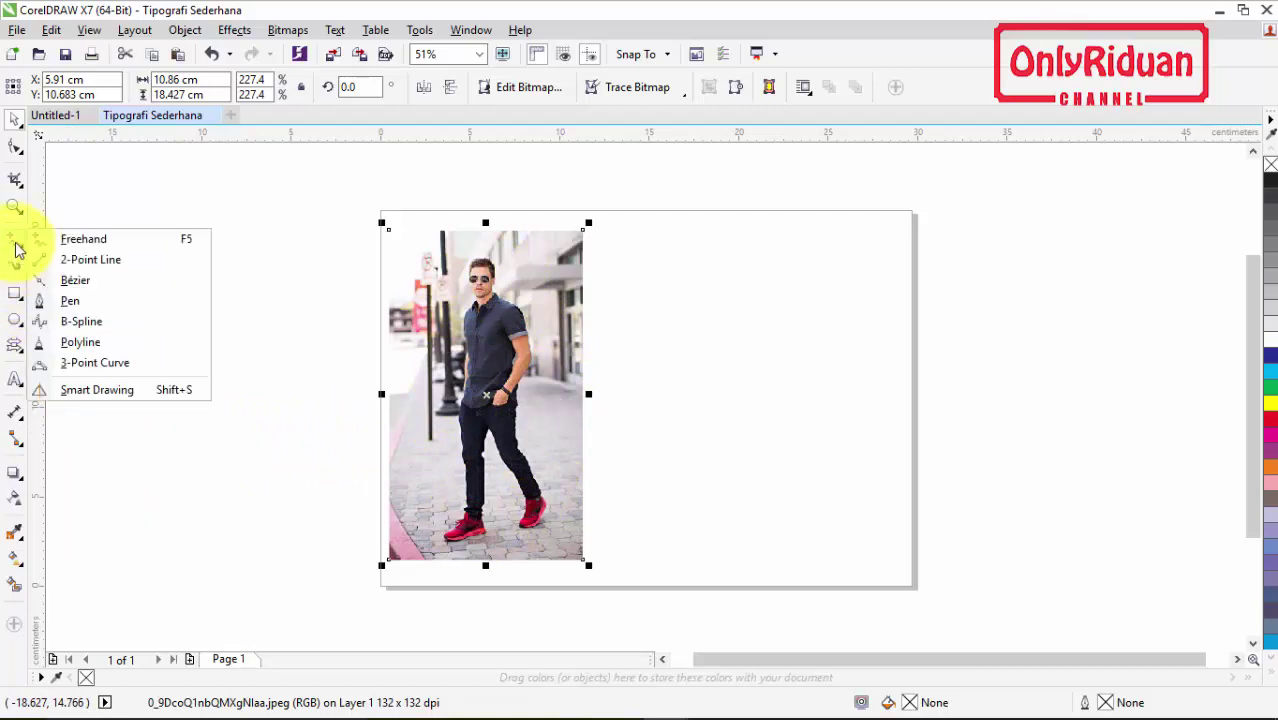
pyautogui.click(68, 302)
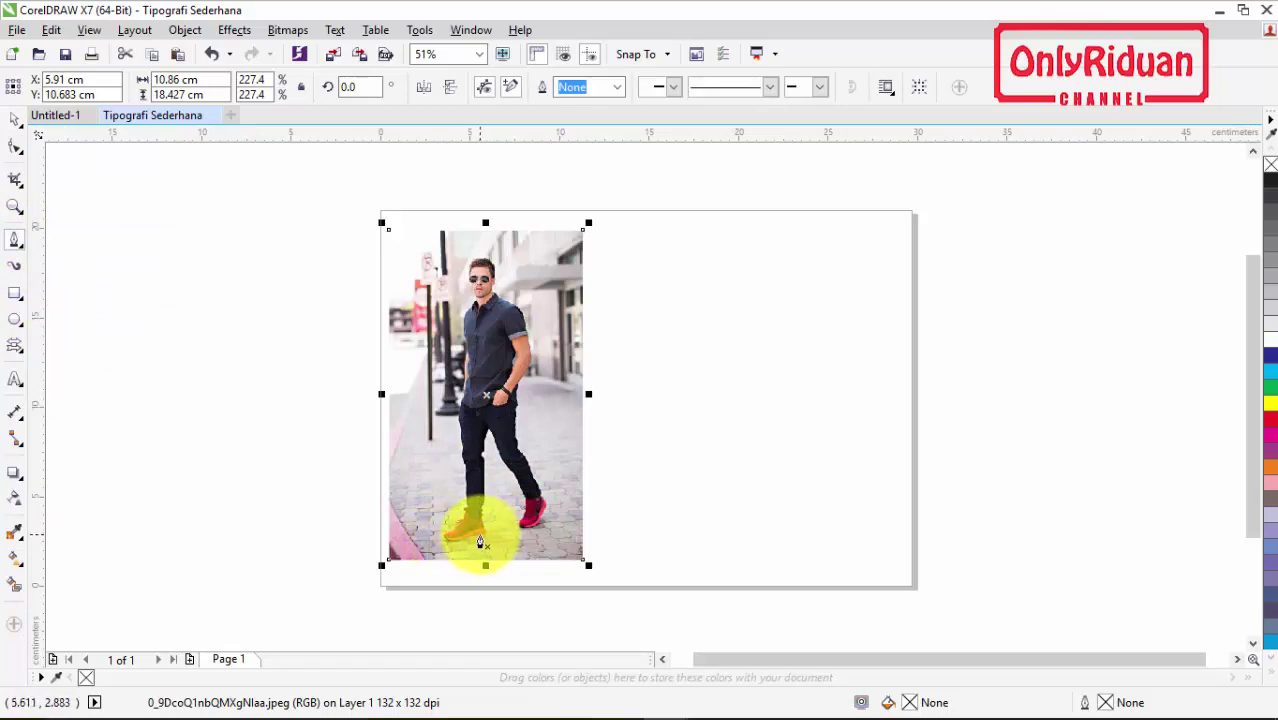
pyautogui.scroll(4, 479, 535)
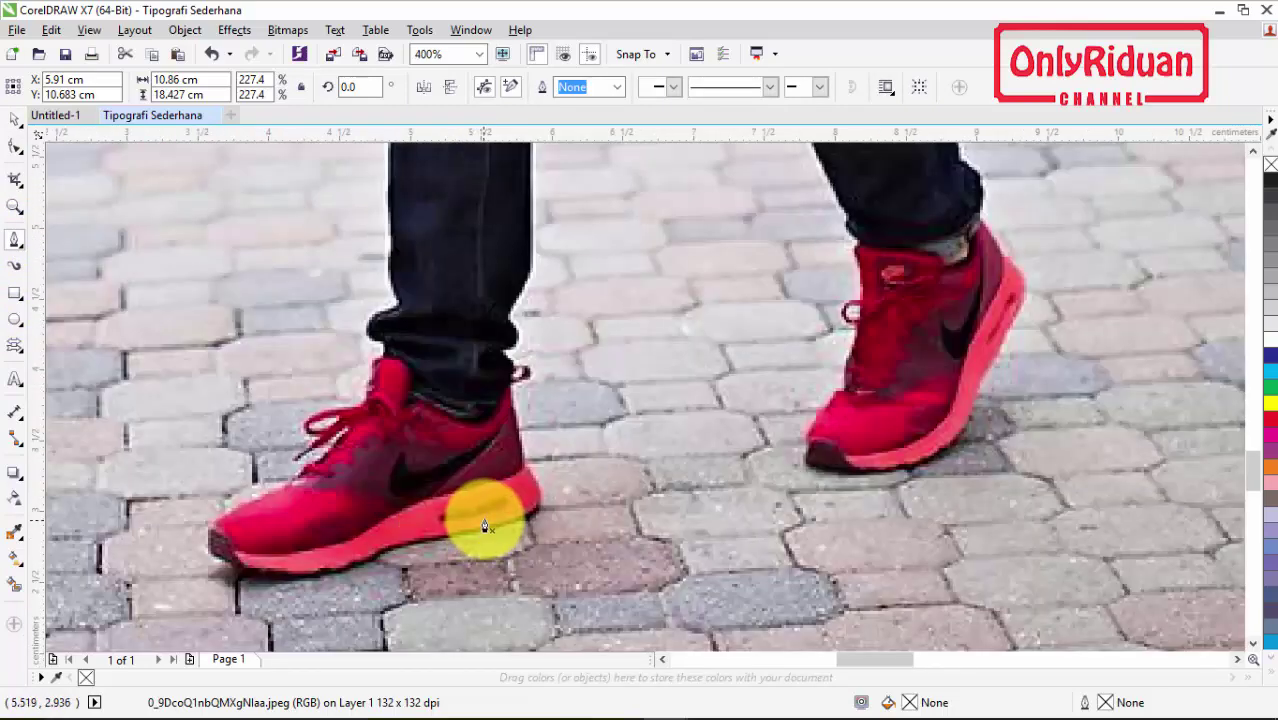
pyautogui.scroll(-1, 485, 525)
pyautogui.scroll(1, 489, 517)
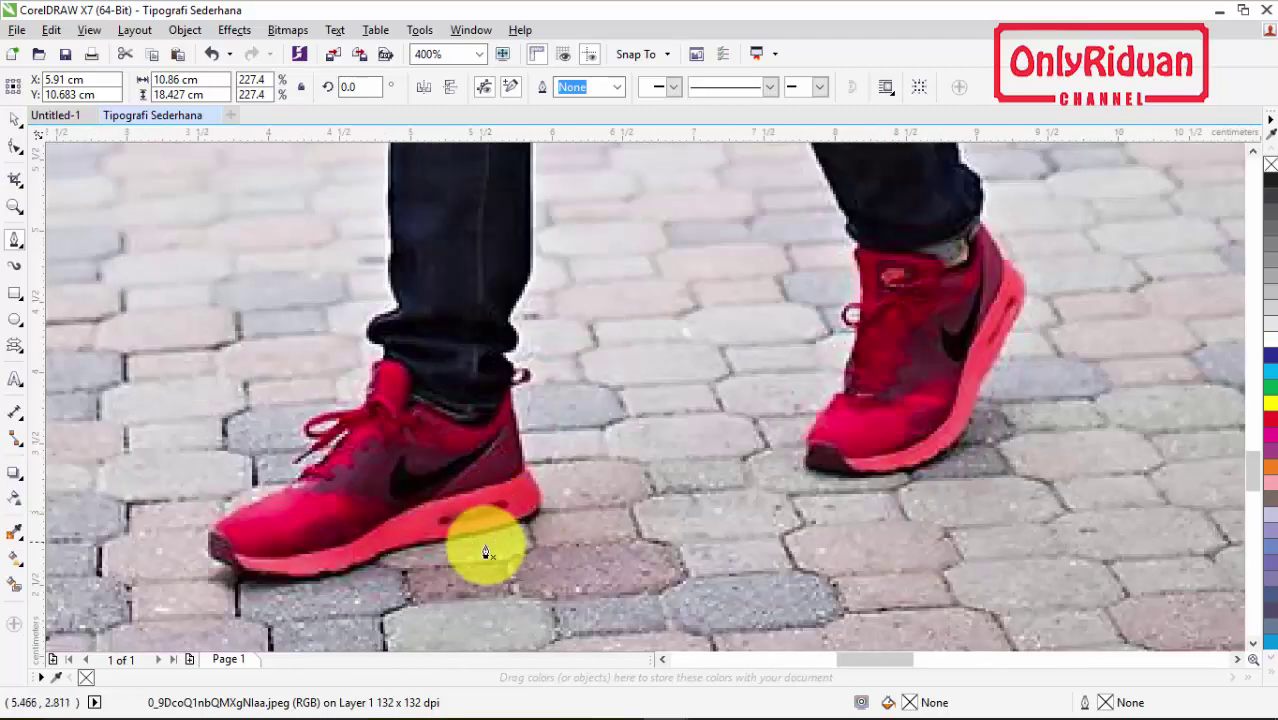
pyautogui.click(524, 472)
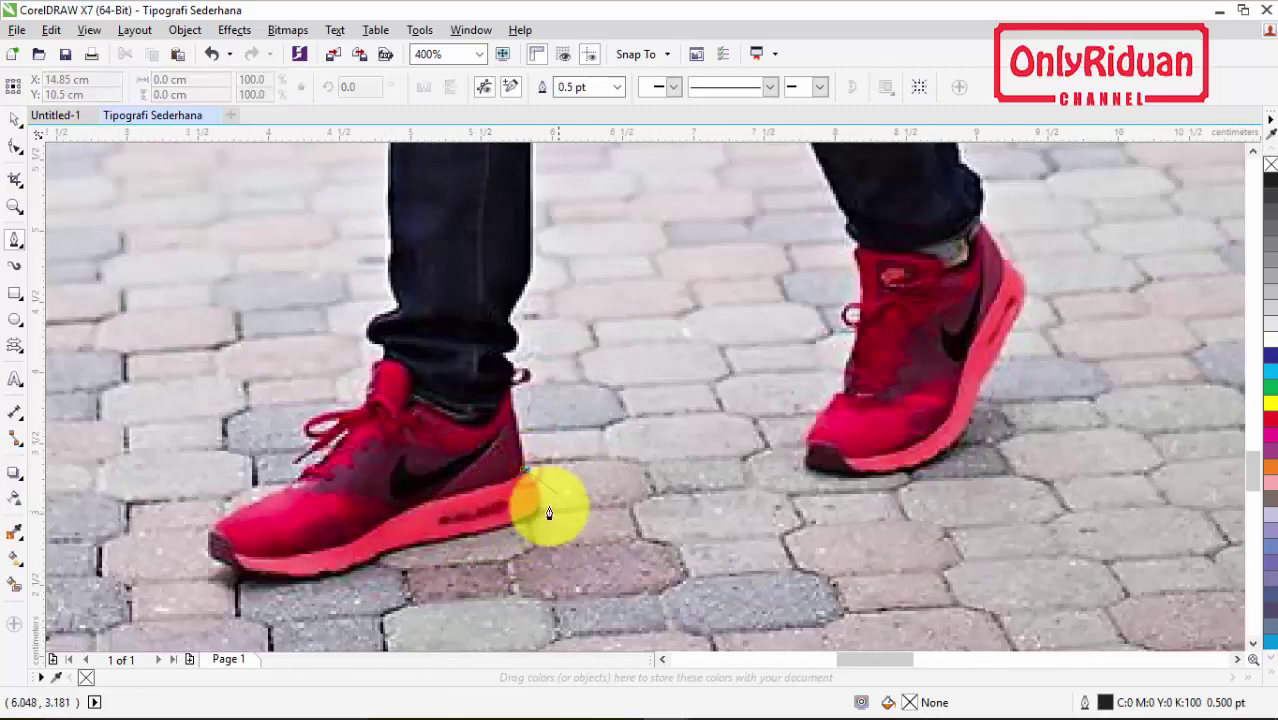
pyautogui.moveTo(536, 520)
pyautogui.mouseDown()
pyautogui.moveTo(508, 521)
pyautogui.moveTo(523, 537)
pyautogui.moveTo(517, 528)
pyautogui.mouseUp()
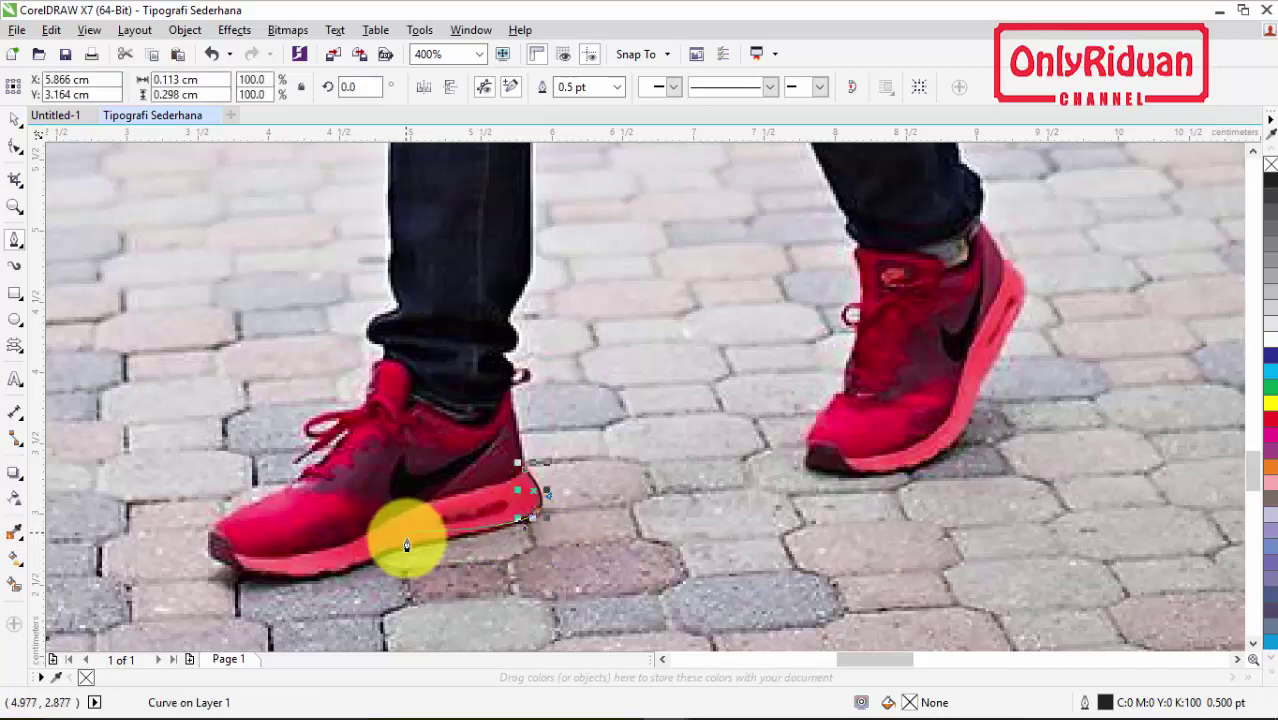
pyautogui.moveTo(422, 549)
pyautogui.mouseDown()
pyautogui.moveTo(362, 562)
pyautogui.moveTo(348, 583)
pyautogui.moveTo(268, 583)
pyautogui.moveTo(280, 580)
pyautogui.moveTo(210, 565)
pyautogui.moveTo(214, 513)
pyautogui.moveTo(220, 524)
pyautogui.moveTo(300, 485)
pyautogui.moveTo(362, 399)
pyautogui.mouseUp()
pyautogui.click(342, 584)
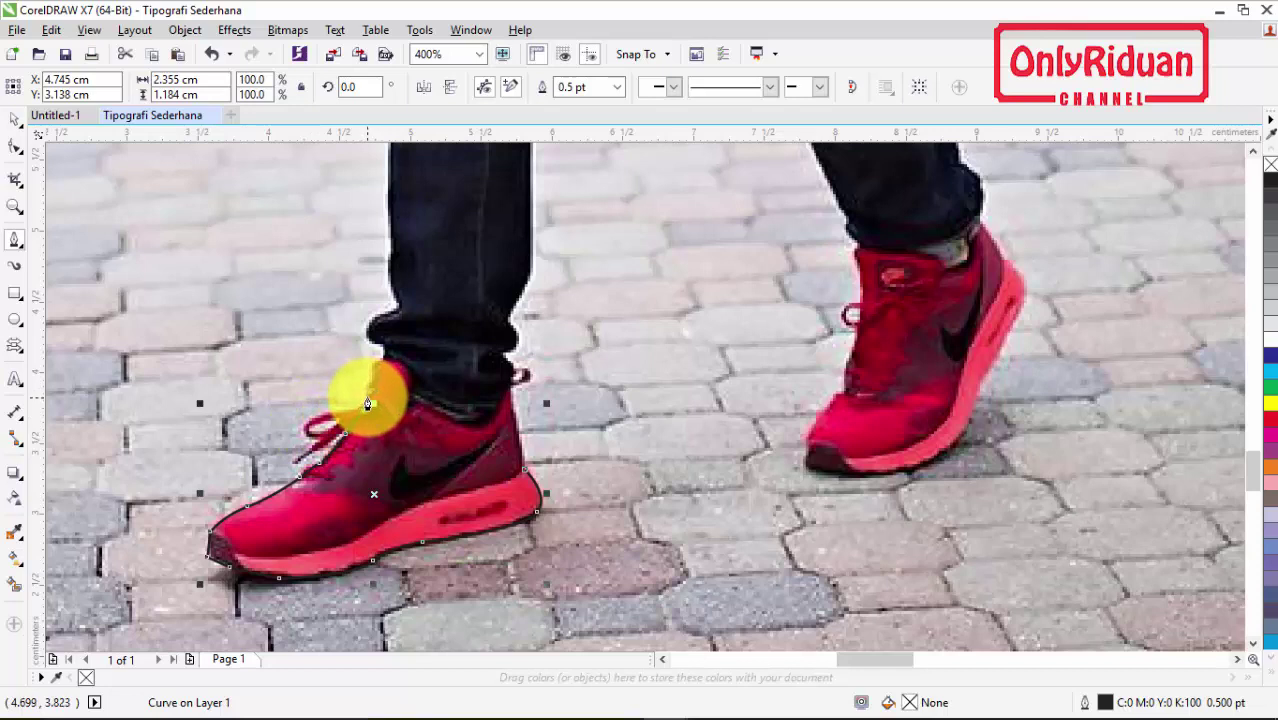
# Step: Continue the pen outline up the shoe's tongue and around the front of the rolled trouser cuff
pyautogui.click(366, 371)
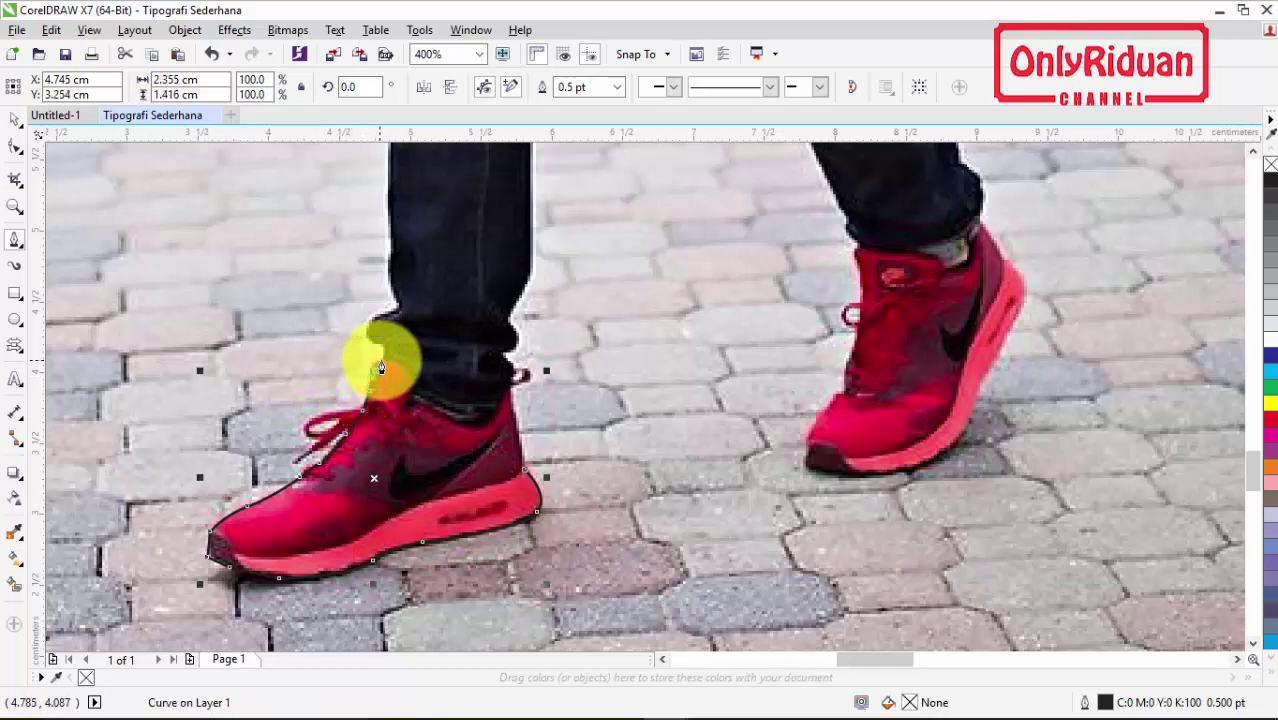
pyautogui.moveTo(380, 368); pyautogui.dragTo(388, 360)
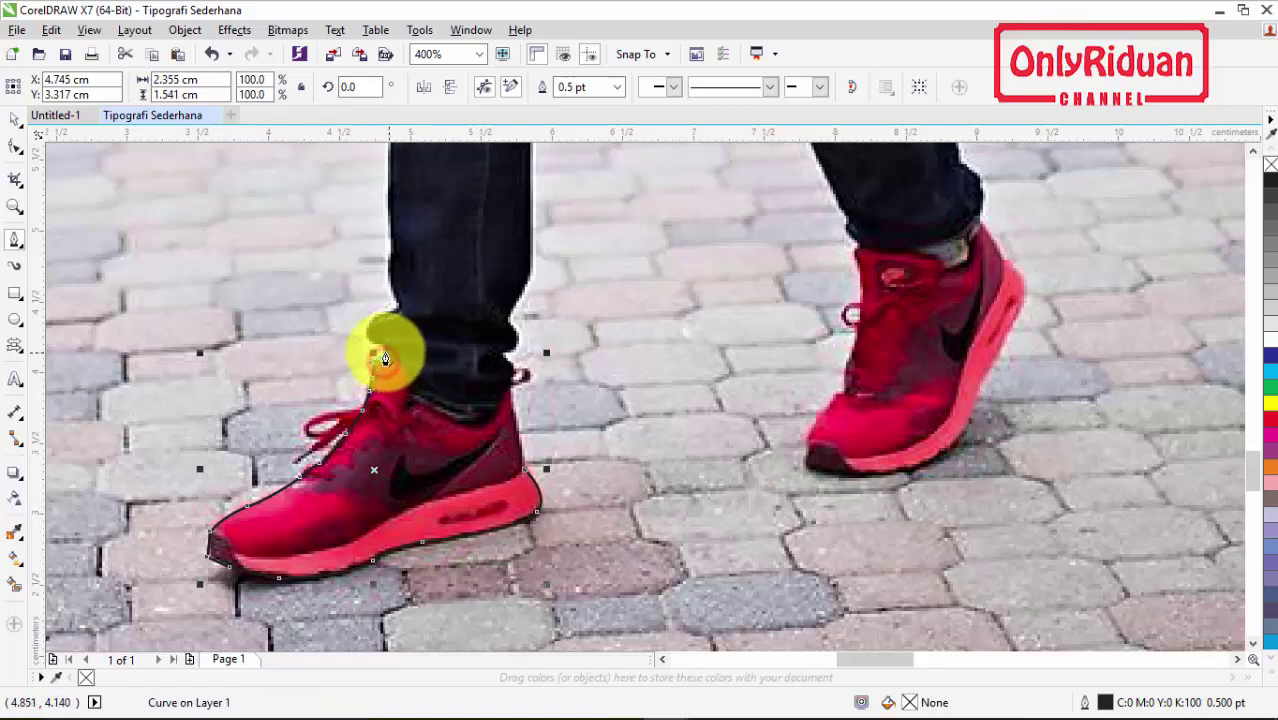
pyautogui.click(377, 349)
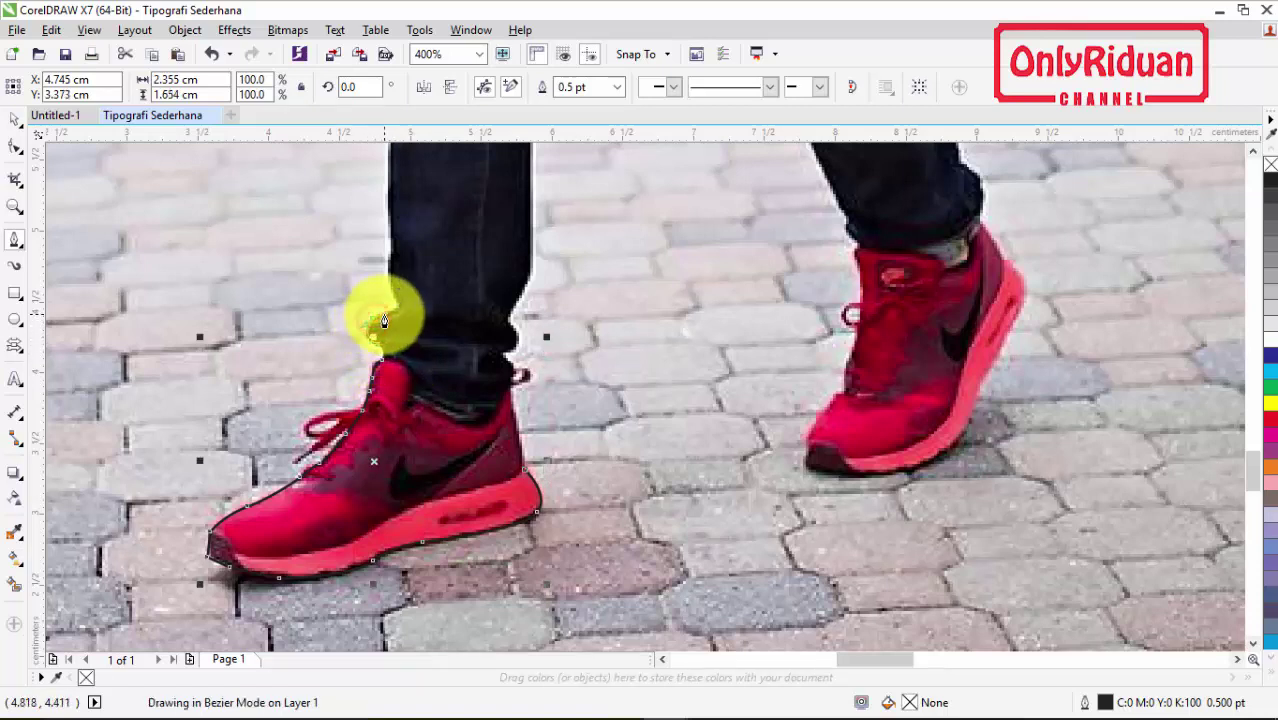
pyautogui.click(395, 316)
pyautogui.click(391, 296)
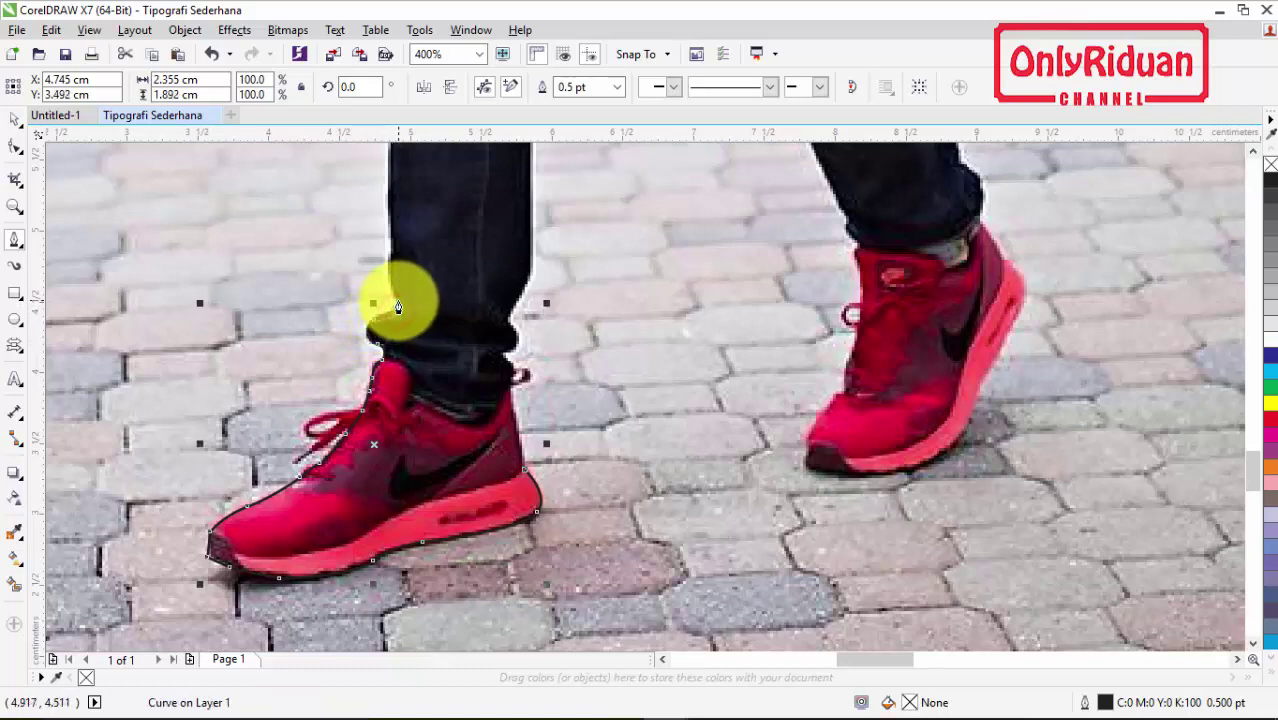
# Step: Undo the misplaced outline node above the cuff and redraw the segment along the lower trouser leg's outer edge
pyautogui.click(389, 246)
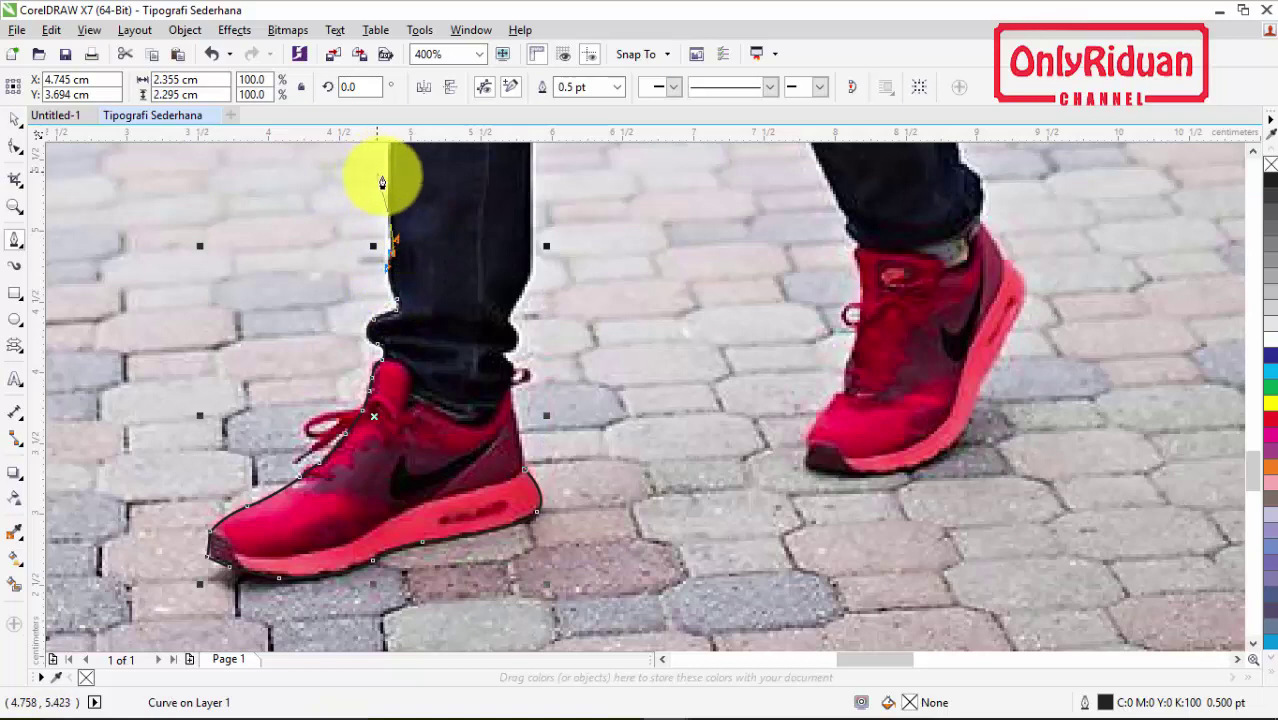
pyautogui.hotkey('ctrl', 'z')
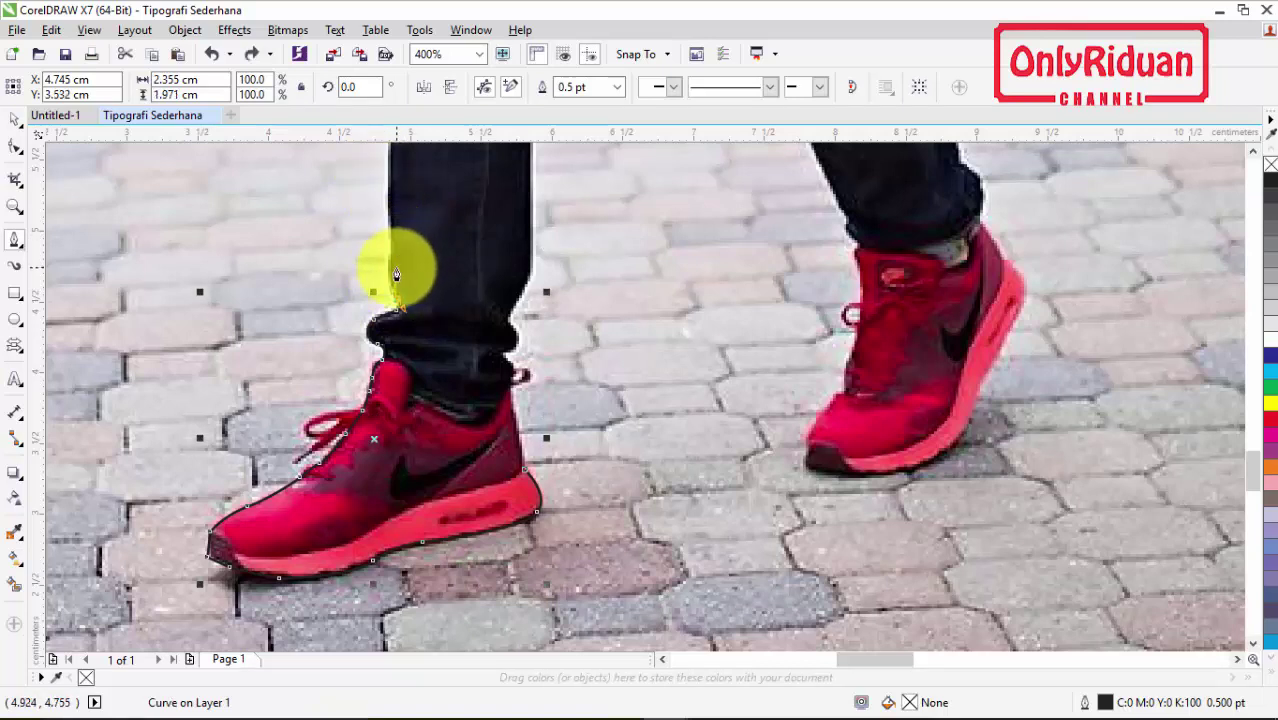
pyautogui.click(390, 259)
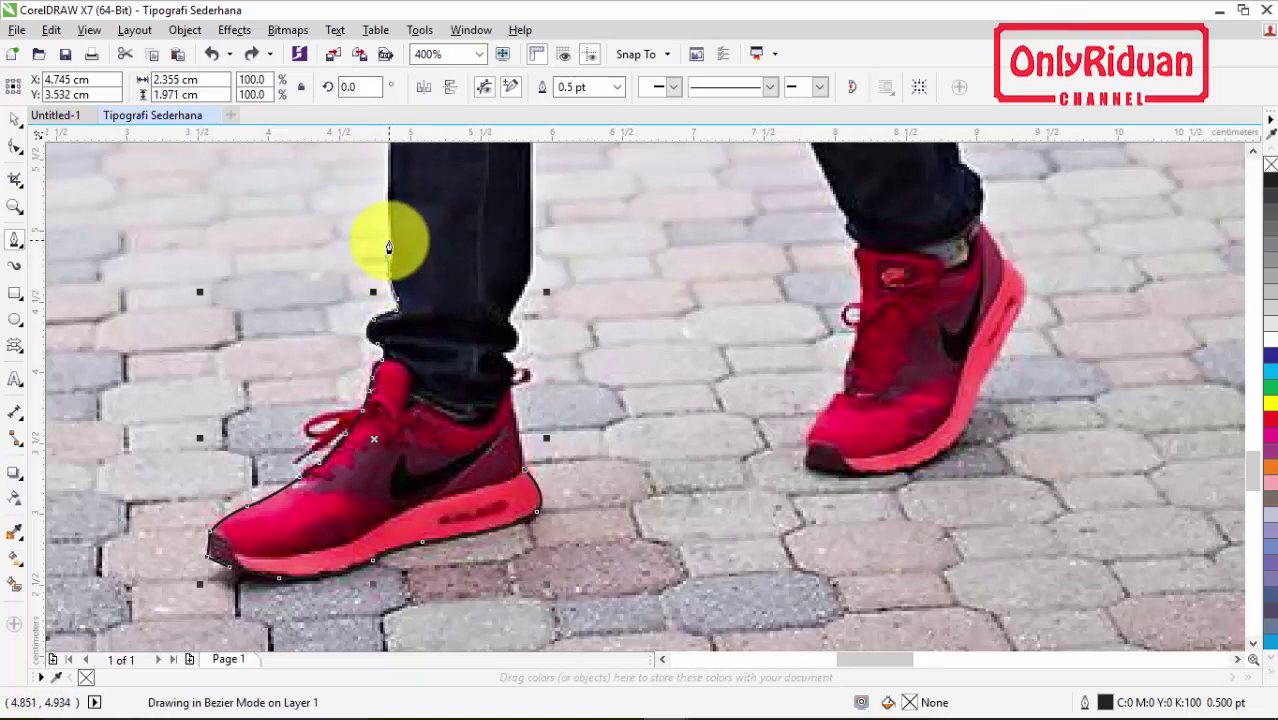
pyautogui.moveTo(389, 247); pyautogui.dragTo(432, 301)
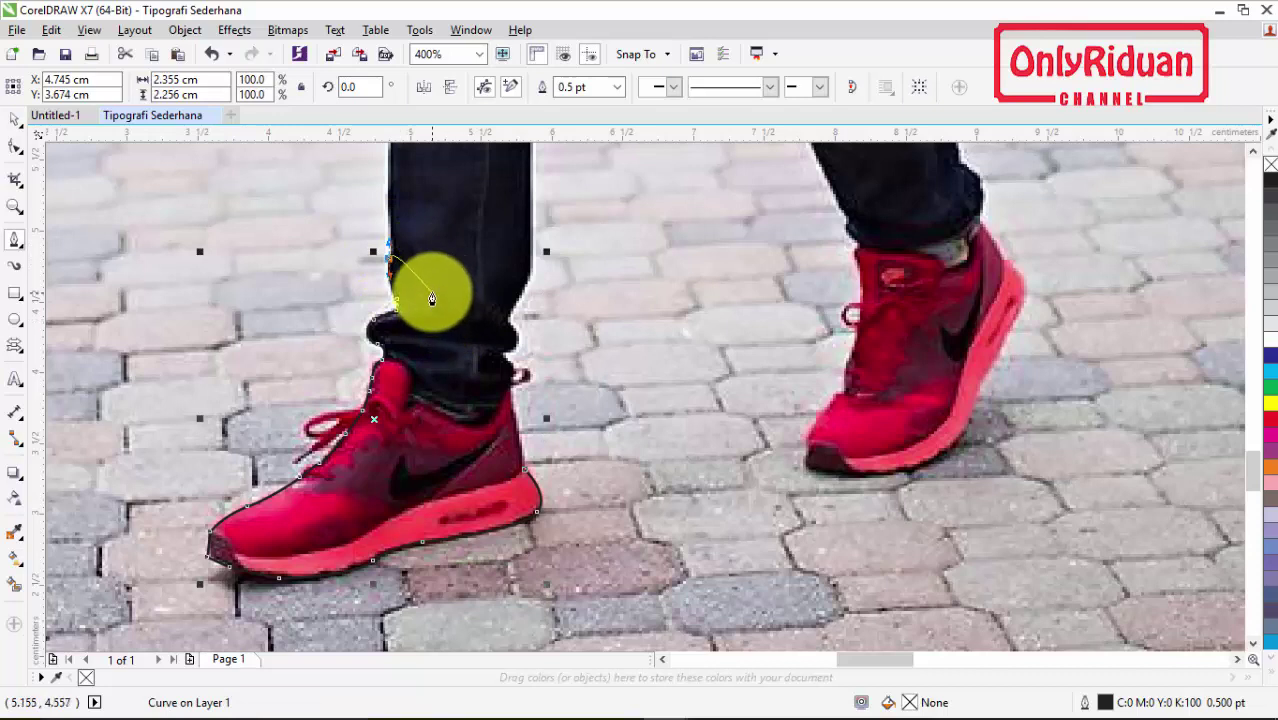
# Step: Continue the pen outline up the outer edge of the trouser leg, past the knee and thigh to the hip
pyautogui.scroll(5, 432, 299)
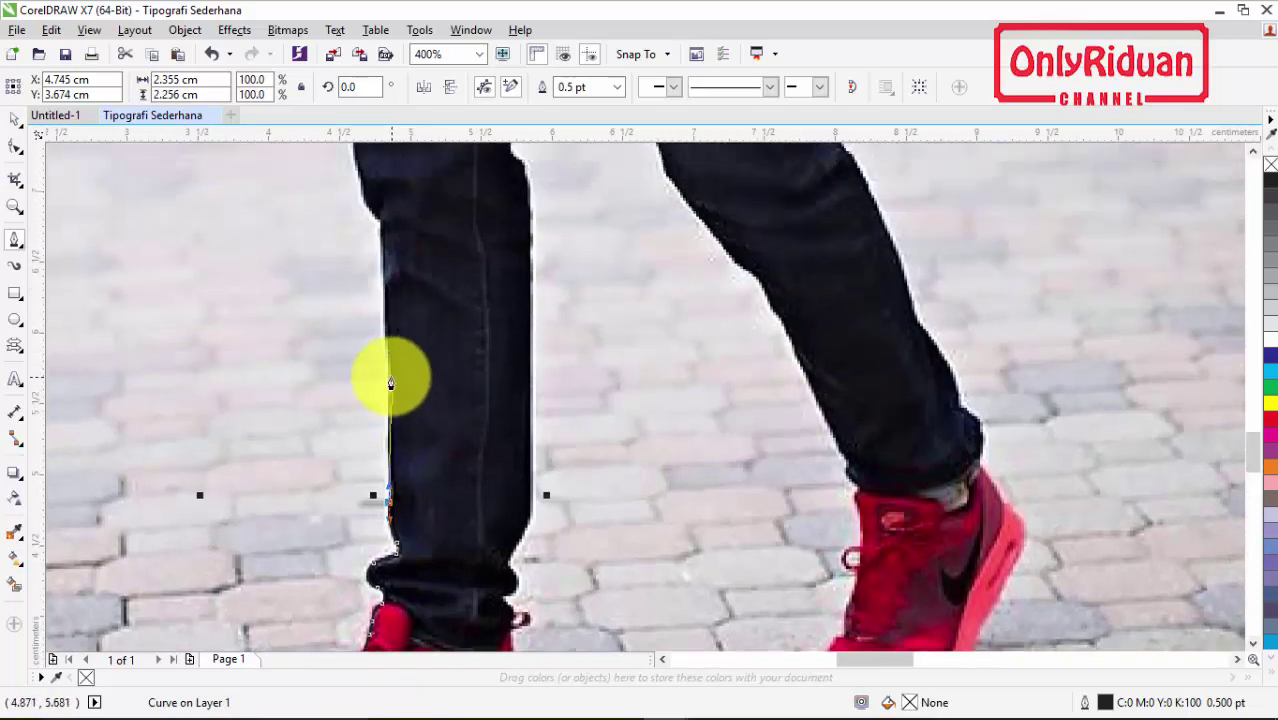
pyautogui.moveTo(390, 383); pyautogui.dragTo(363, 171)
pyautogui.scroll(5, 360, 171)
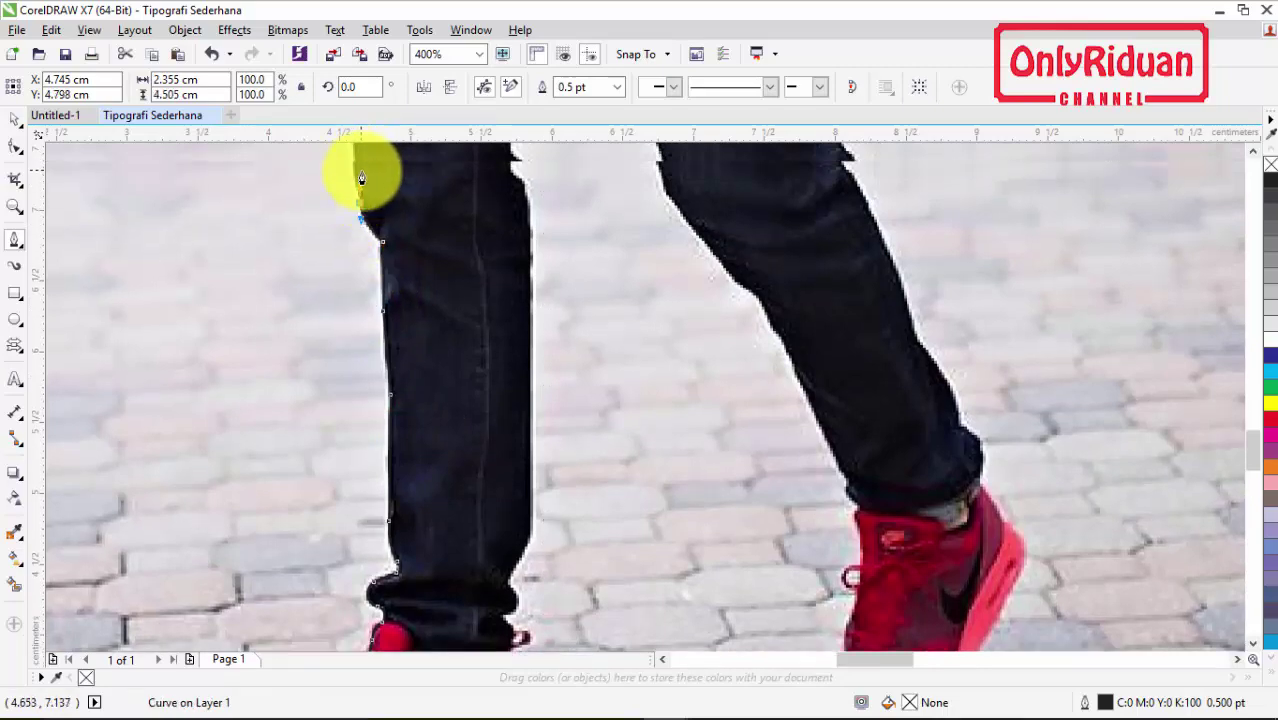
pyautogui.moveTo(361, 440); pyautogui.dragTo(352, 330)
pyautogui.moveTo(346, 273); pyautogui.dragTo(343, 213)
pyautogui.scroll(3, 370, 373)
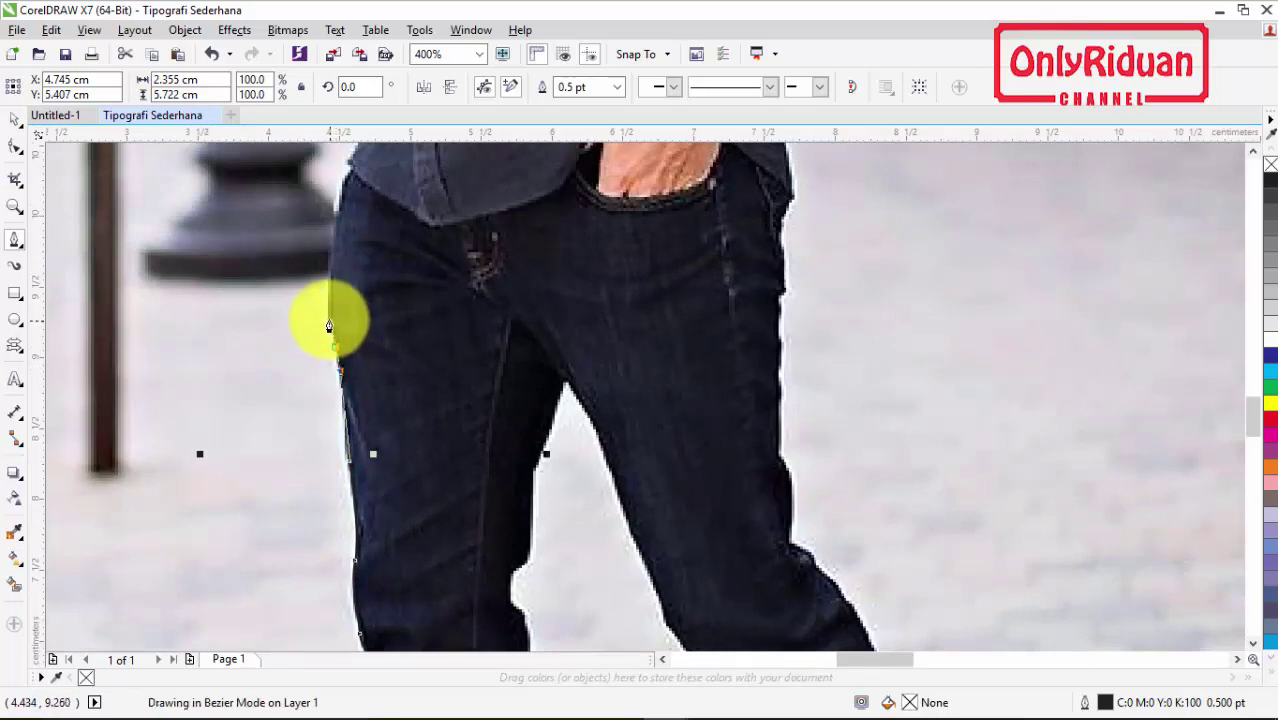
pyautogui.click(345, 190)
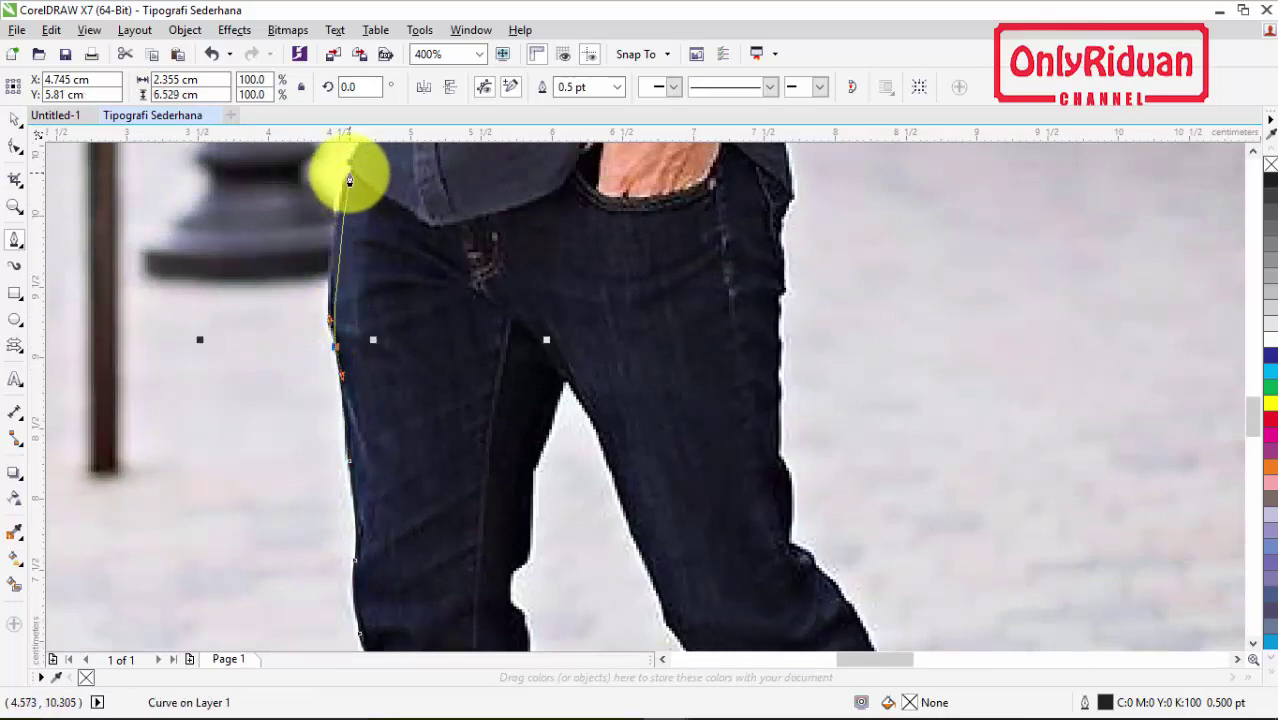
# Step: Trace the outline around the shirt hem's corner and up the outer edge of the partly hidden arm to the torso
pyautogui.scroll(3, 349, 180)
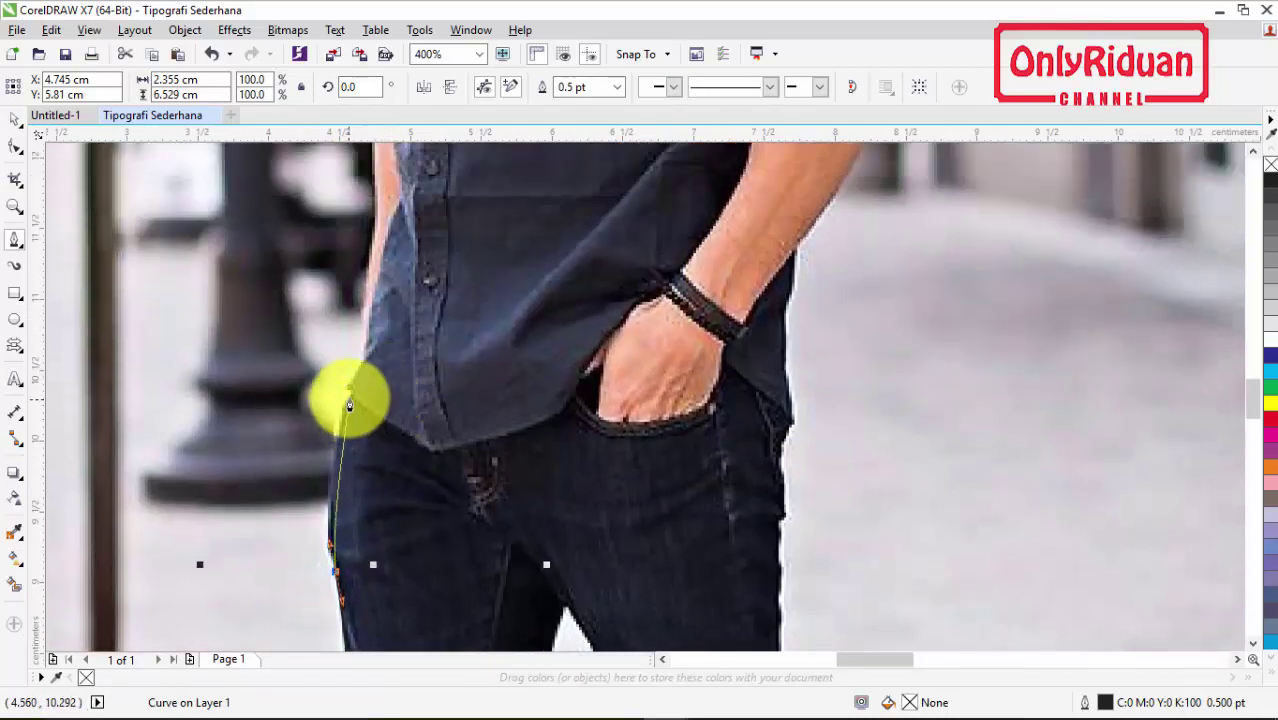
pyautogui.moveTo(350, 402); pyautogui.dragTo(379, 354)
pyautogui.scroll(3, 379, 352)
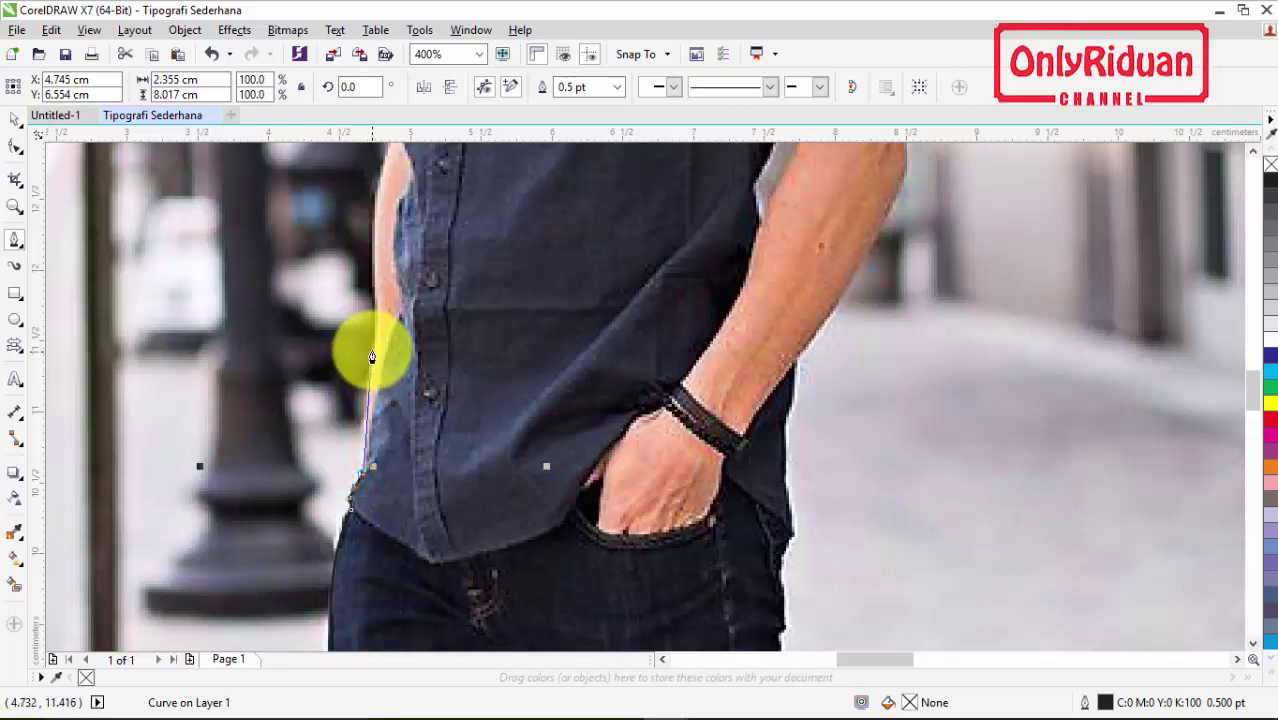
pyautogui.click(380, 318)
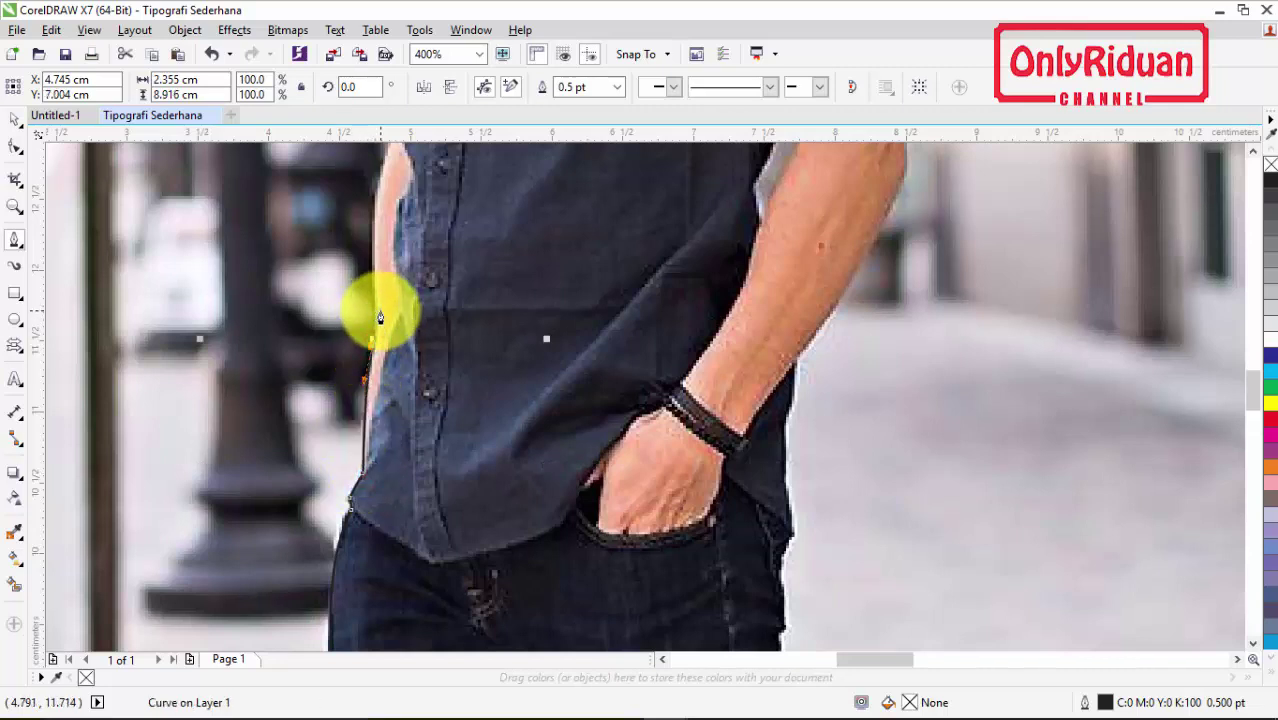
pyautogui.scroll(5, 380, 318)
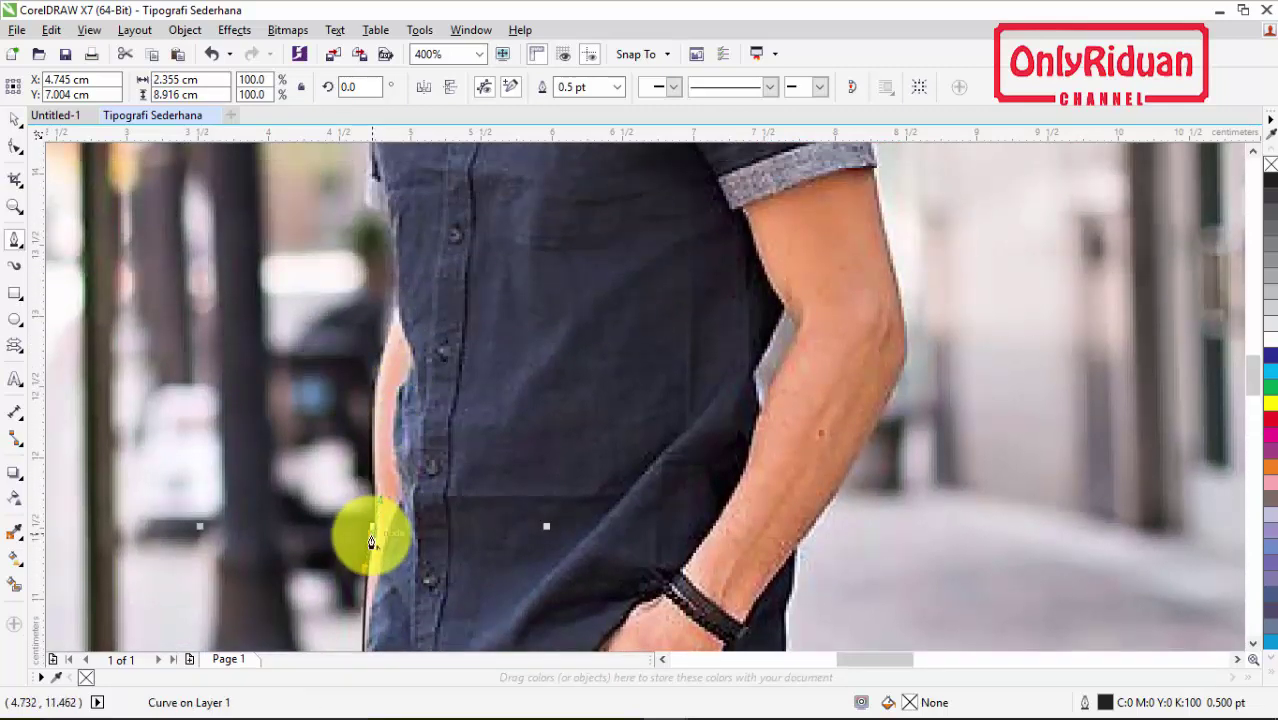
pyautogui.moveTo(396, 305); pyautogui.dragTo(428, 266)
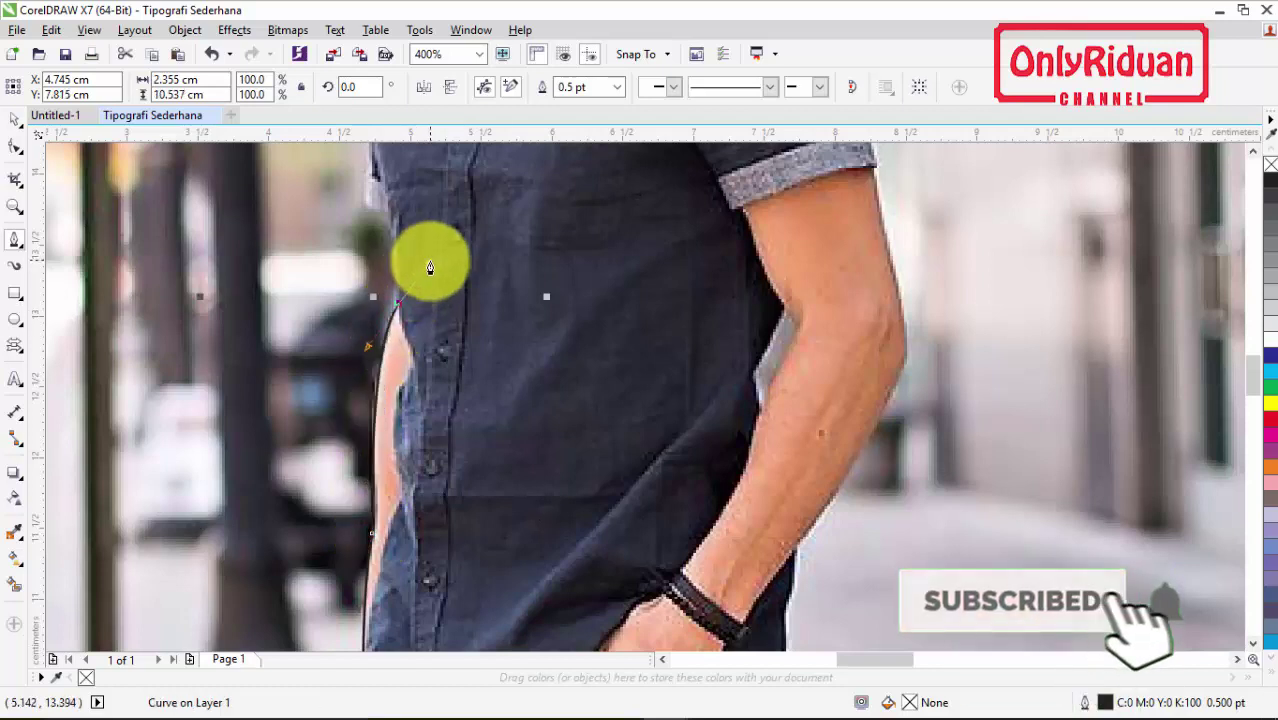
# Step: Make the node above the arm a corner and trace up the shirt's side, around the sleeve cuff and up the sleeve
pyautogui.scroll(5, 428, 266)
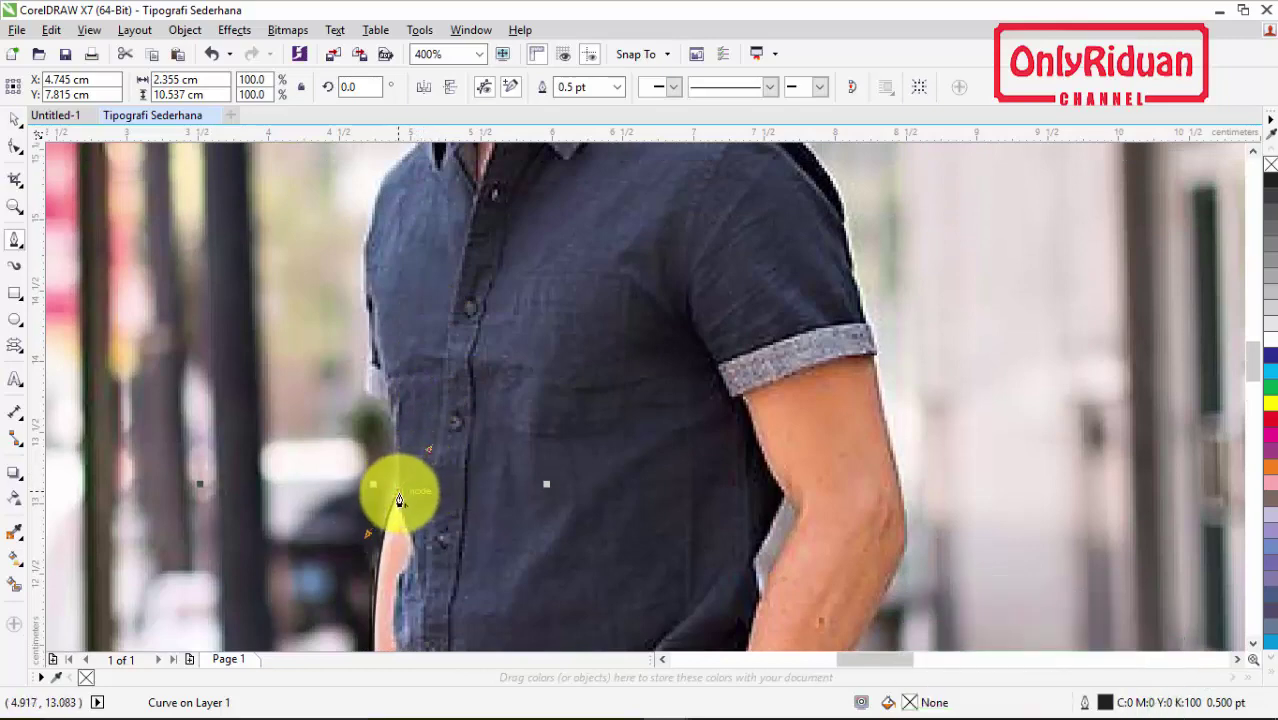
pyautogui.click(398, 493)
pyautogui.moveTo(392, 421)
pyautogui.mouseDown()
pyautogui.moveTo(391, 396)
pyautogui.moveTo(399, 427)
pyautogui.mouseUp()
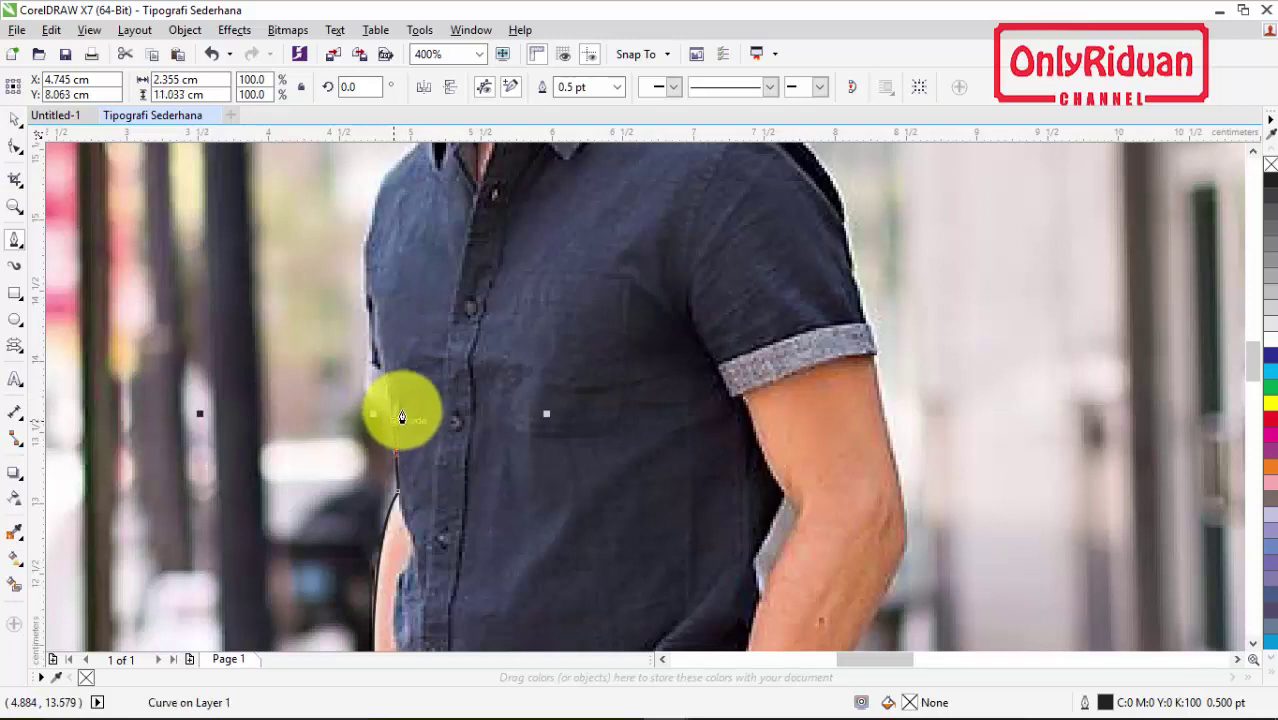
pyautogui.moveTo(389, 404)
pyautogui.mouseDown()
pyautogui.moveTo(364, 401)
pyautogui.moveTo(362, 257)
pyautogui.moveTo(375, 231)
pyautogui.mouseUp()
pyautogui.click(373, 225)
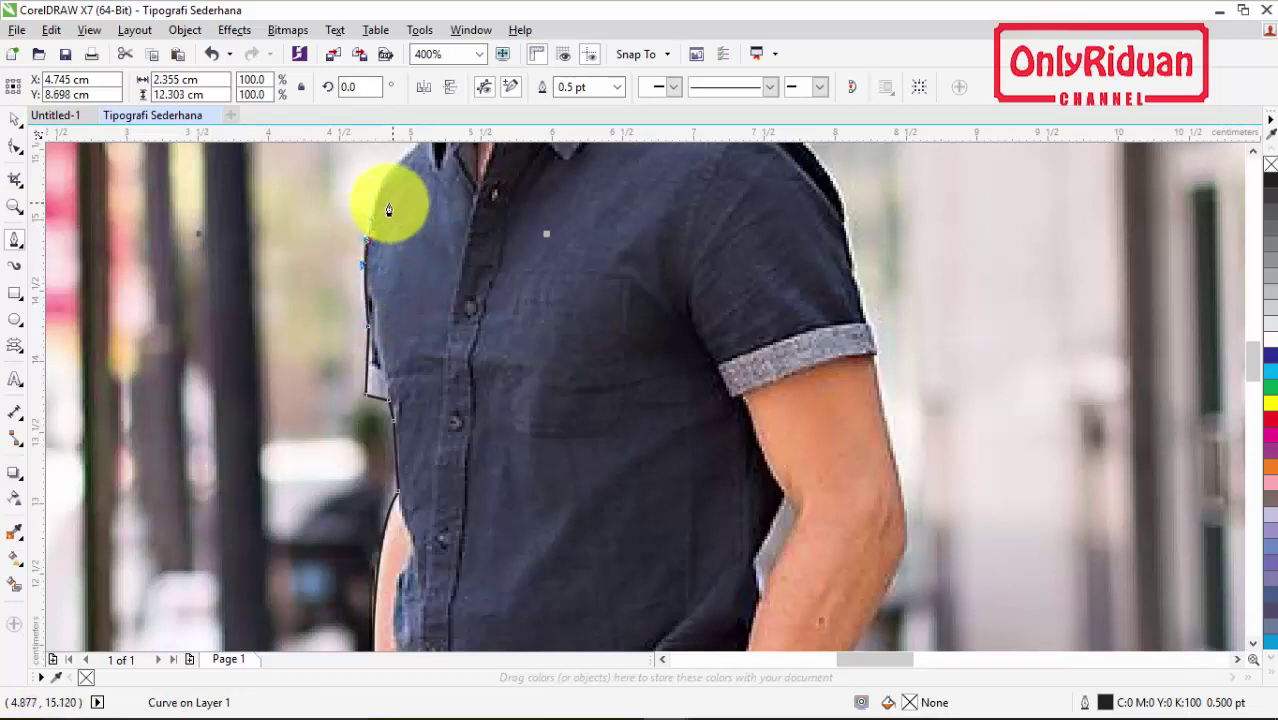
pyautogui.click(376, 199)
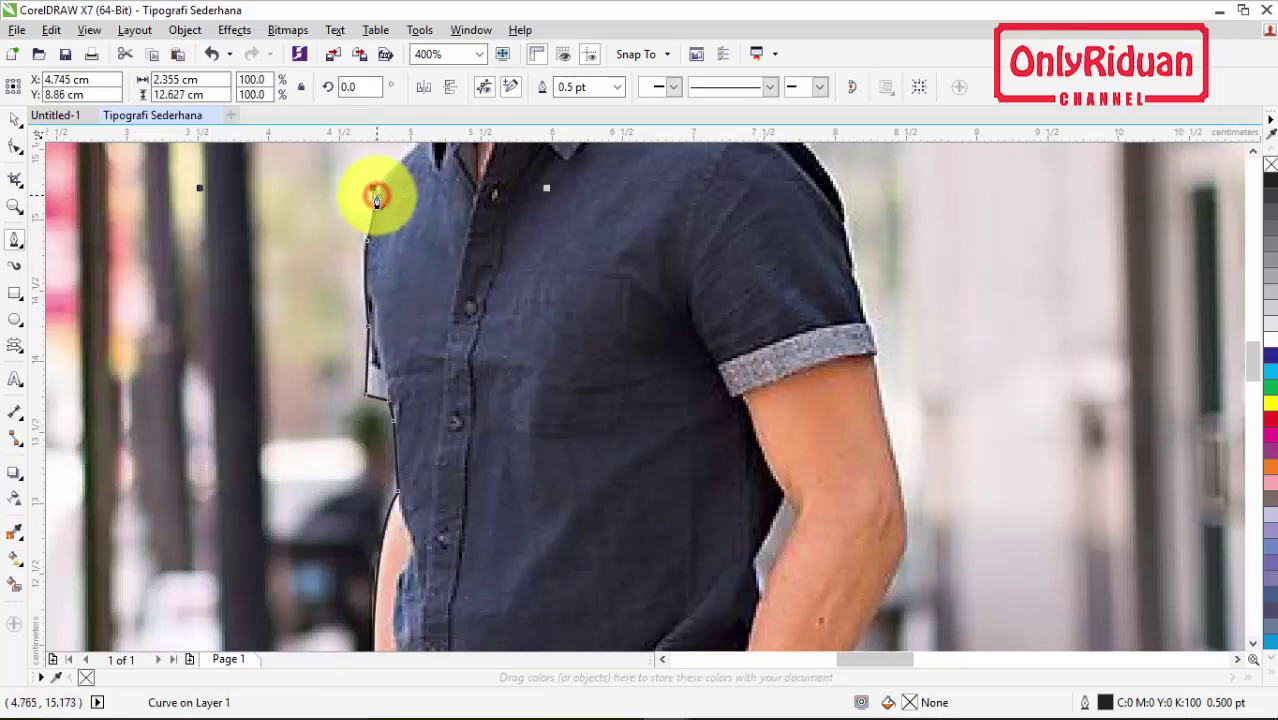
# Step: Curve the outline over the shoulder to the base of the collar and set the outline colour to yellow
pyautogui.scroll(3, 376, 199)
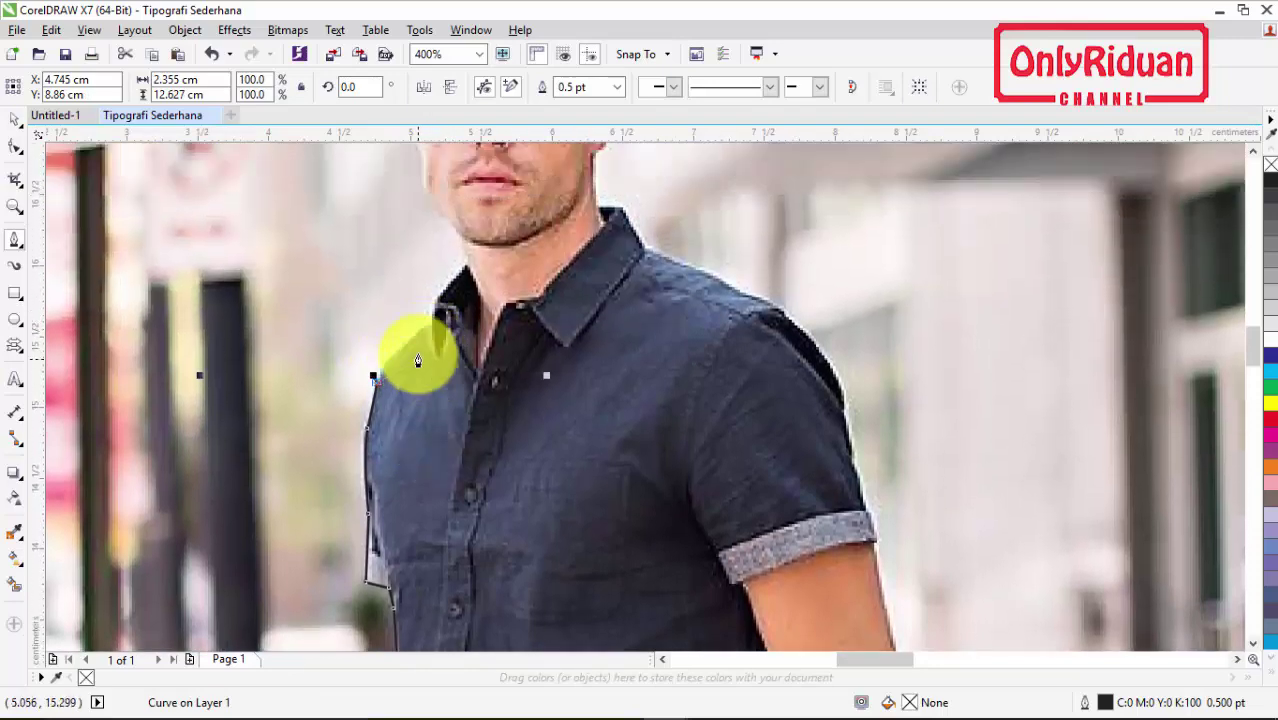
pyautogui.moveTo(435, 318); pyautogui.dragTo(469, 297)
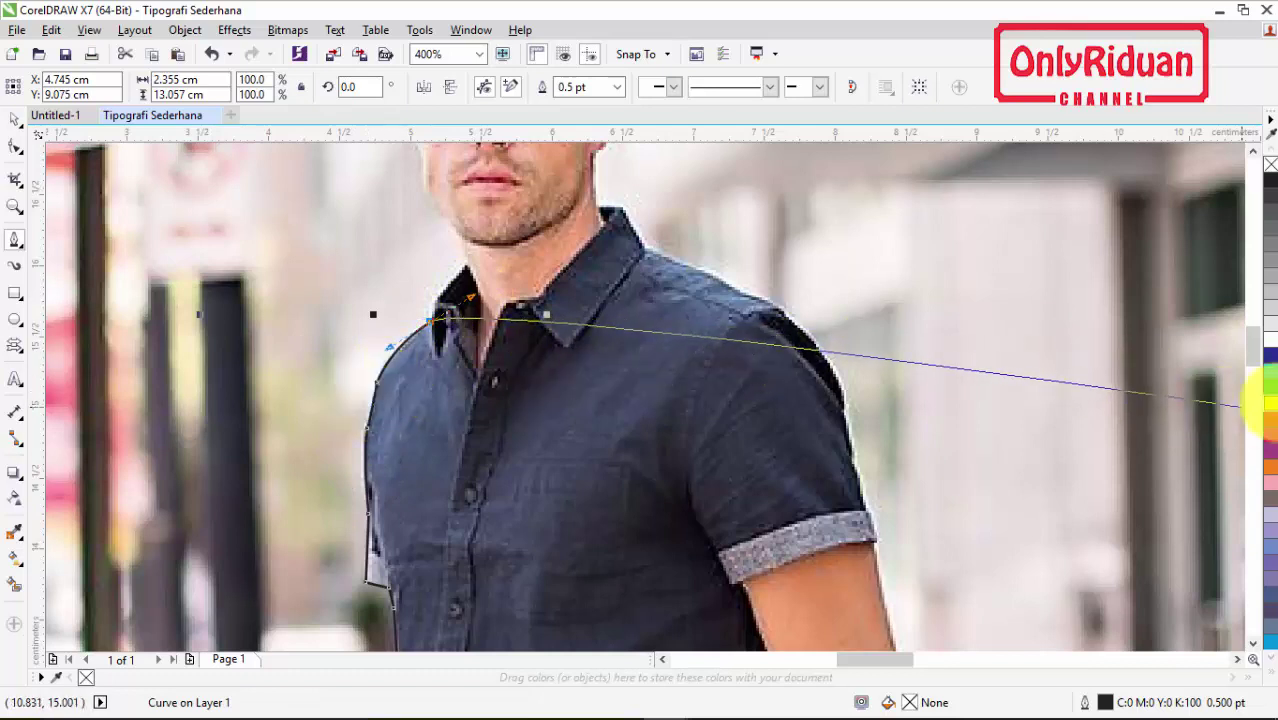
pyautogui.rightClick(1270, 403)
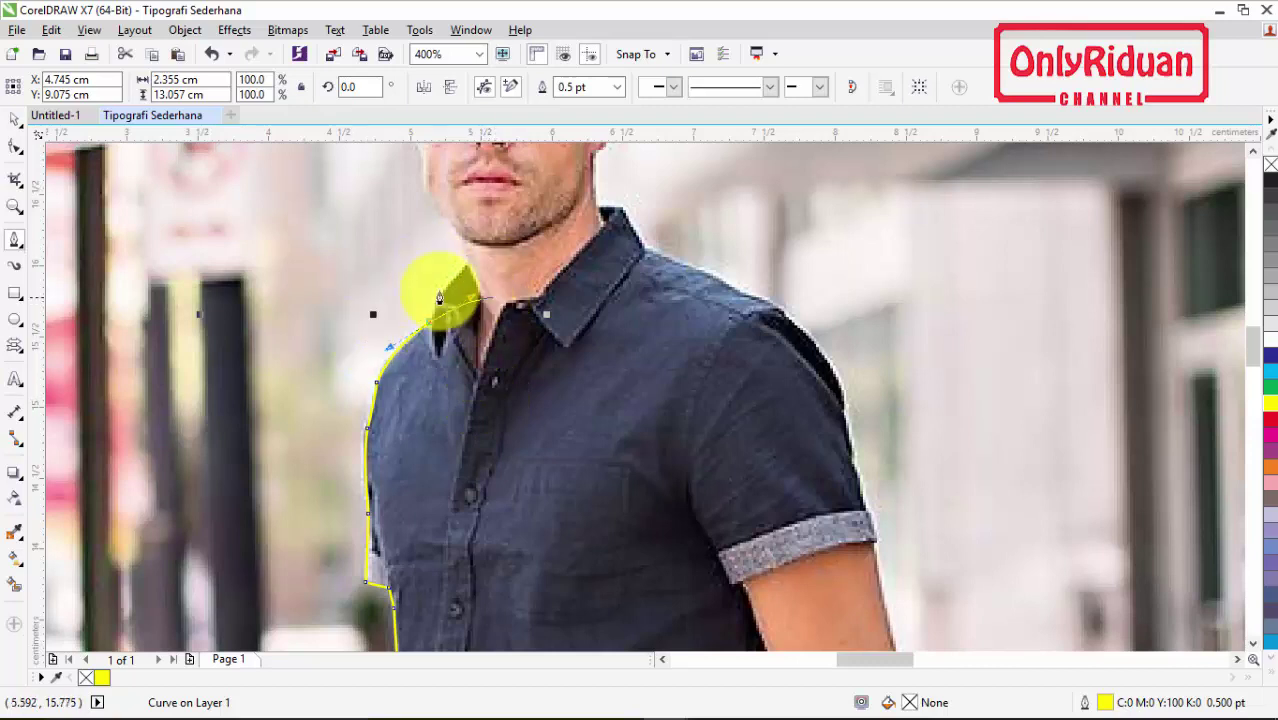
# Step: Trace the outline up the collar, along the neck and jaw, and up the cheek to the sunglasses
pyautogui.press('alt')
pyautogui.moveTo(433, 305); pyautogui.dragTo(496, 268)
pyautogui.scroll(3, 496, 268)
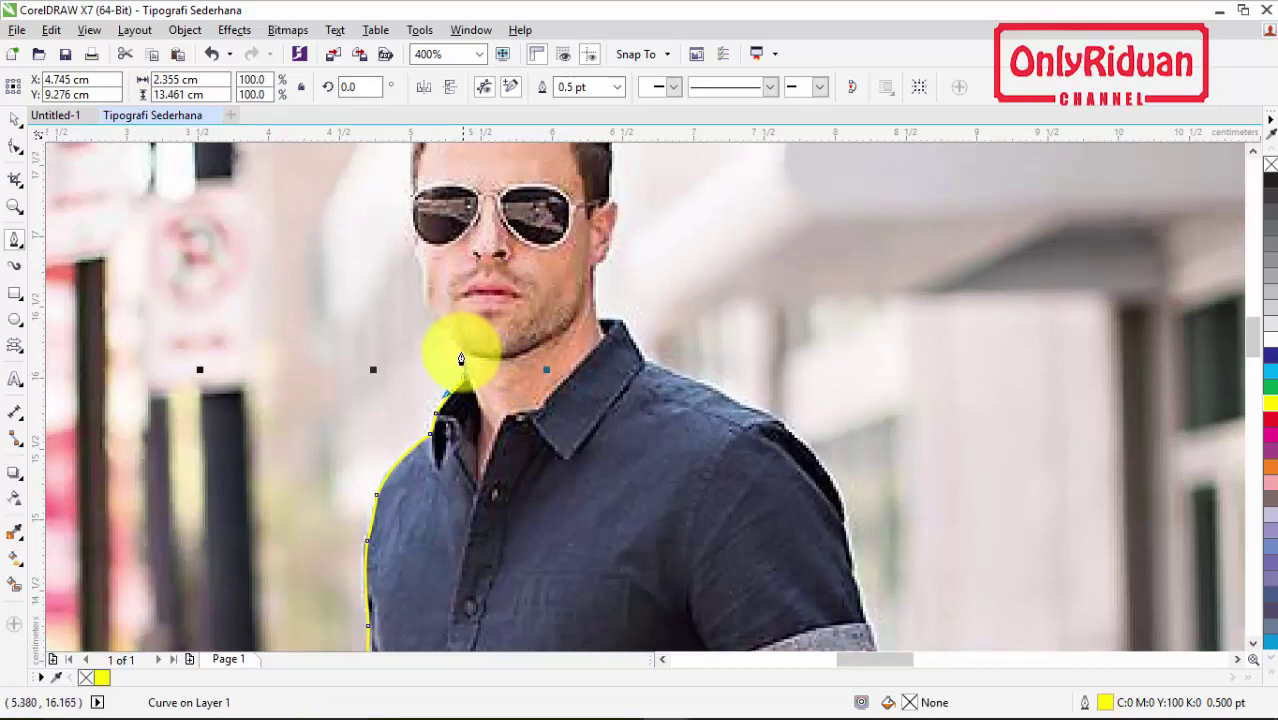
pyautogui.moveTo(464, 358); pyautogui.dragTo(413, 247)
pyautogui.click(423, 287)
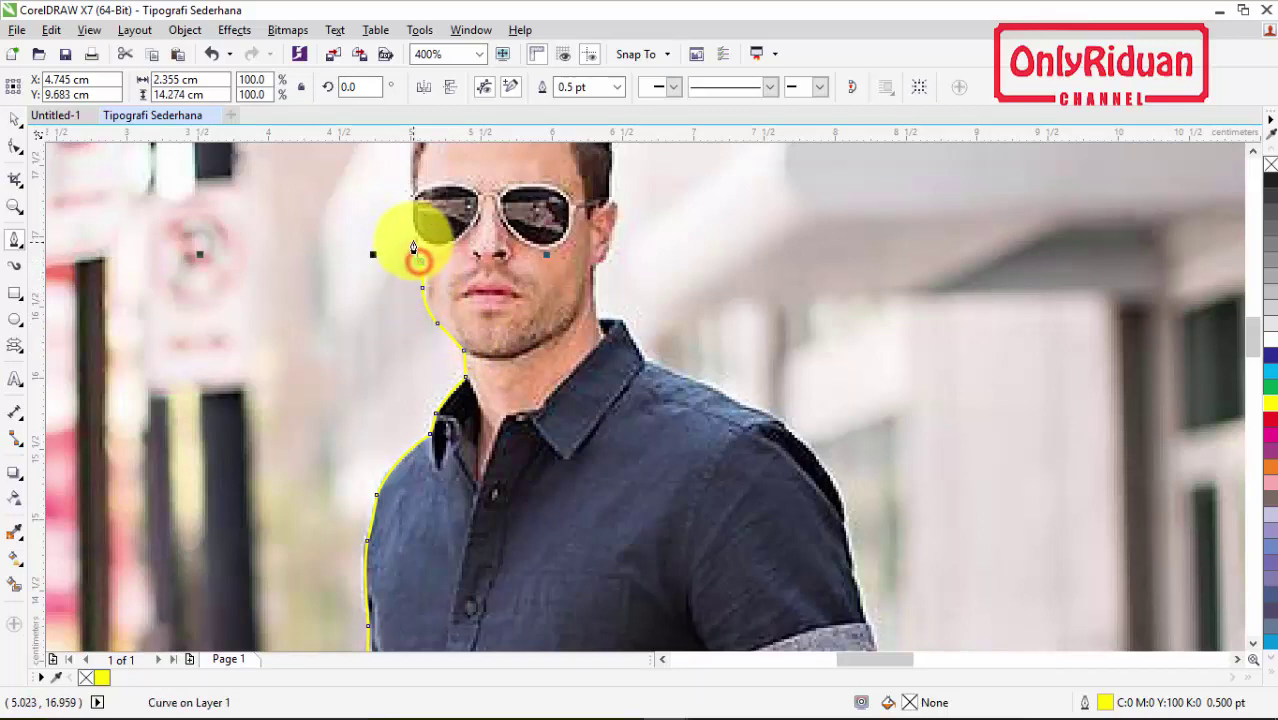
pyautogui.click(416, 237)
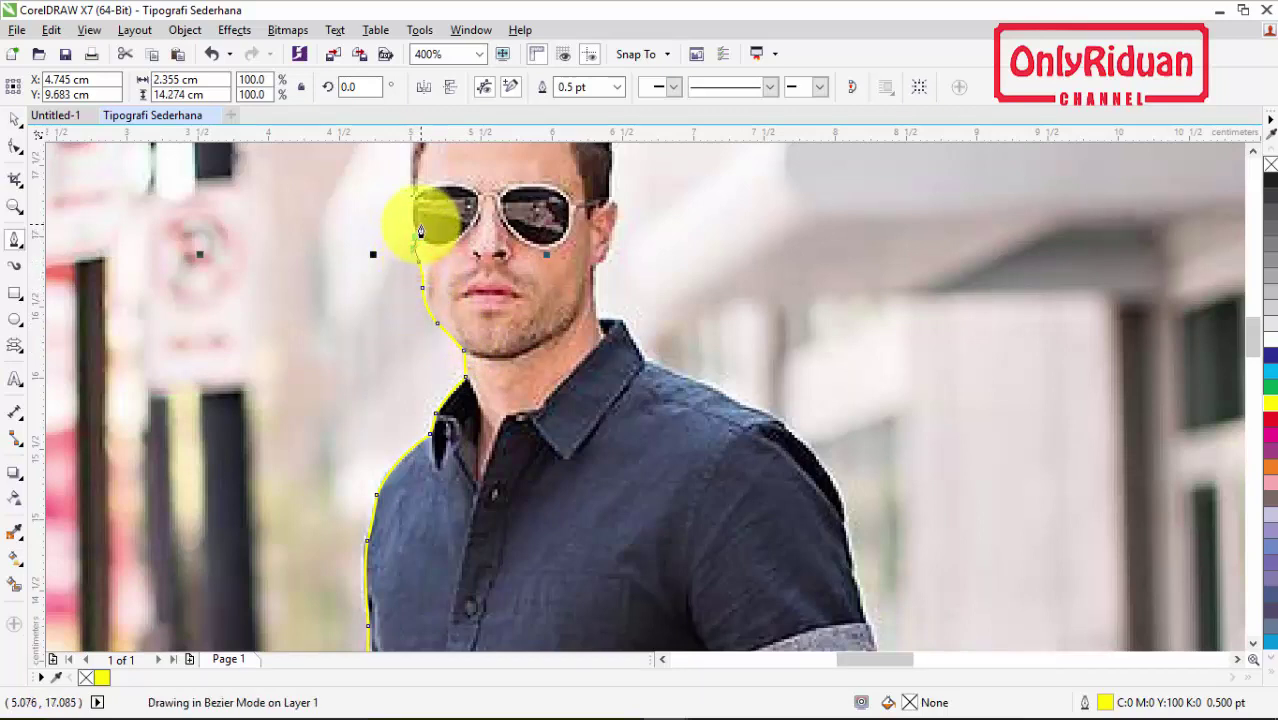
pyautogui.moveTo(419, 229); pyautogui.dragTo(441, 229)
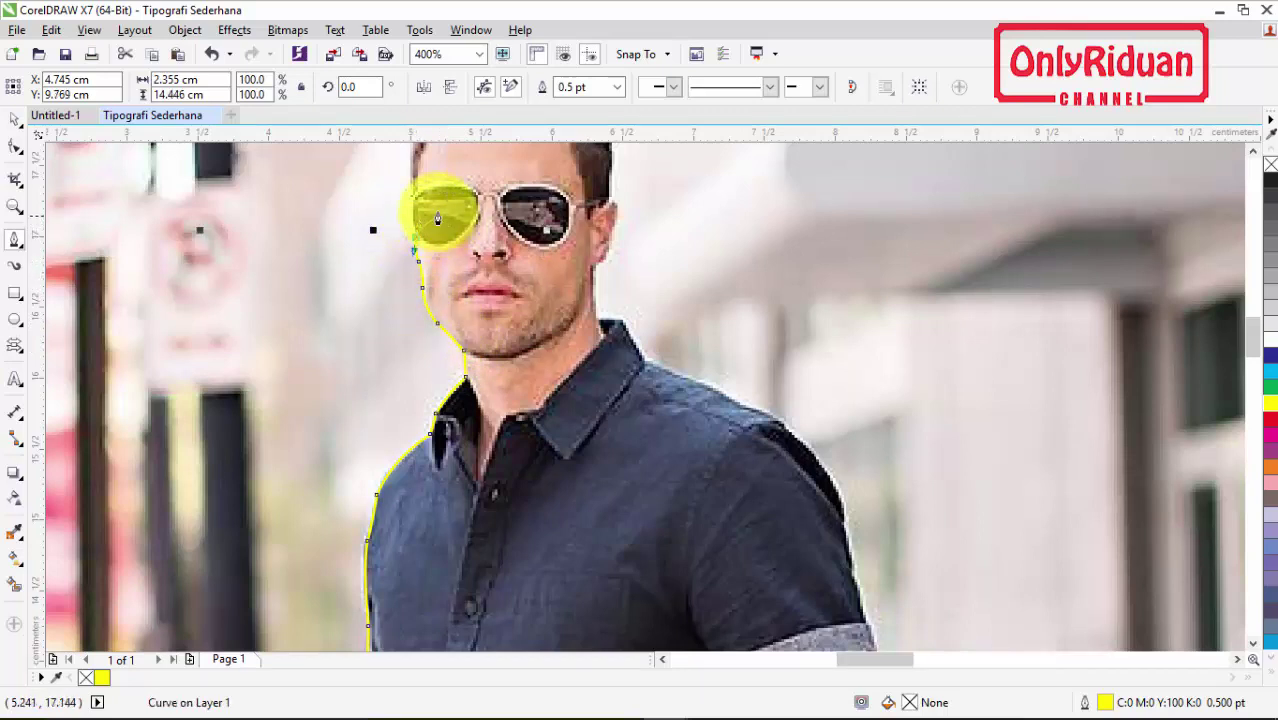
# Step: Trace the outline past the sunglasses, over the hair, around the ear and down the neck to the collar's outer edge
pyautogui.scroll(3, 440, 230)
pyautogui.click(413, 408)
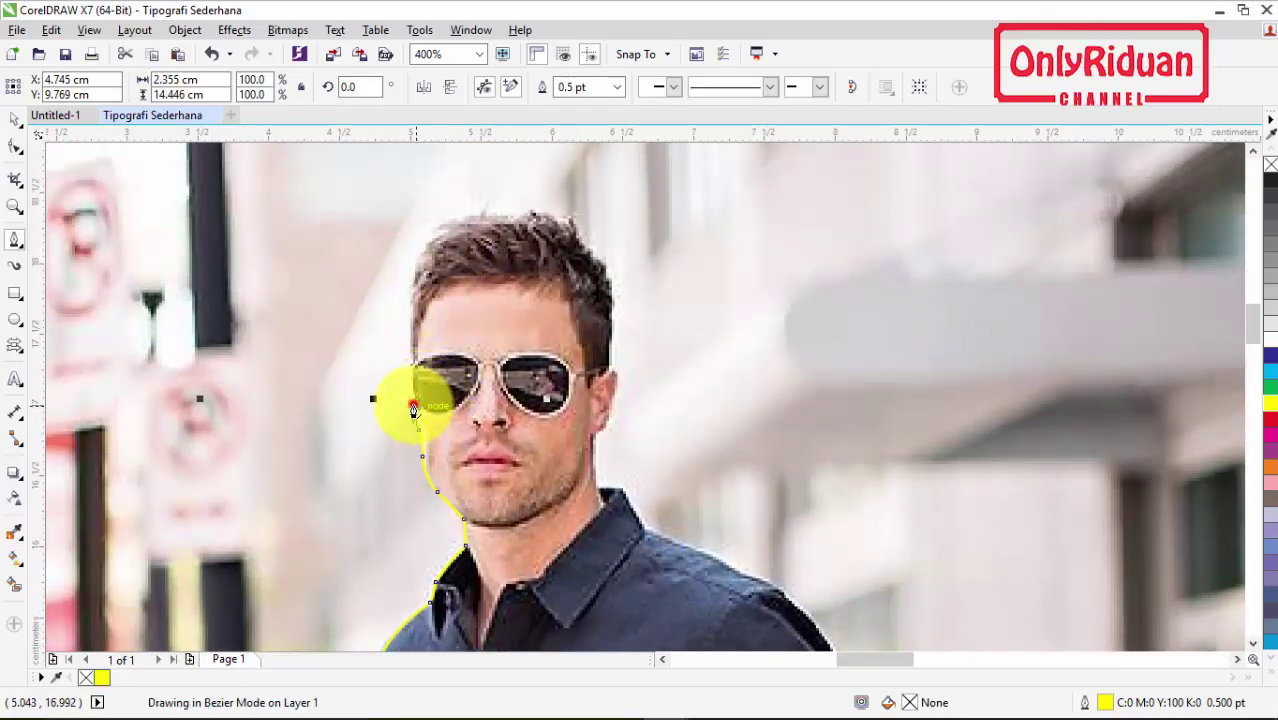
pyautogui.moveTo(412, 372)
pyautogui.mouseDown()
pyautogui.moveTo(418, 341)
pyautogui.moveTo(421, 366)
pyautogui.mouseUp()
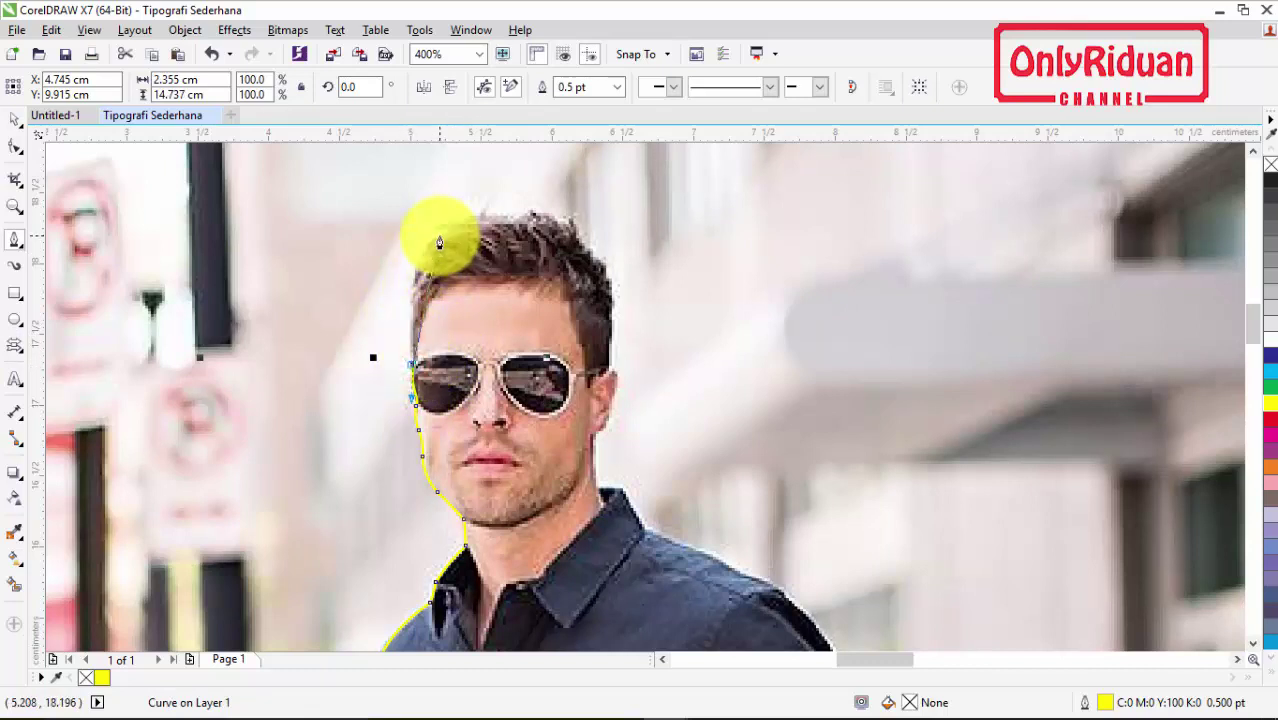
pyautogui.moveTo(438, 234)
pyautogui.mouseDown()
pyautogui.moveTo(482, 224)
pyautogui.moveTo(479, 214)
pyautogui.moveTo(536, 217)
pyautogui.moveTo(558, 234)
pyautogui.moveTo(546, 209)
pyautogui.moveTo(579, 251)
pyautogui.moveTo(609, 305)
pyautogui.moveTo(619, 389)
pyautogui.moveTo(593, 435)
pyautogui.moveTo(568, 447)
pyautogui.moveTo(591, 491)
pyautogui.moveTo(622, 491)
pyautogui.moveTo(641, 535)
pyautogui.mouseUp()
pyautogui.click(593, 437)
pyautogui.click(643, 533)
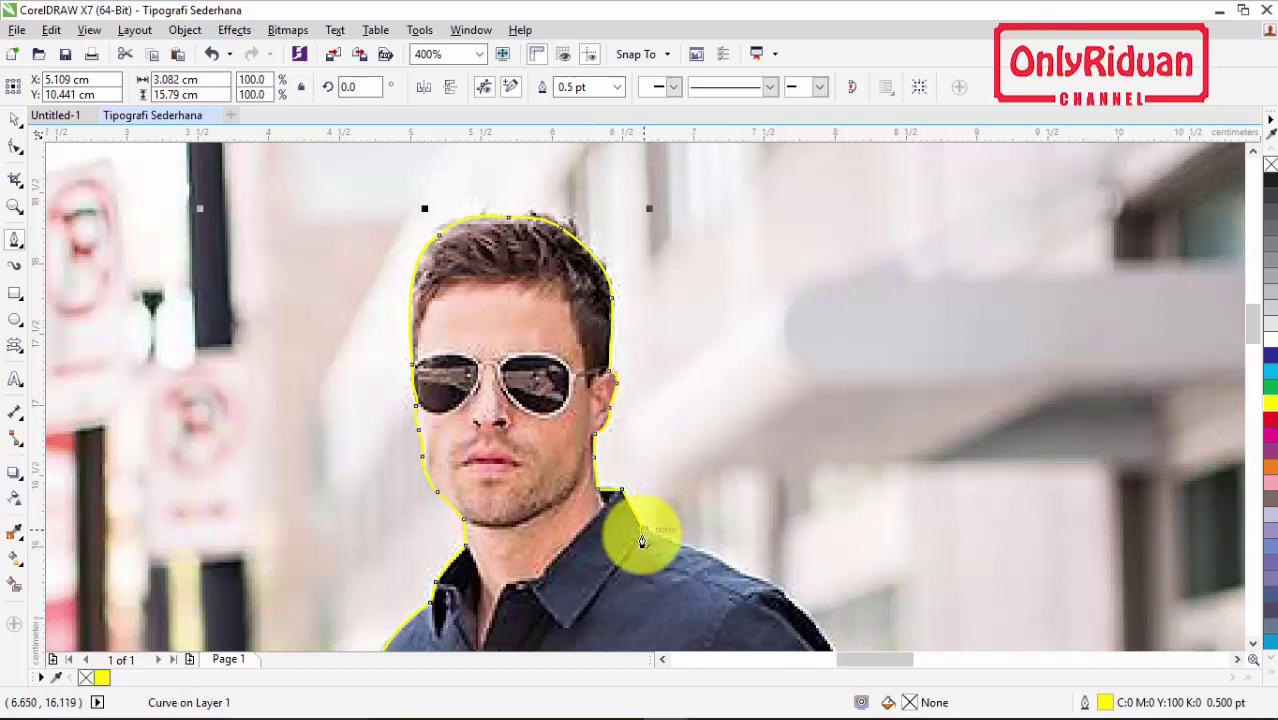
# Step: Curve the outline from the collar along the other shoulder and down to the upper sleeve
pyautogui.scroll(-2, 675, 470)
pyautogui.scroll(-3, 687, 447)
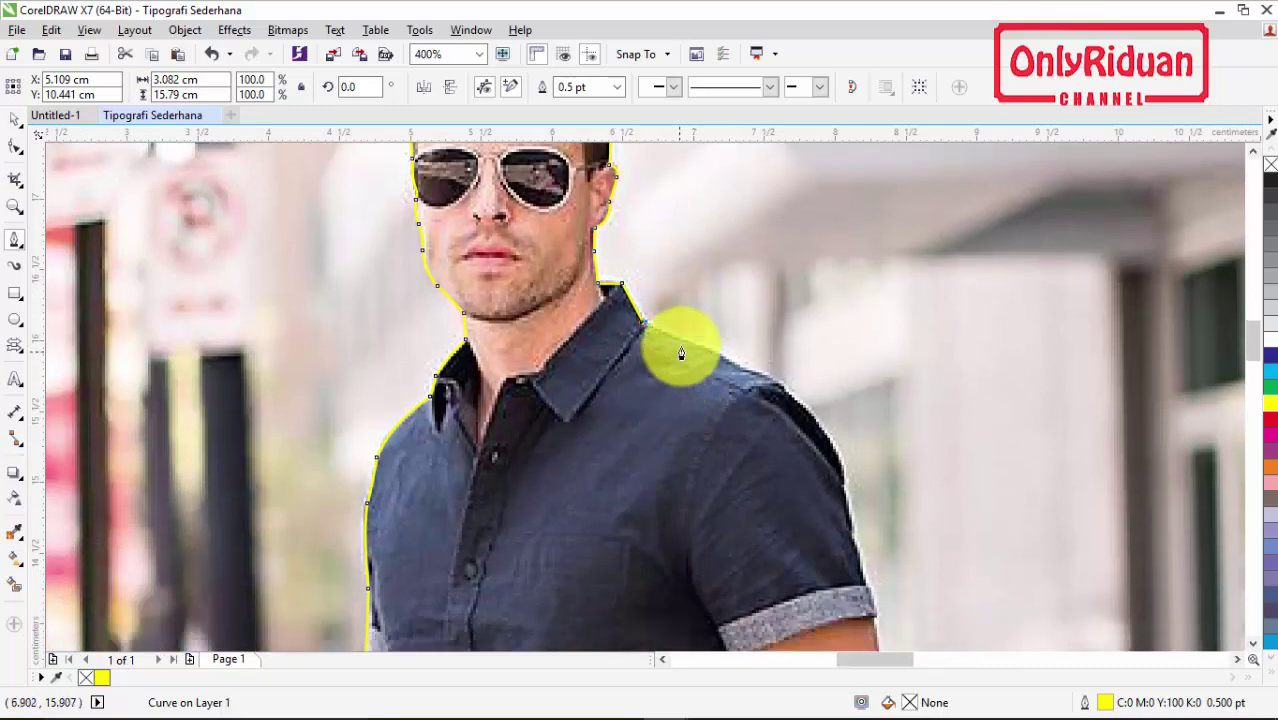
pyautogui.moveTo(681, 341)
pyautogui.mouseDown()
pyautogui.moveTo(775, 383)
pyautogui.moveTo(790, 404)
pyautogui.mouseUp()
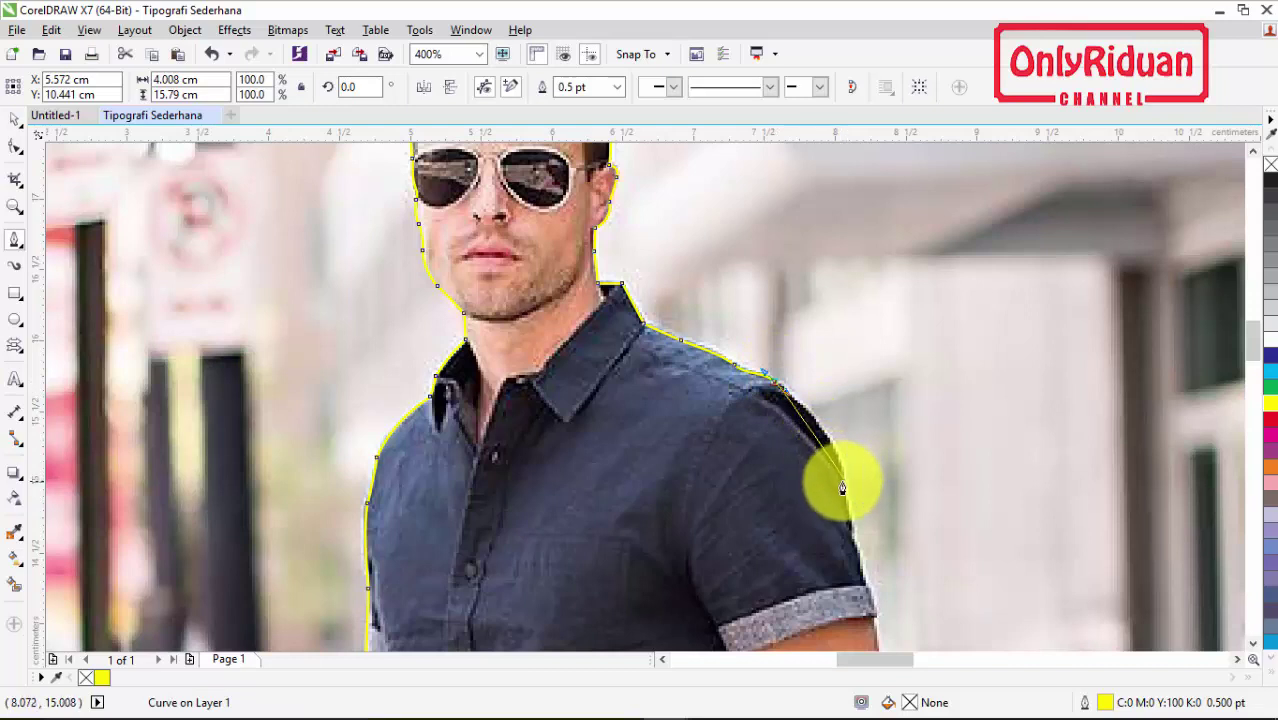
pyautogui.moveTo(842, 488); pyautogui.dragTo(846, 534)
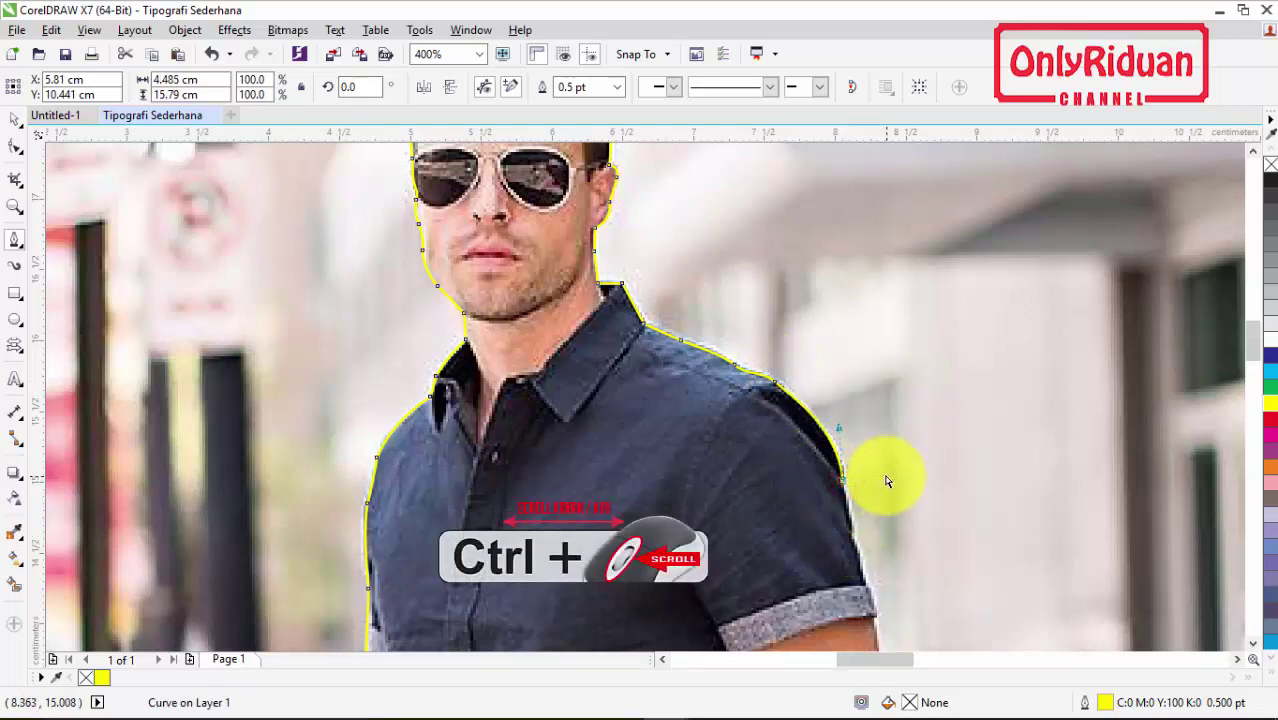
# Step: Extend the outline down the sleeve's outer edge to the top corner of the grey cuff
pyautogui.hscroll(4, 886, 481)
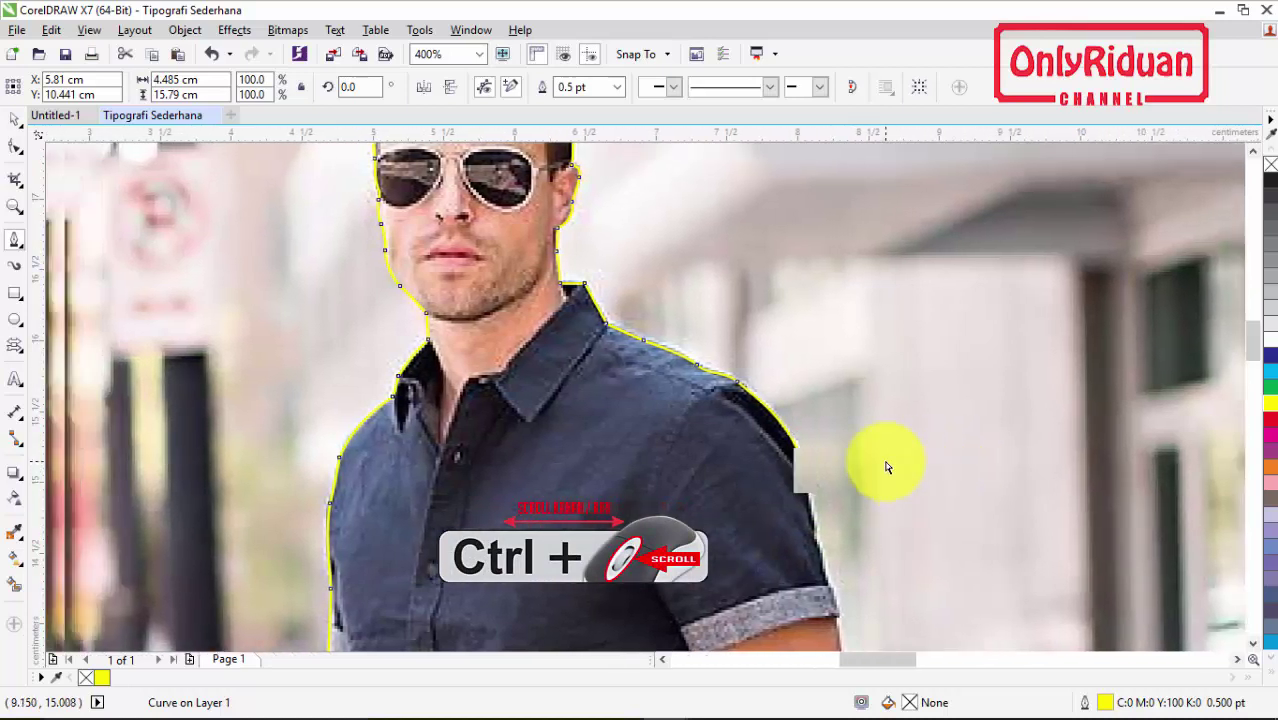
pyautogui.hscroll(2, 886, 467)
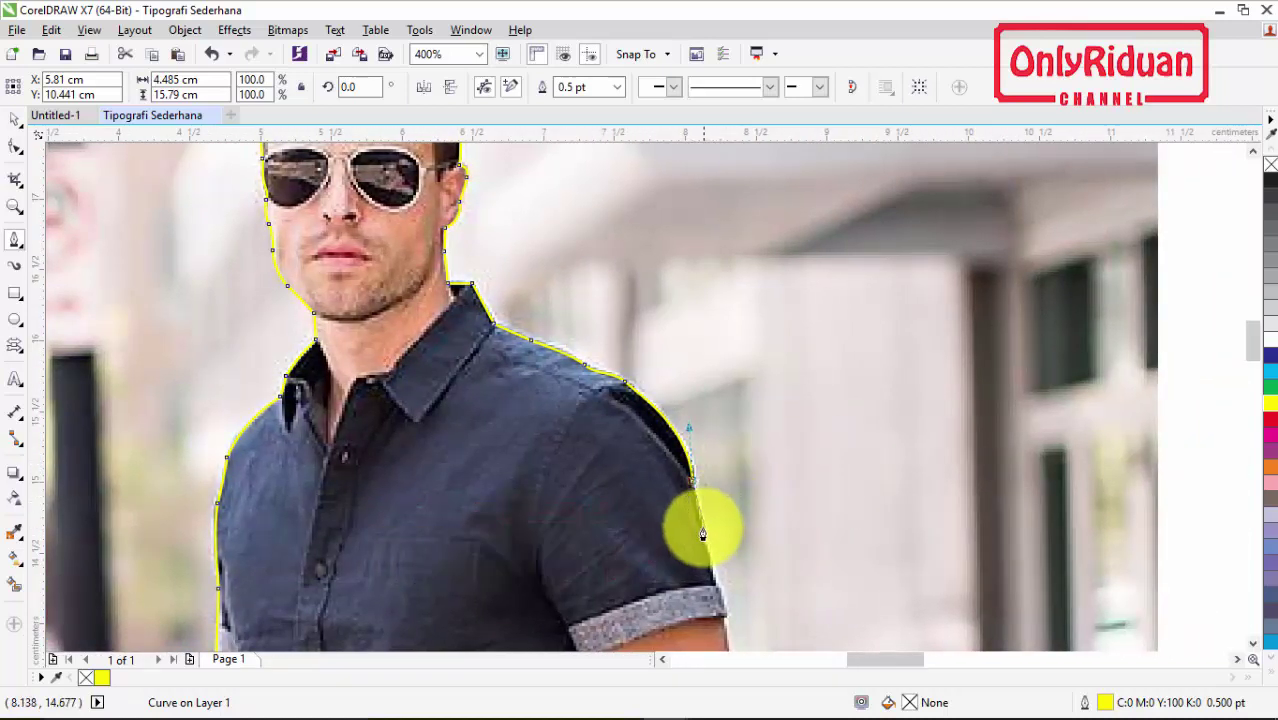
pyautogui.moveTo(702, 533); pyautogui.dragTo(700, 530)
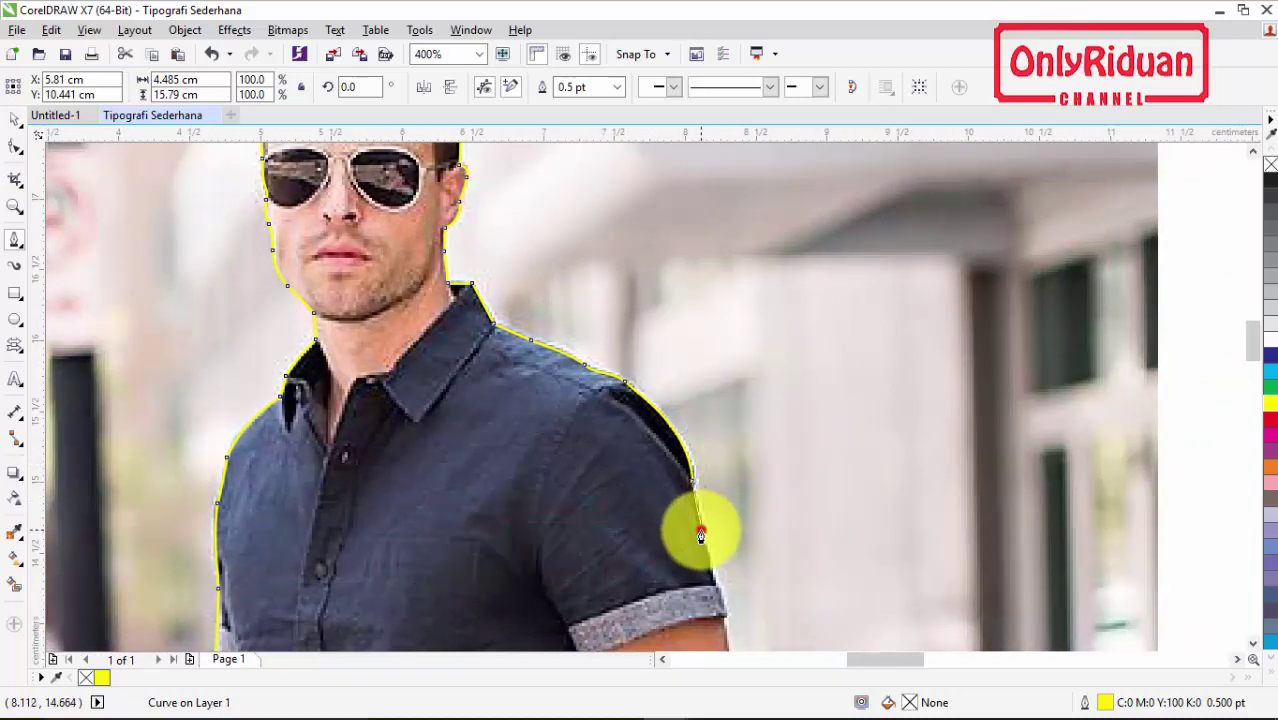
pyautogui.click(718, 590)
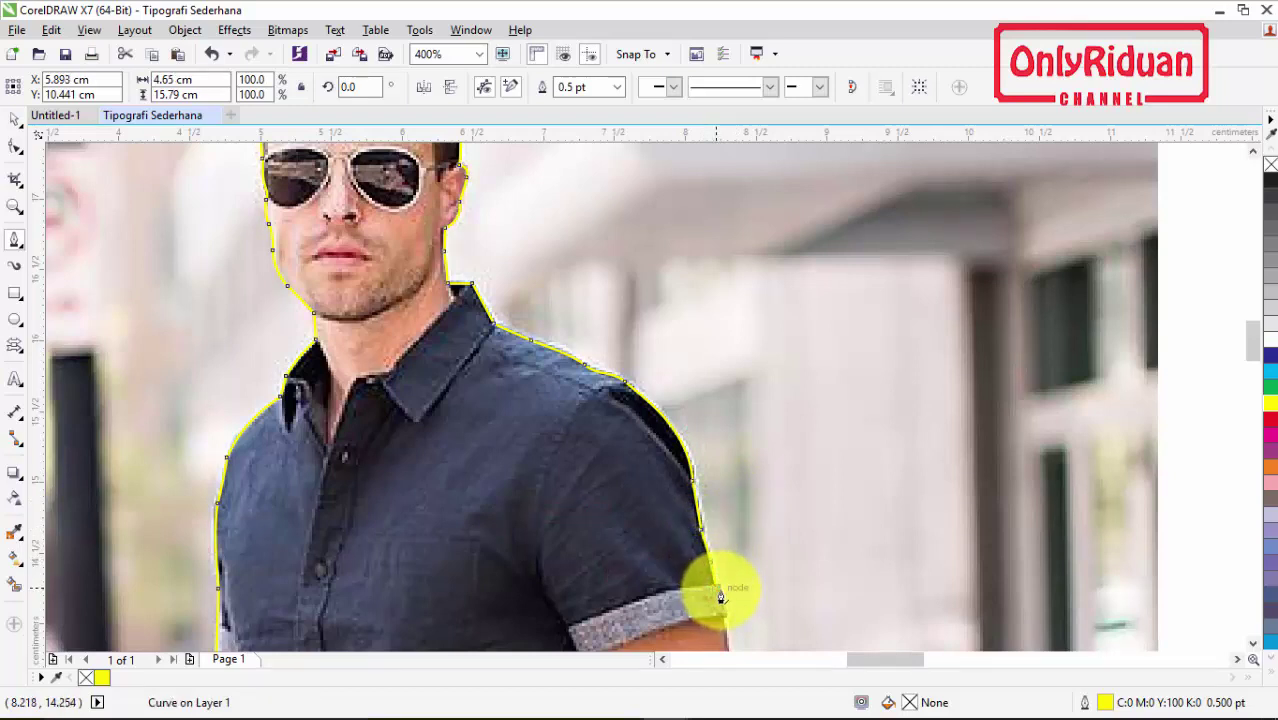
pyautogui.scroll(2, 718, 602)
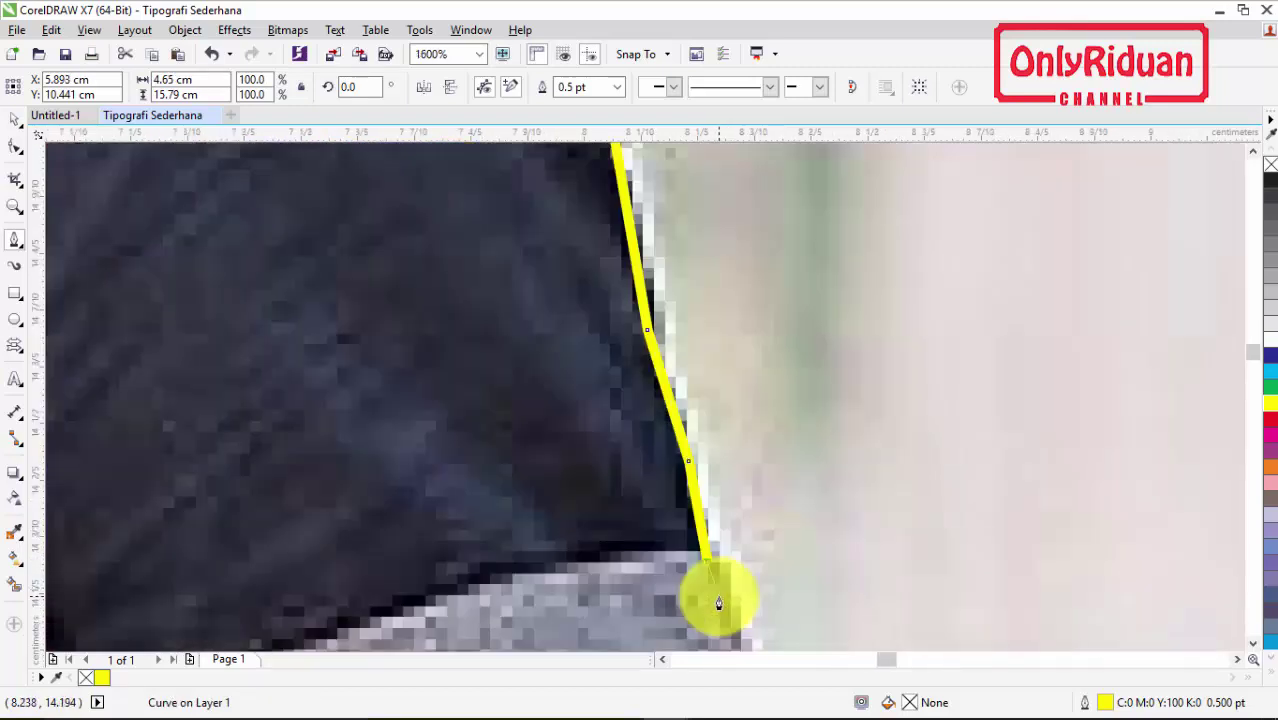
pyautogui.click(723, 568)
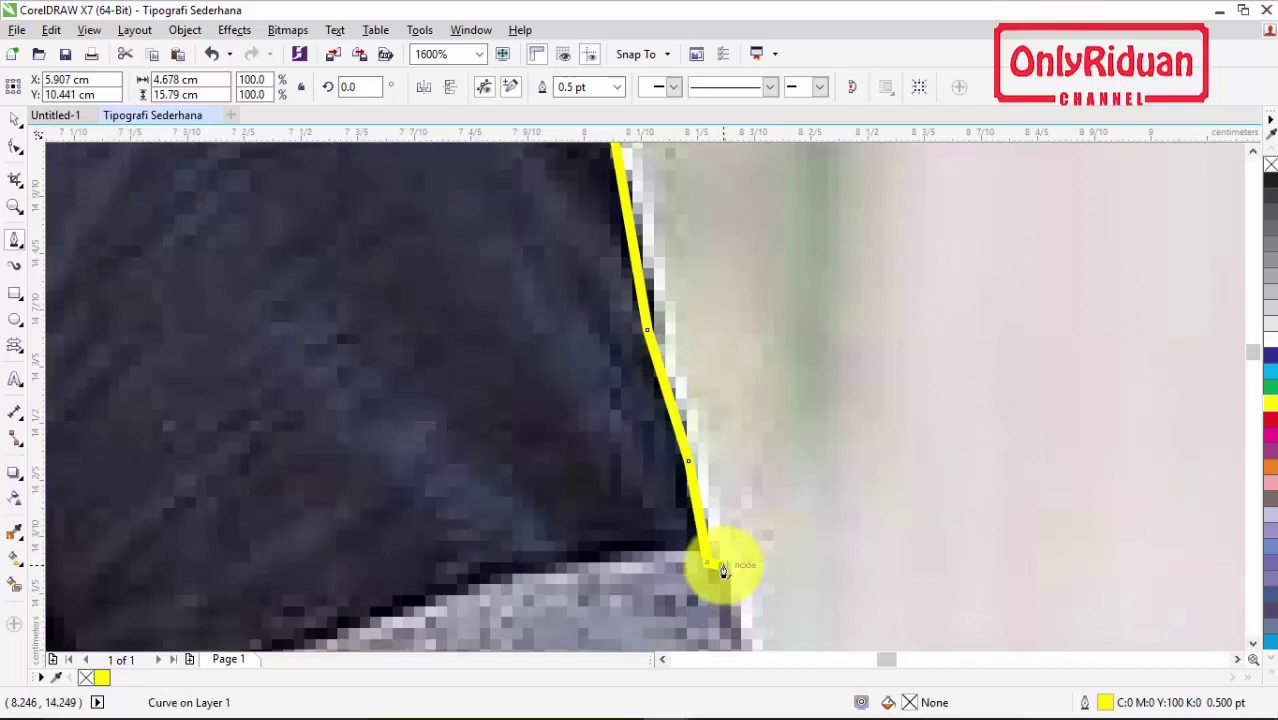
# Step: Trace the outline down the outer side of the grey sleeve cuff to its lower corner
pyautogui.scroll(-3, 723, 570)
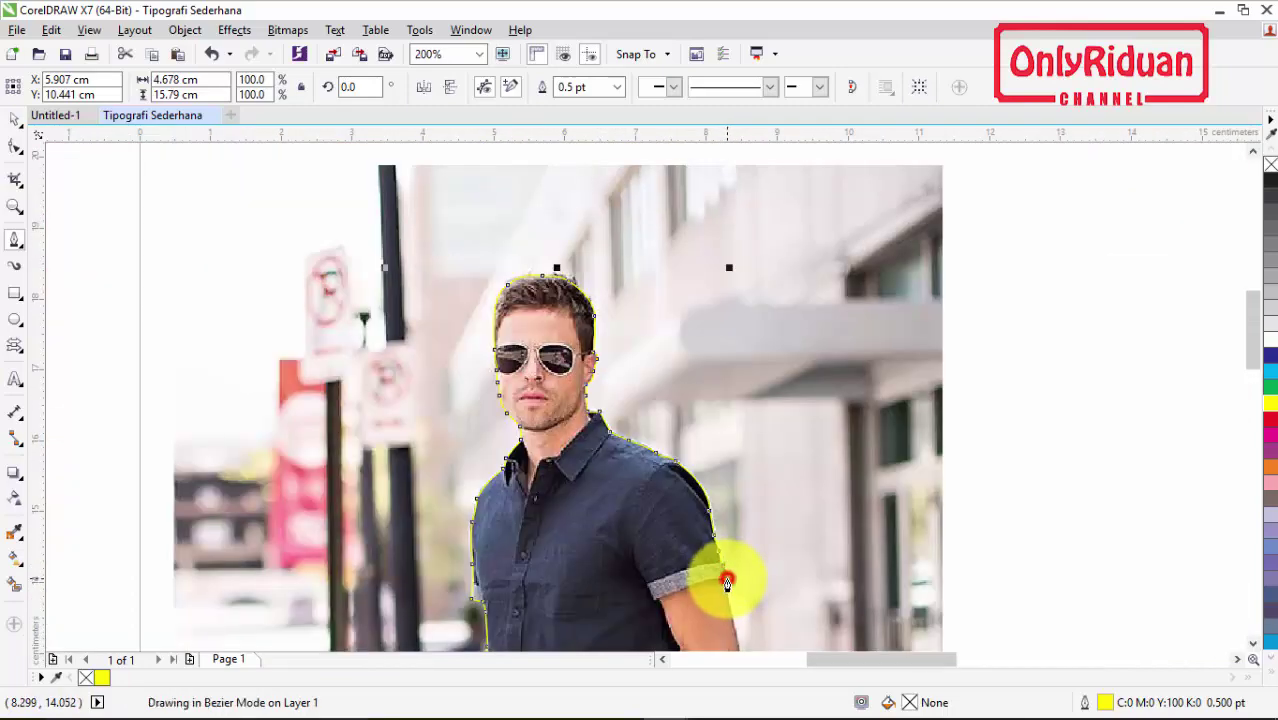
pyautogui.click(727, 583)
pyautogui.scroll(-5, 730, 537)
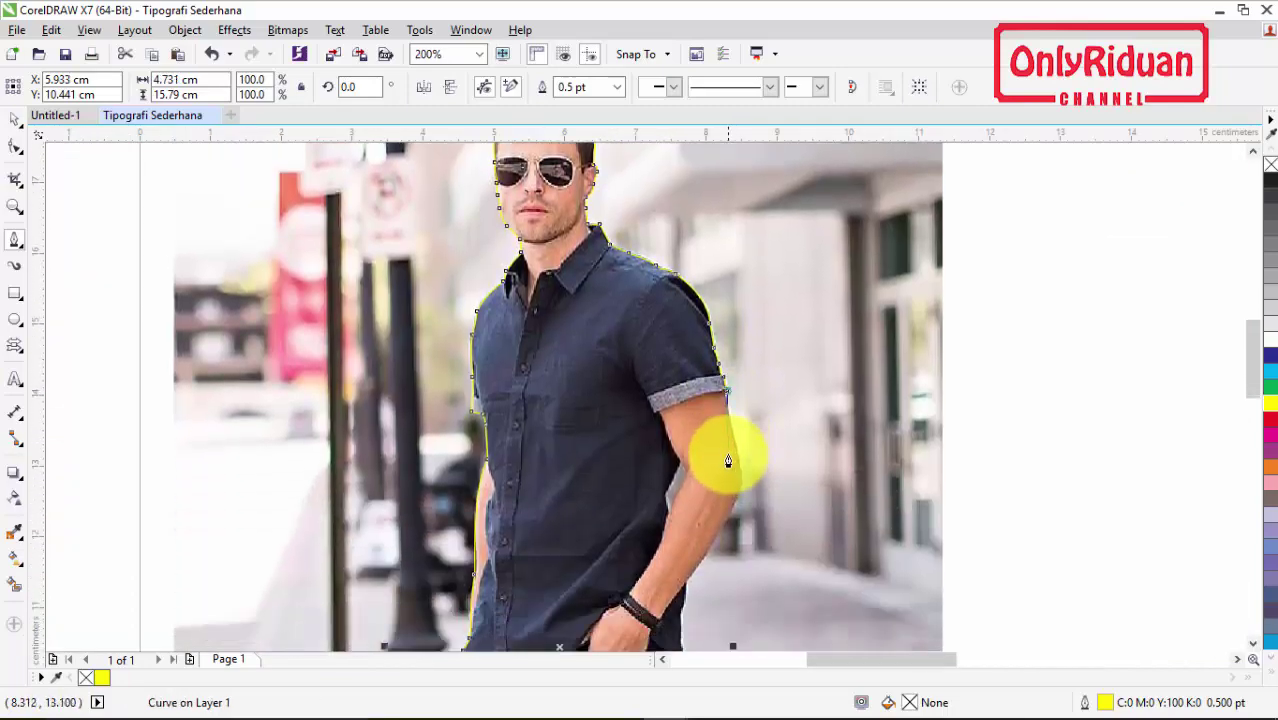
pyautogui.scroll(-1, 728, 461)
pyautogui.scroll(1, 724, 371)
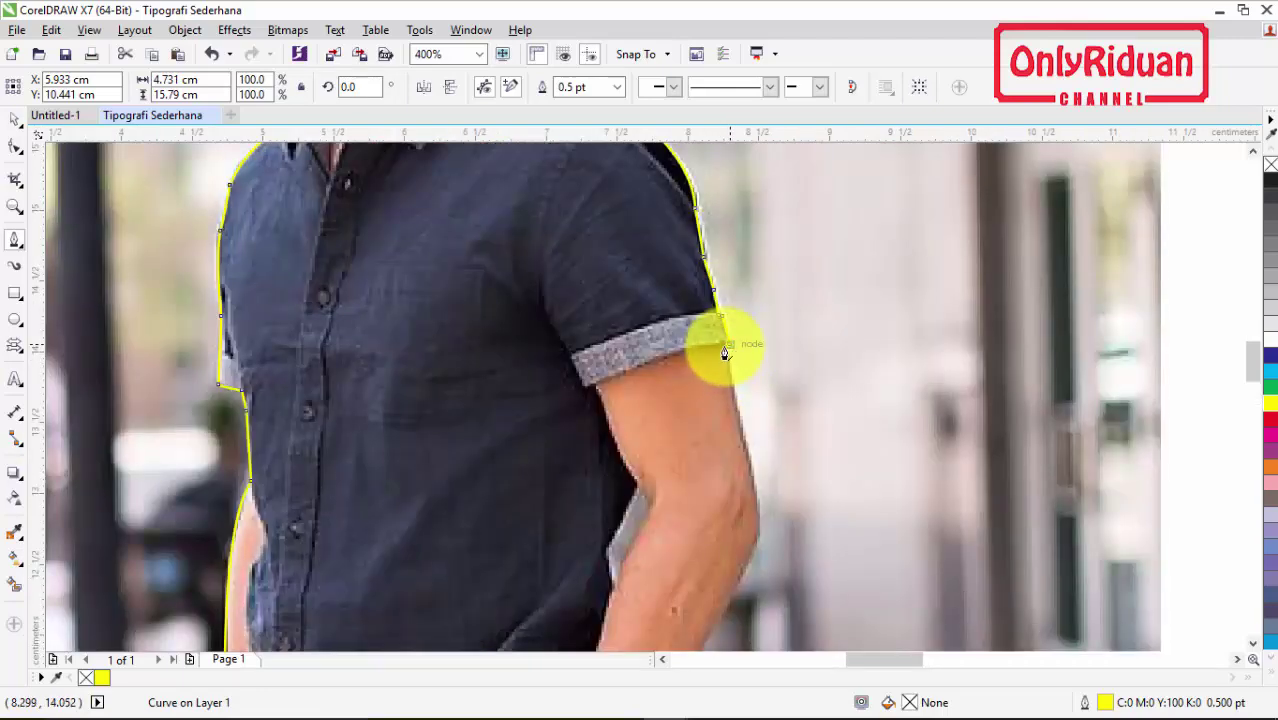
# Step: Trace the outline from the grey sleeve cuff down the outer upper arm and around the elbow with the Pen tool
pyautogui.scroll(1, 731, 360)
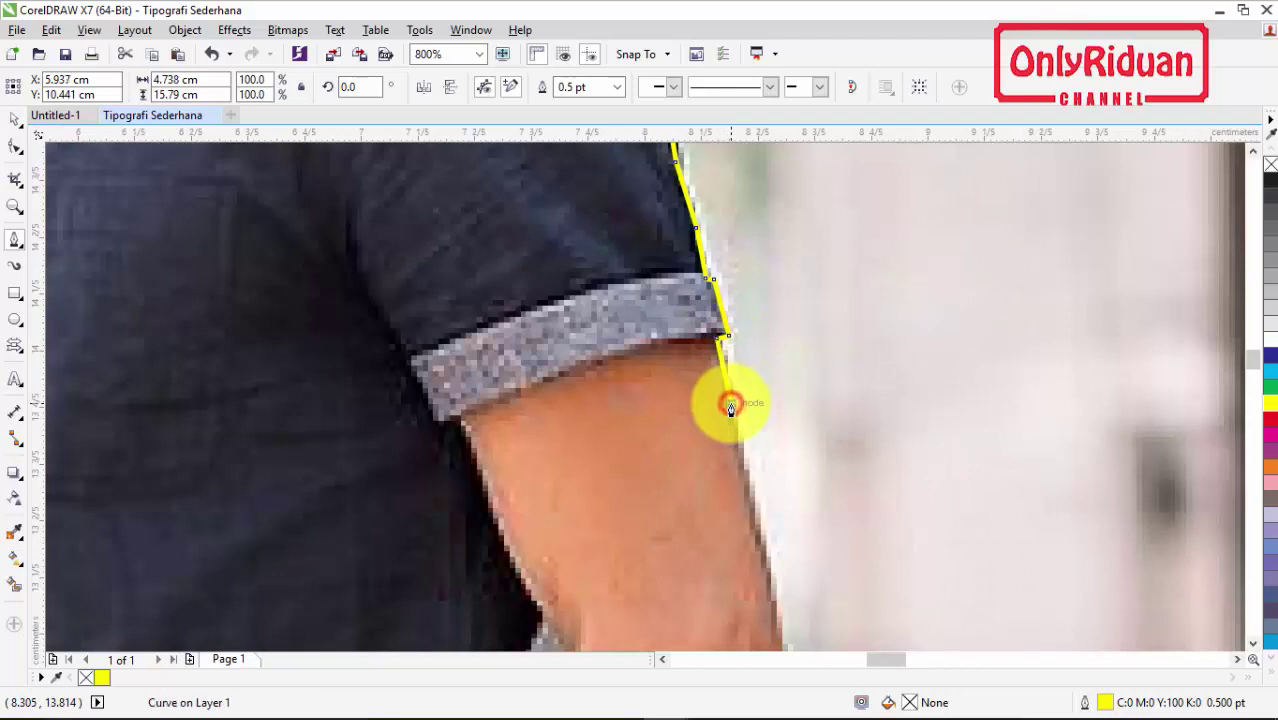
pyautogui.scroll(-2, 730, 405)
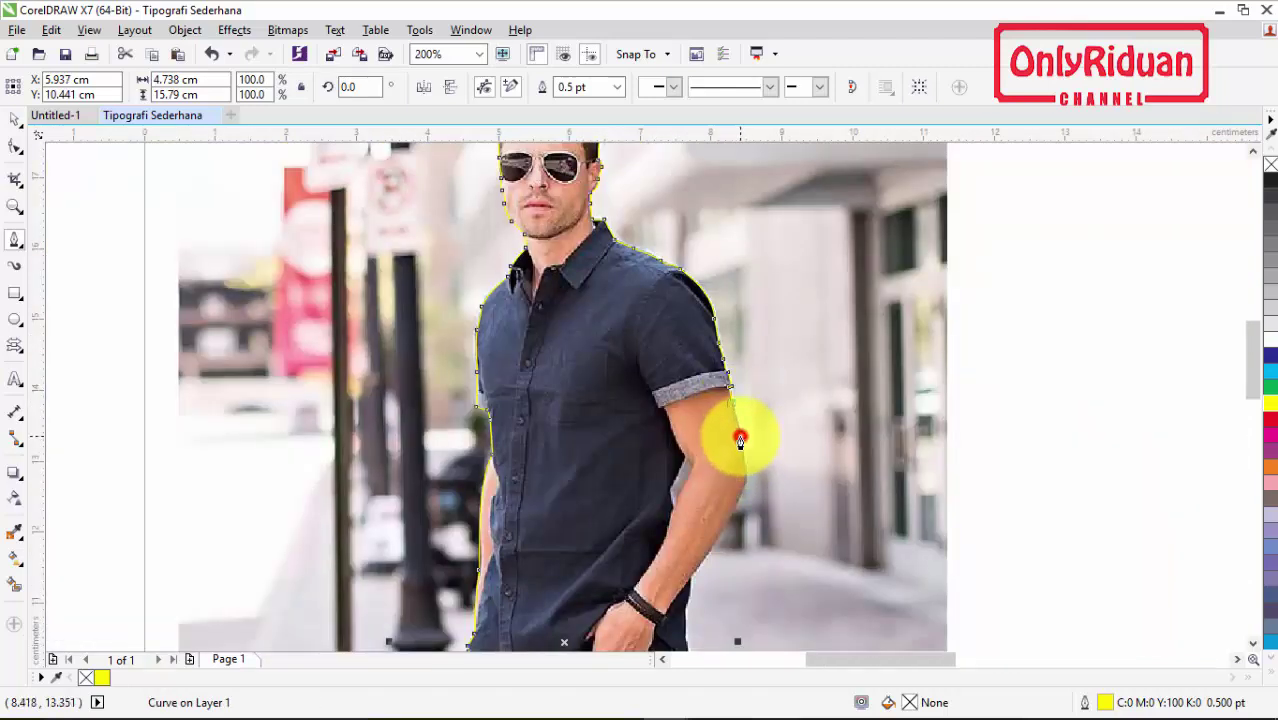
pyautogui.scroll(1, 748, 476)
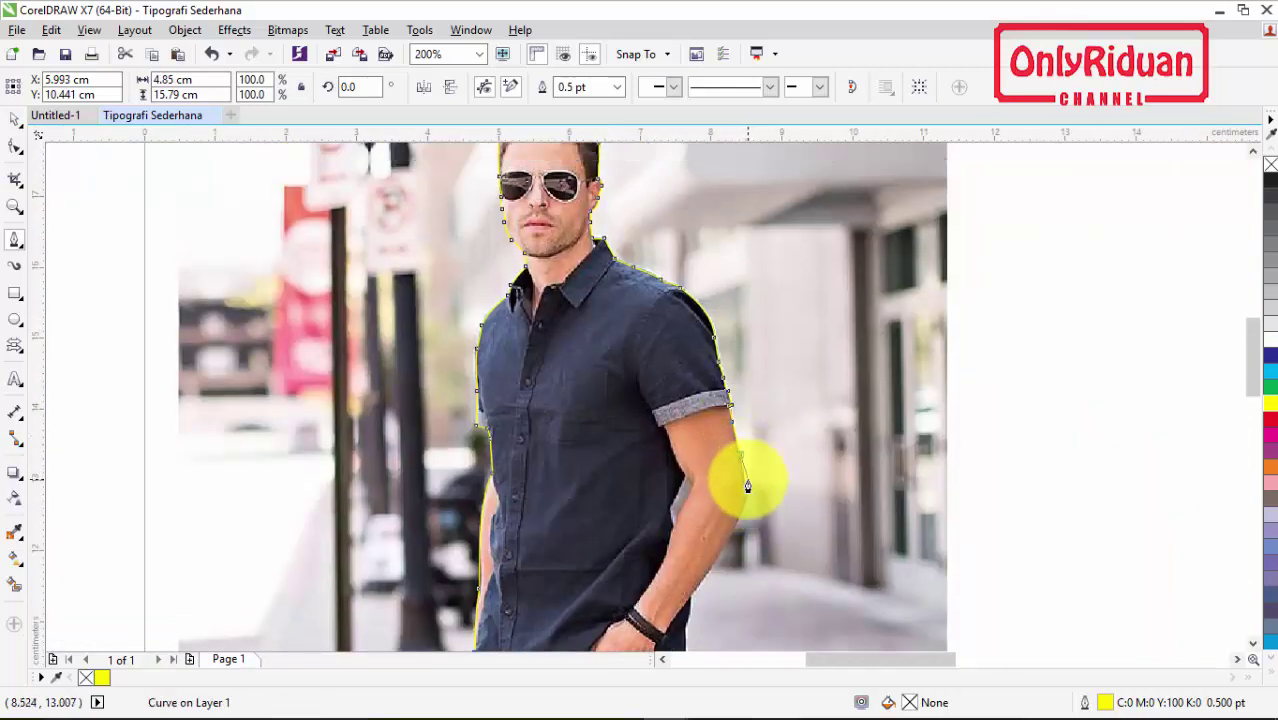
pyautogui.scroll(-1, 747, 480)
pyautogui.scroll(1, 746, 468)
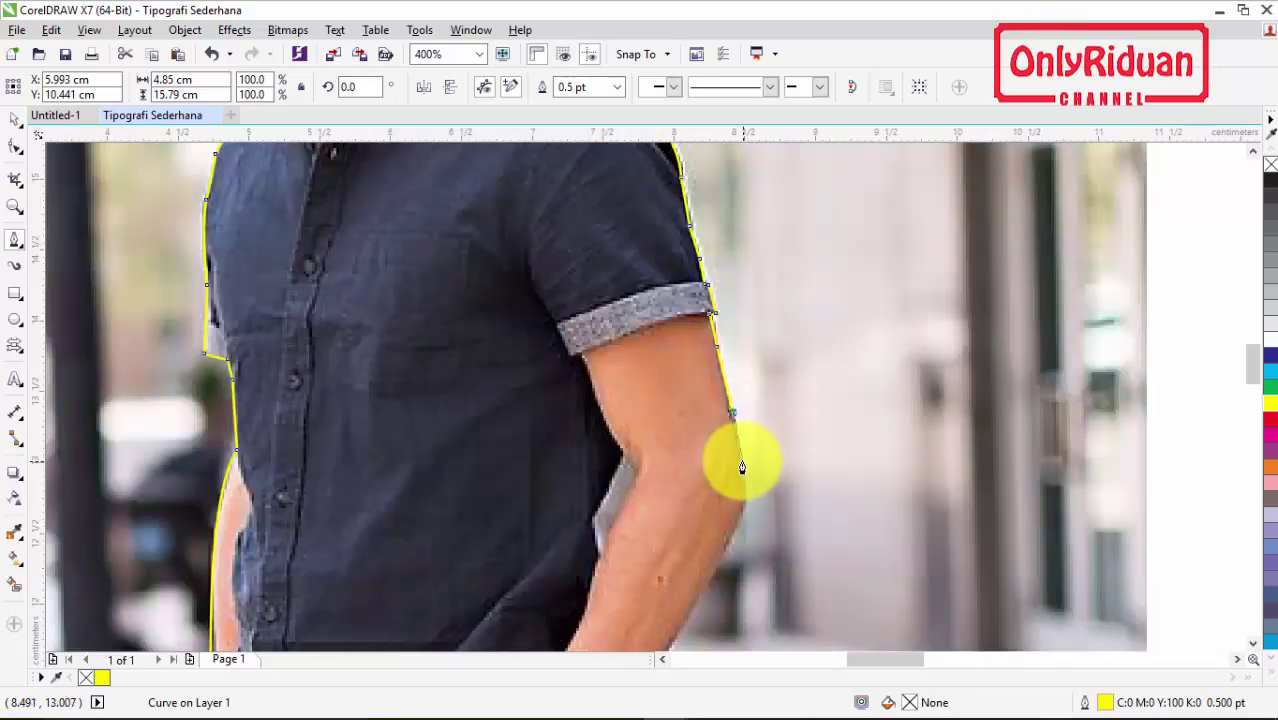
pyautogui.click(740, 457)
pyautogui.moveTo(734, 535); pyautogui.dragTo(718, 565)
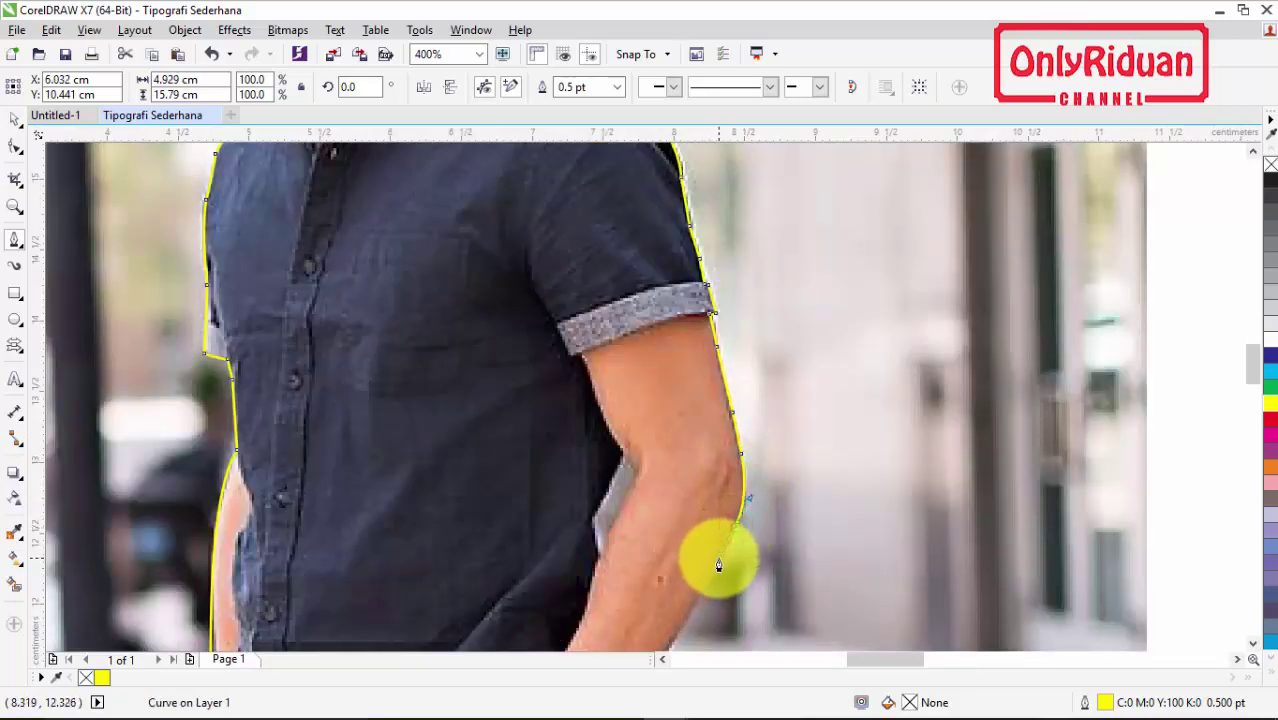
# Step: Extend the outline along the outer forearm and down the side of the shirt toward its hem
pyautogui.scroll(-3, 724, 540)
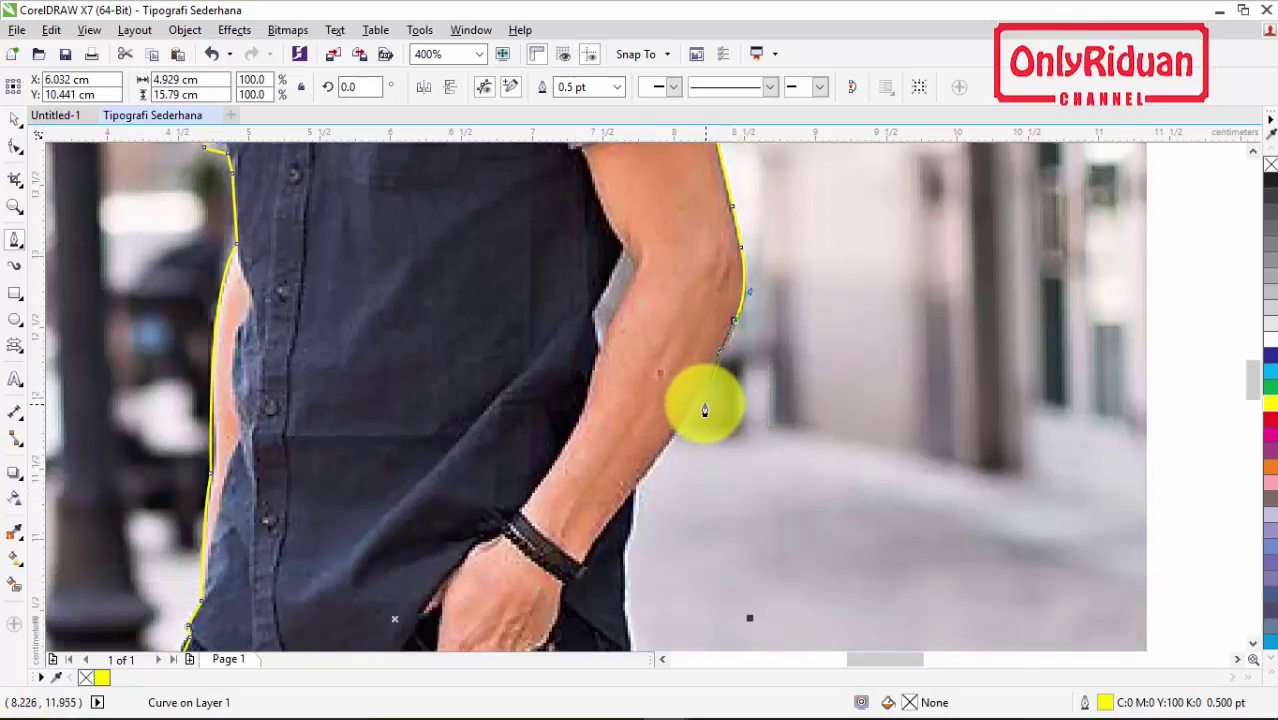
pyautogui.moveTo(693, 409); pyautogui.dragTo(609, 523)
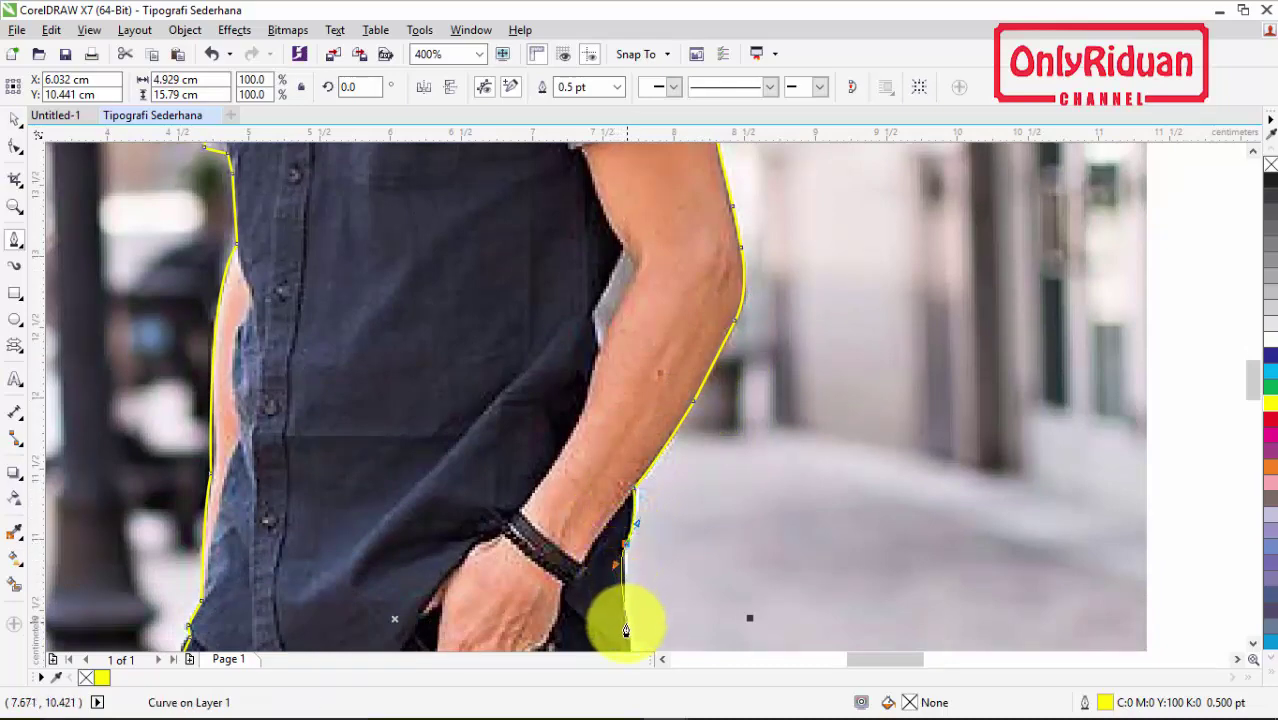
pyautogui.scroll(-1, 645, 514)
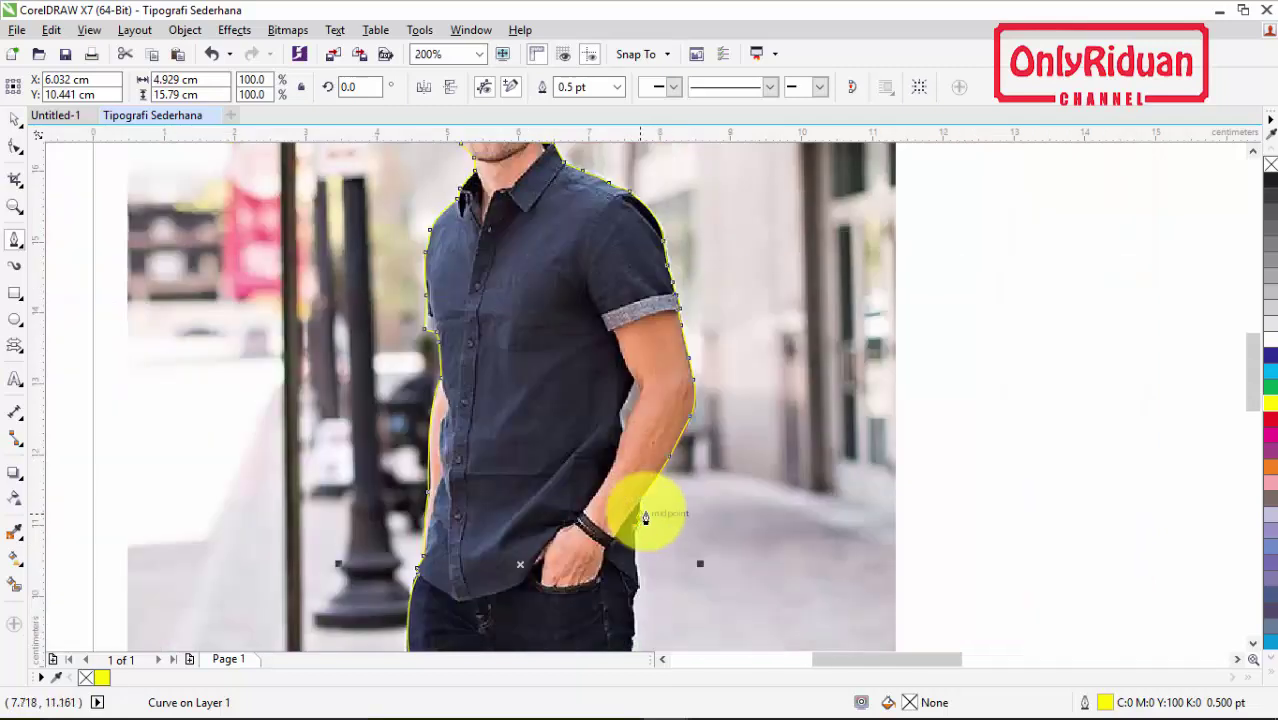
pyautogui.scroll(1, 645, 412)
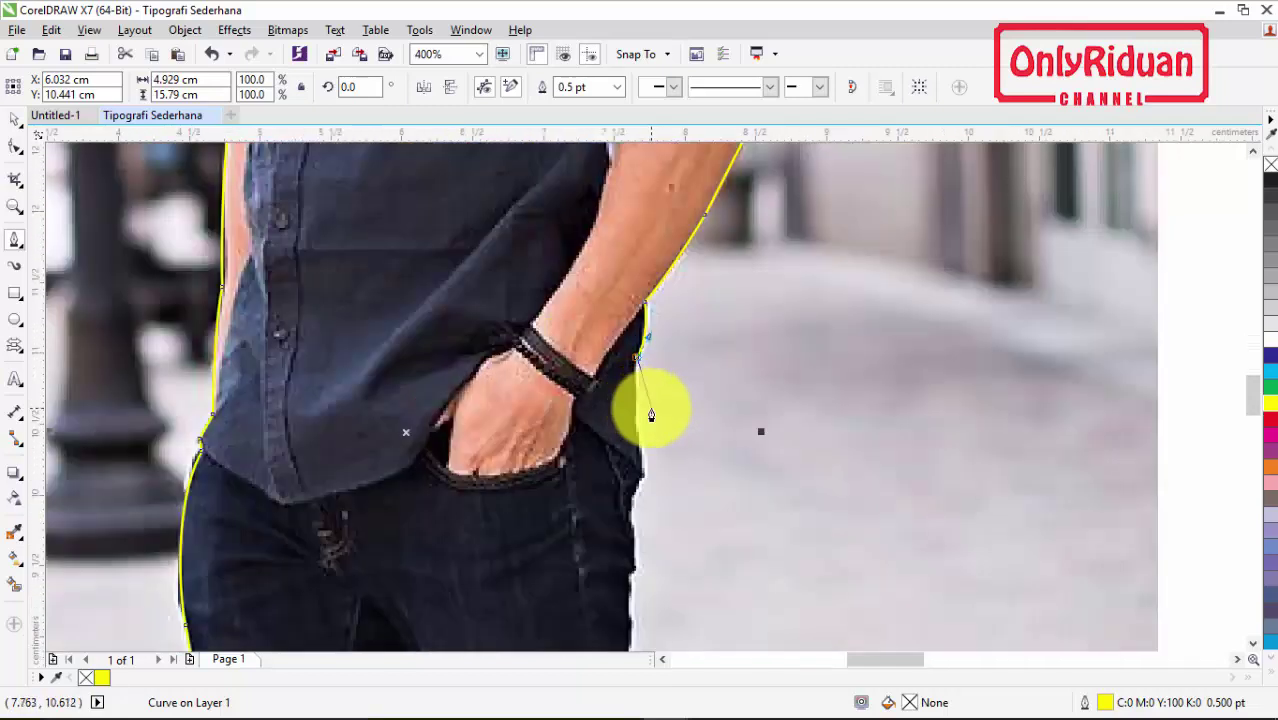
pyautogui.click(636, 415)
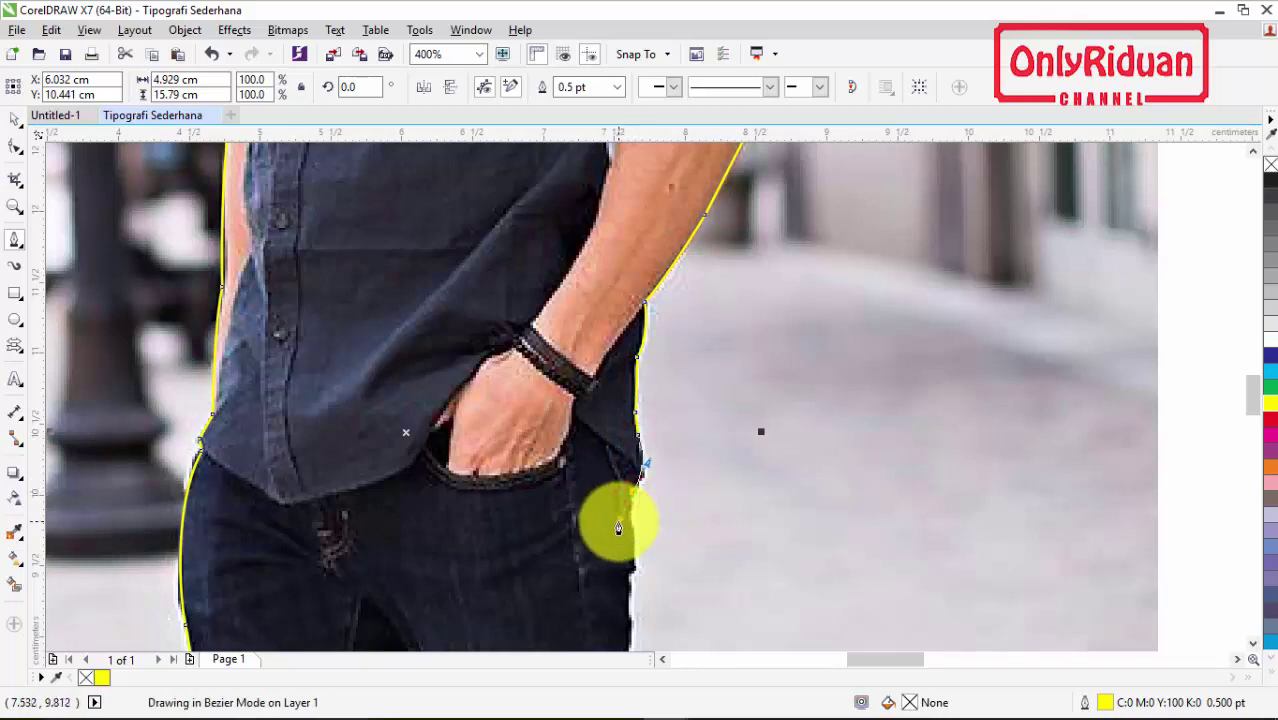
# Step: Trace the outline from the shirt hem down the outer edge of the jeans at the hip and thigh
pyautogui.click(630, 510)
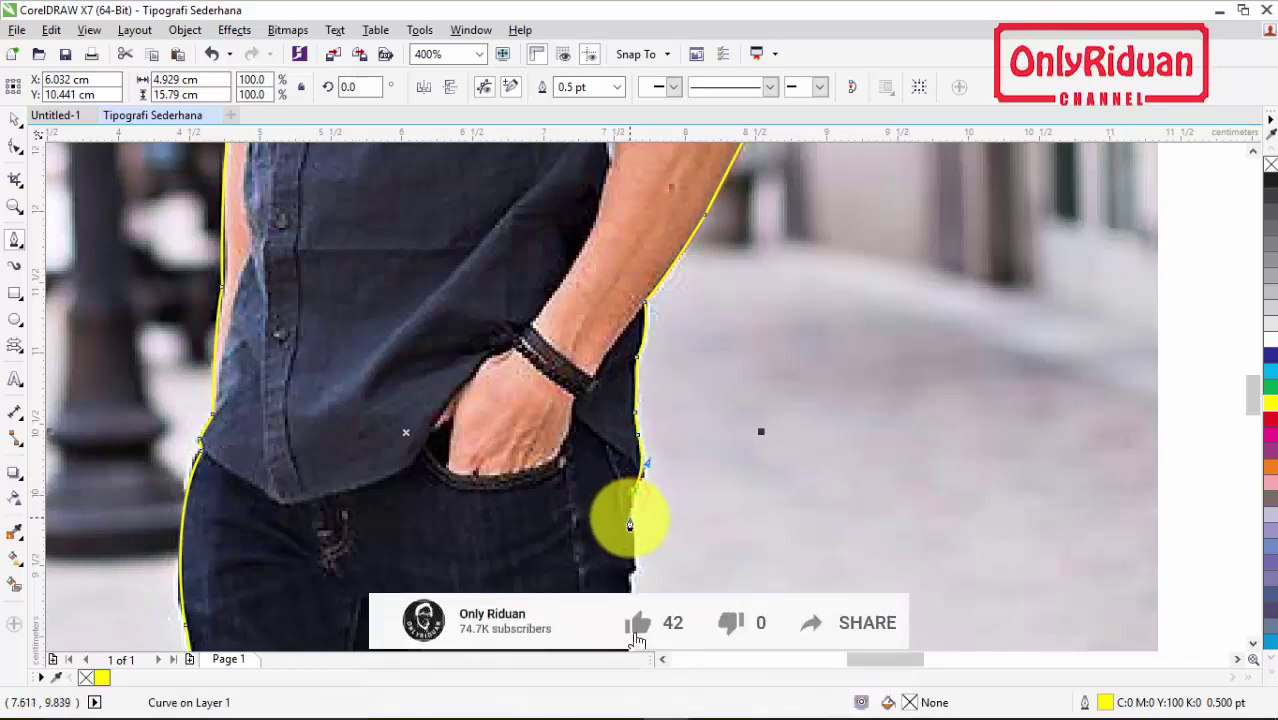
pyautogui.click(634, 547)
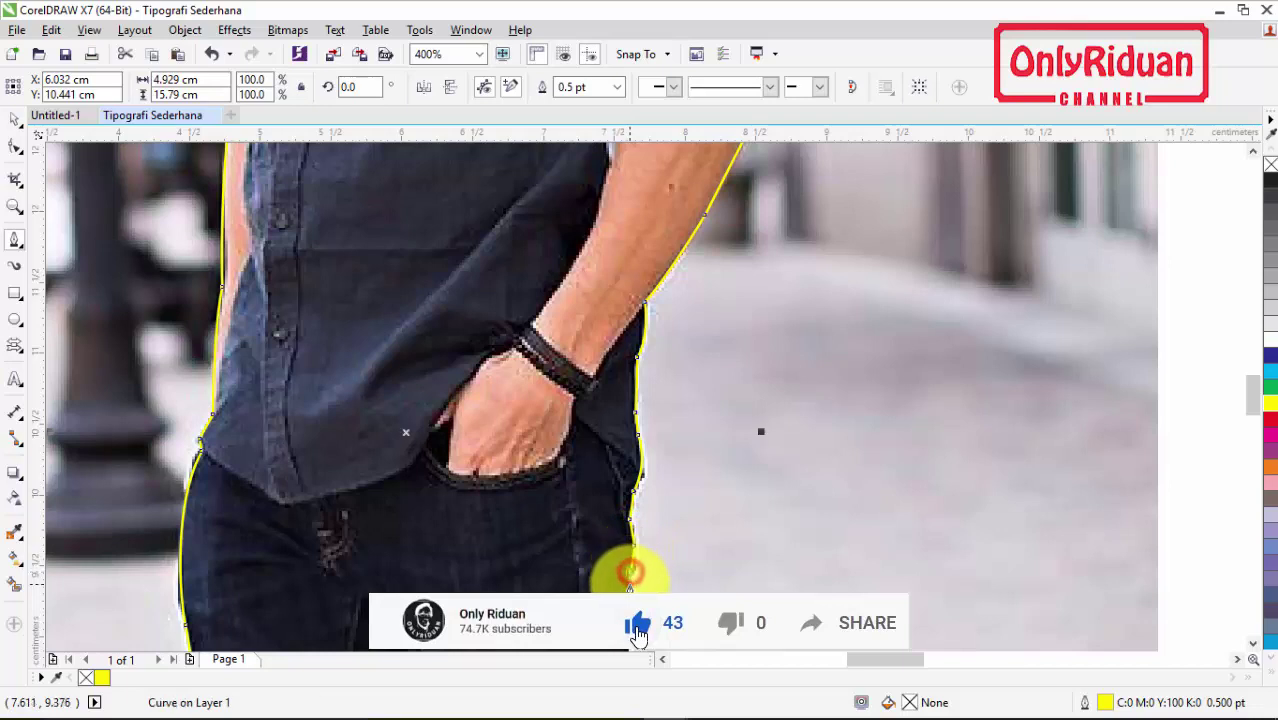
pyautogui.scroll(-3, 633, 556)
pyautogui.scroll(-2, 647, 465)
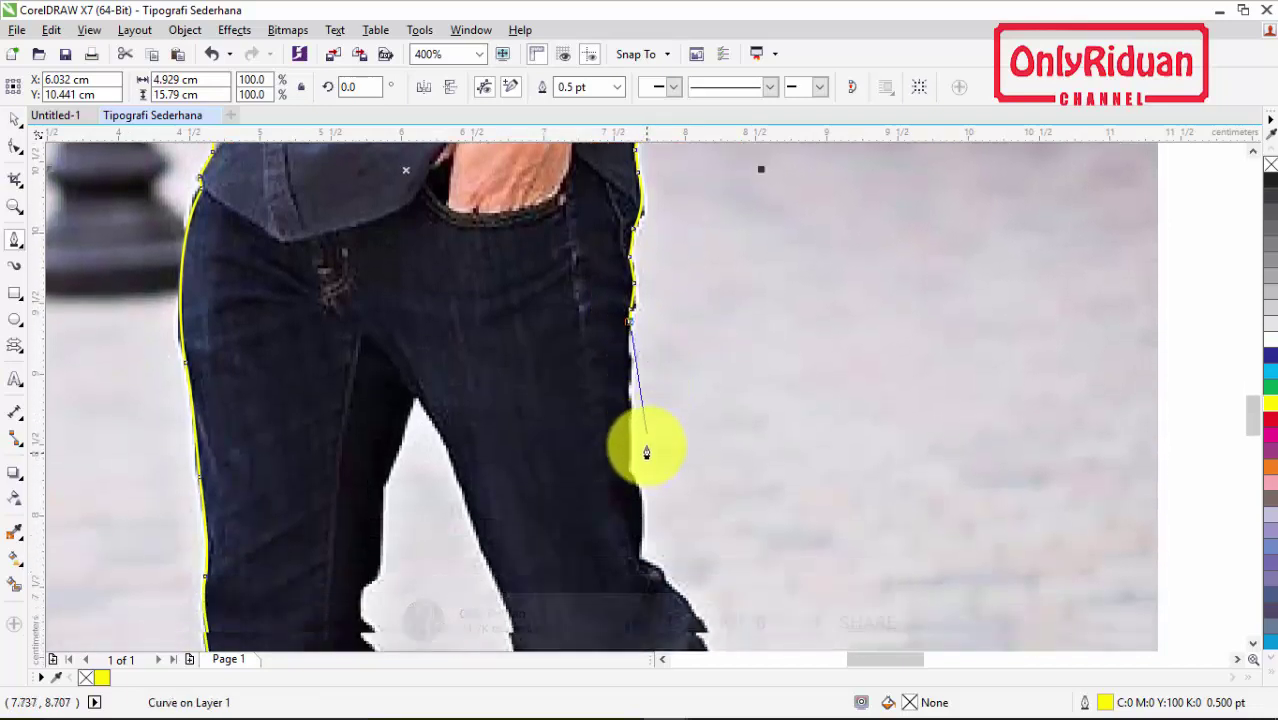
pyautogui.click(629, 365)
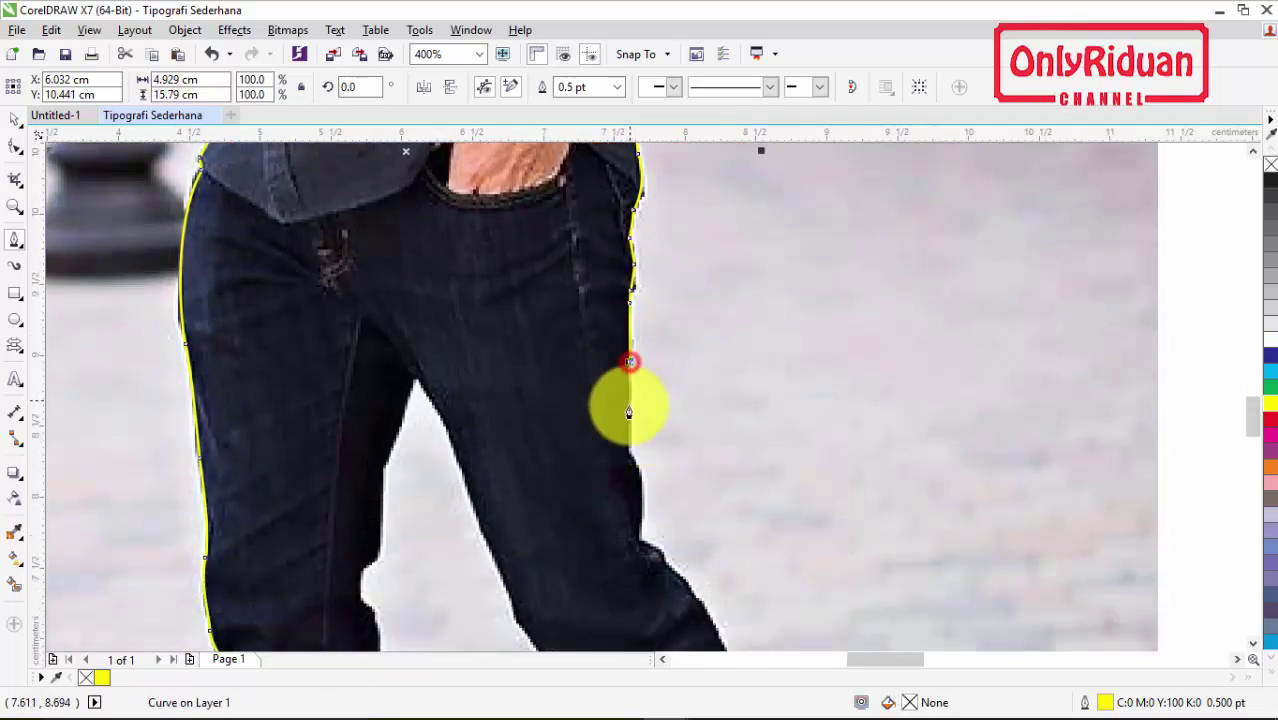
pyautogui.click(627, 453)
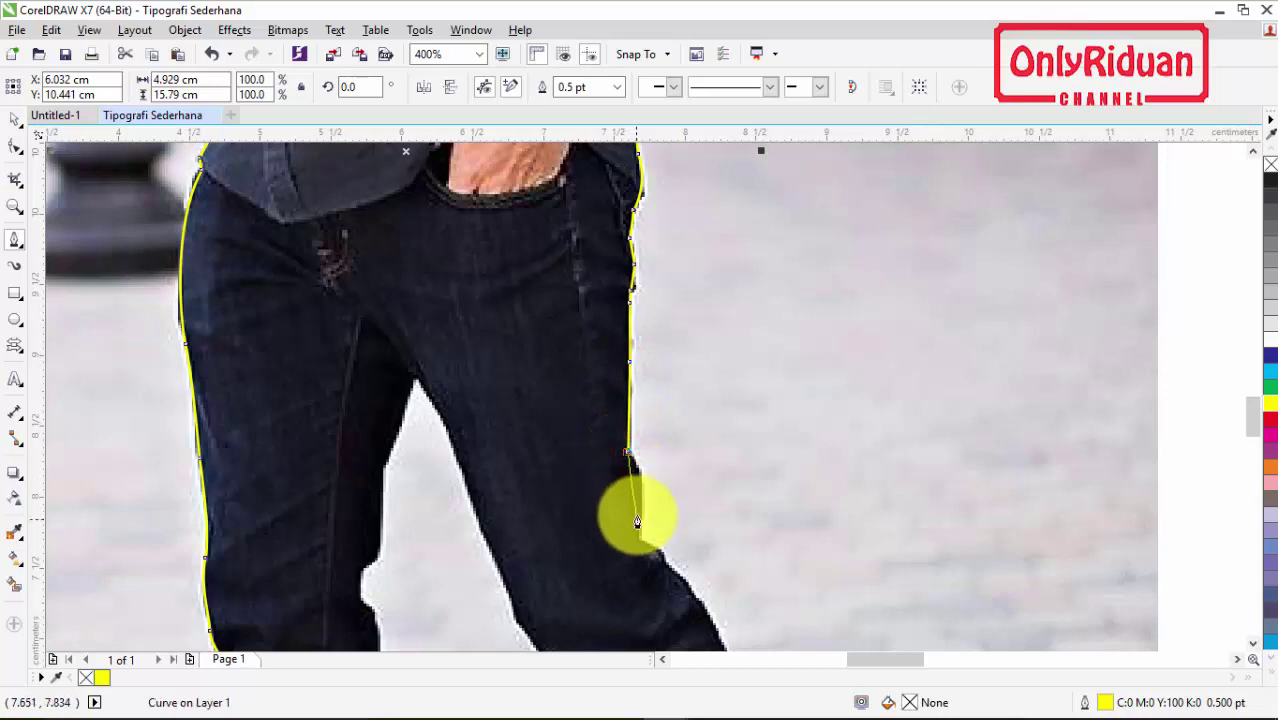
# Step: Follow the folds on the outer side of the rear leg's knee with short outline segments
pyautogui.click(640, 502)
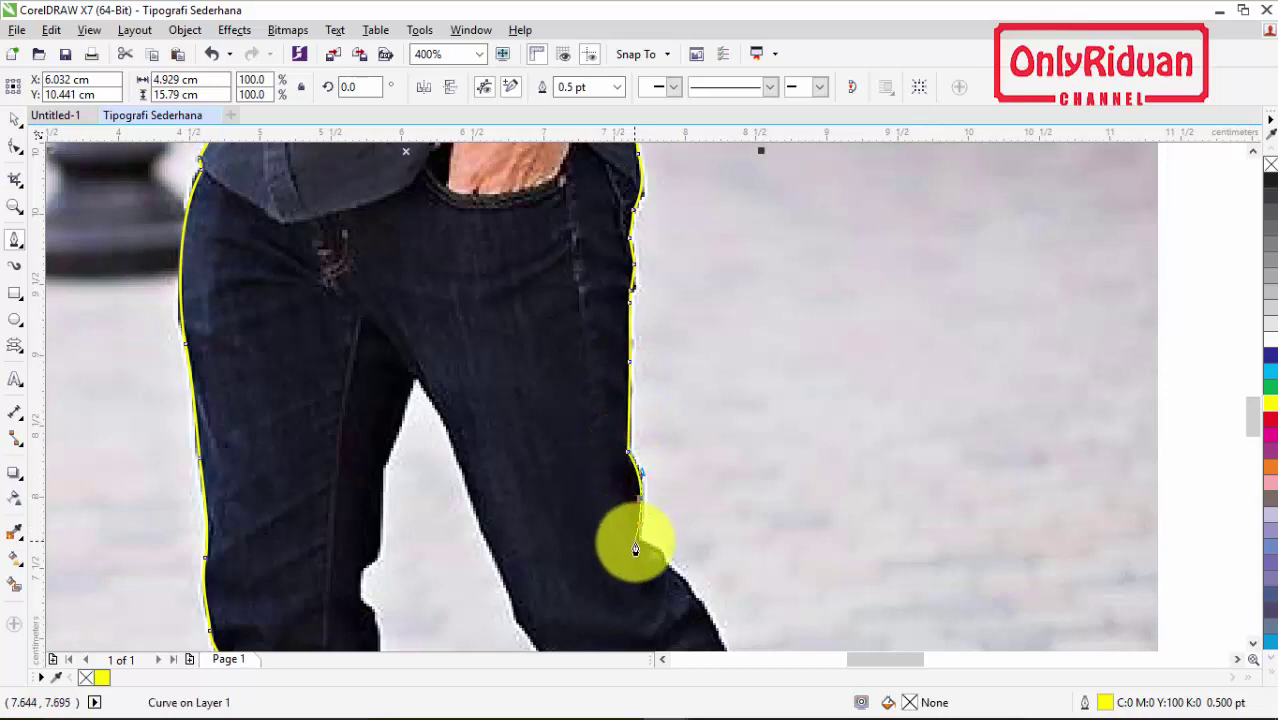
pyautogui.click(645, 543)
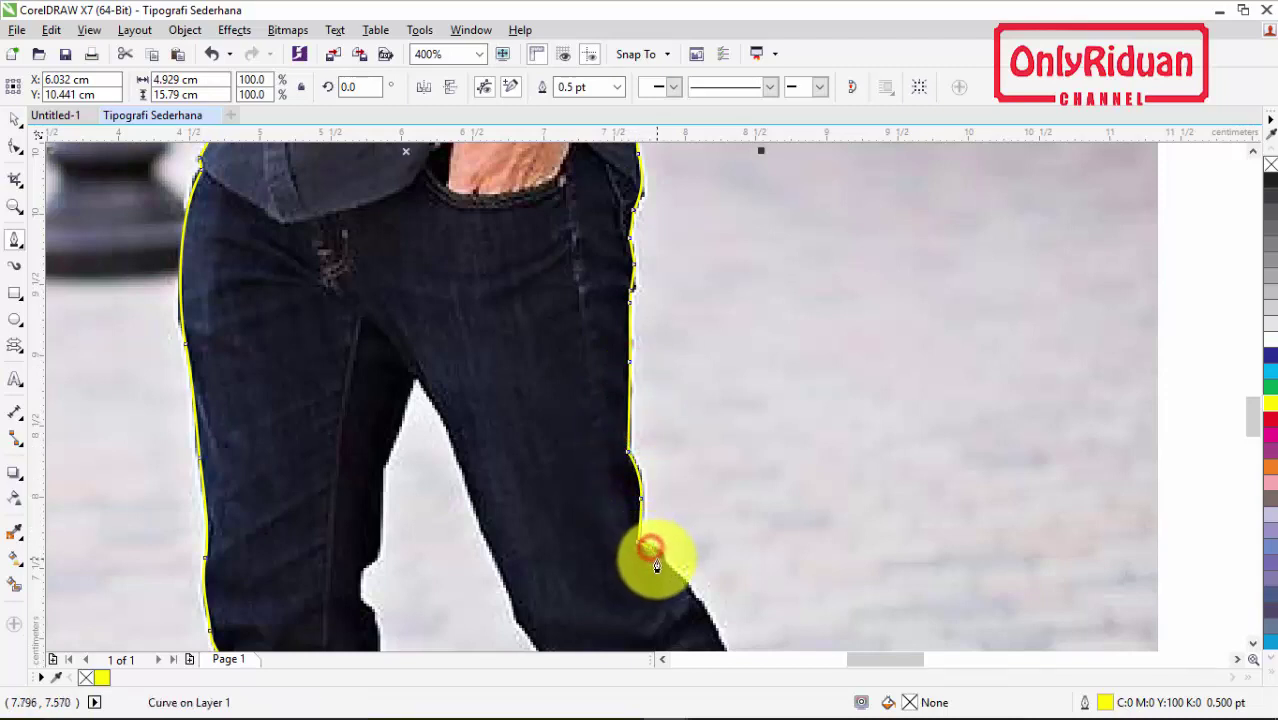
pyautogui.moveTo(664, 566); pyautogui.dragTo(669, 580)
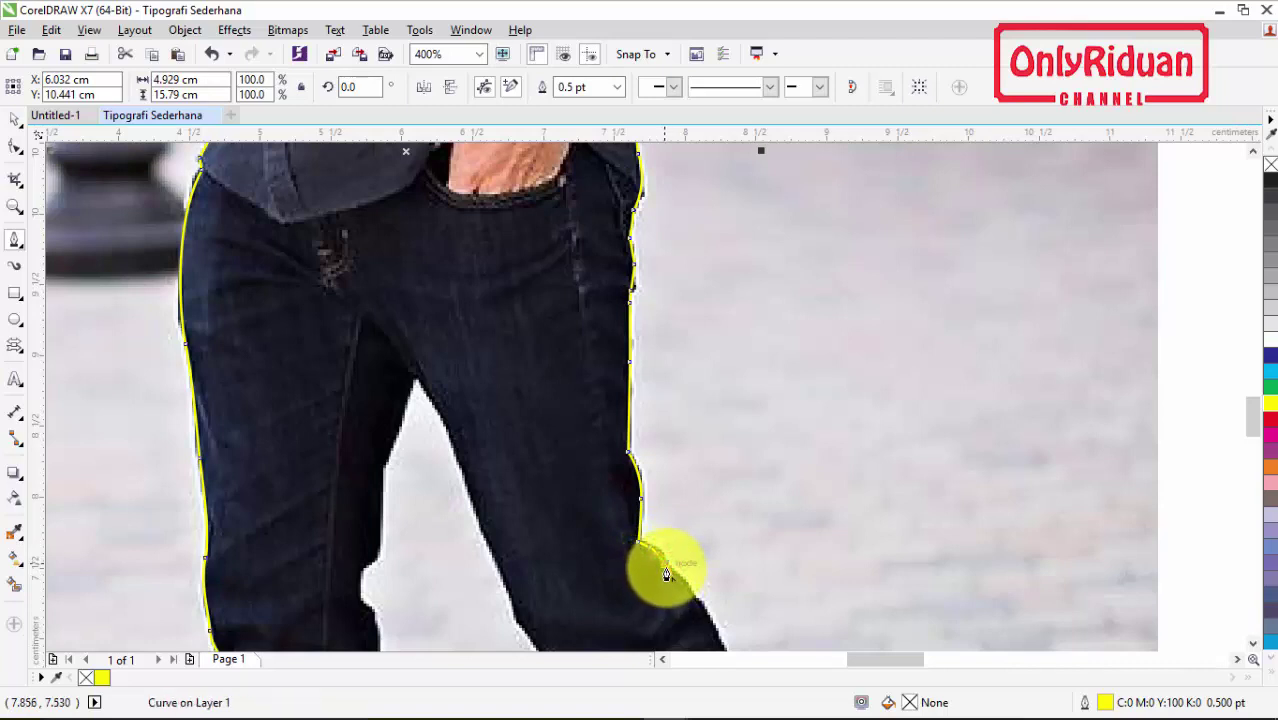
pyautogui.click(668, 568)
pyautogui.click(685, 588)
# Step: Curve the outline from the knee down the back of the rear lower leg to the top of the jeans cuff
pyautogui.scroll(-5, 720, 500)
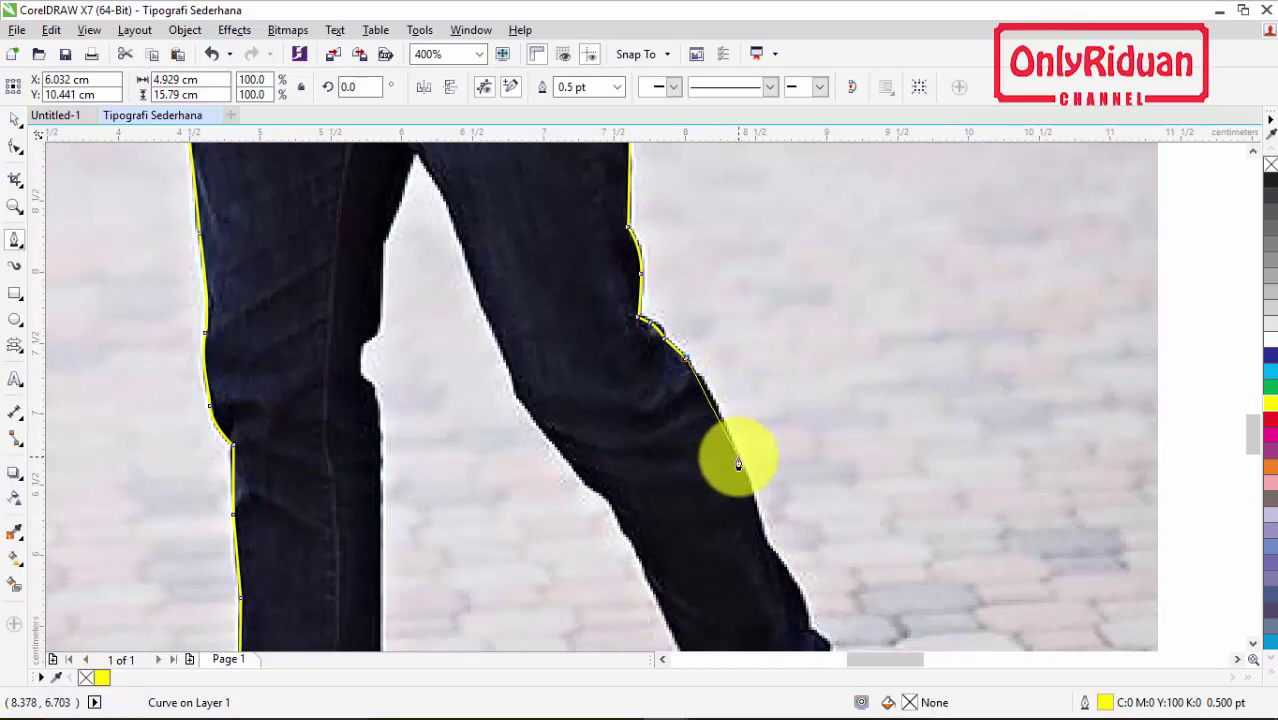
pyautogui.moveTo(748, 477); pyautogui.dragTo(764, 545)
pyautogui.scroll(-2, 764, 547)
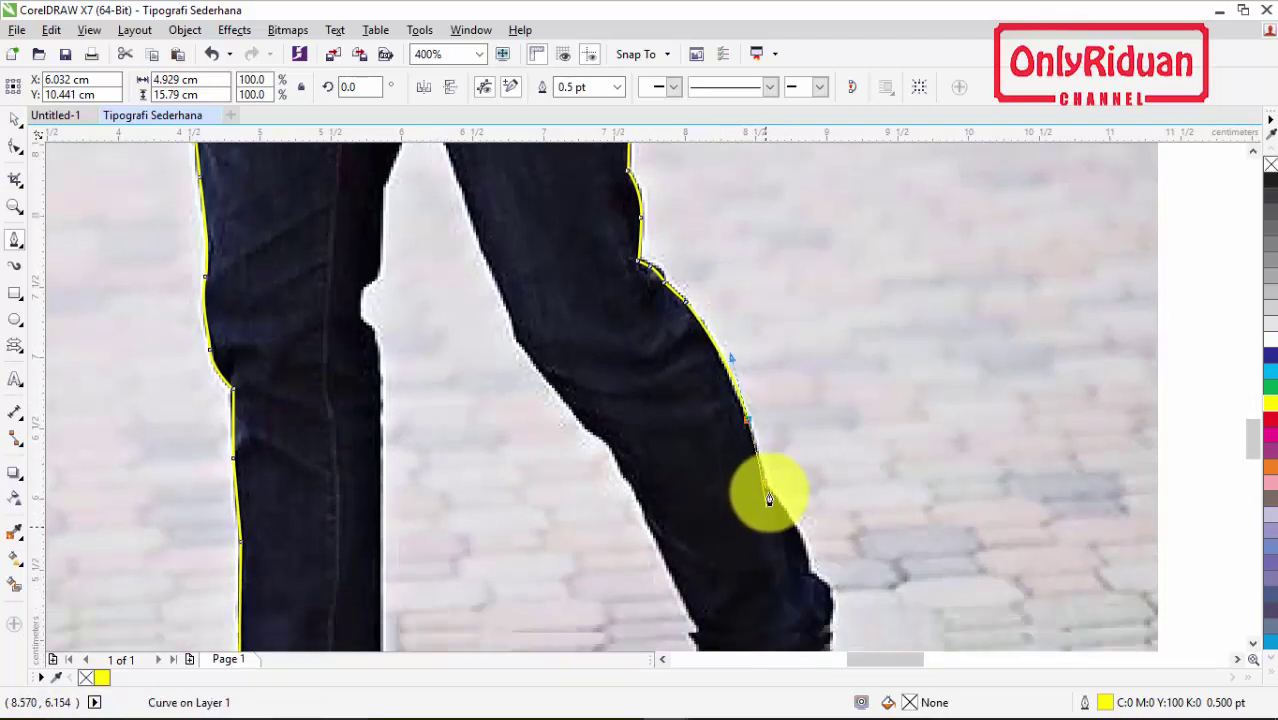
pyautogui.click(764, 435)
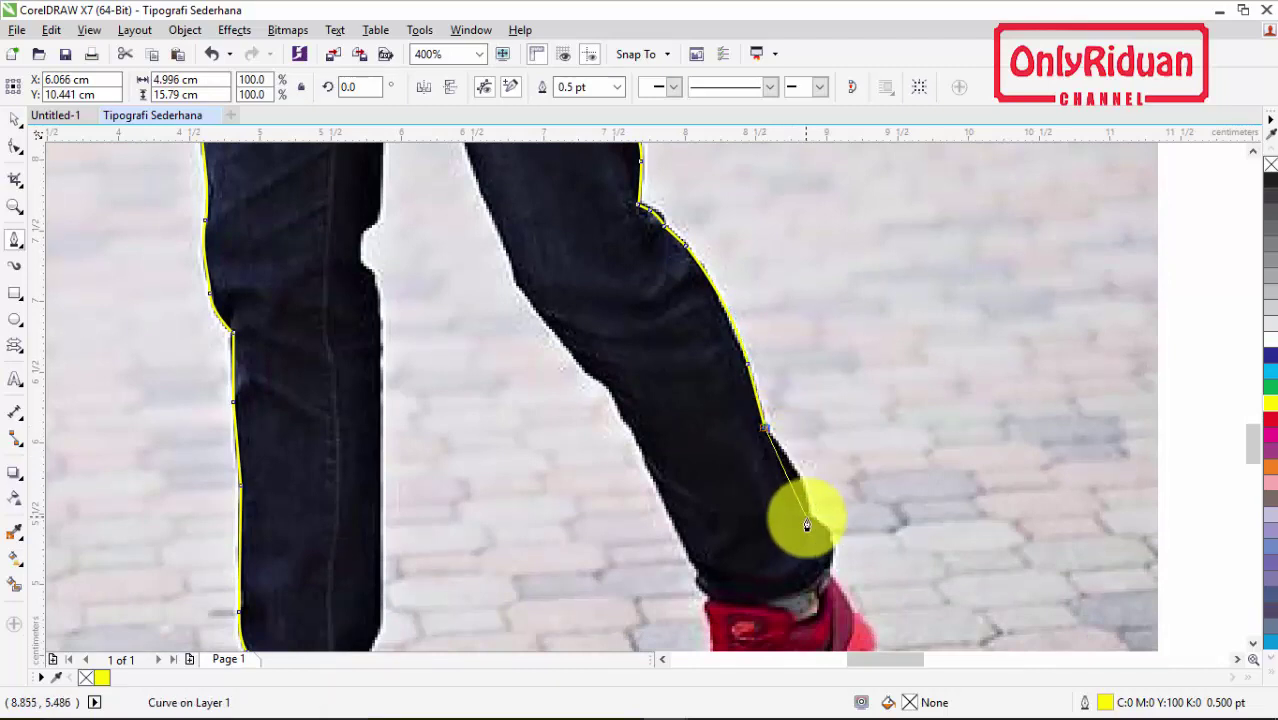
pyautogui.moveTo(808, 516); pyautogui.dragTo(805, 560)
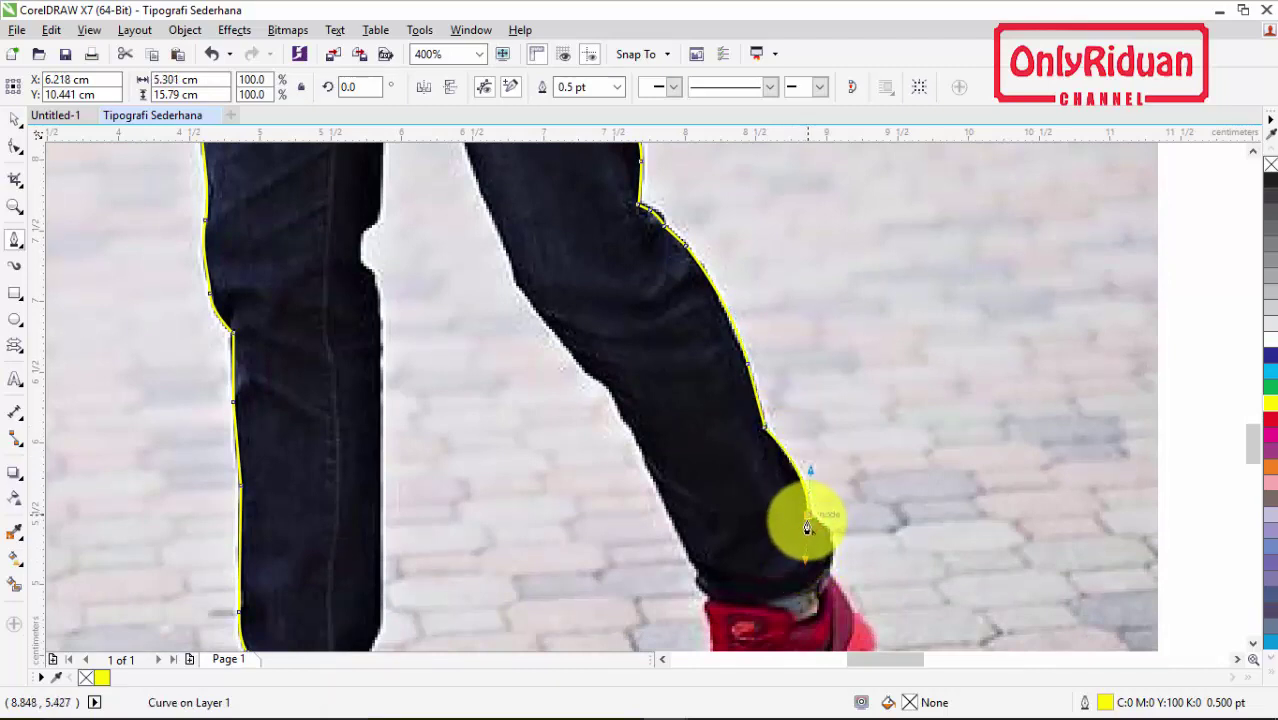
# Step: Curve the outline around the back of the jeans cuff to the top of the rear shoe's heel
pyautogui.scroll(-2, 836, 508)
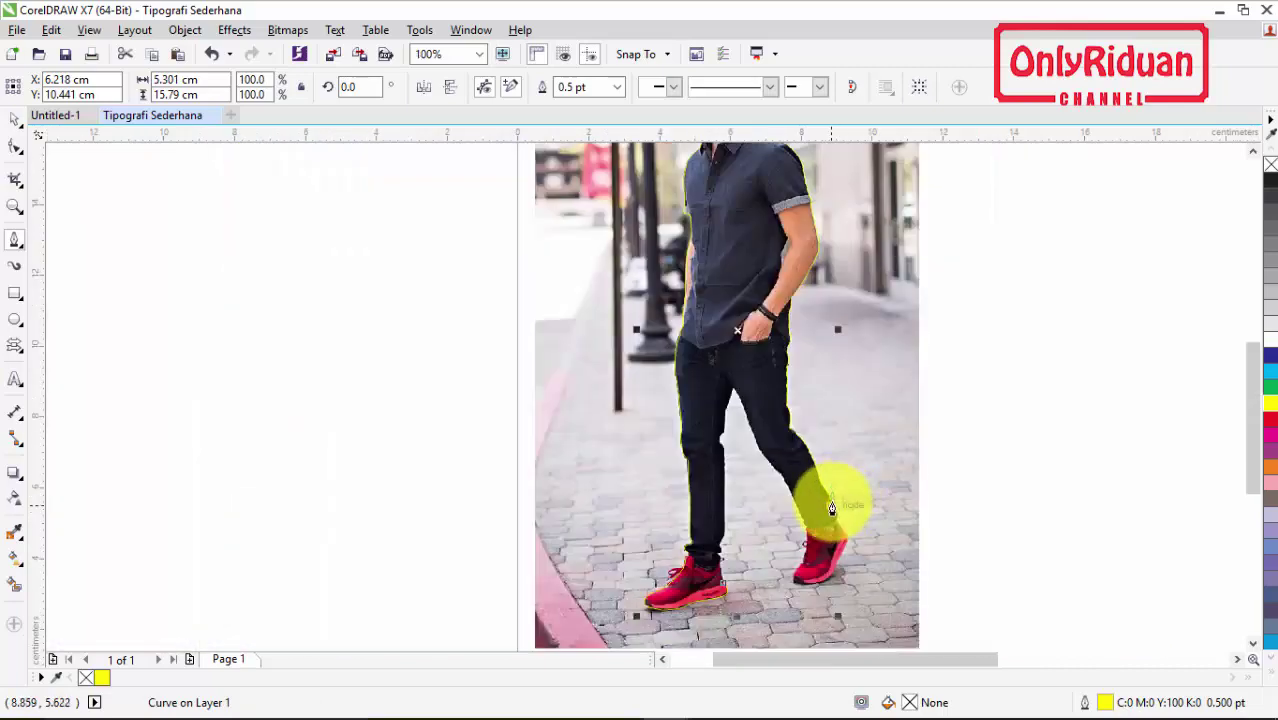
pyautogui.scroll(1, 832, 512)
pyautogui.scroll(-3, 830, 512)
pyautogui.scroll(1, 848, 458)
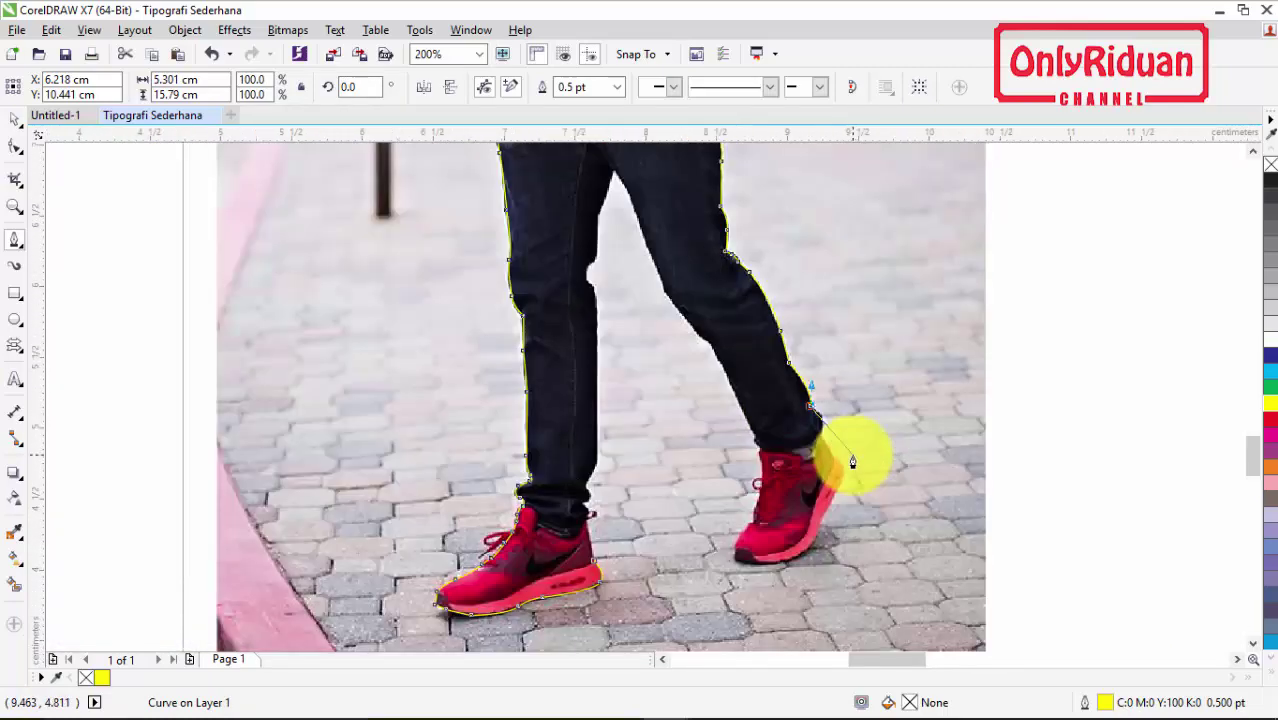
pyautogui.scroll(1, 852, 462)
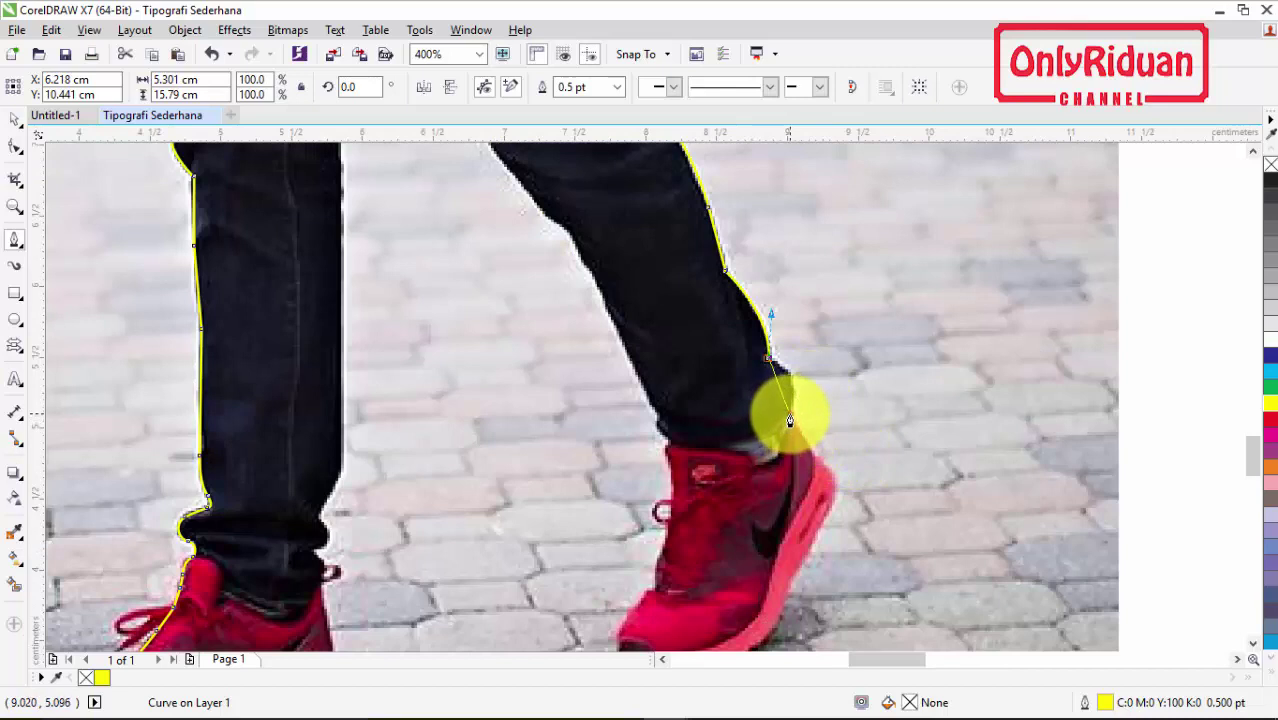
pyautogui.moveTo(790, 413)
pyautogui.mouseDown()
pyautogui.moveTo(780, 463)
pyautogui.moveTo(793, 438)
pyautogui.mouseUp()
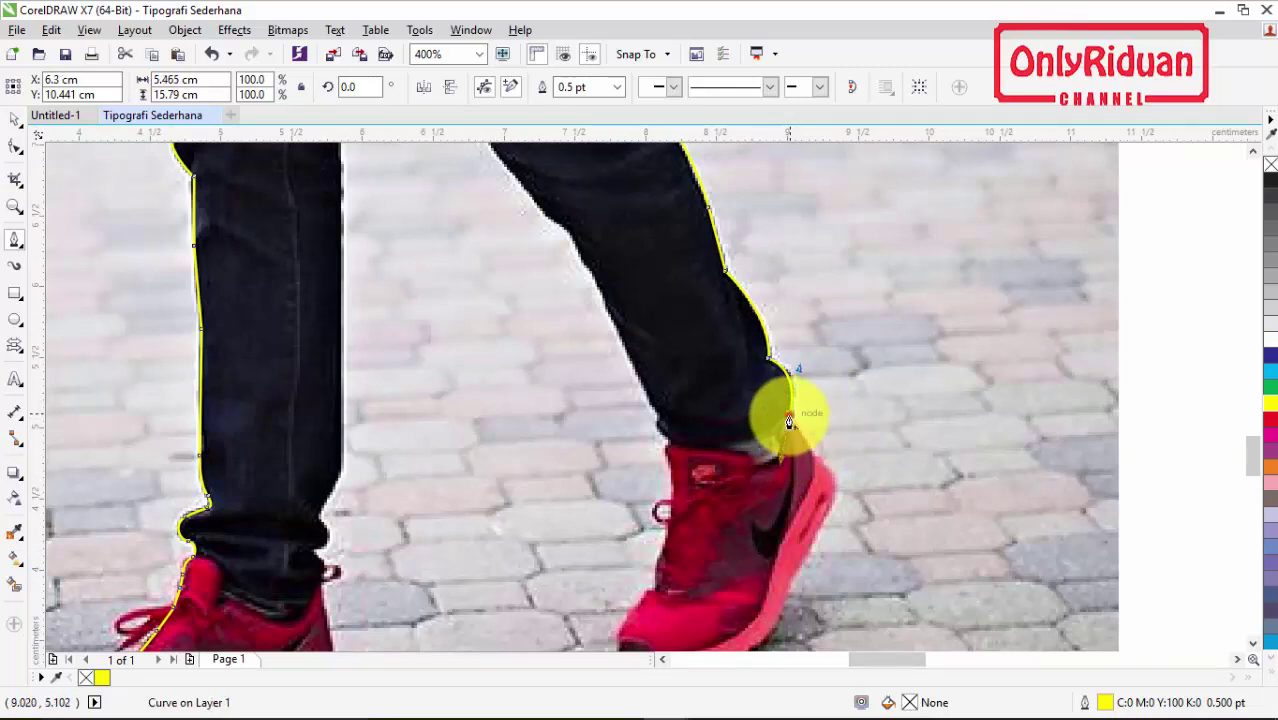
# Step: Trace the outline around the heel of the rear shoe and down the back part of its sole
pyautogui.click(790, 416)
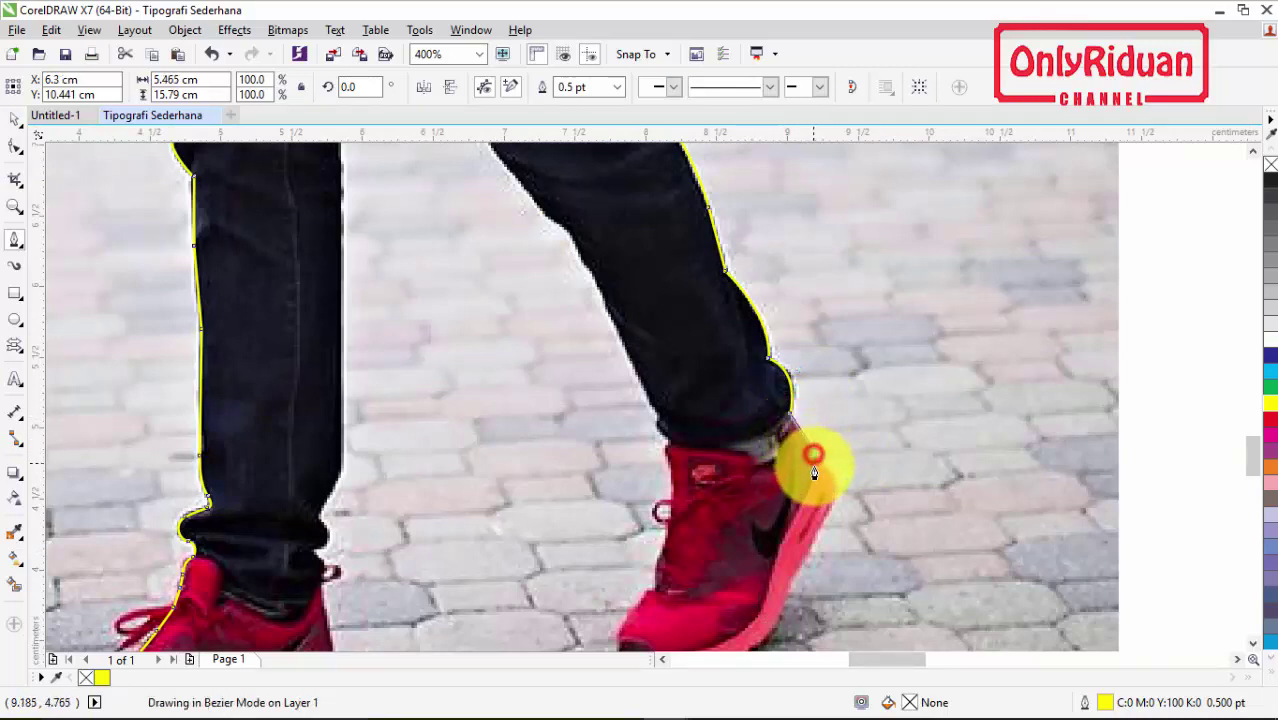
pyautogui.click(813, 452)
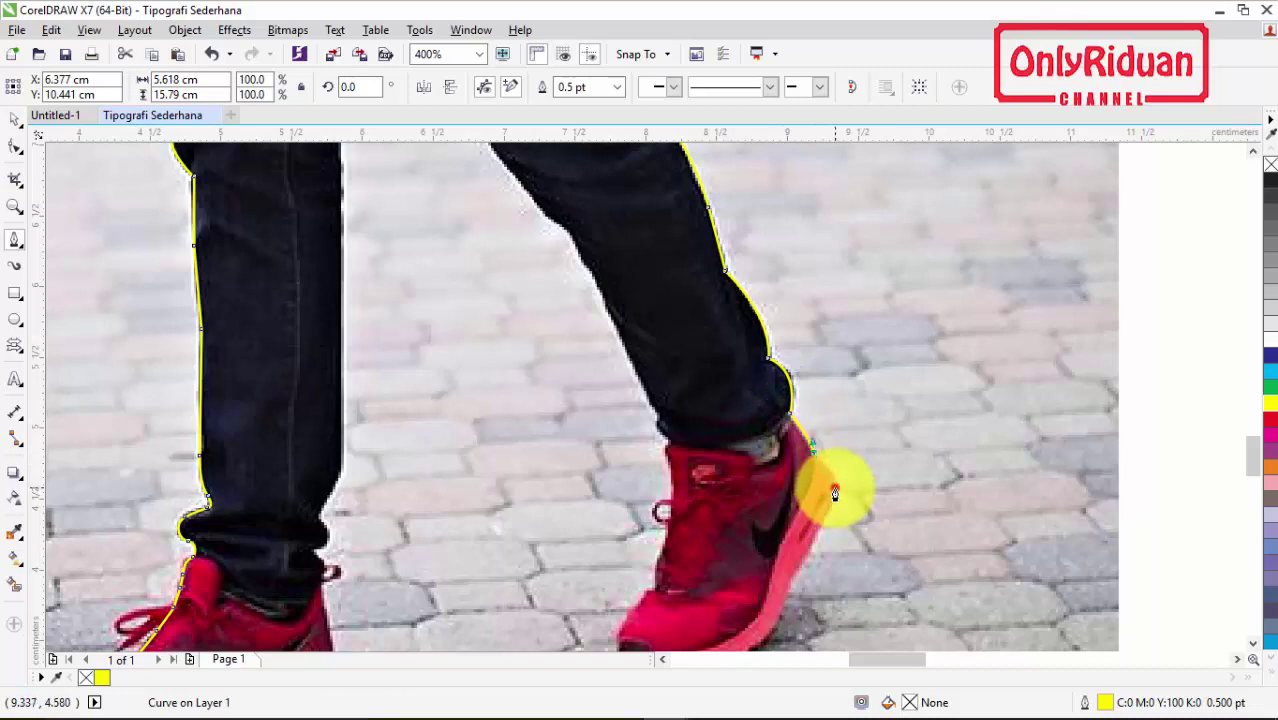
pyautogui.moveTo(835, 493)
pyautogui.mouseDown()
pyautogui.moveTo(783, 623)
pyautogui.moveTo(778, 605)
pyautogui.mouseUp()
# Step: Continue the outline under the rear shoe's sole, around the toe and up its front past the jeans cuff
pyautogui.scroll(-2, 776, 560)
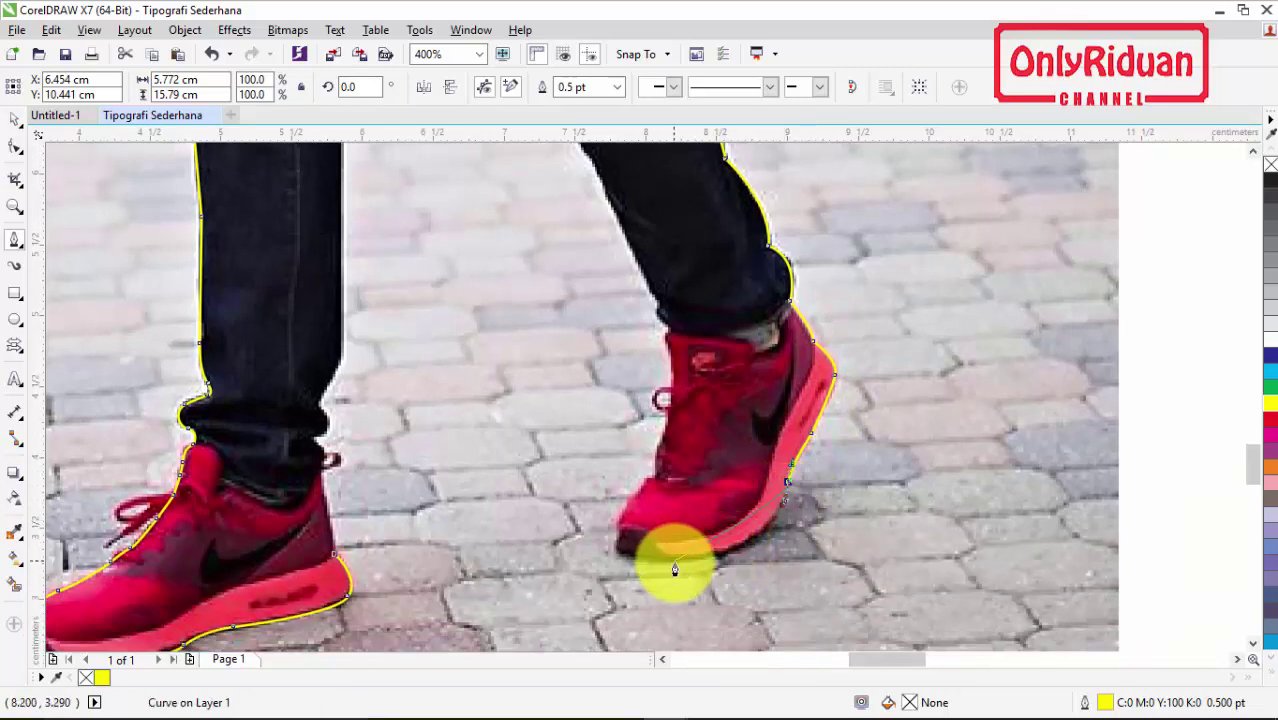
pyautogui.moveTo(676, 568)
pyautogui.mouseDown()
pyautogui.moveTo(571, 585)
pyautogui.moveTo(595, 575)
pyautogui.mouseUp()
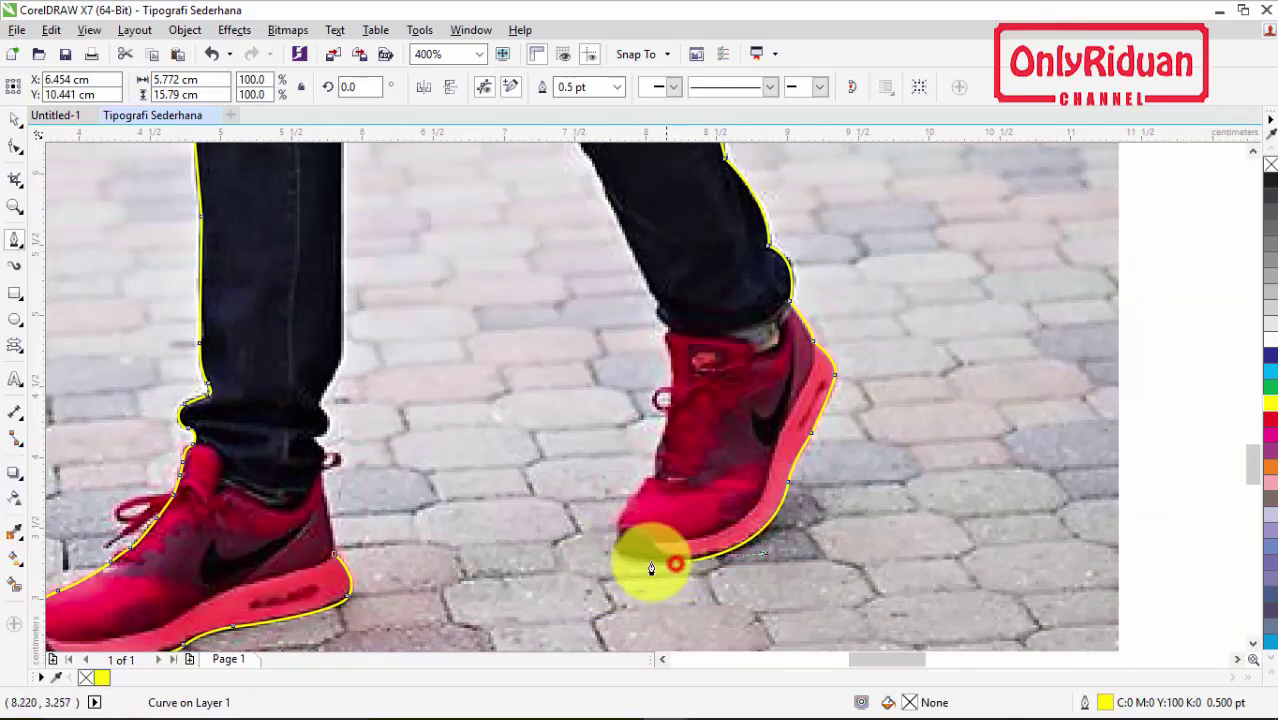
pyautogui.moveTo(616, 553)
pyautogui.mouseDown()
pyautogui.moveTo(607, 536)
pyautogui.moveTo(642, 480)
pyautogui.moveTo(658, 483)
pyautogui.moveTo(673, 423)
pyautogui.mouseUp()
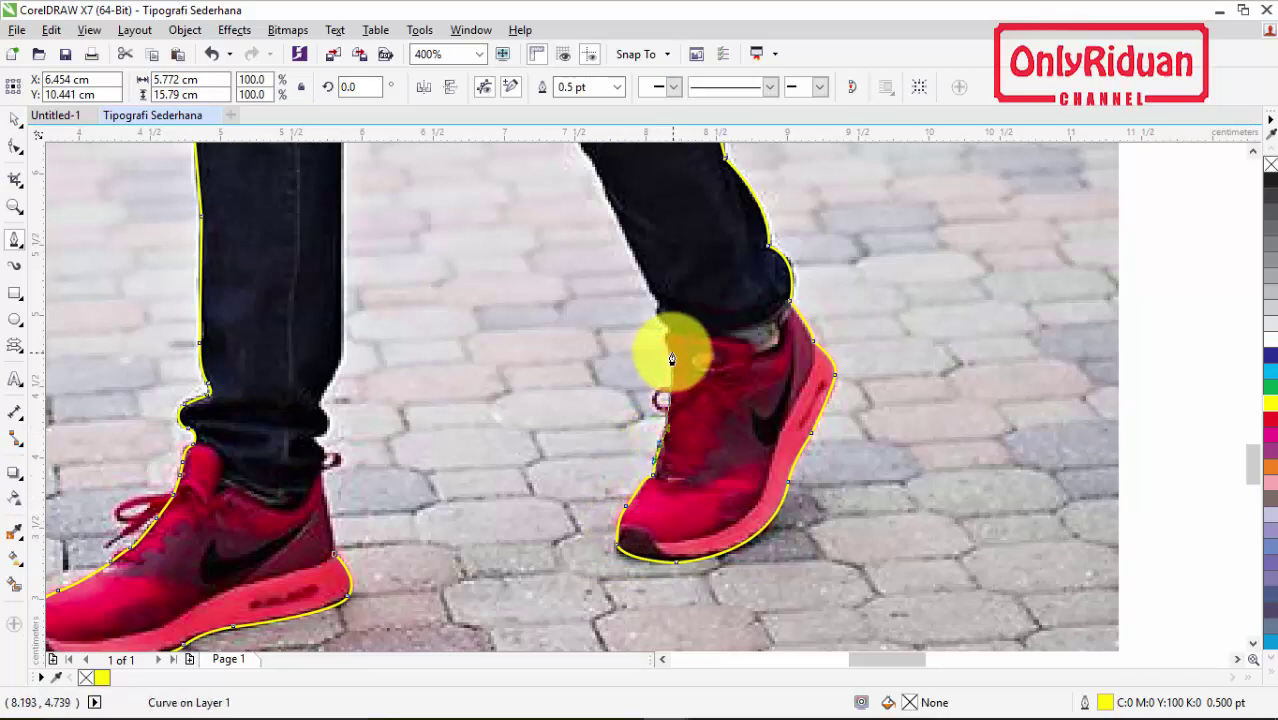
pyautogui.moveTo(664, 337)
pyautogui.mouseDown()
pyautogui.moveTo(653, 305)
pyautogui.moveTo(679, 340)
pyautogui.moveTo(645, 280)
pyautogui.mouseUp()
# Step: Trace the outline up the inner edge of the rear lower leg to the bend below the knee
pyautogui.scroll(3, 659, 348)
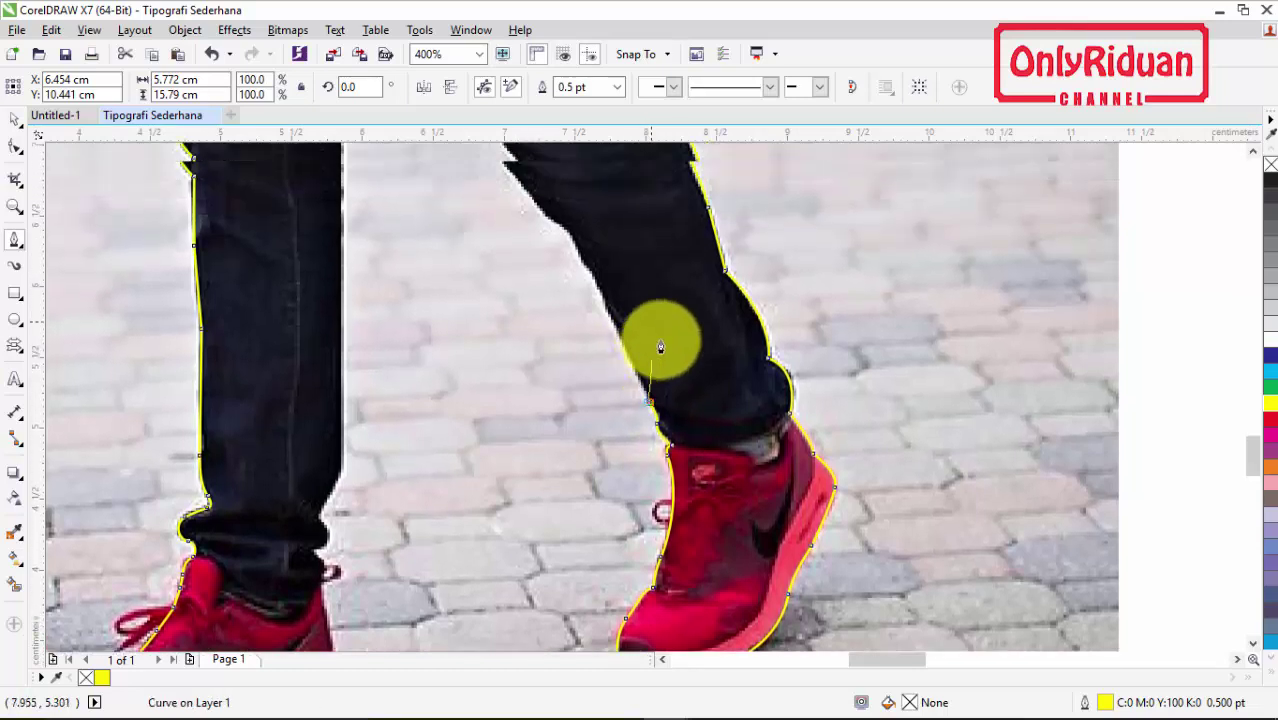
pyautogui.click(614, 346)
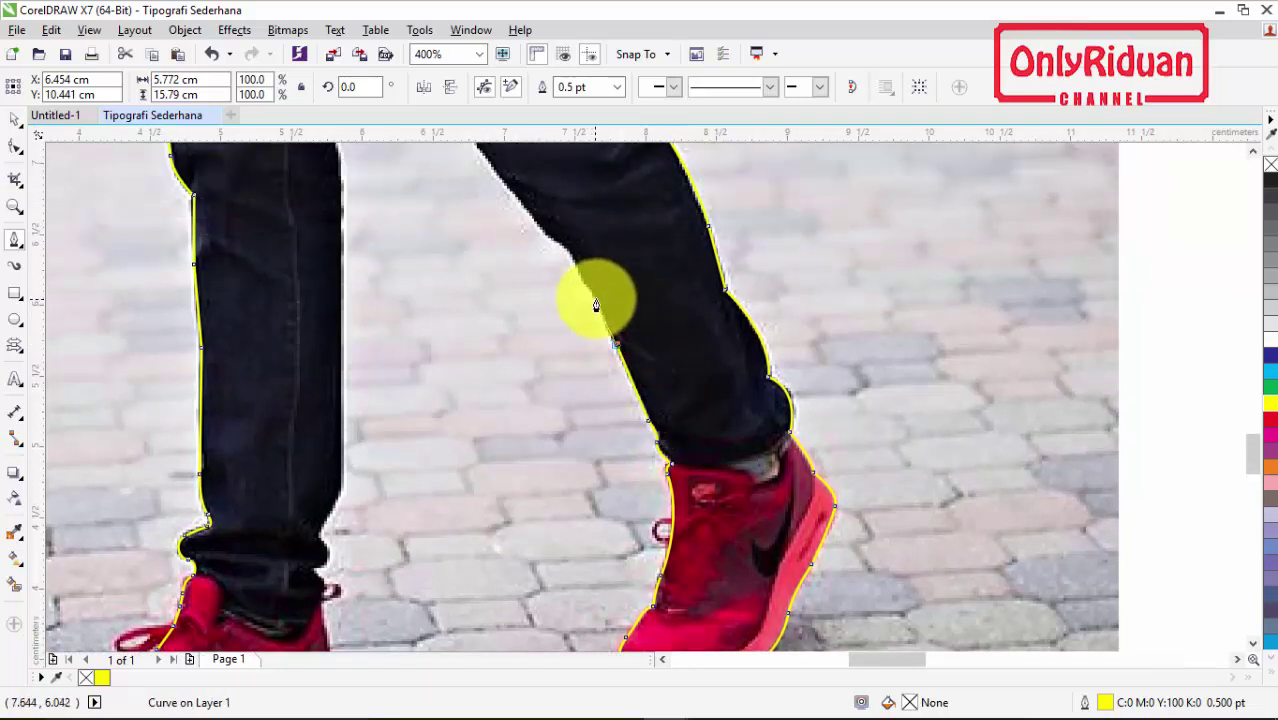
pyautogui.click(594, 297)
pyautogui.moveTo(559, 245); pyautogui.dragTo(547, 240)
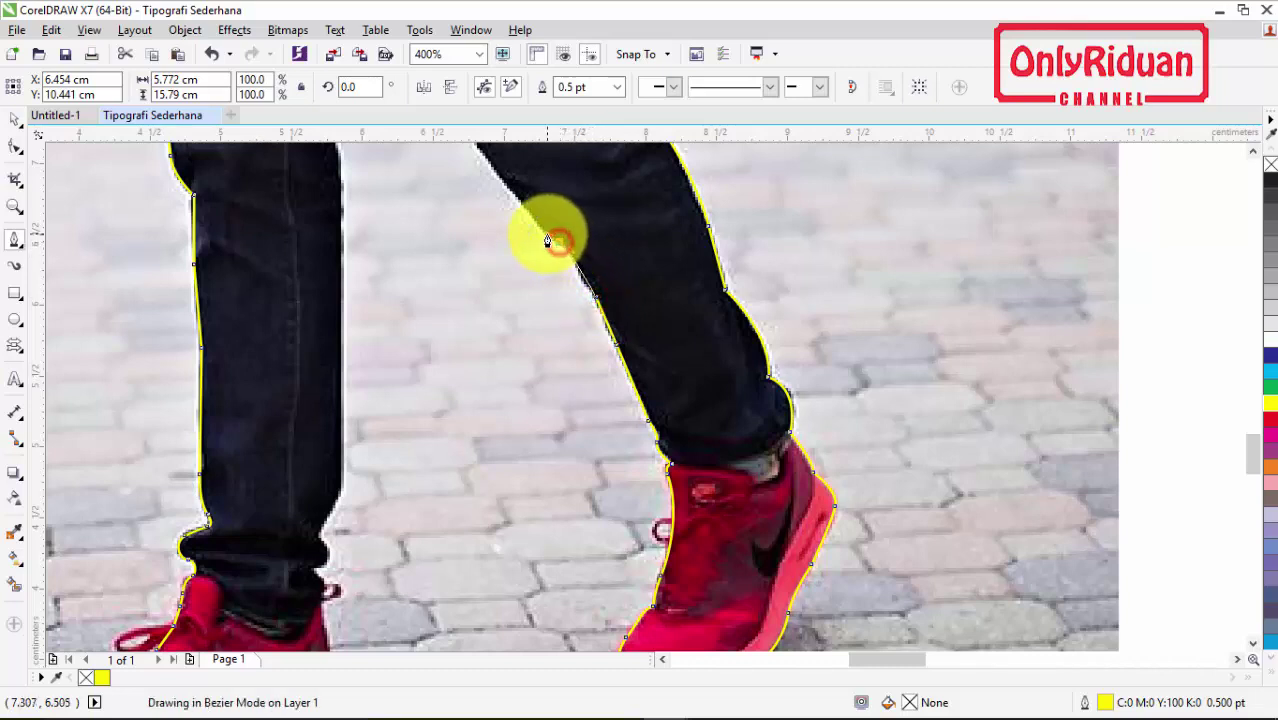
pyautogui.scroll(3, 551, 280)
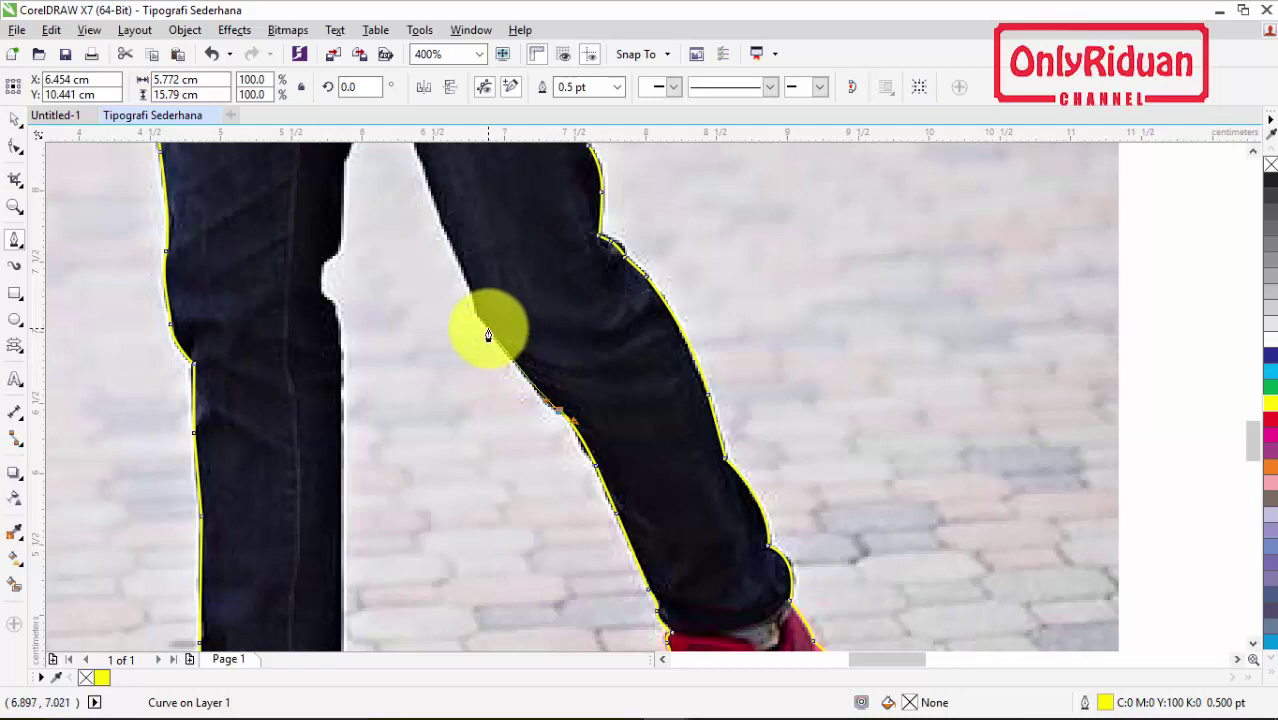
# Step: Trace the outline up the inner edge of the rear leg from the bend below the knee to the crotch
pyautogui.click(487, 330)
pyautogui.moveTo(466, 285); pyautogui.dragTo(445, 228)
pyautogui.click(429, 192)
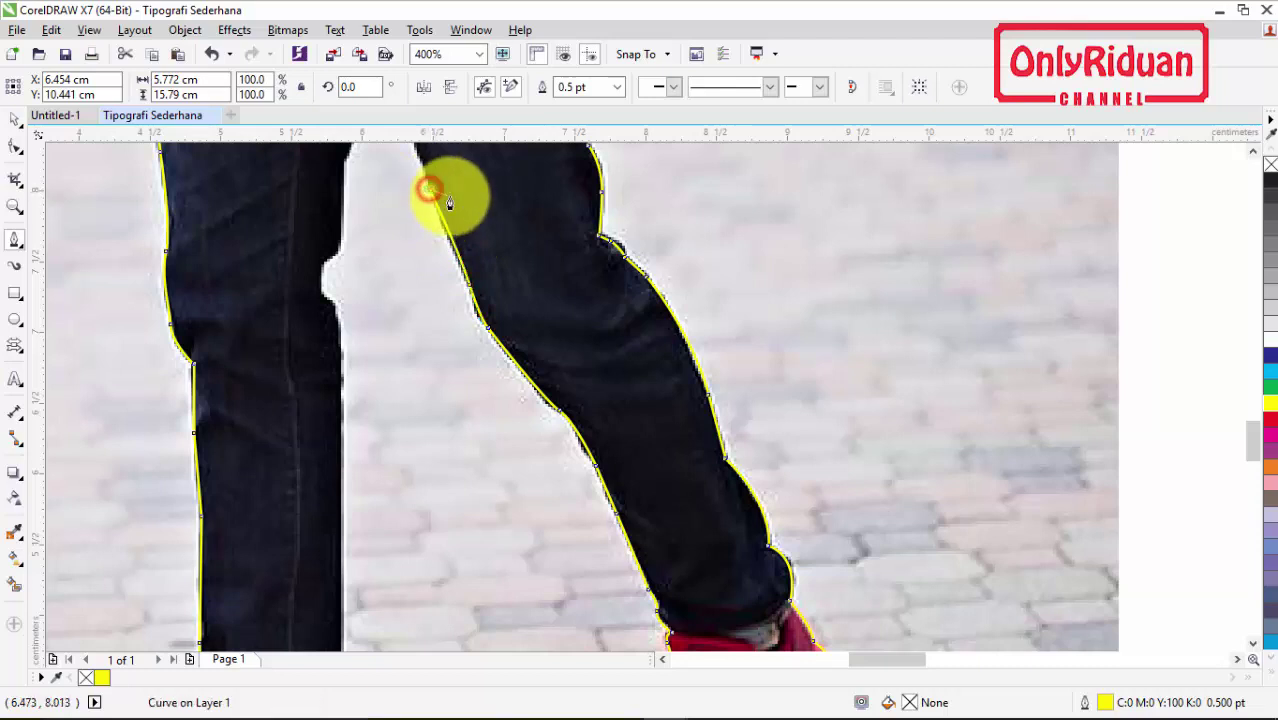
pyautogui.scroll(3, 437, 223)
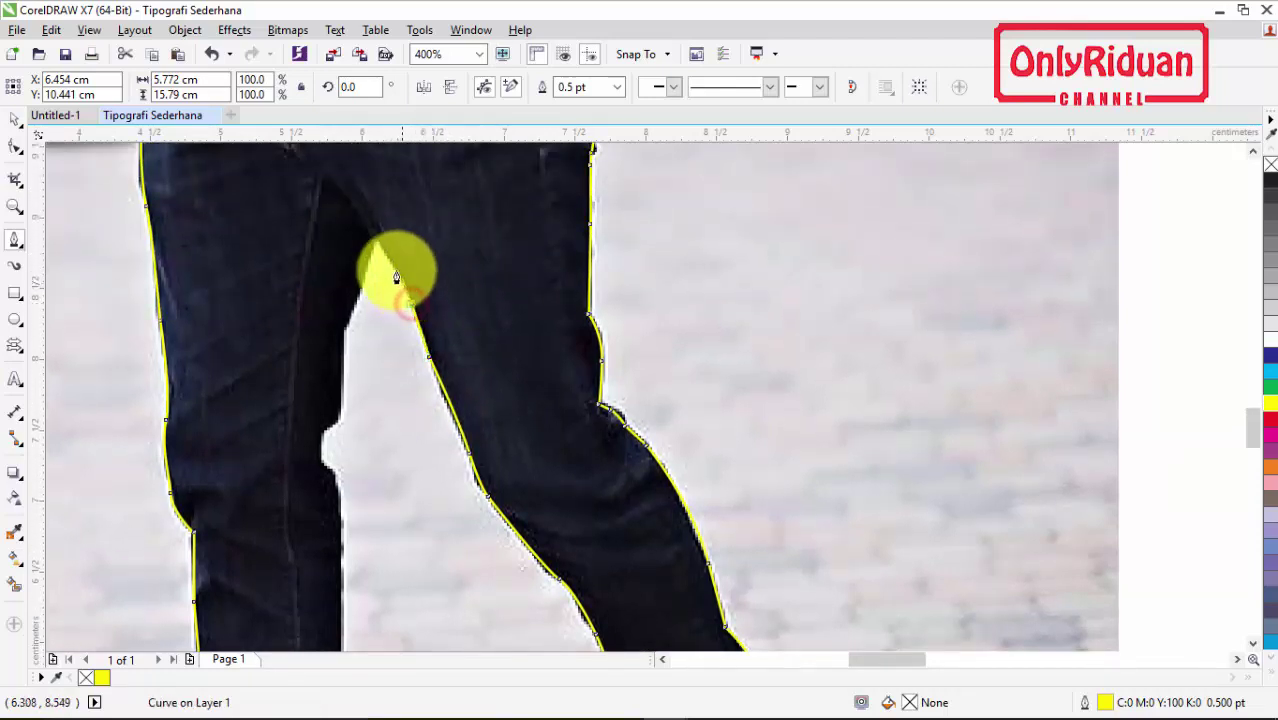
pyautogui.moveTo(375, 243); pyautogui.dragTo(365, 232)
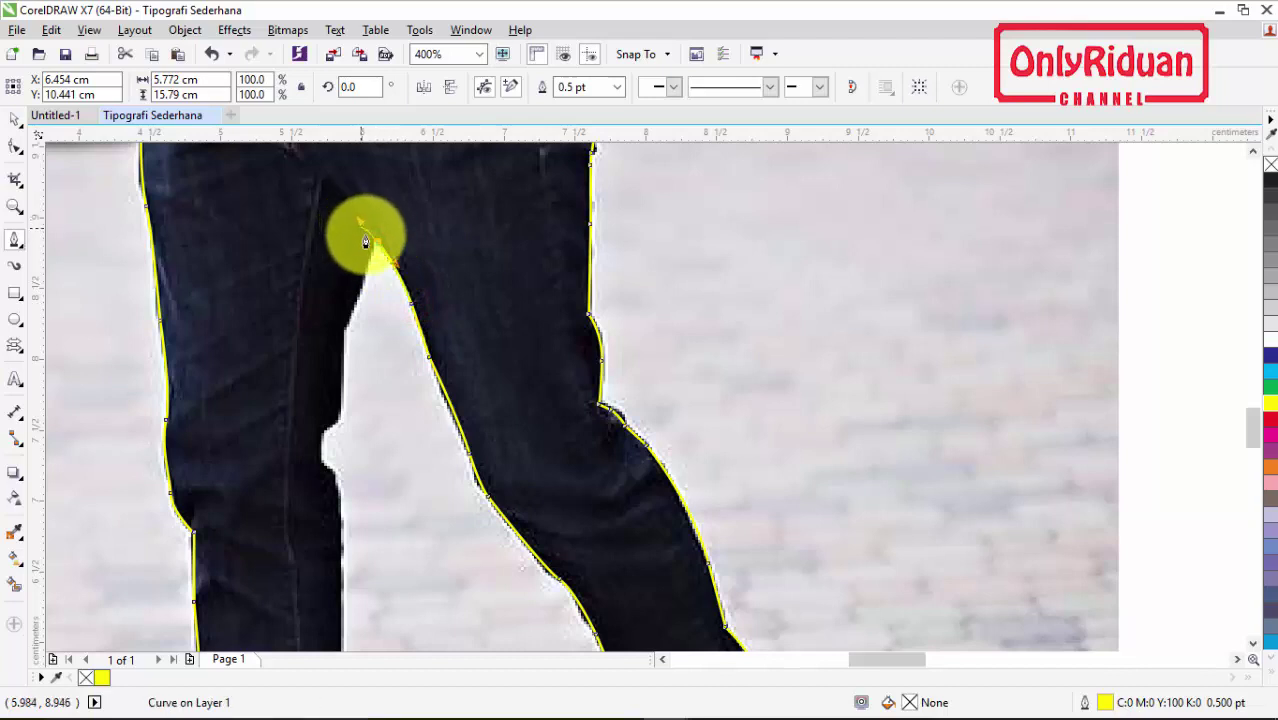
# Step: Trace the outline down the front leg's inner thigh and around the notch at the knee
pyautogui.moveTo(342, 333); pyautogui.dragTo(325, 356)
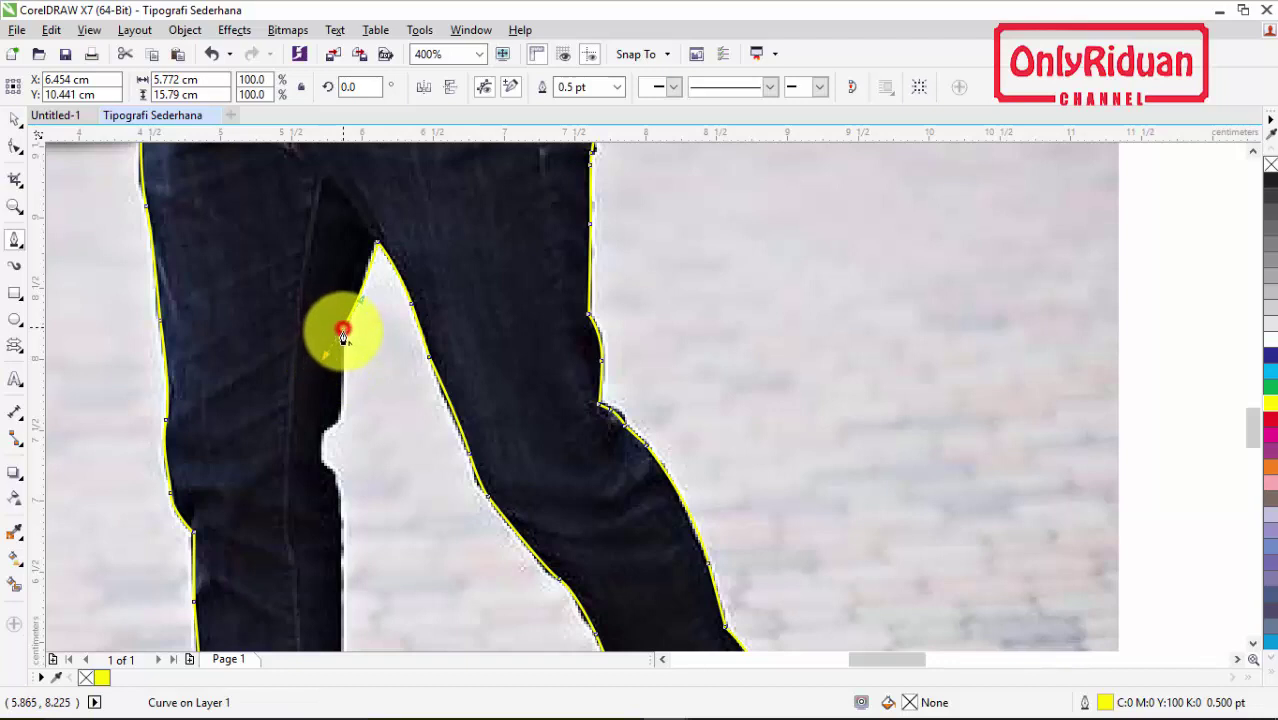
pyautogui.click(342, 331)
pyautogui.click(340, 410)
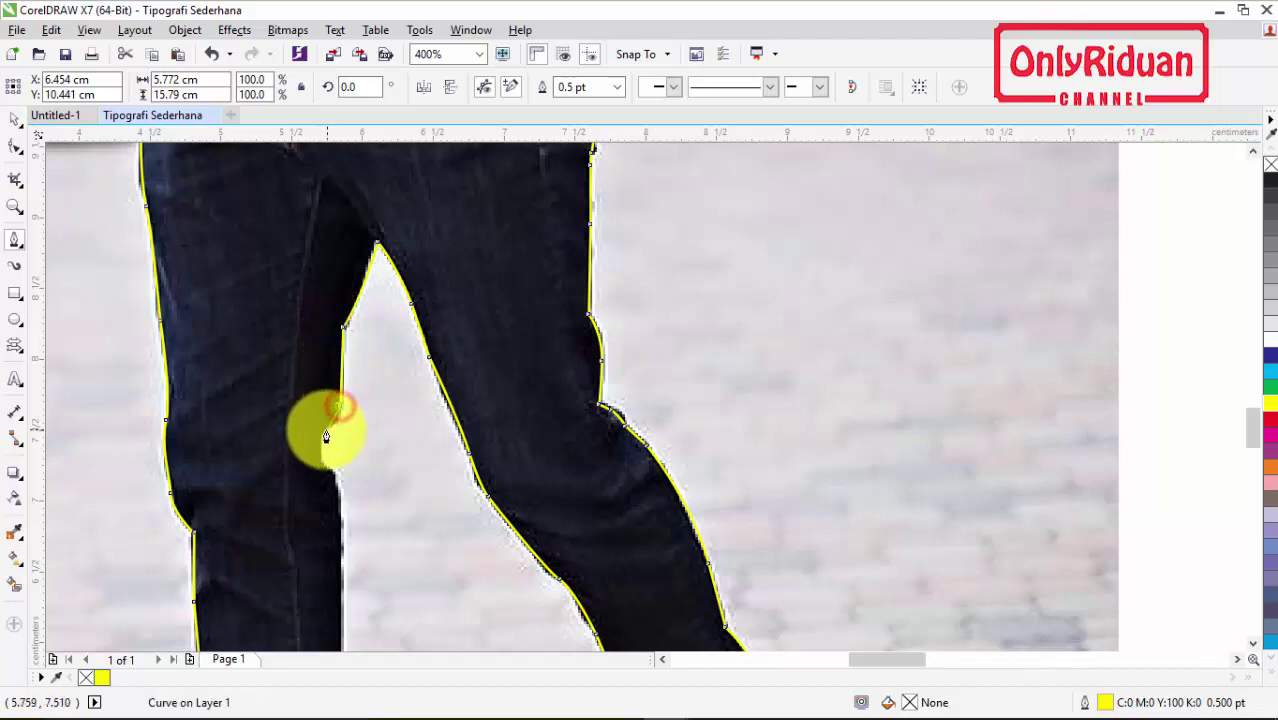
pyautogui.moveTo(323, 437); pyautogui.dragTo(305, 452)
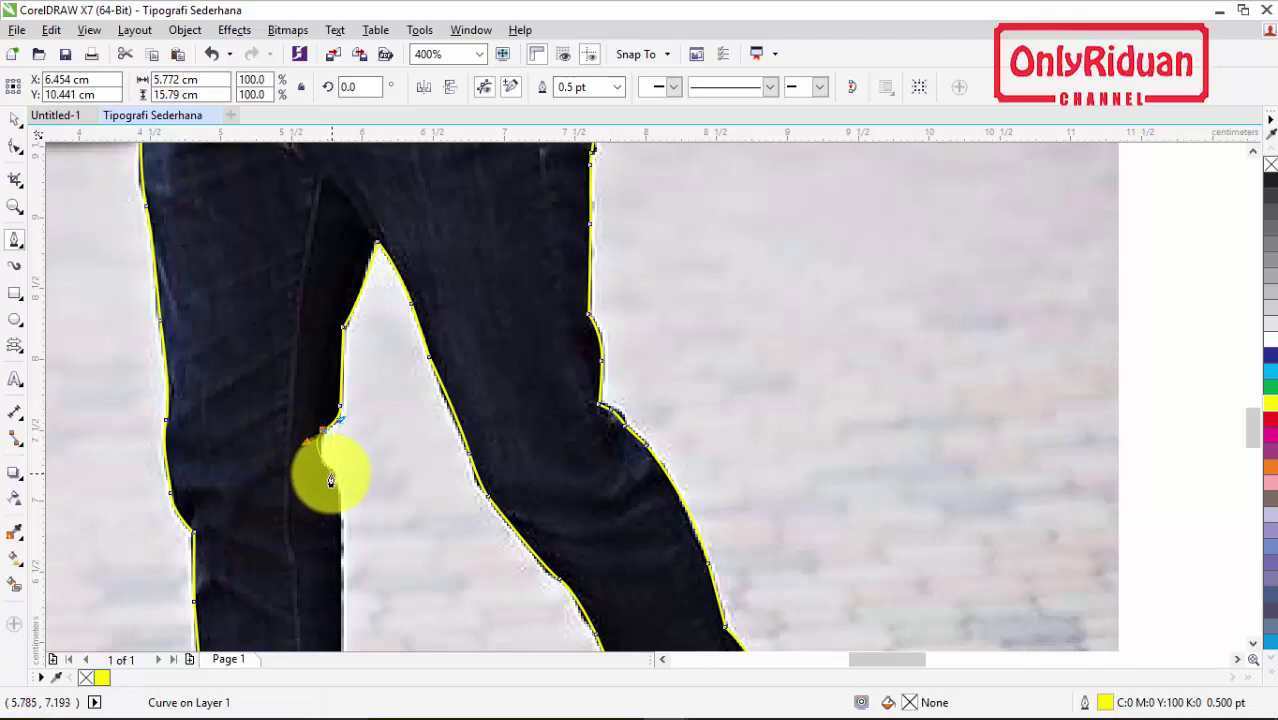
pyautogui.click(330, 473)
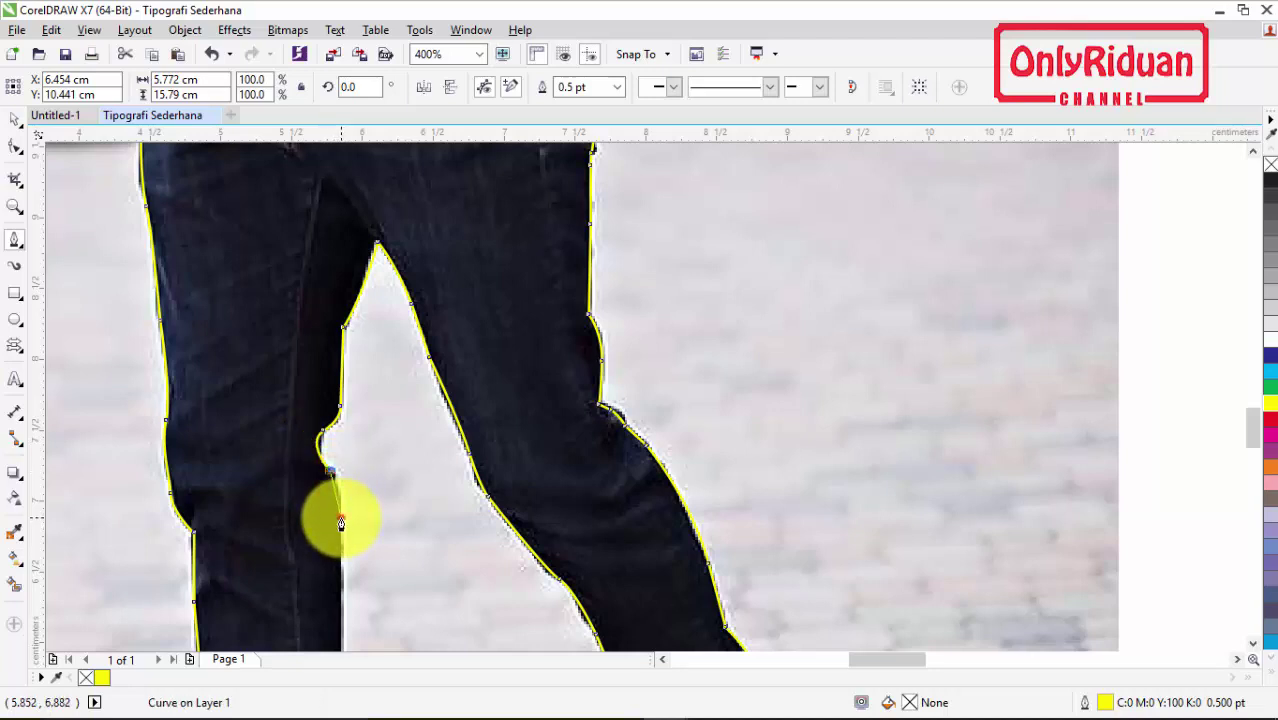
pyautogui.moveTo(341, 522)
pyautogui.mouseDown()
pyautogui.moveTo(343, 561)
pyautogui.moveTo(345, 545)
pyautogui.mouseUp()
# Step: Continue the outline down the front leg's inner edge, around the jeans cuff and close it at the shoe's heel
pyautogui.scroll(-5, 345, 540)
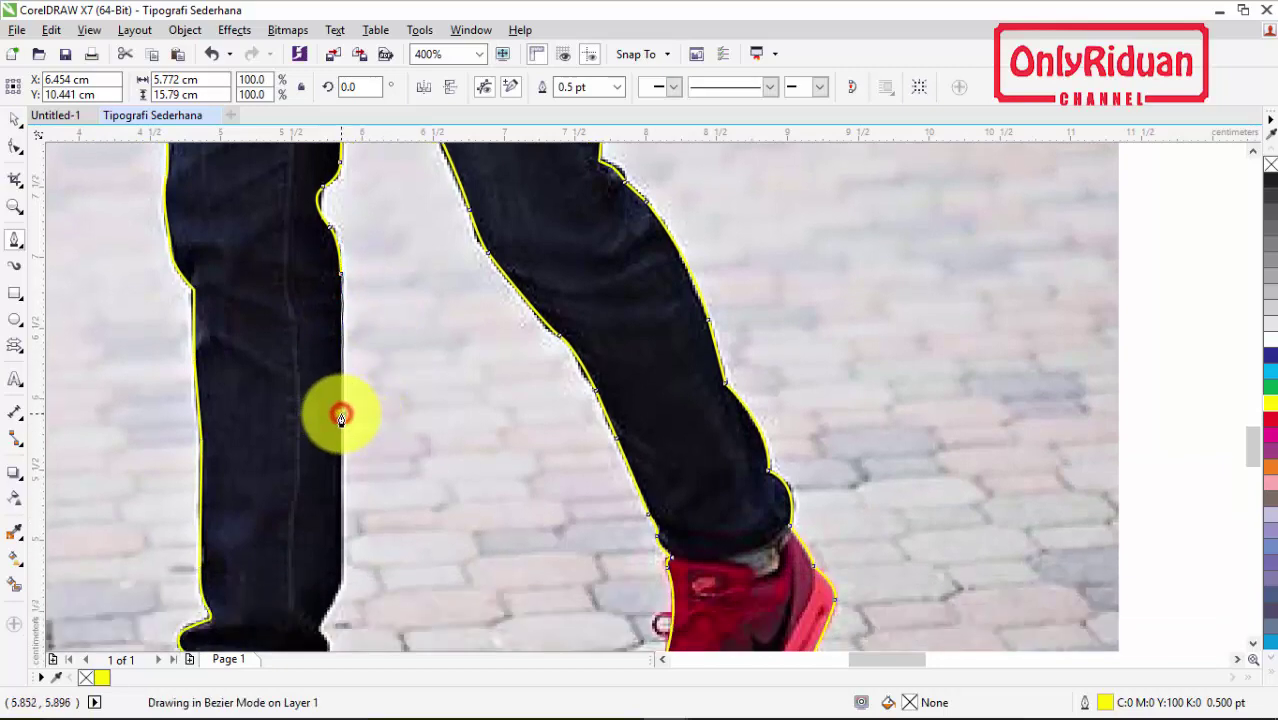
pyautogui.moveTo(341, 416); pyautogui.dragTo(342, 421)
pyautogui.scroll(-2, 350, 410)
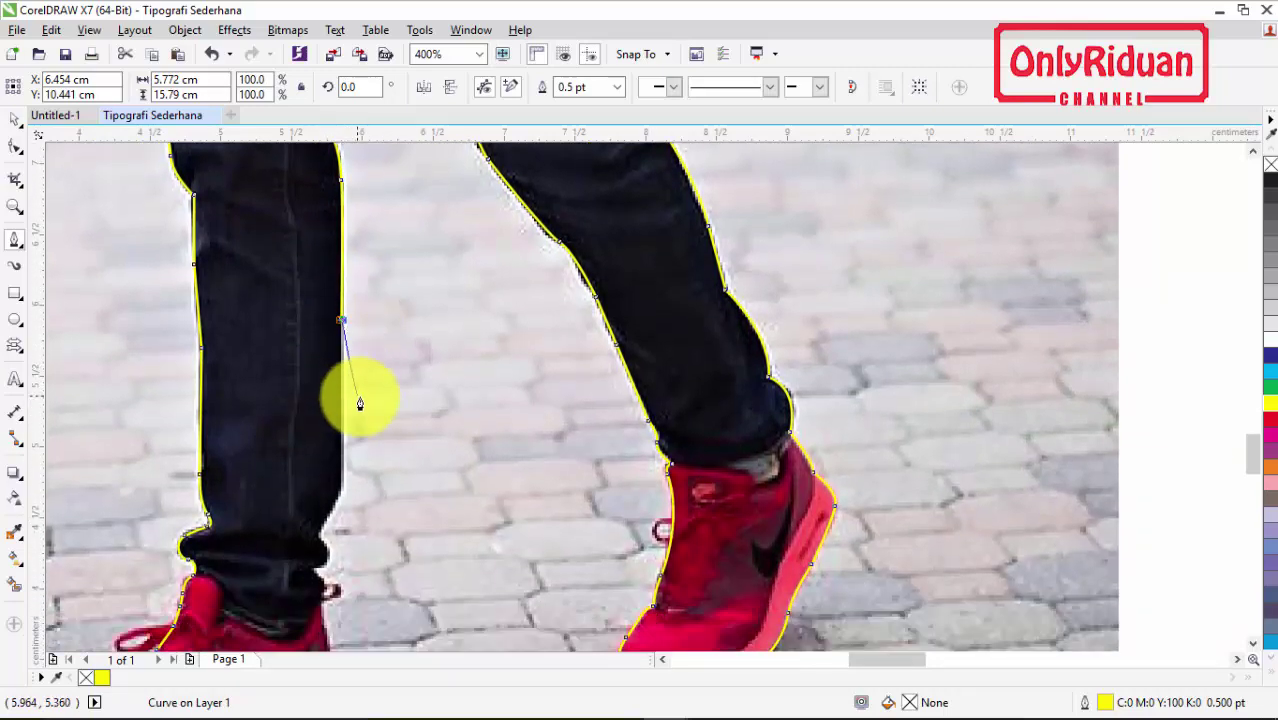
pyautogui.click(345, 470)
pyautogui.scroll(-2, 350, 440)
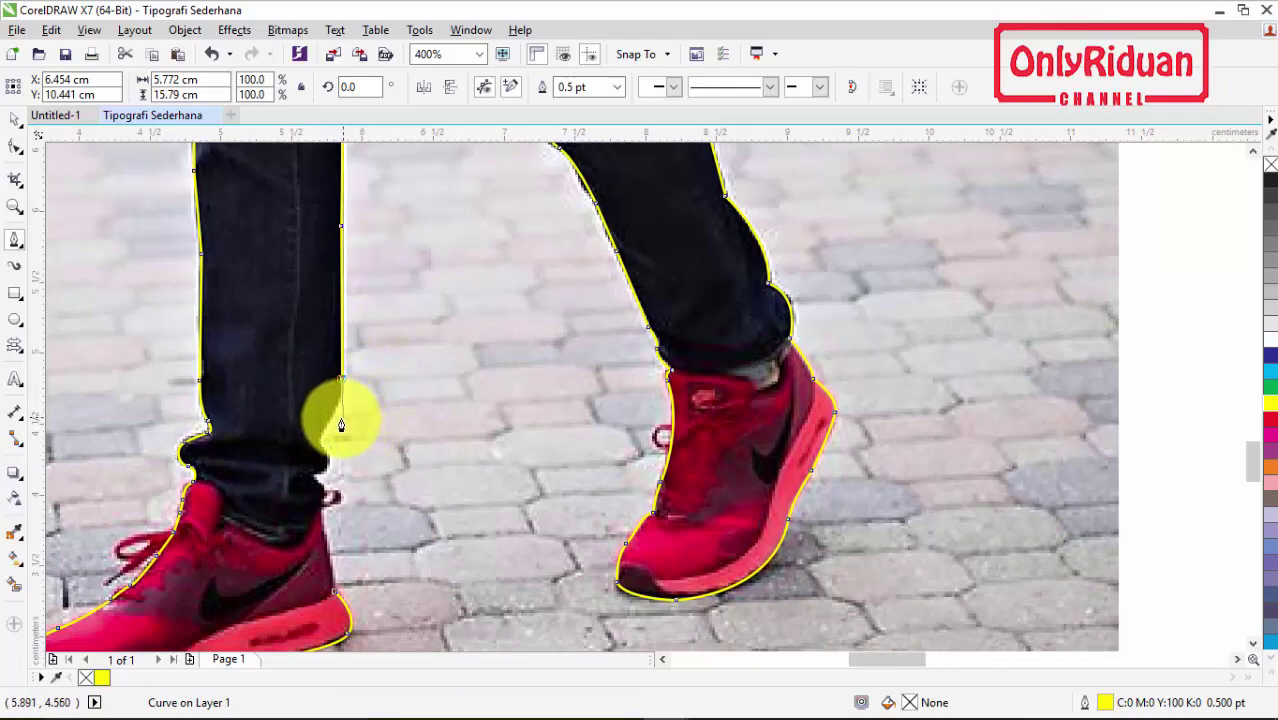
pyautogui.moveTo(322, 437)
pyautogui.mouseDown()
pyautogui.moveTo(335, 597)
pyautogui.moveTo(337, 580)
pyautogui.mouseUp()
pyautogui.scroll(-1, 425, 340)
pyautogui.scroll(2, 427, 338)
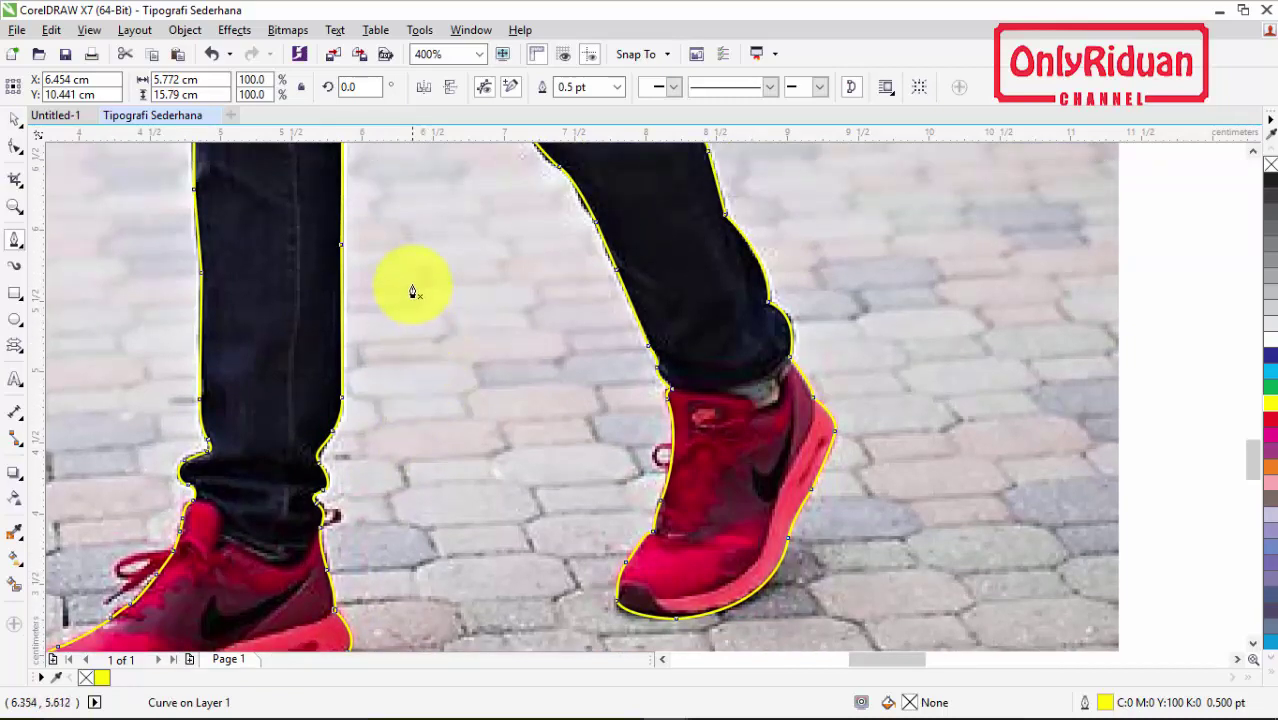
# Step: Intersect the model photo with the closed yellow outline to make a cutout of the figure
pyautogui.scroll(-1, 415, 288)
pyautogui.scroll(-4, 420, 286)
pyautogui.scroll(1, 416, 240)
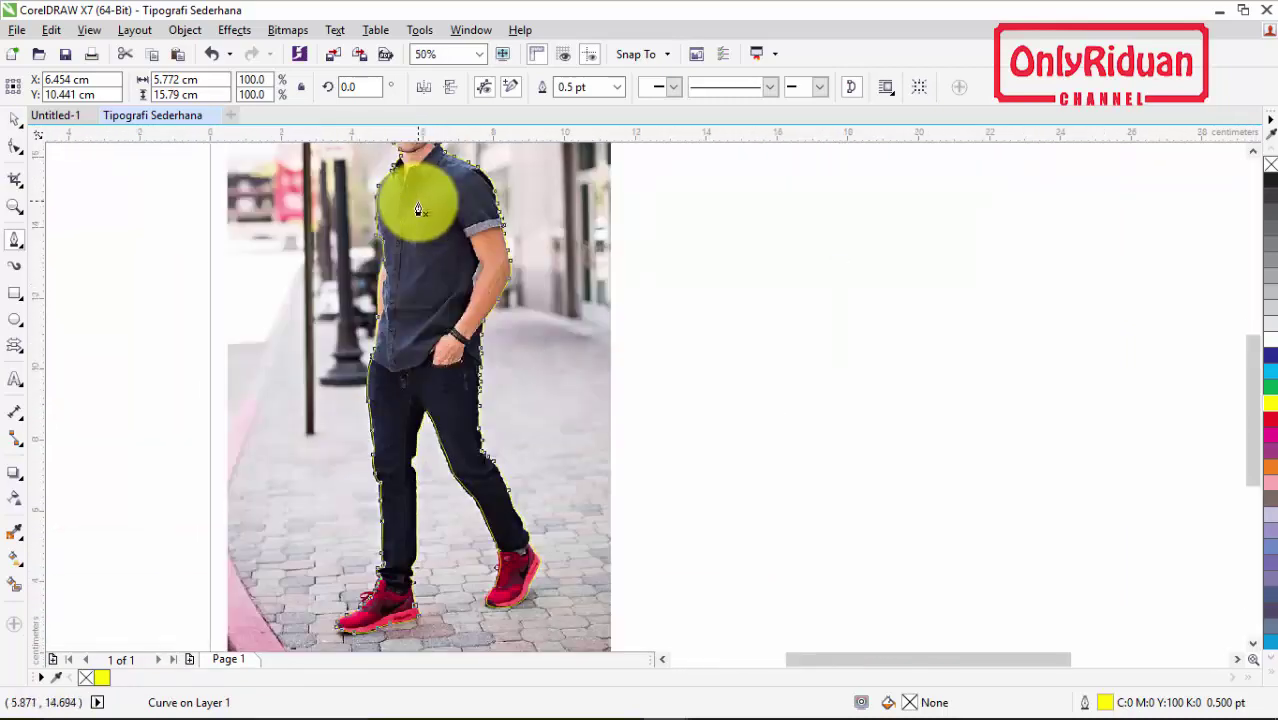
pyautogui.scroll(-1, 418, 210)
pyautogui.click(1253, 152)
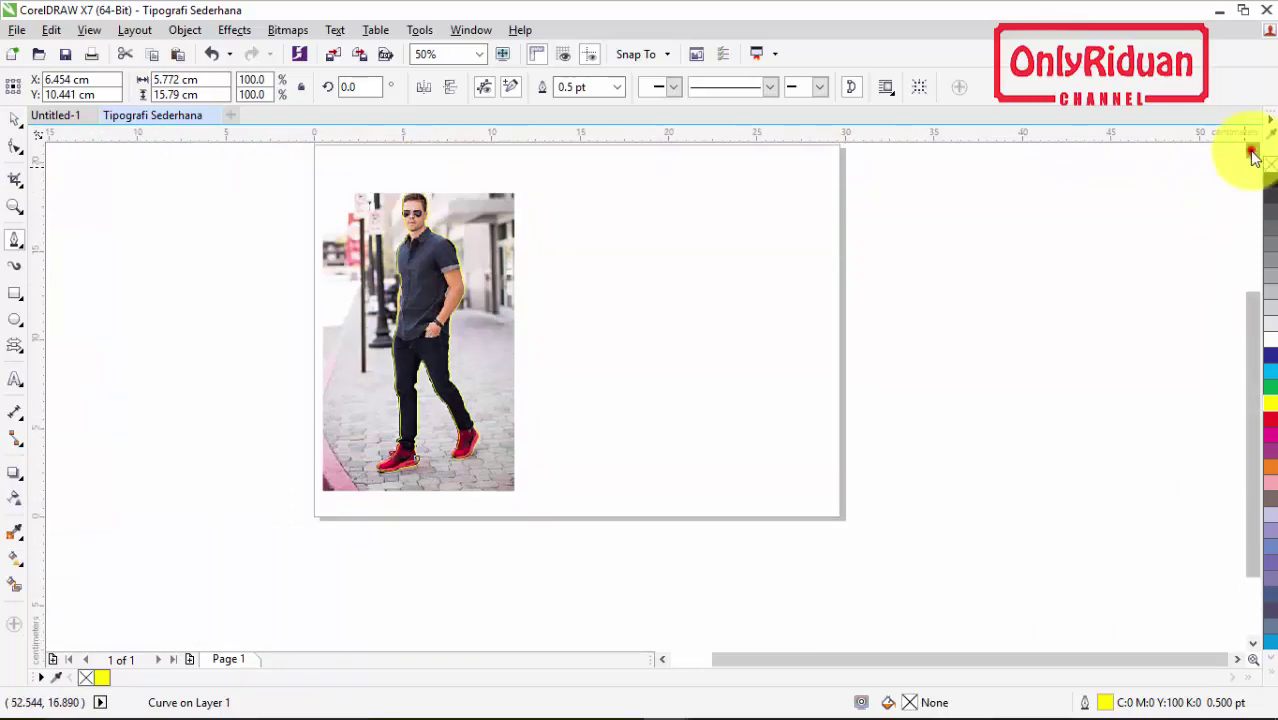
pyautogui.click(1253, 152)
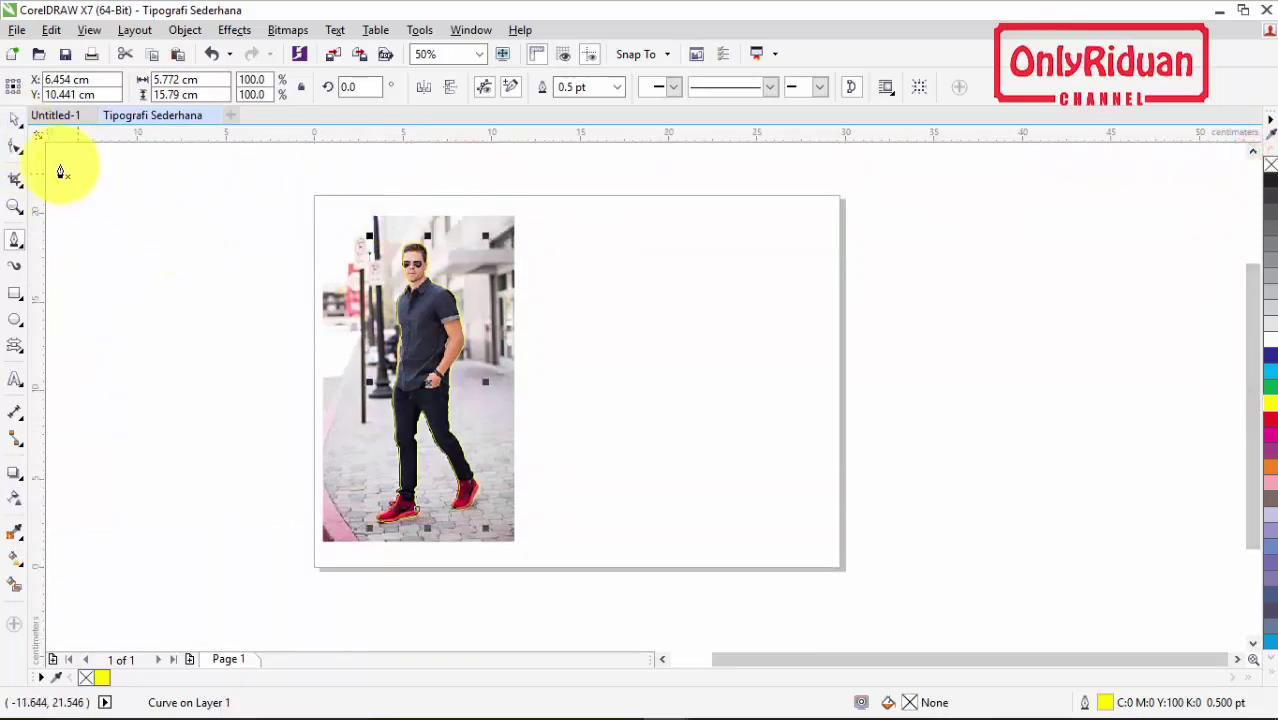
pyautogui.click(14, 118)
pyautogui.moveTo(249, 162); pyautogui.dragTo(597, 596)
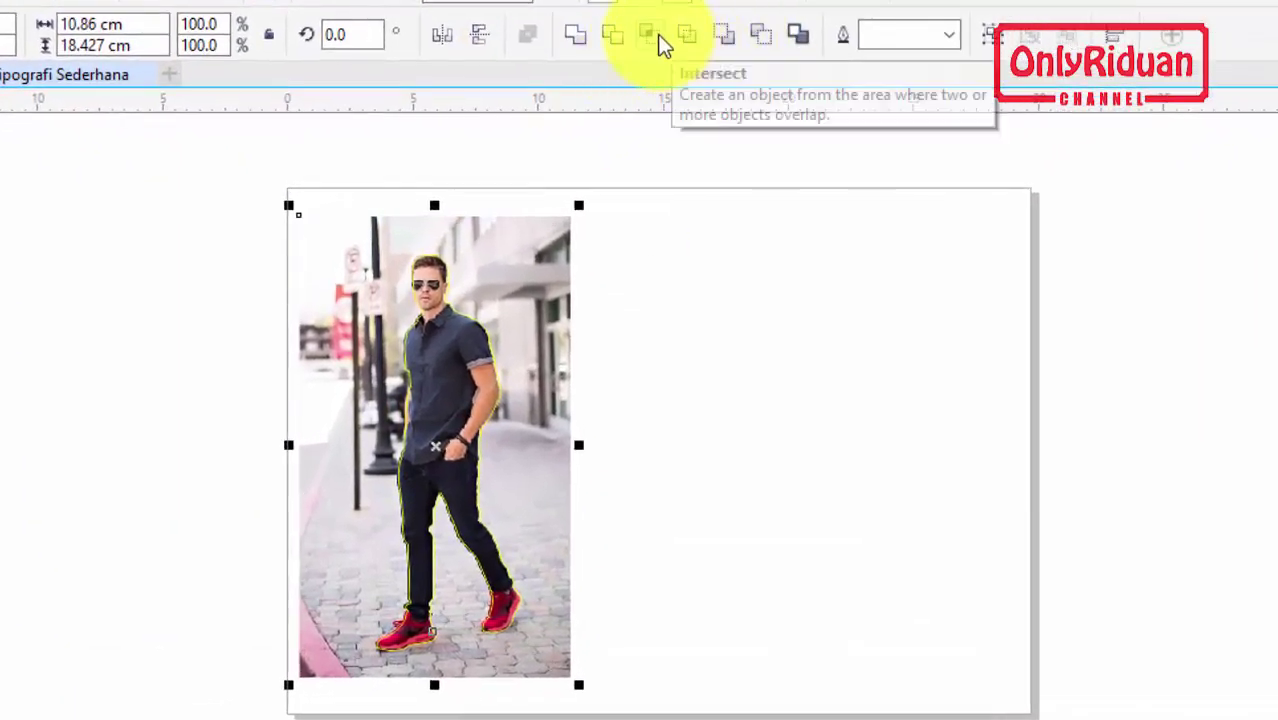
pyautogui.click(650, 37)
# Step: Separate the cutout from the photo, placing the original photo off the page's left edge and the outlined figure on the page's left half
pyautogui.moveTo(330, 157); pyautogui.dragTo(533, 690)
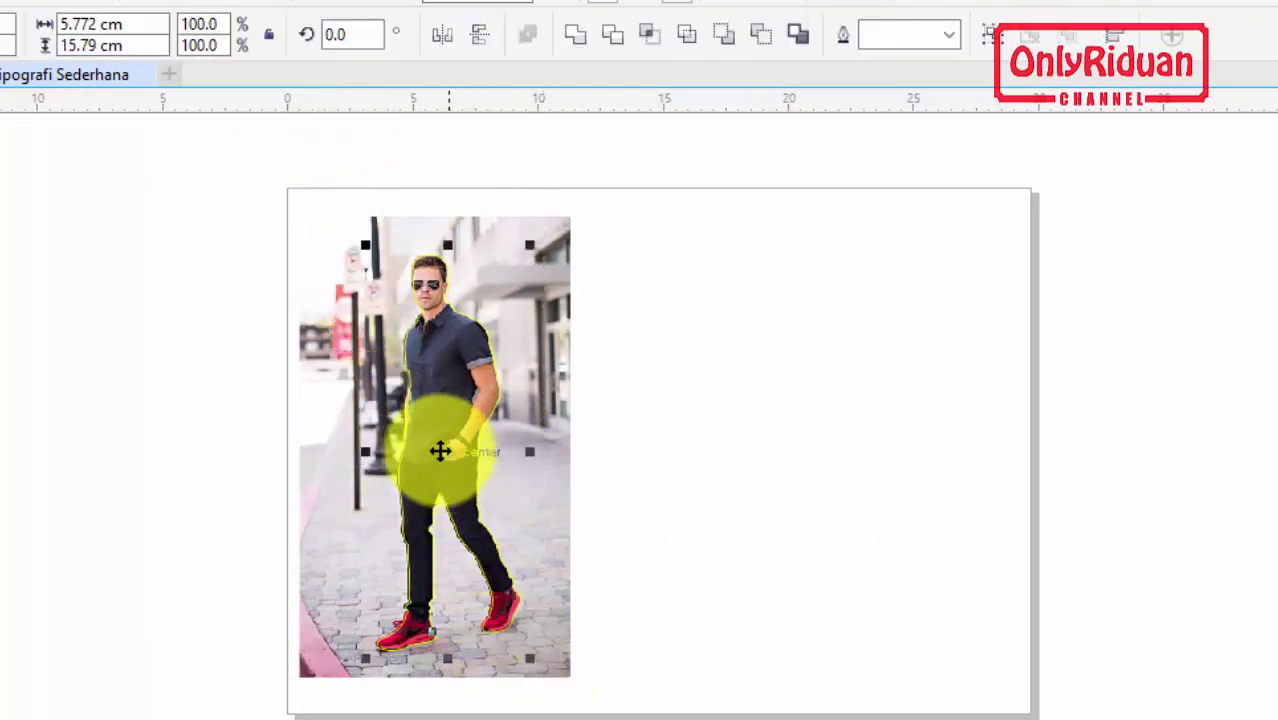
pyautogui.moveTo(439, 451); pyautogui.dragTo(830, 465)
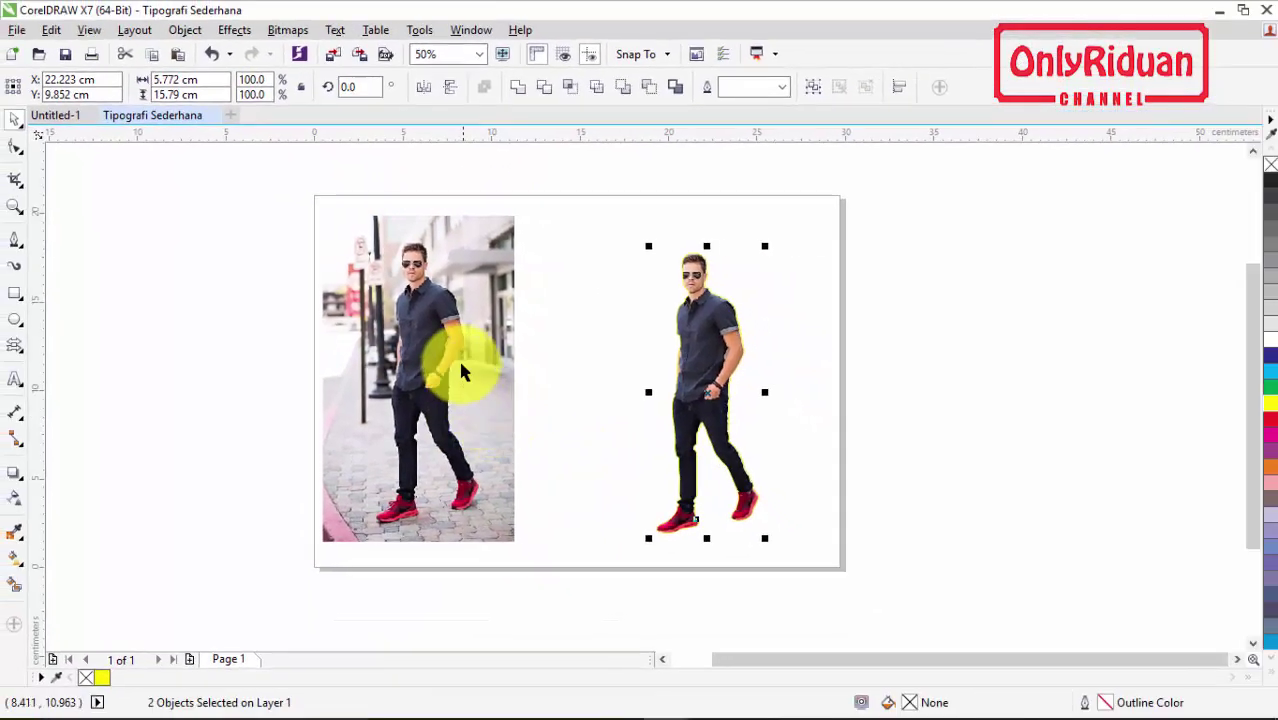
pyautogui.moveTo(491, 378); pyautogui.dragTo(197, 335)
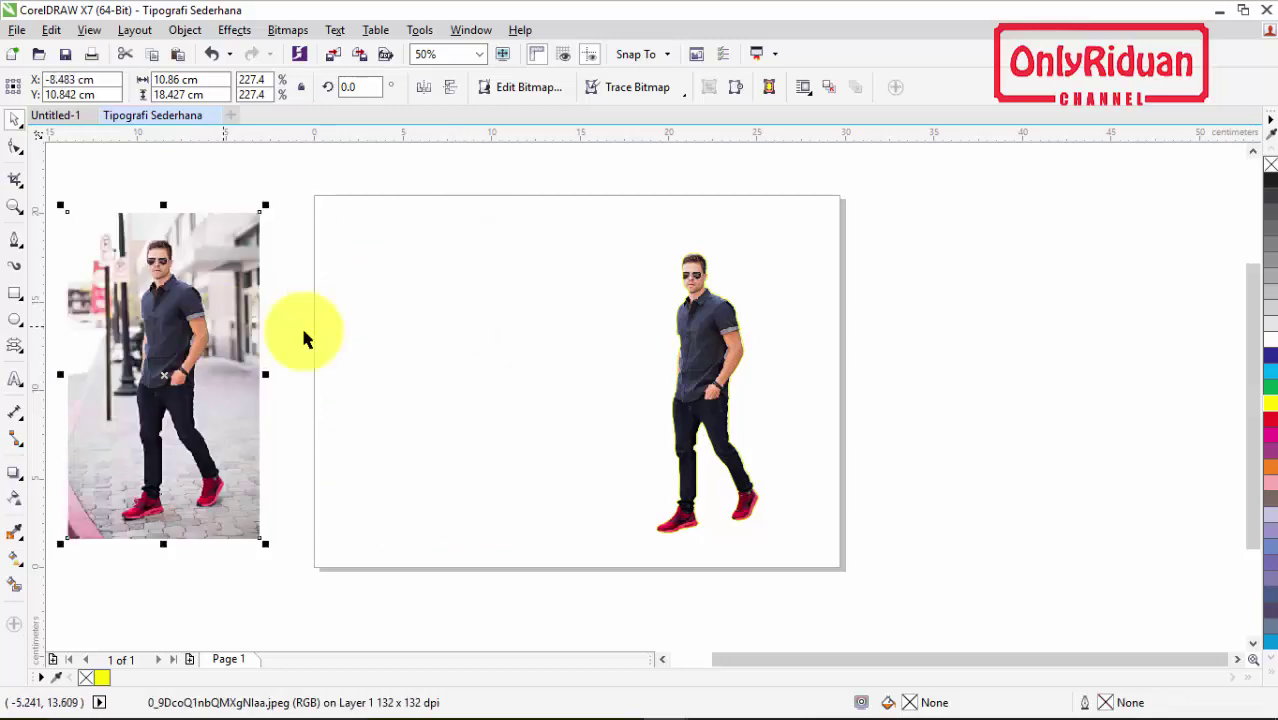
pyautogui.moveTo(622, 196); pyautogui.dragTo(770, 521)
pyautogui.moveTo(725, 440); pyautogui.dragTo(450, 410)
# Step: Draw a Pen curve about 1.22 cm wide along the front shoe's collar from tongue to heel, extending both ends past the outline
pyautogui.click(15, 206)
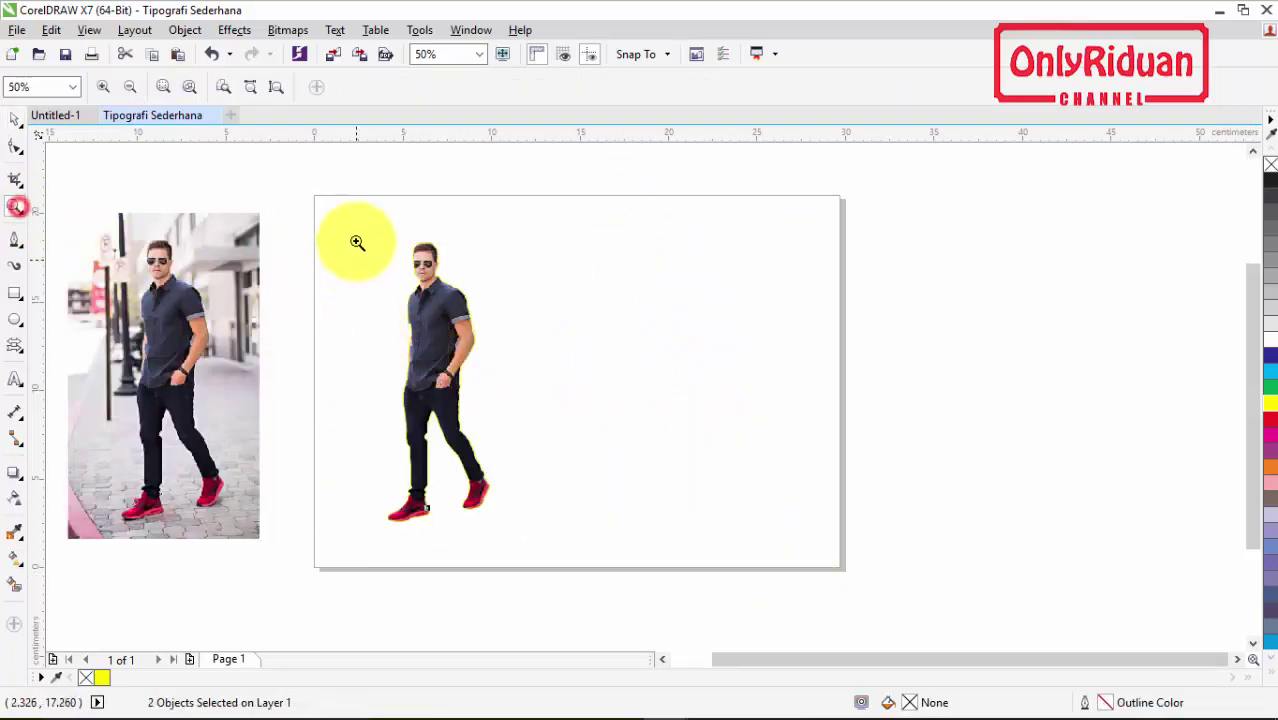
pyautogui.moveTo(337, 200); pyautogui.dragTo(528, 565)
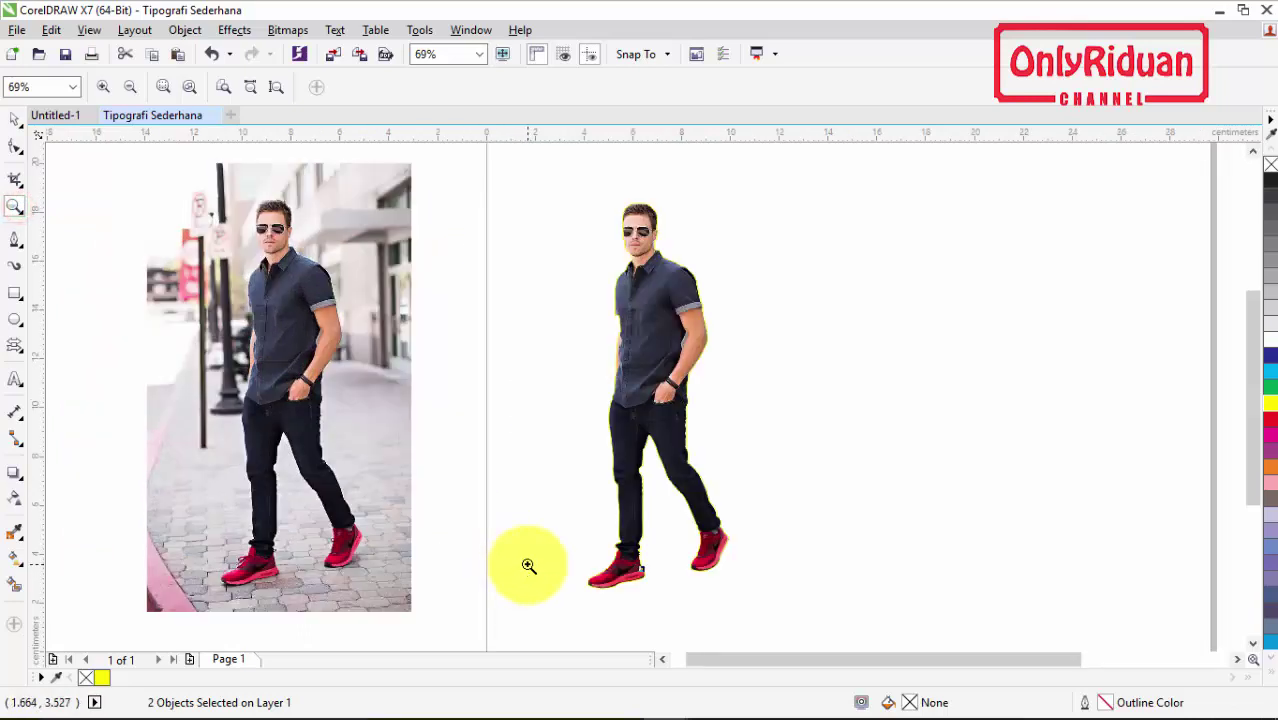
pyautogui.moveTo(820, 635); pyautogui.dragTo(524, 477)
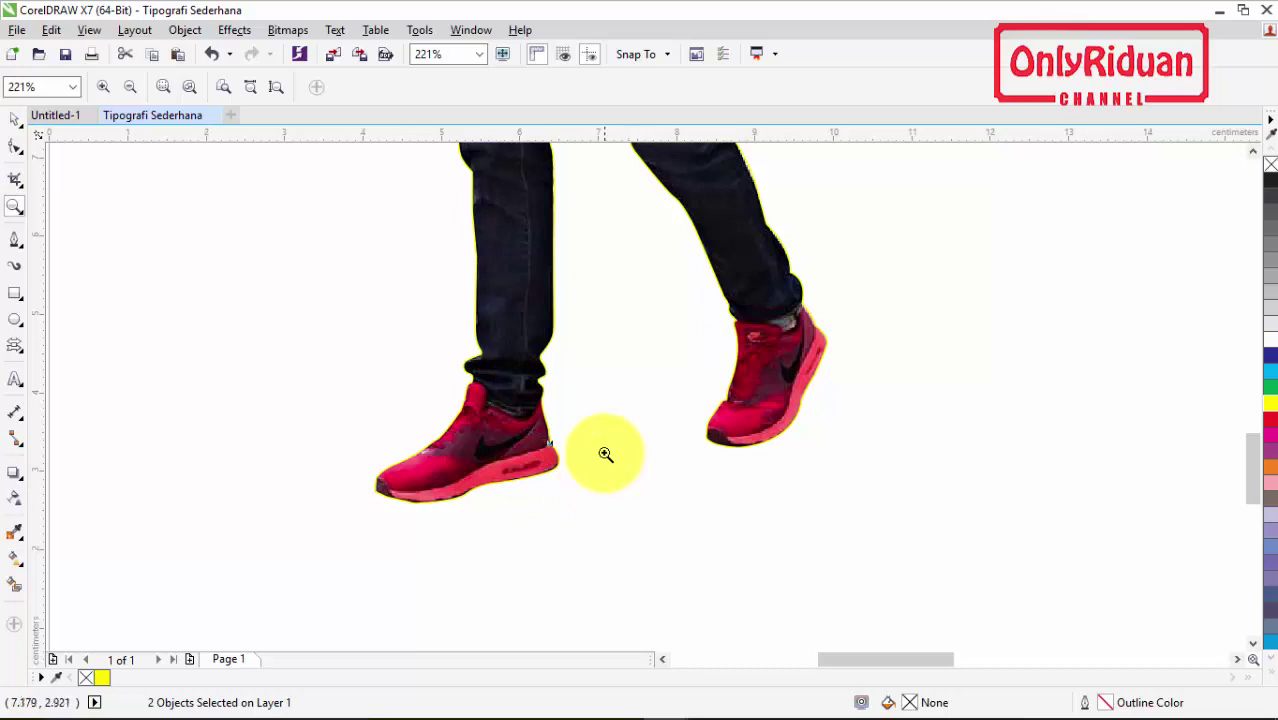
pyautogui.moveTo(647, 540); pyautogui.dragTo(316, 326)
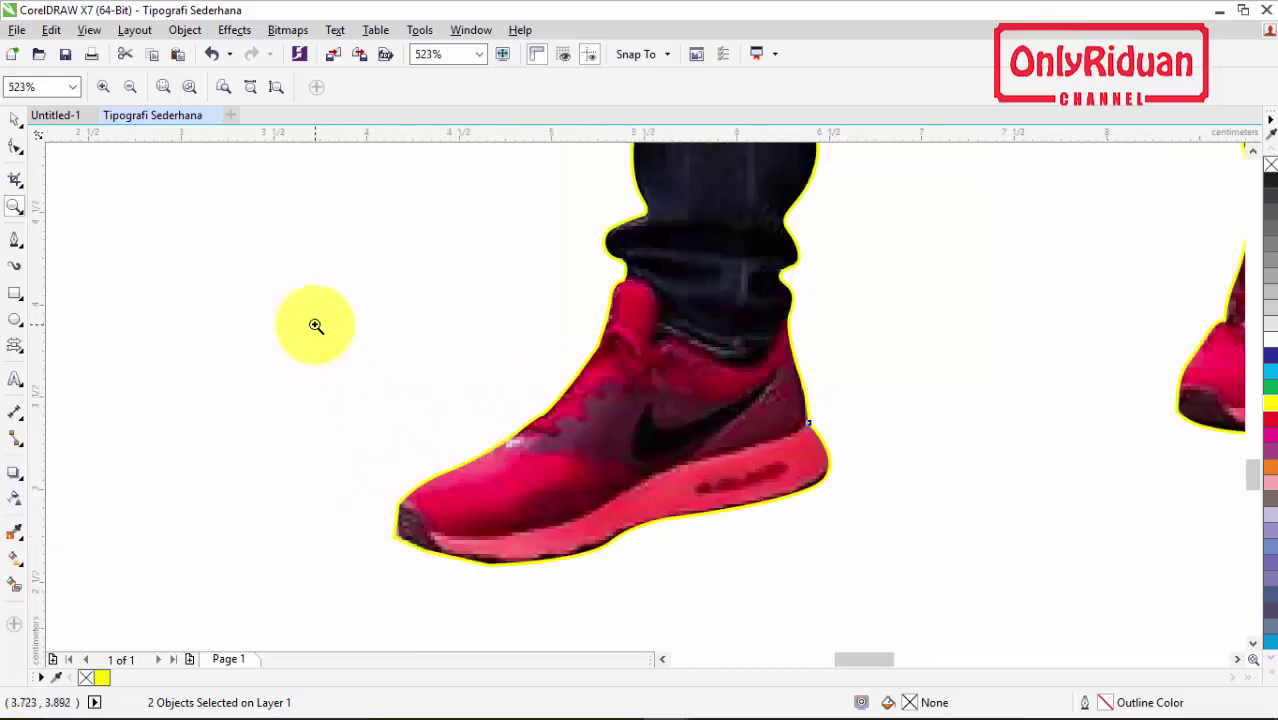
pyautogui.click(14, 239)
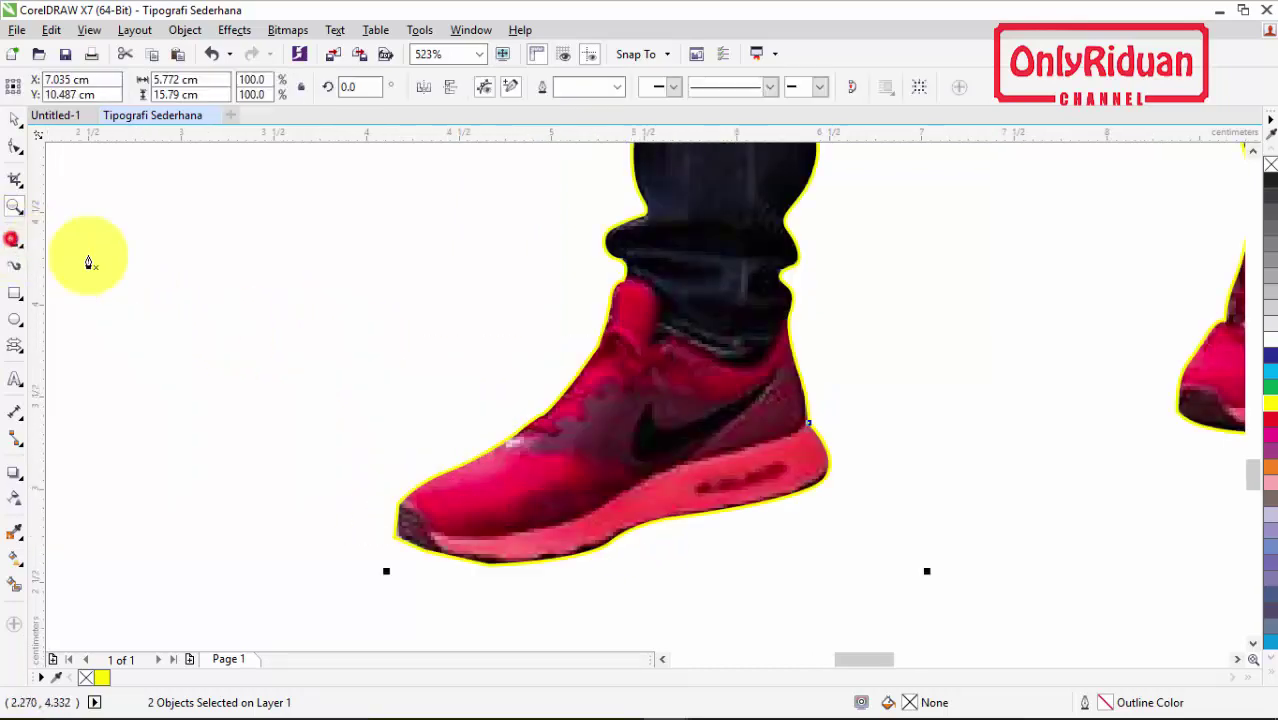
pyautogui.click(599, 294)
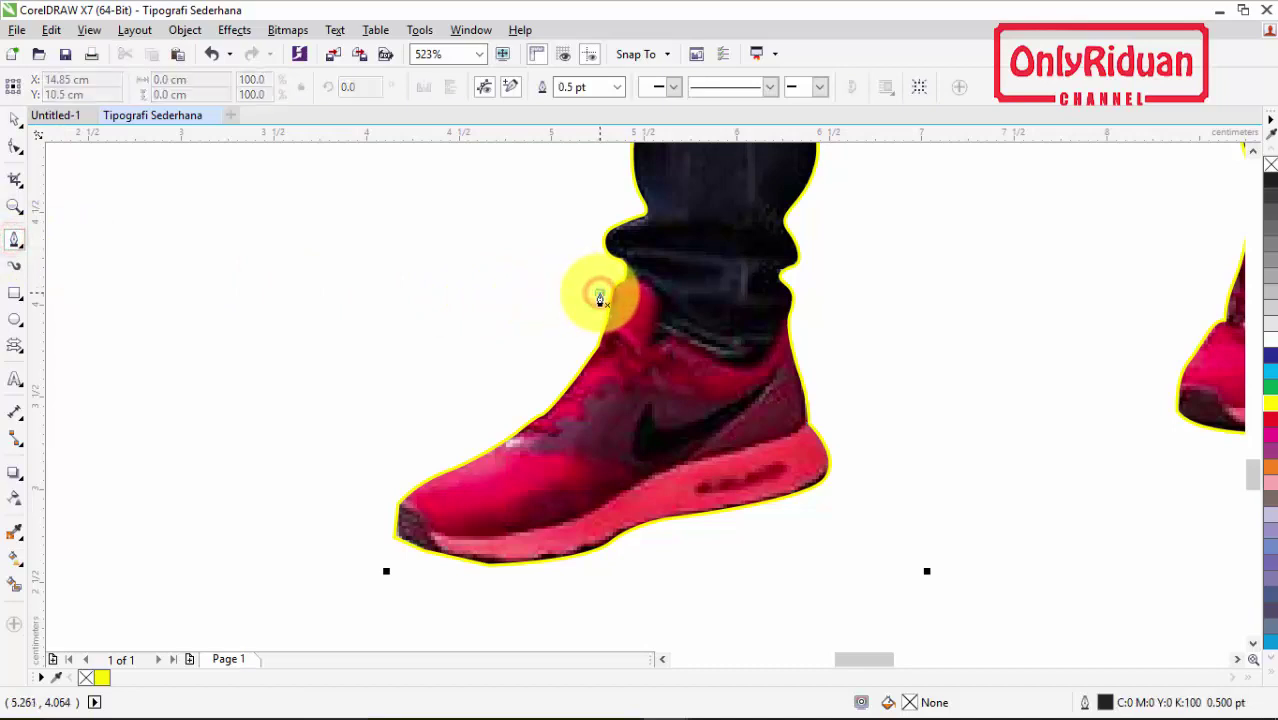
pyautogui.click(645, 280)
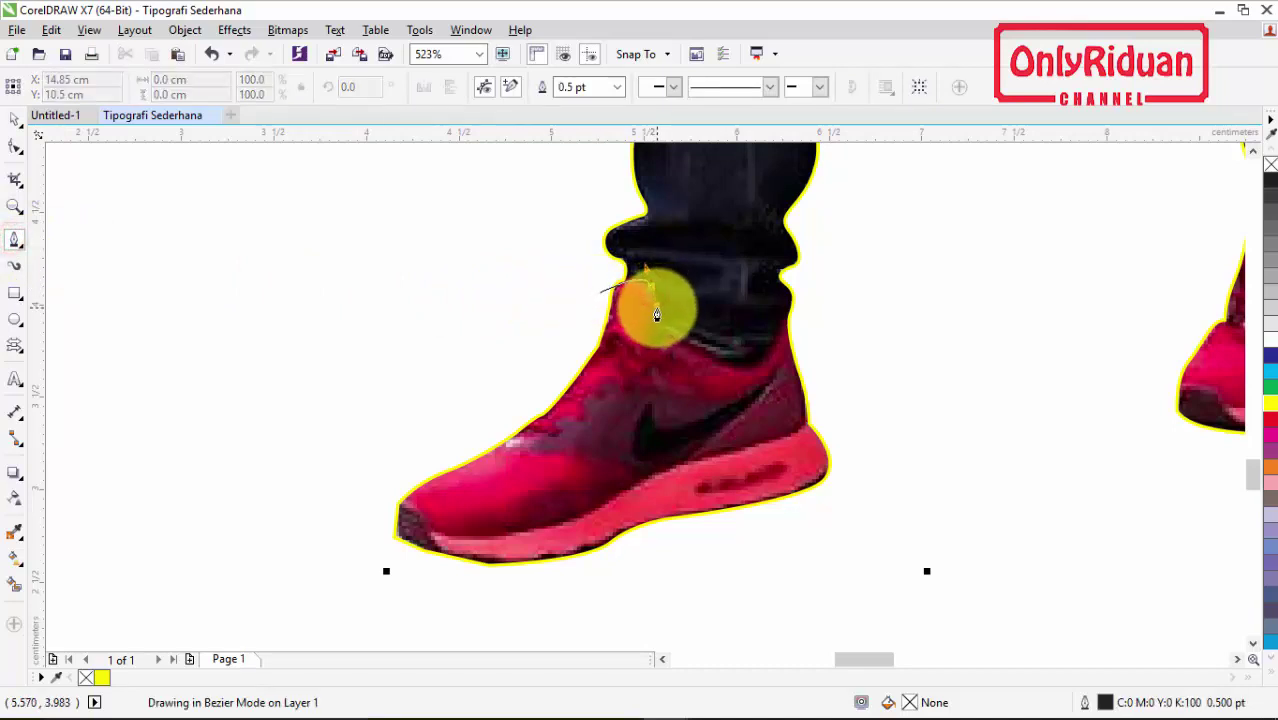
pyautogui.press('space')
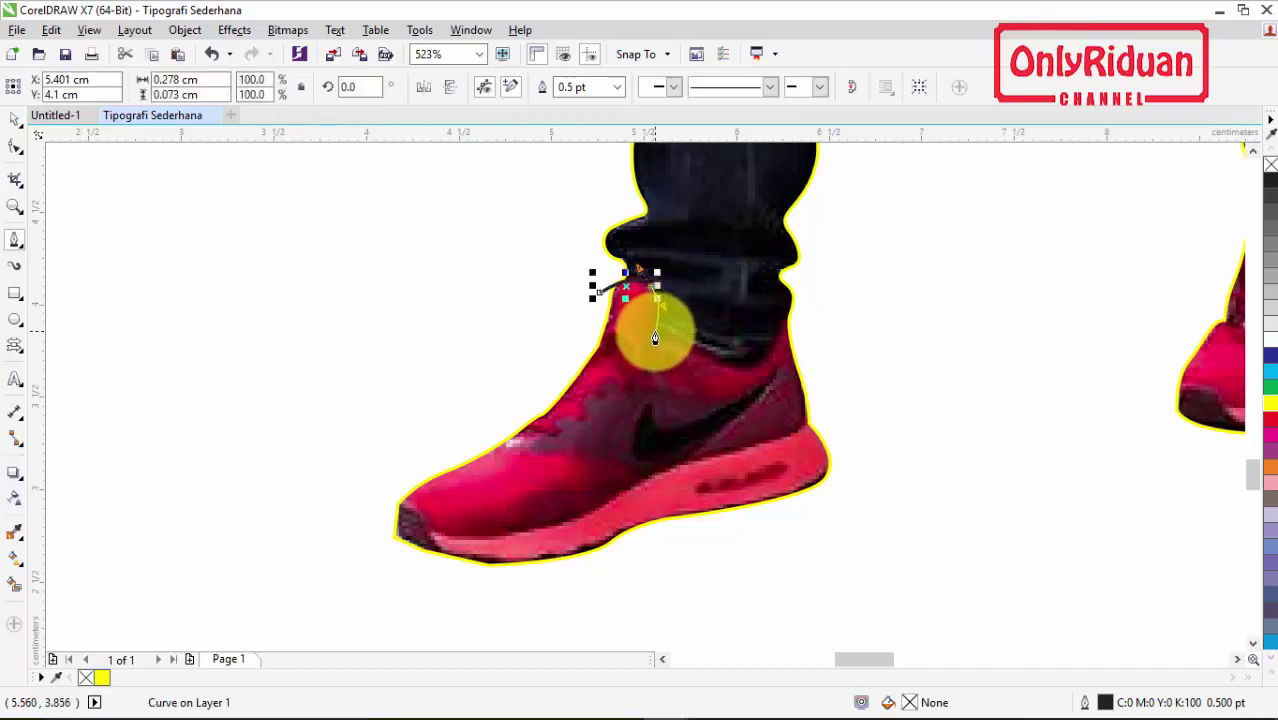
pyautogui.moveTo(652, 341)
pyautogui.mouseDown()
pyautogui.moveTo(750, 371)
pyautogui.moveTo(780, 361)
pyautogui.mouseUp()
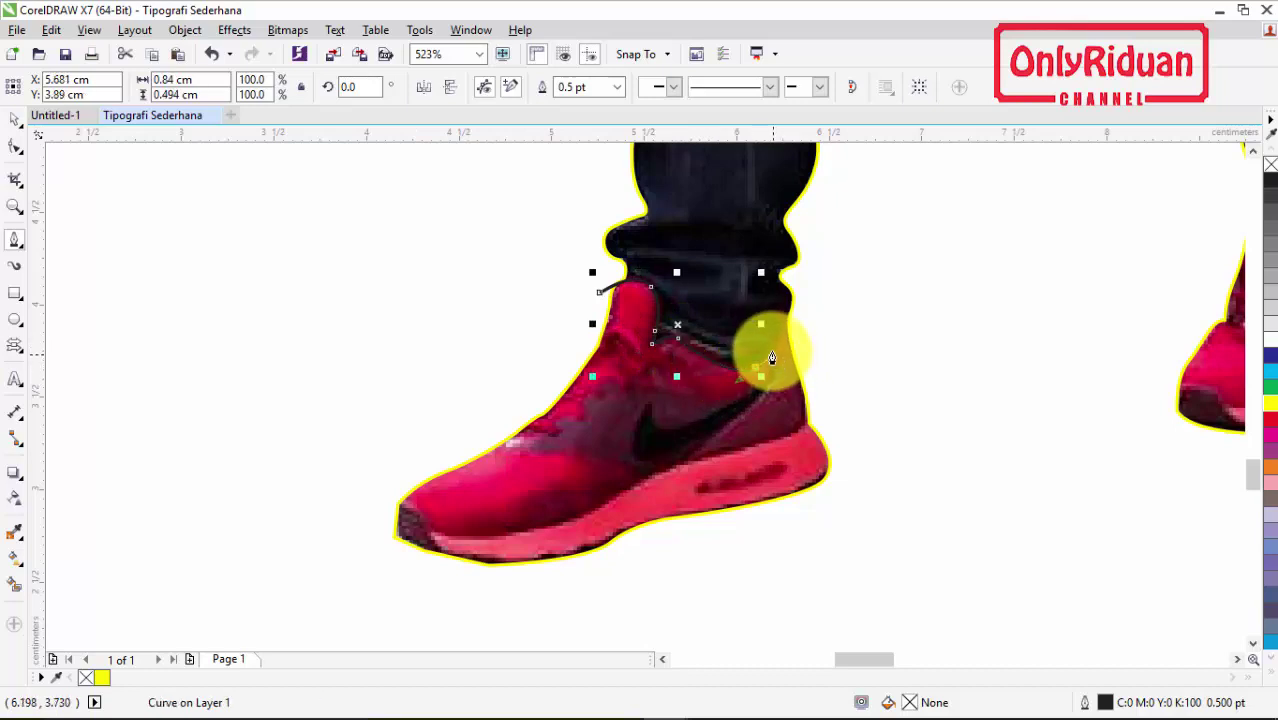
pyautogui.moveTo(795, 310); pyautogui.dragTo(811, 302)
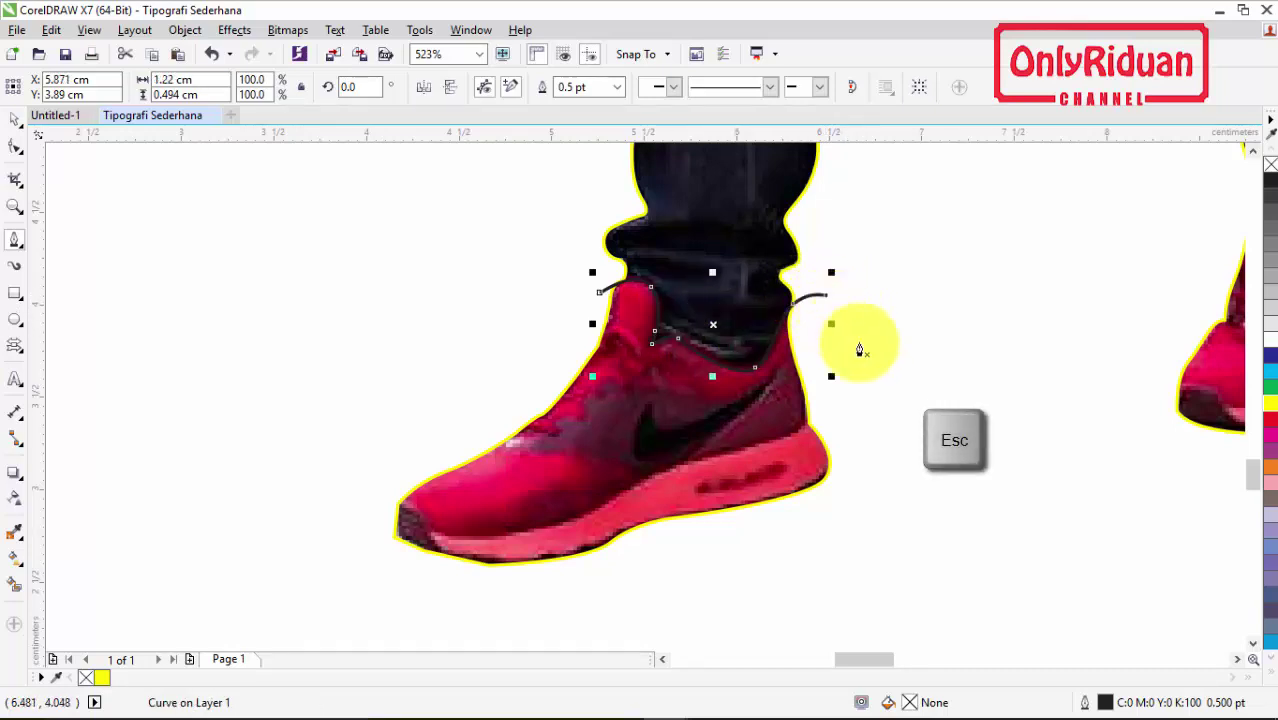
# Step: Create a separate shape of the front shoe with Smart Fill, using a white fill and a 0.5 pt black outline, and select it
pyautogui.scroll(-3, 628, 371)
pyautogui.scroll(2, 633, 274)
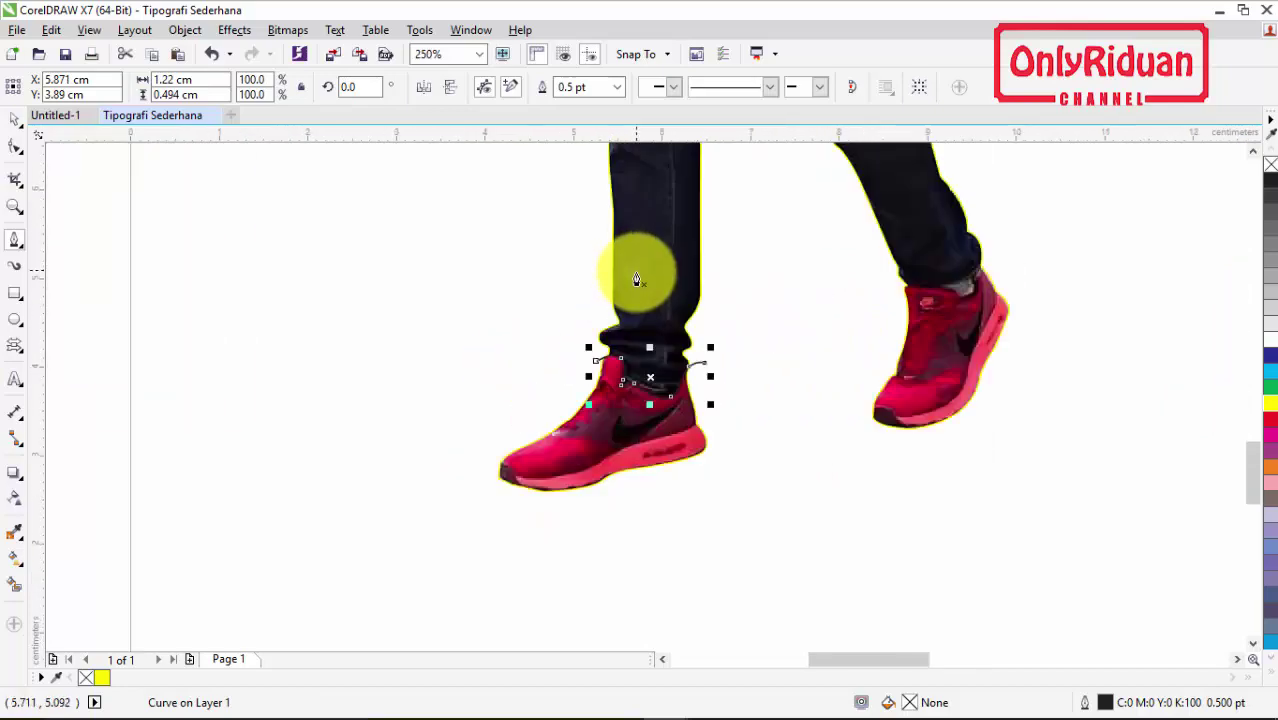
pyautogui.scroll(2, 633, 300)
pyautogui.scroll(-3, 630, 318)
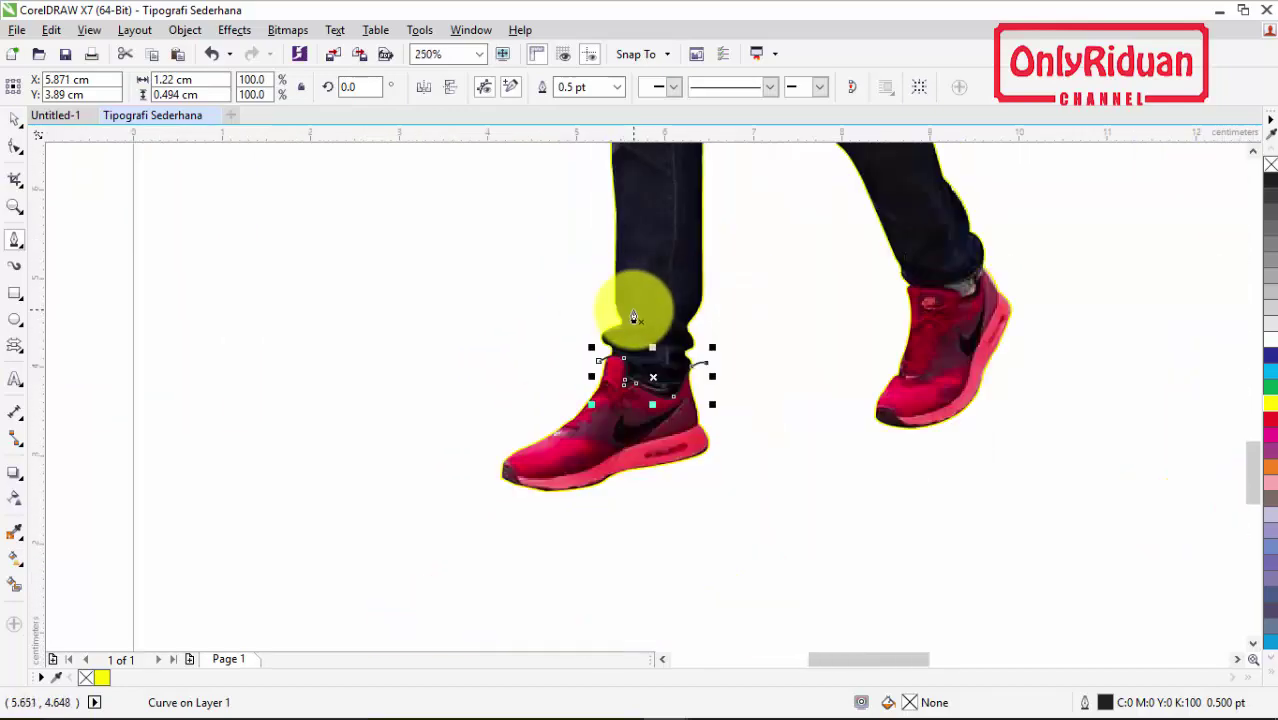
pyautogui.scroll(1, 656, 335)
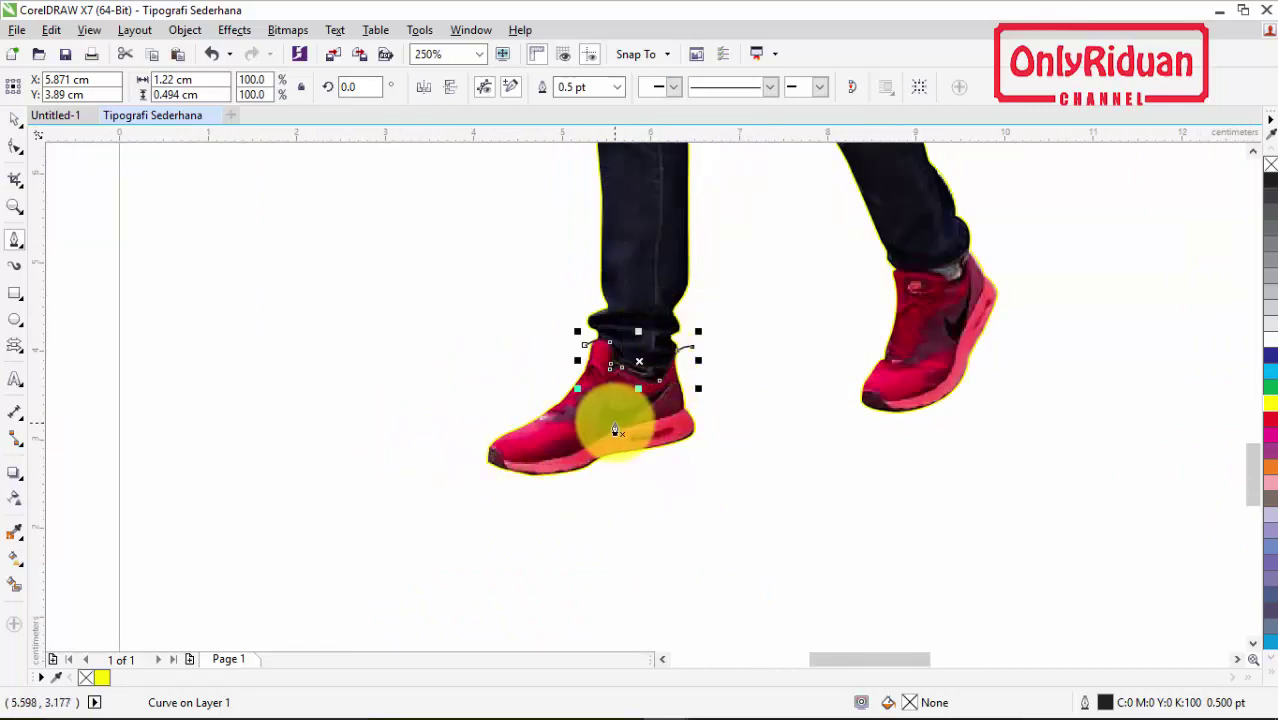
pyautogui.scroll(-1, 608, 428)
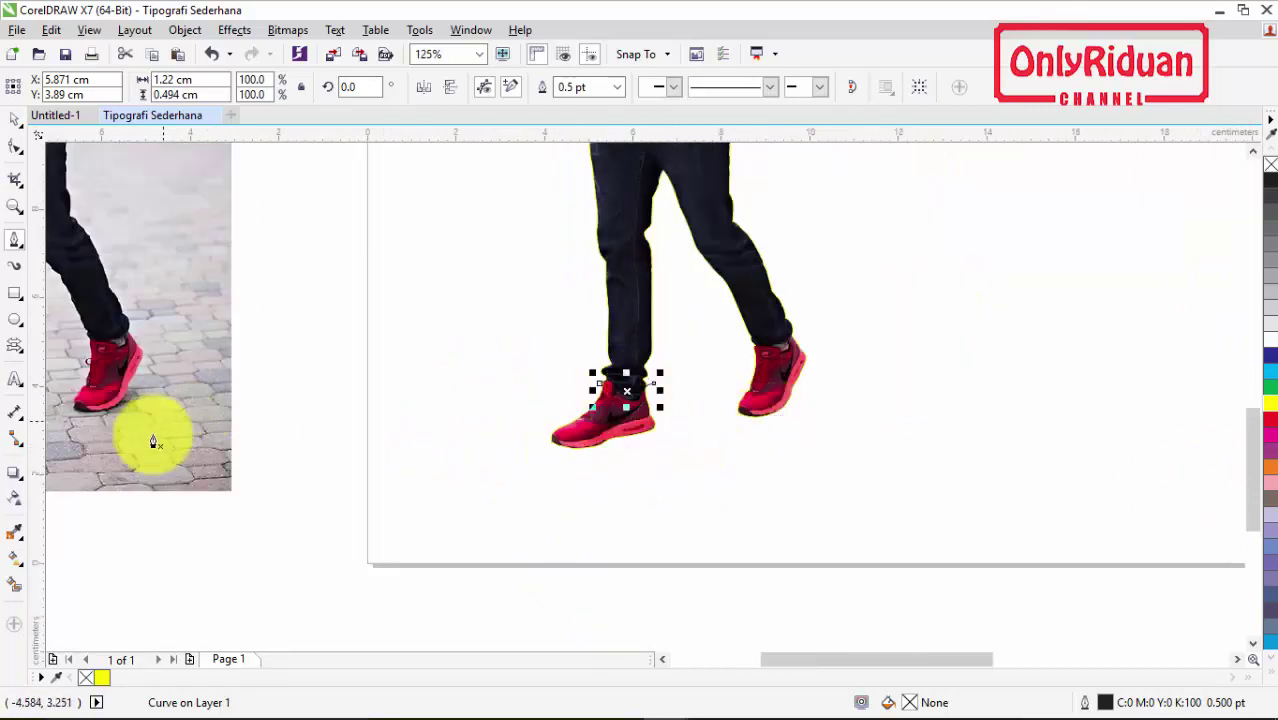
pyautogui.click(20, 590)
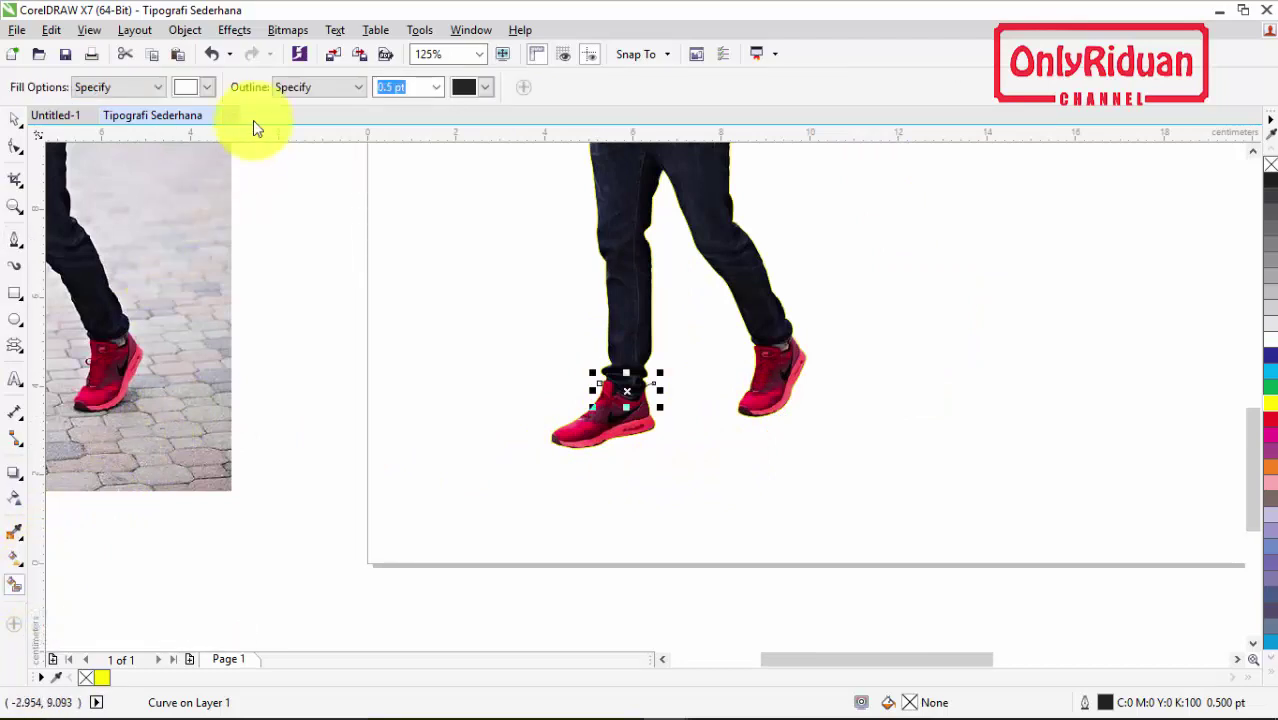
pyautogui.click(605, 423)
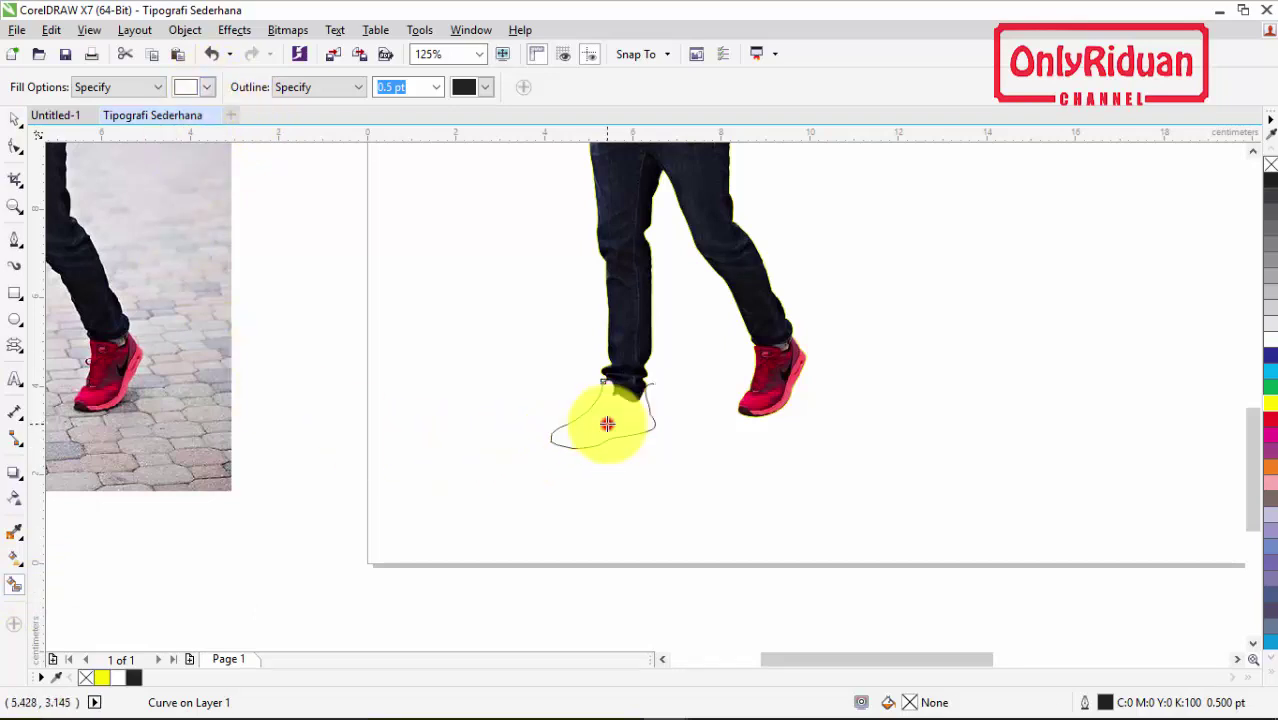
pyautogui.click(15, 120)
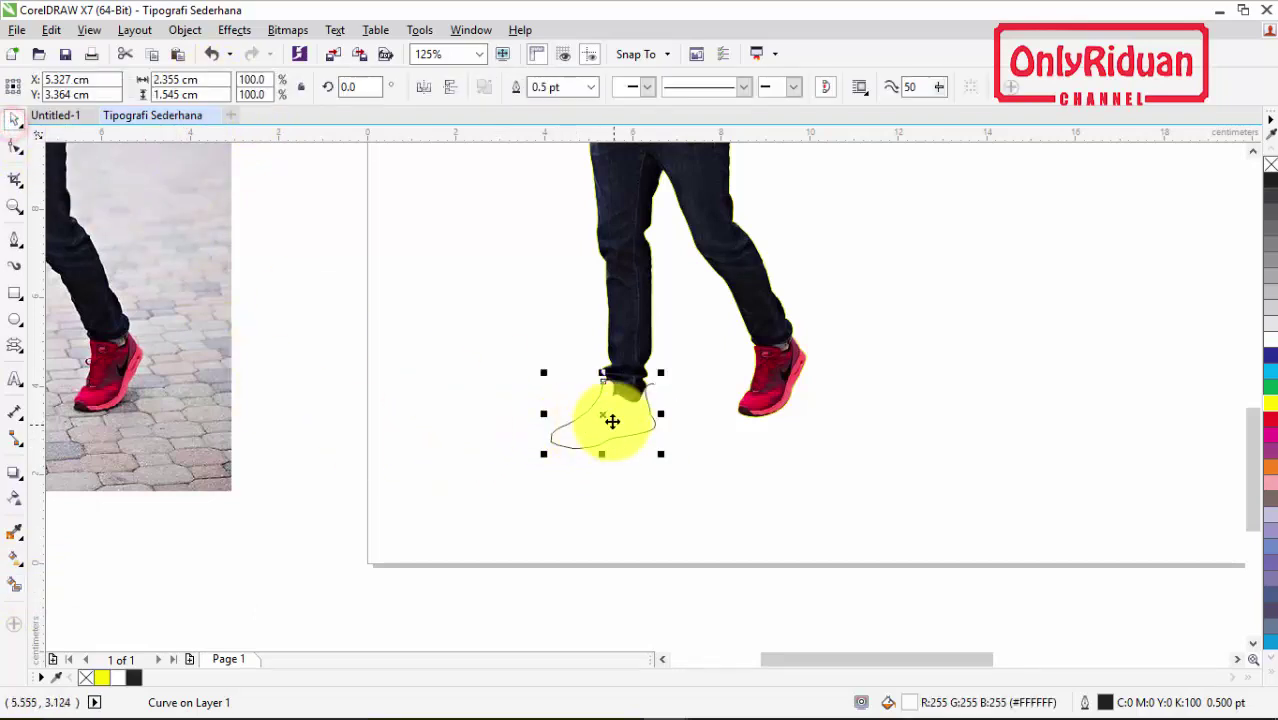
# Step: Try placing the front shoe shape beside the figure for inspection, and undo the move and the shape's creation
pyautogui.moveTo(611, 420); pyautogui.dragTo(471, 430)
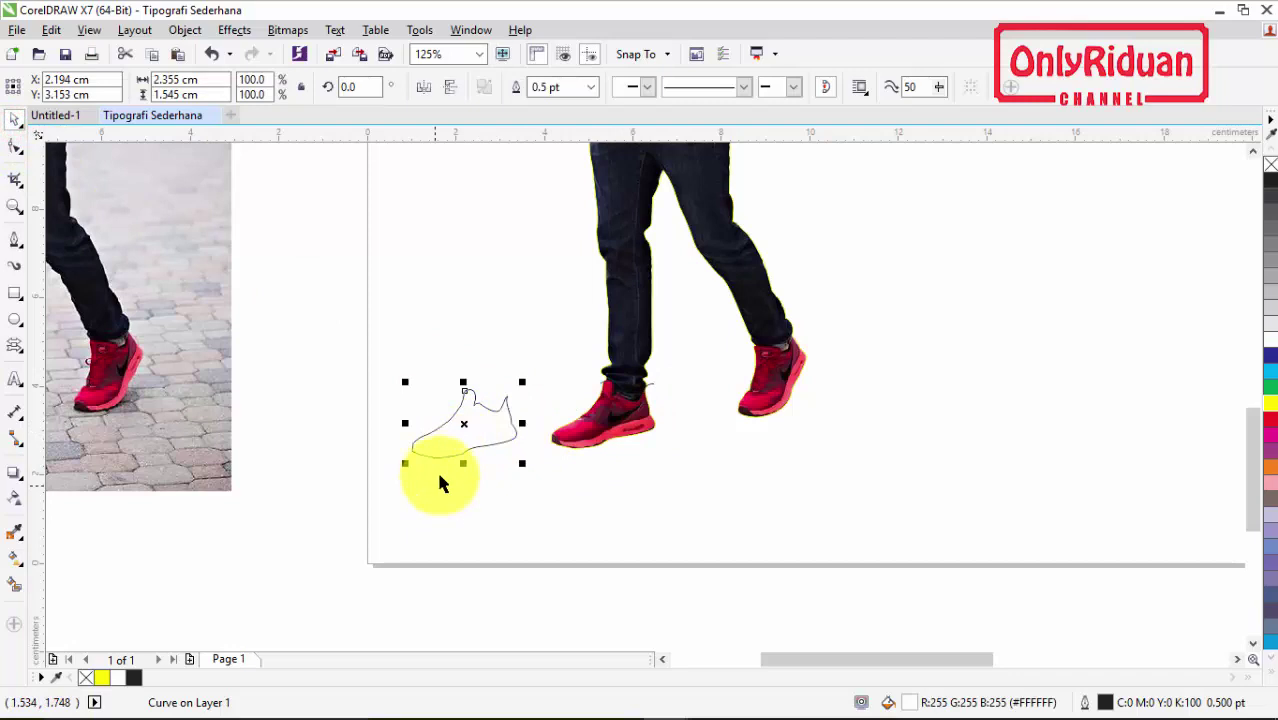
pyautogui.scroll(2, 590, 375)
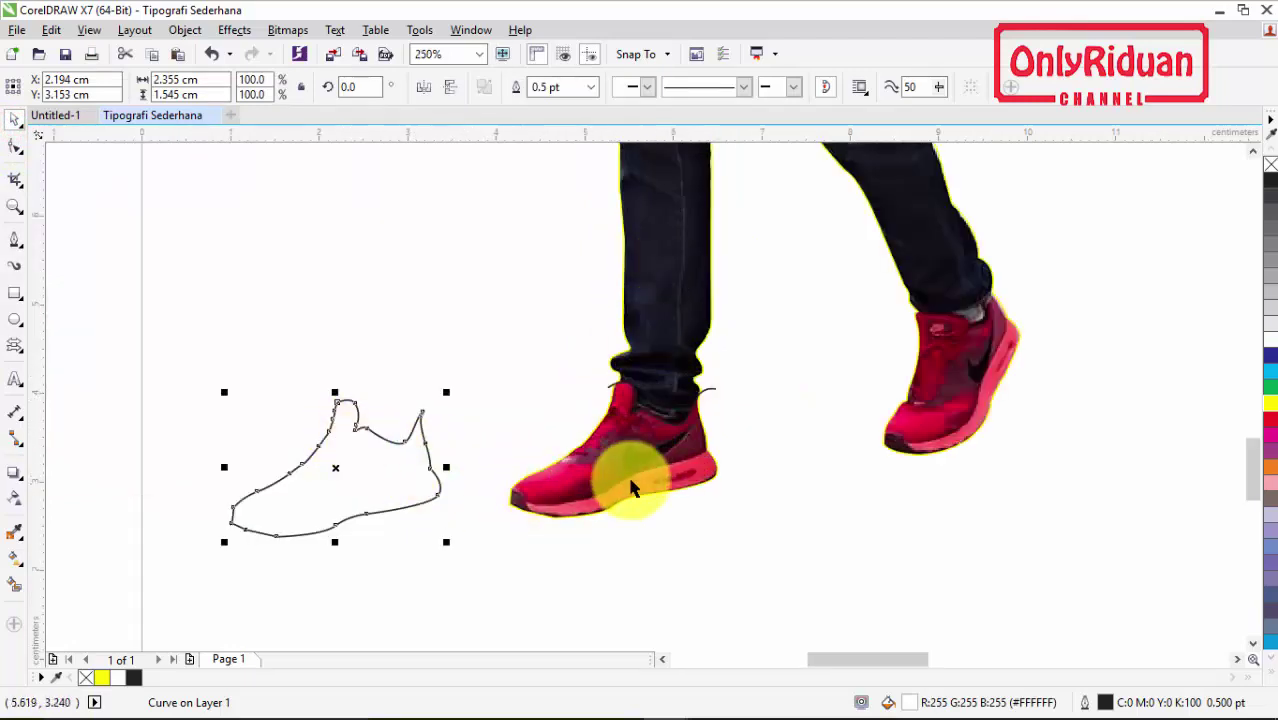
pyautogui.scroll(-2, 633, 288)
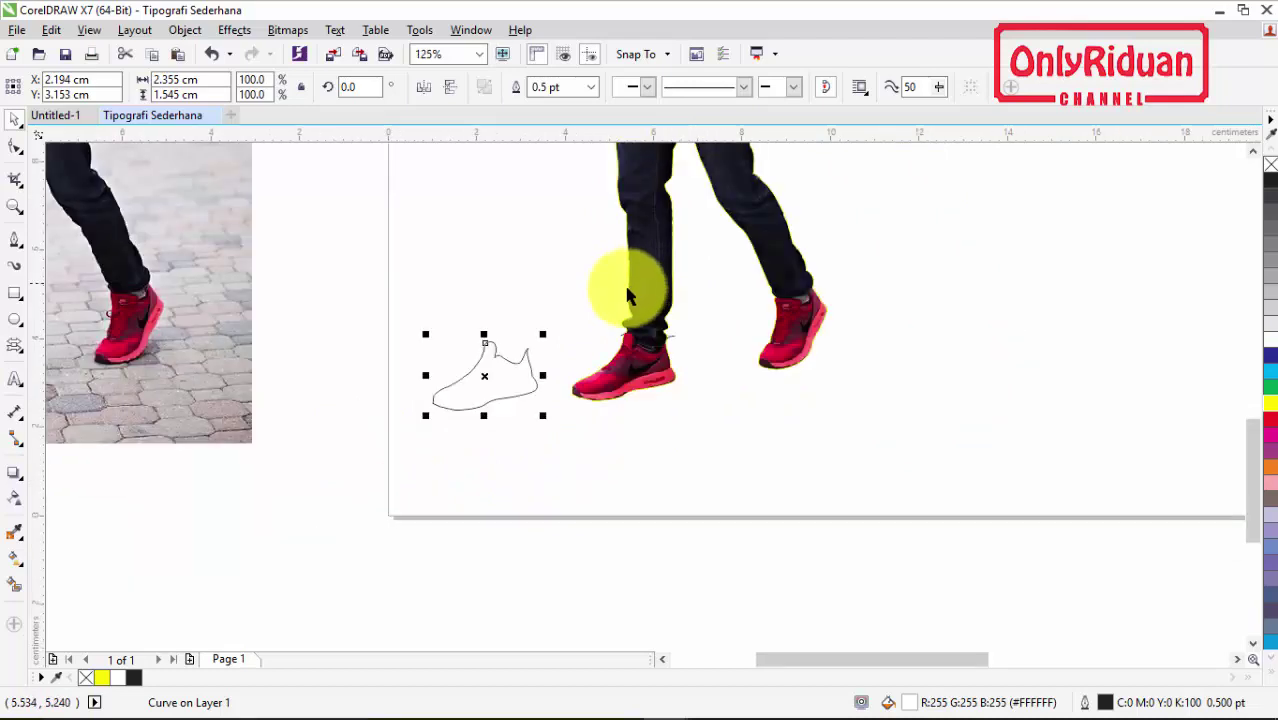
pyautogui.moveTo(548, 360); pyautogui.dragTo(705, 393)
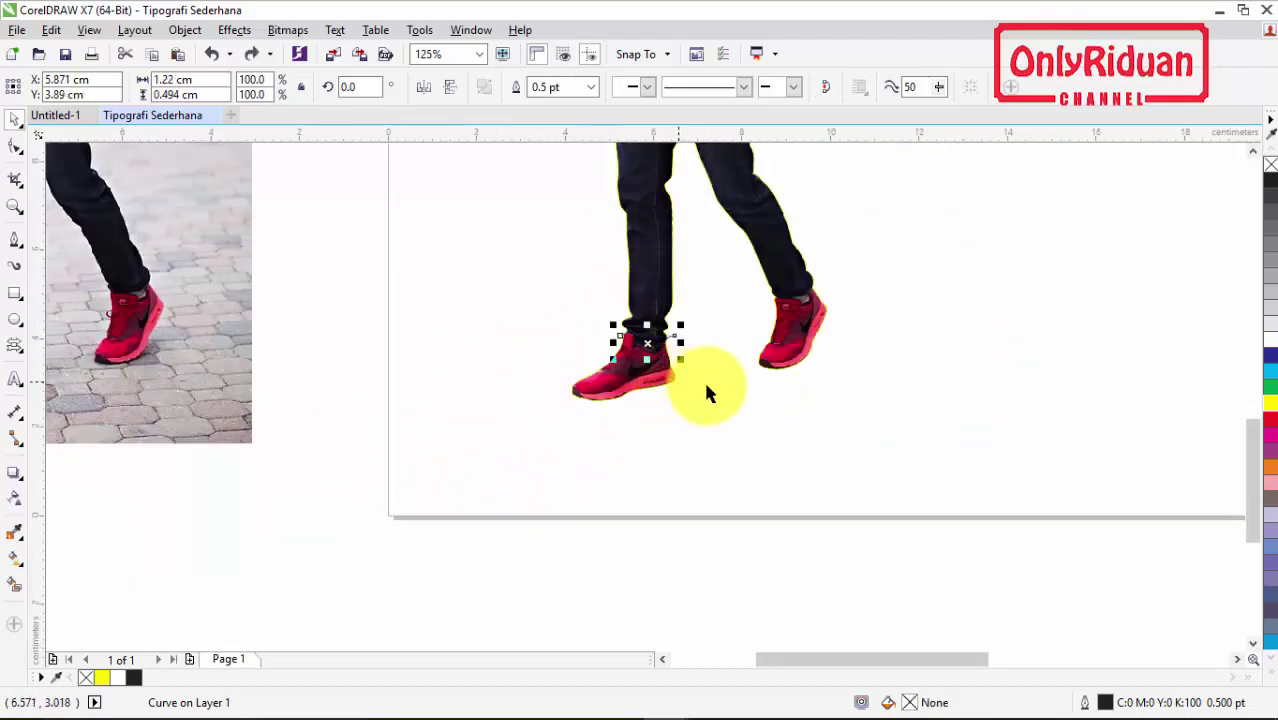
# Step: Draw a Pen curve about 1 cm wide along the rear shoe's collar, extending both ends past the yellow outline
pyautogui.click(1220, 660)
pyautogui.scroll(4, 537, 285)
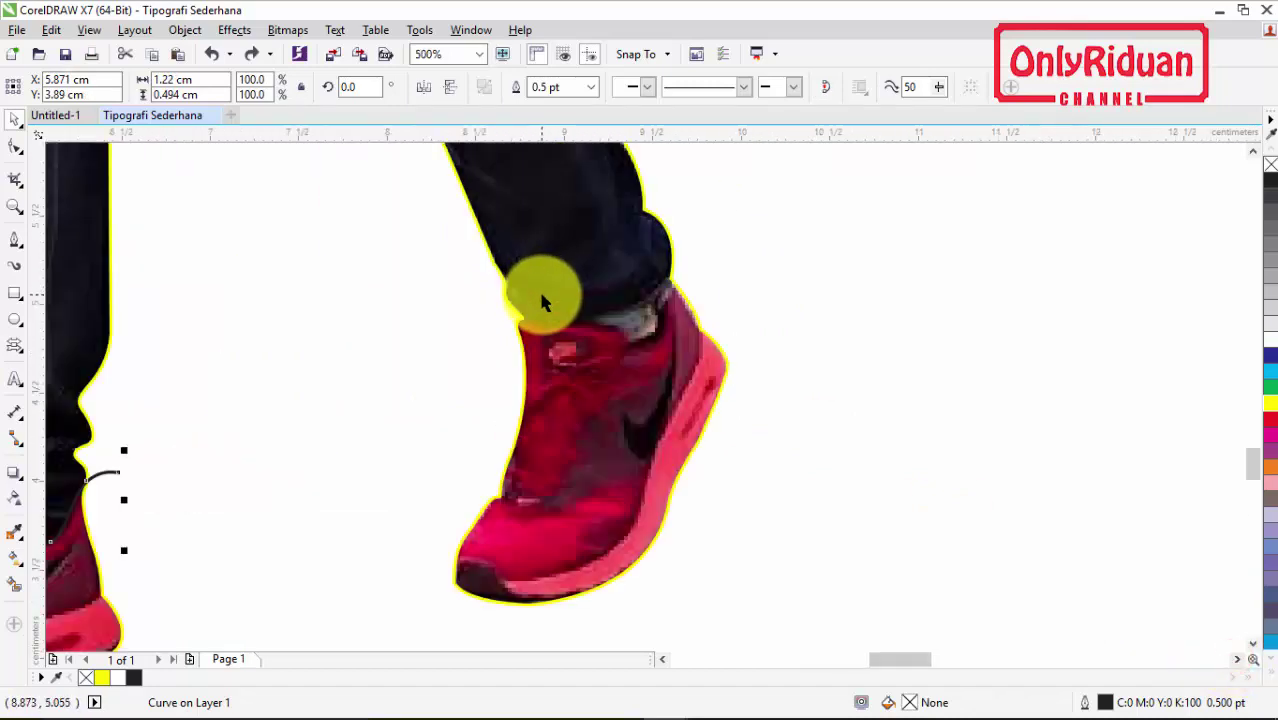
pyautogui.click(16, 241)
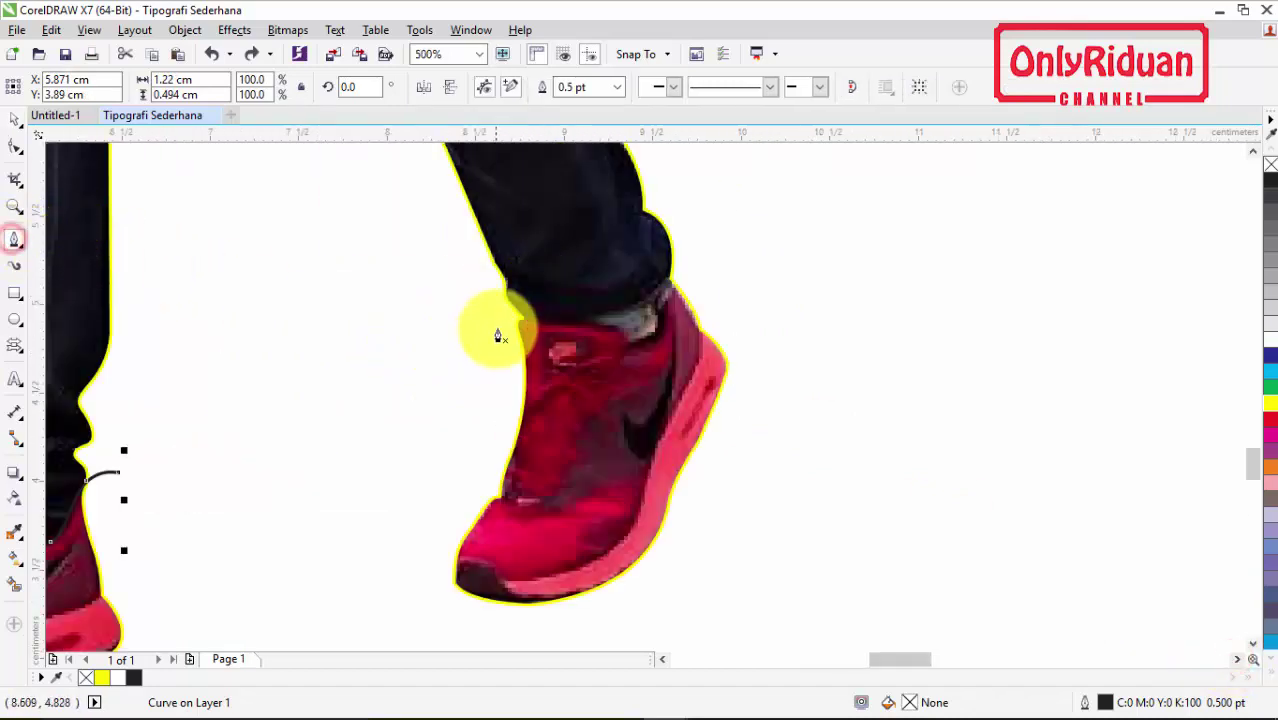
pyautogui.click(500, 320)
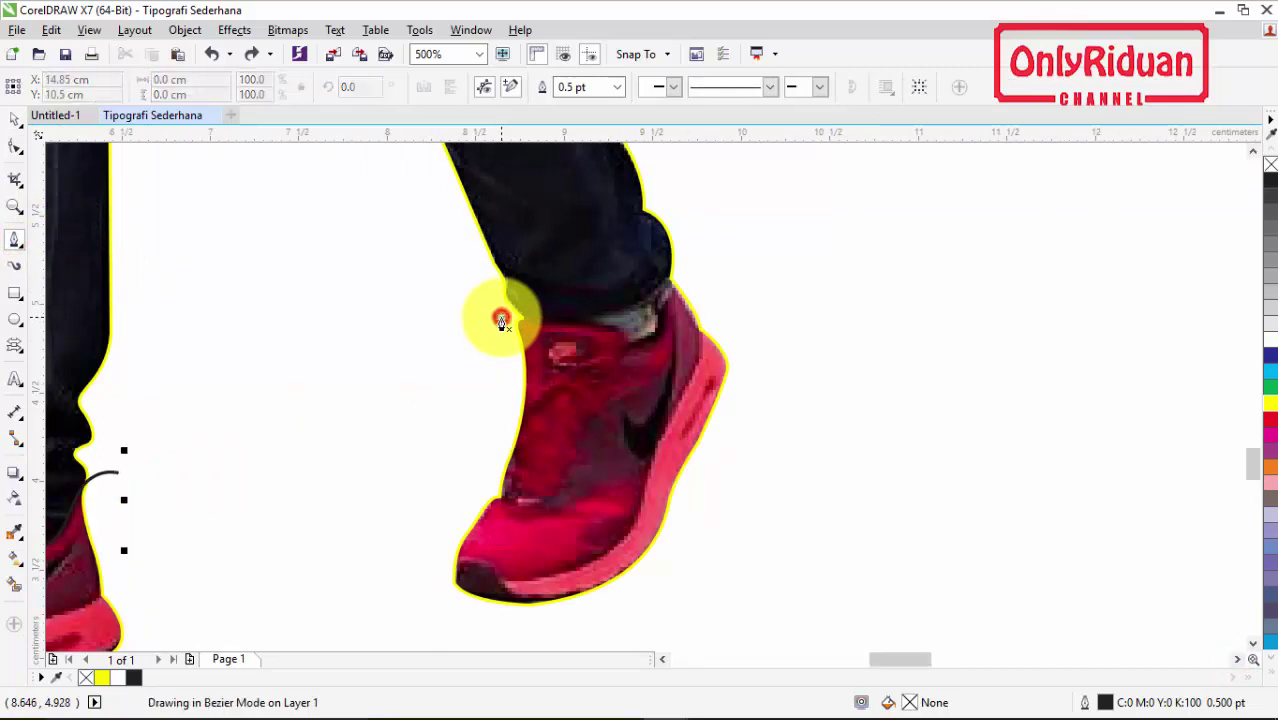
pyautogui.click(581, 322)
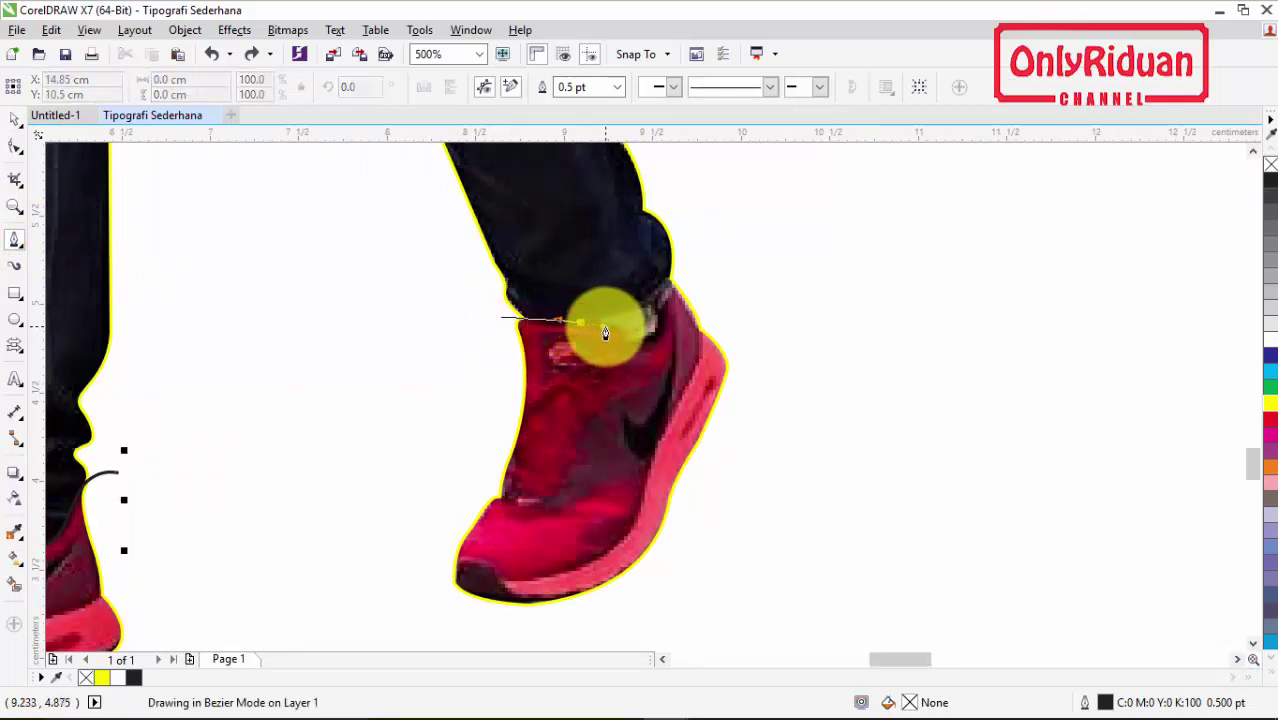
pyautogui.moveTo(605, 333); pyautogui.dragTo(639, 348)
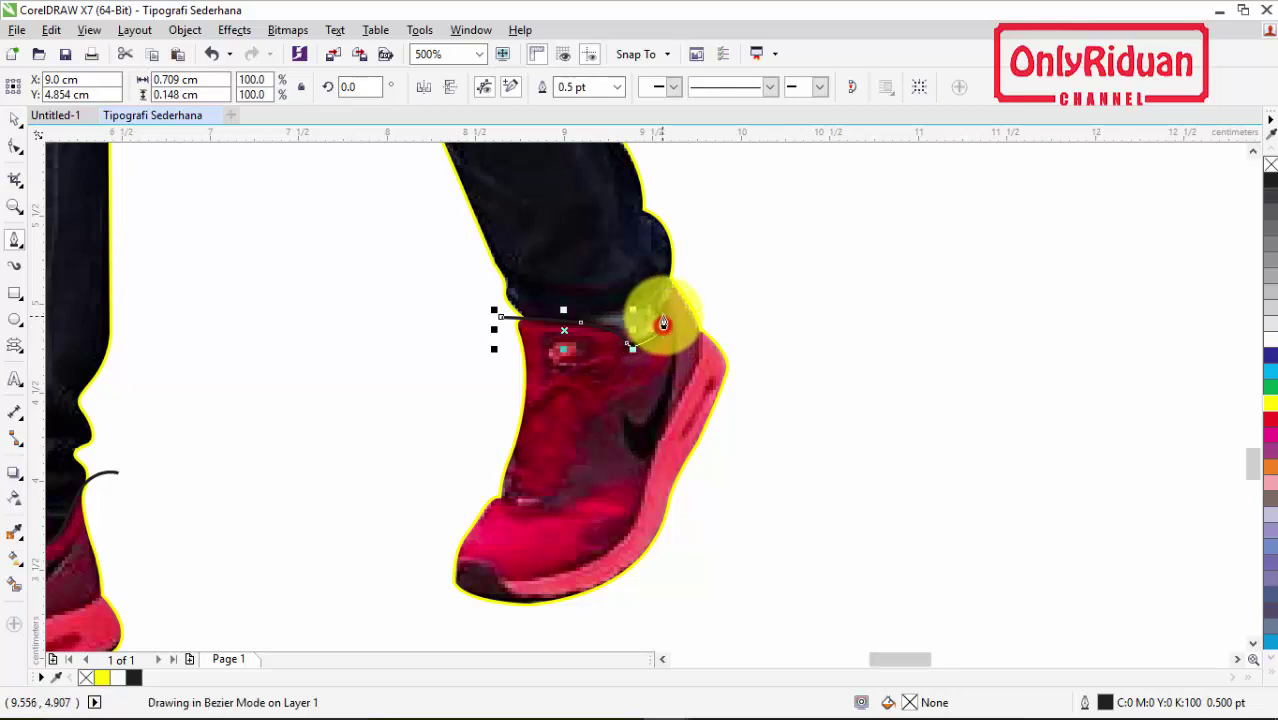
pyautogui.moveTo(662, 315)
pyautogui.mouseDown()
pyautogui.moveTo(668, 278)
pyautogui.moveTo(700, 247)
pyautogui.mouseUp()
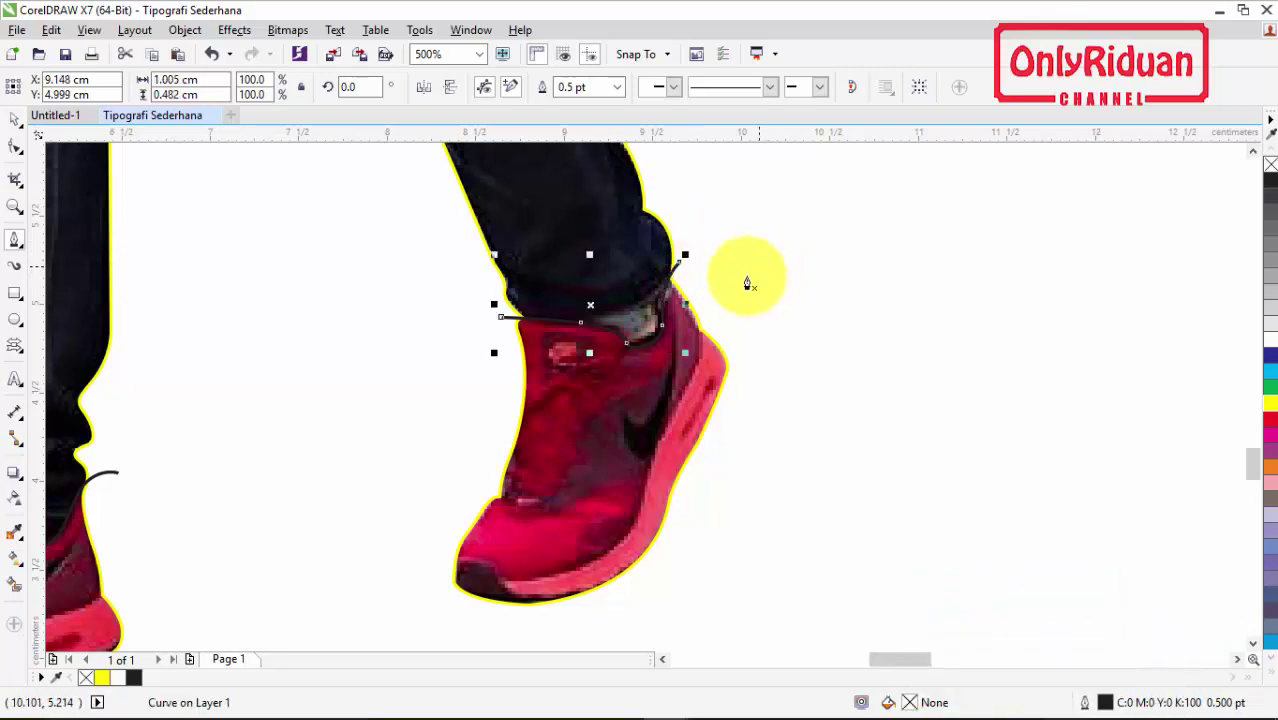
# Step: Start a Pen curve outside the outline near the shirt's front hem corner, tracing about 1.19 cm up the edge beside the partly hidden arm
pyautogui.scroll(-2, 613, 337)
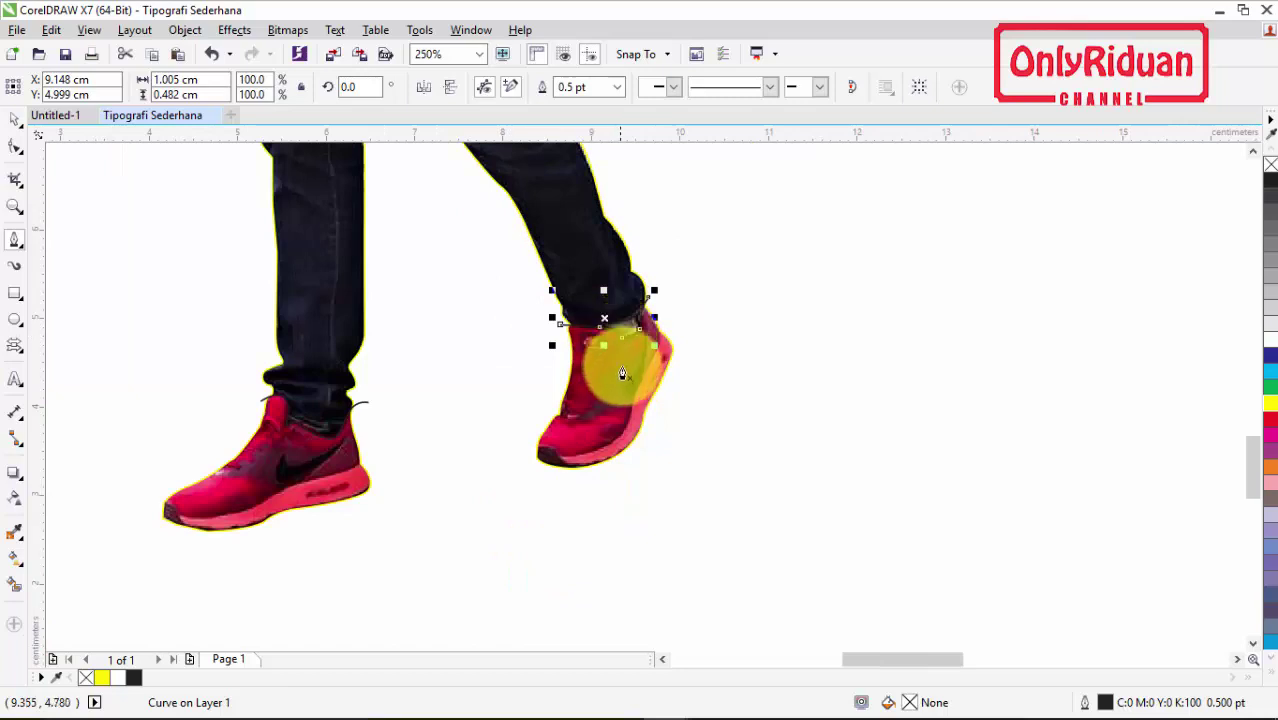
pyautogui.click(1253, 148)
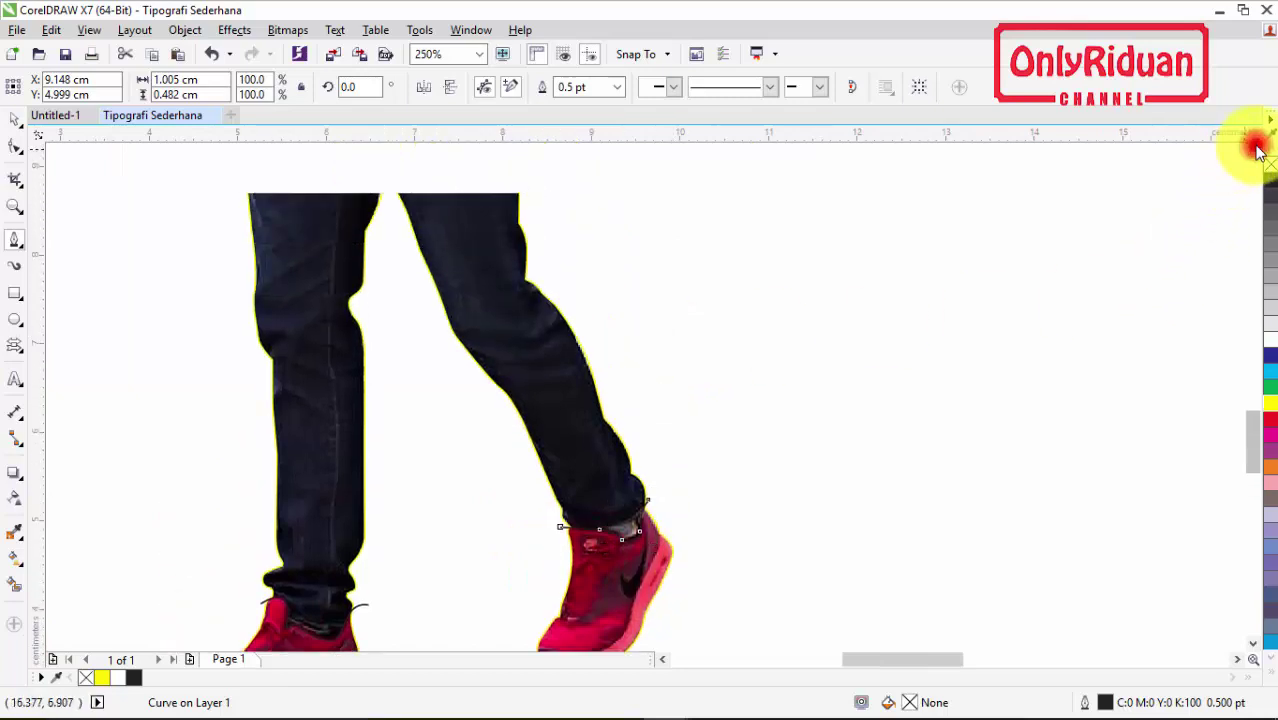
pyautogui.click(1257, 148)
pyautogui.click(1257, 148)
pyautogui.click(1257, 148)
pyautogui.click(1257, 148)
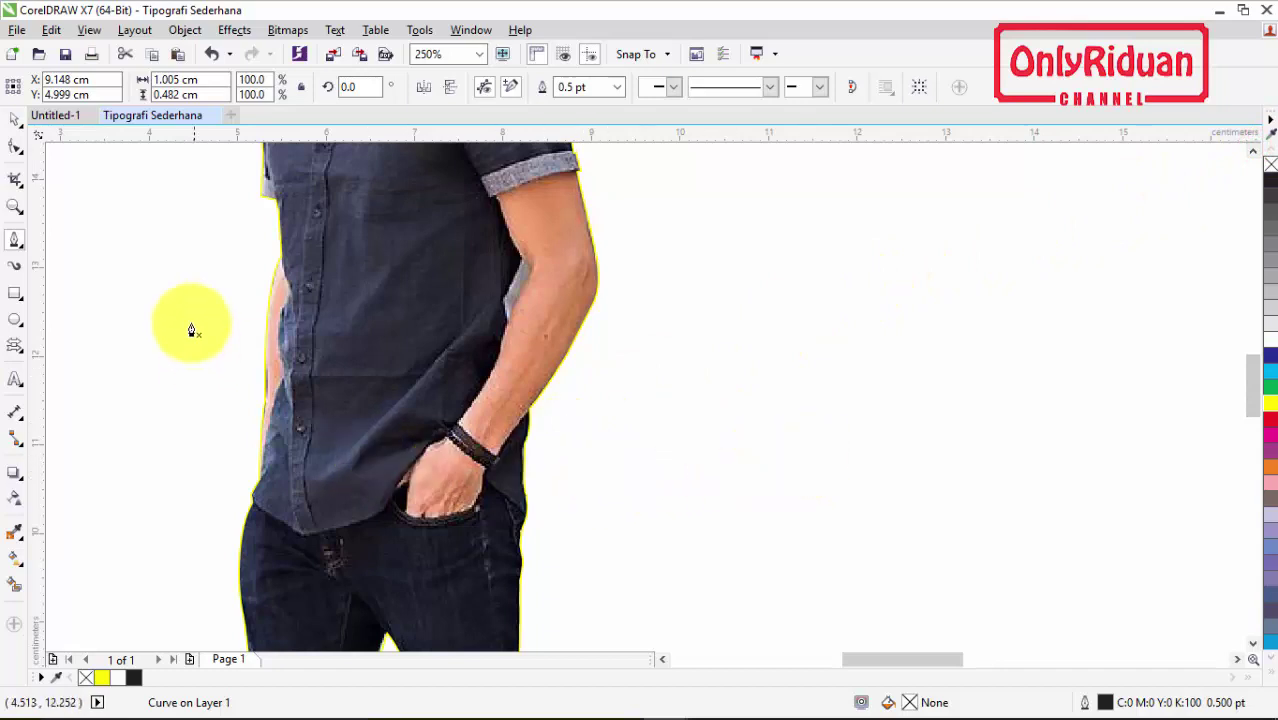
pyautogui.scroll(2, 251, 262)
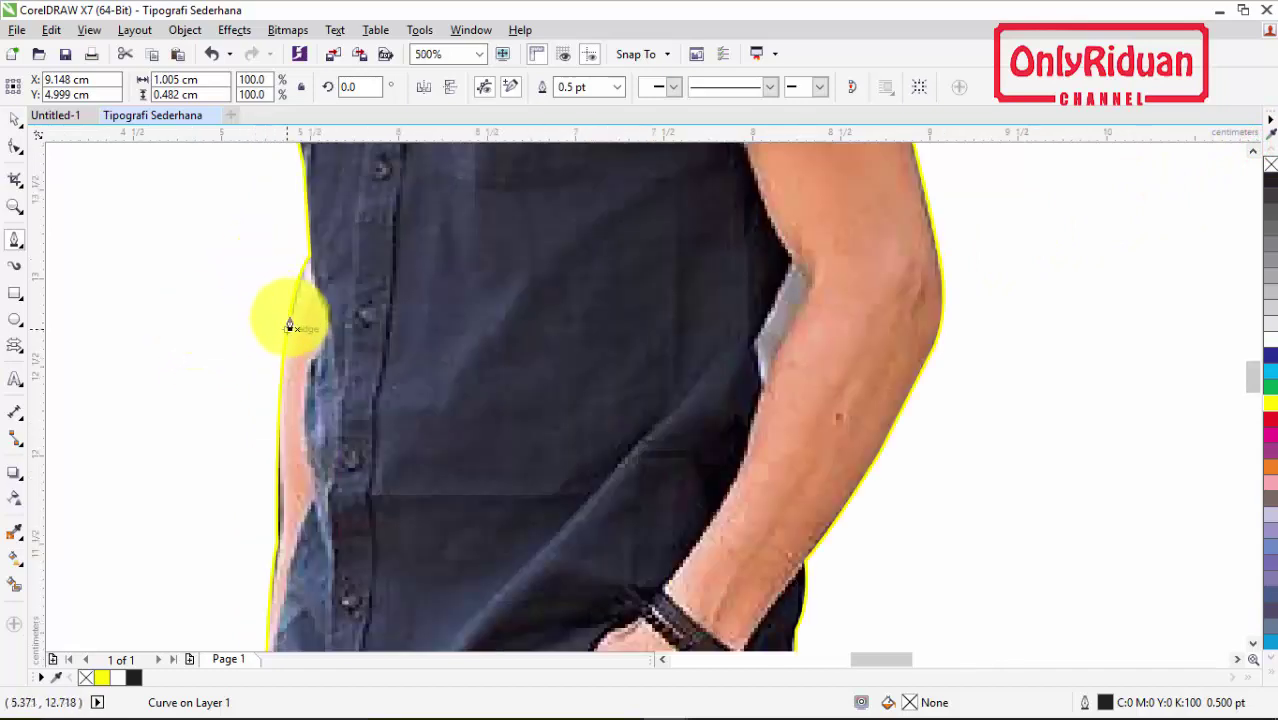
pyautogui.scroll(-2, 289, 325)
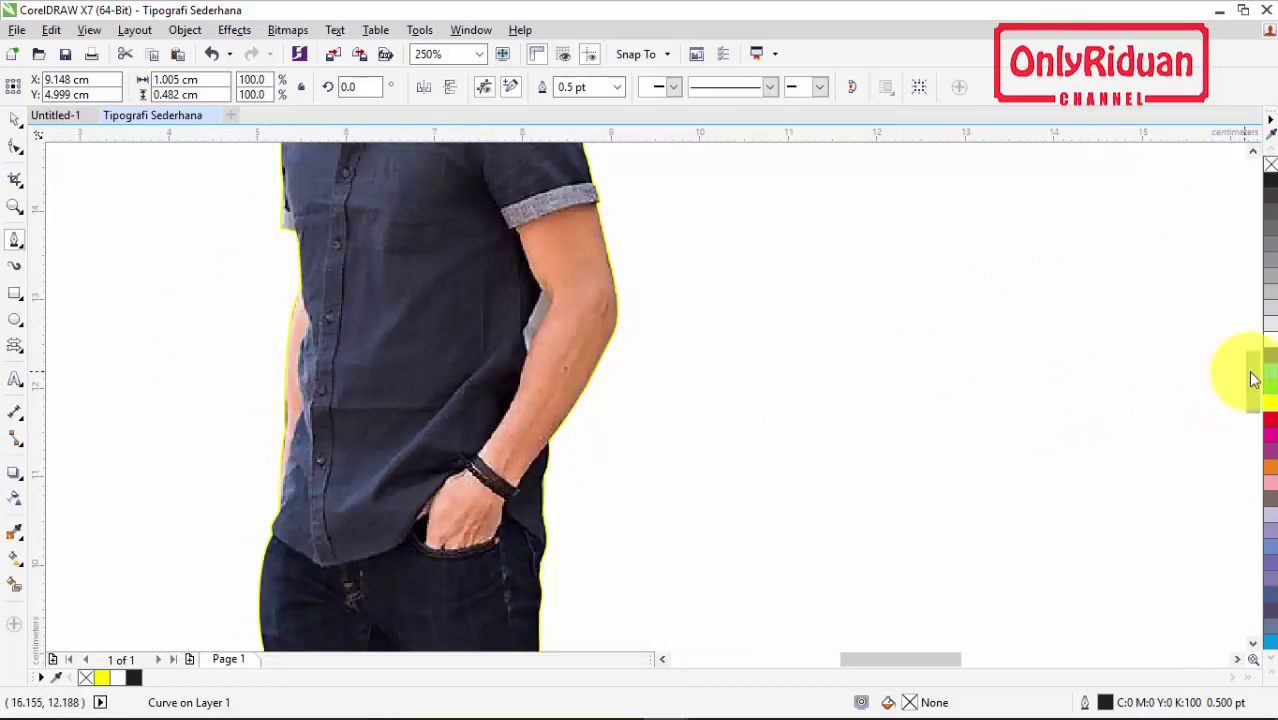
pyautogui.scroll(-2, 1253, 380)
pyautogui.scroll(2, 285, 502)
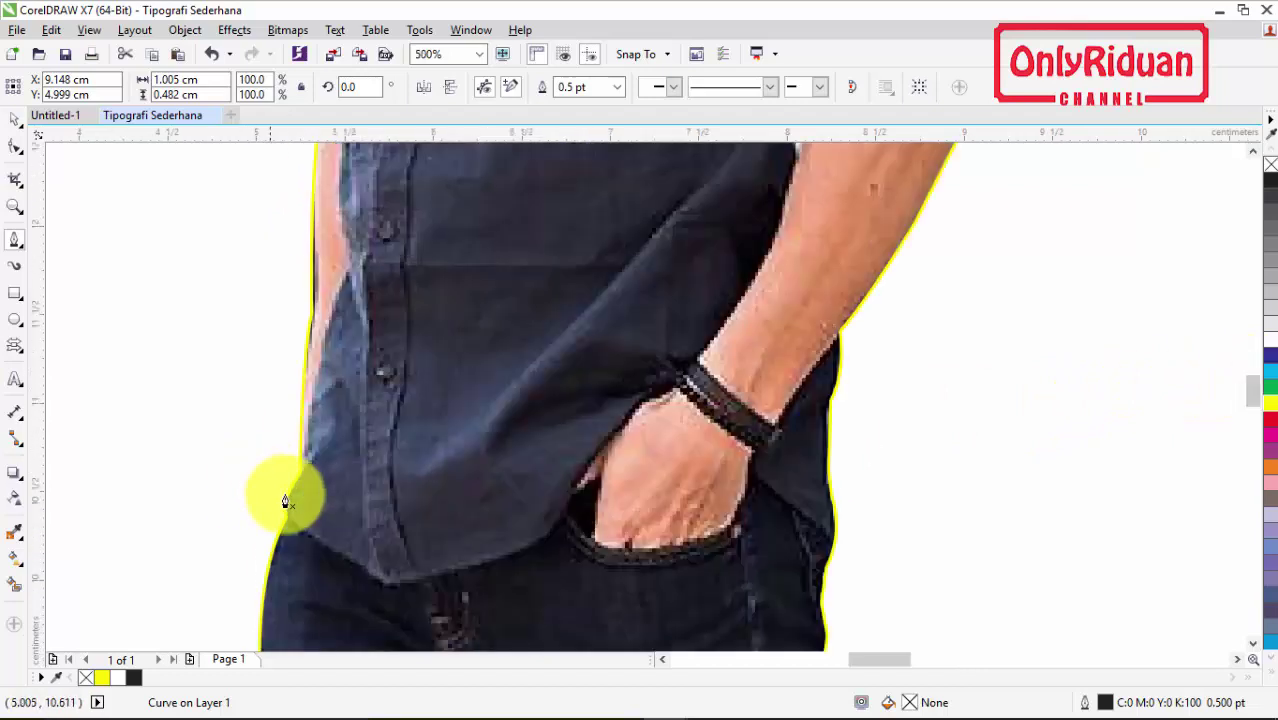
pyautogui.click(266, 487)
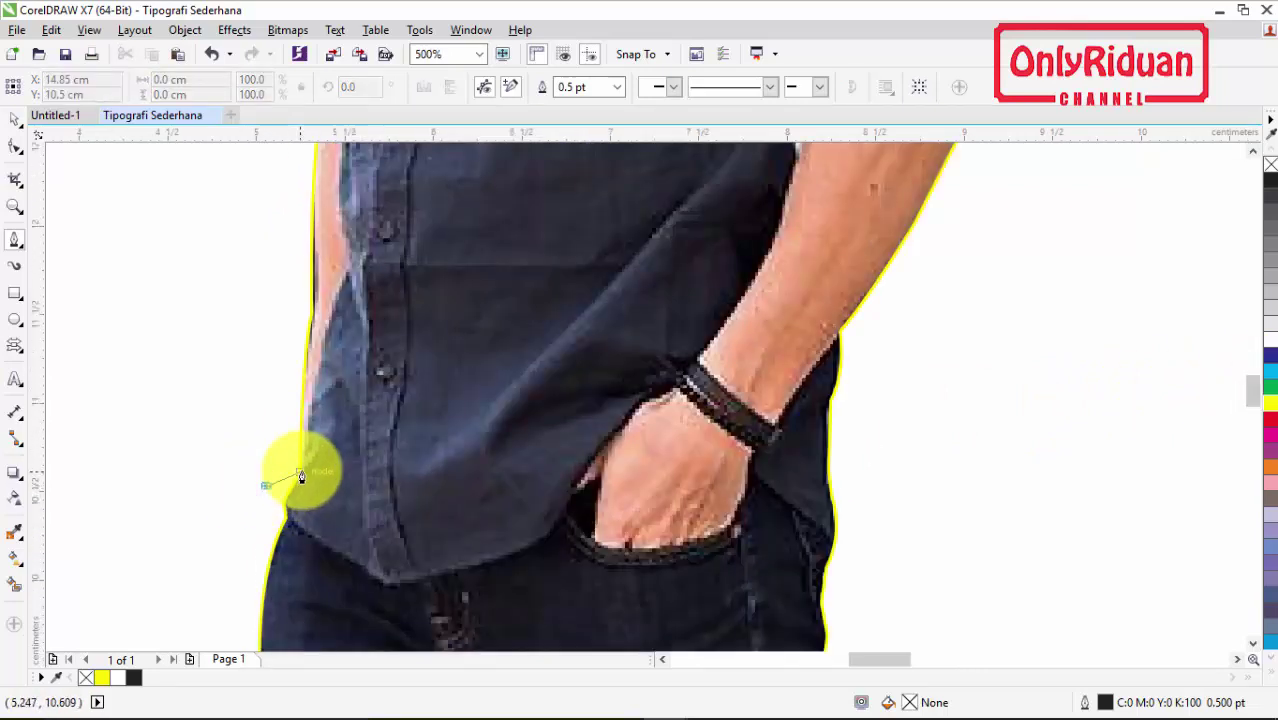
pyautogui.click(301, 474)
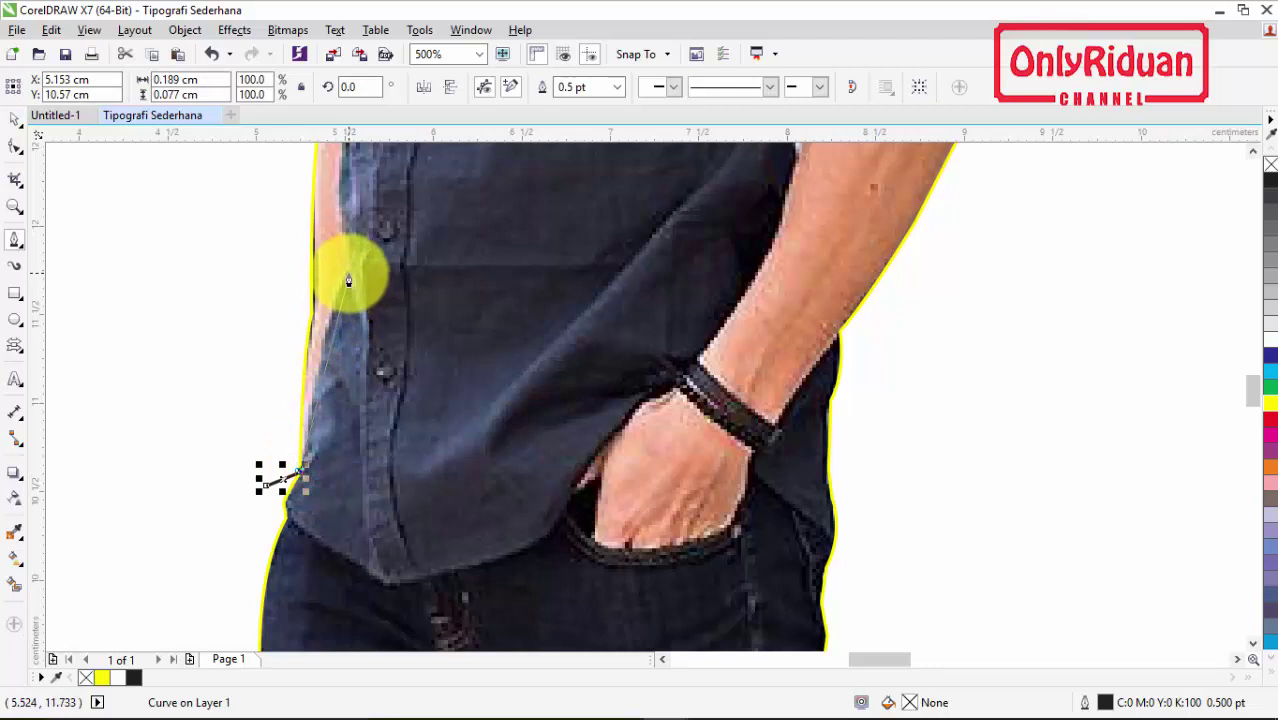
pyautogui.moveTo(346, 281)
pyautogui.mouseDown()
pyautogui.moveTo(392, 230)
pyautogui.moveTo(378, 210)
pyautogui.mouseUp()
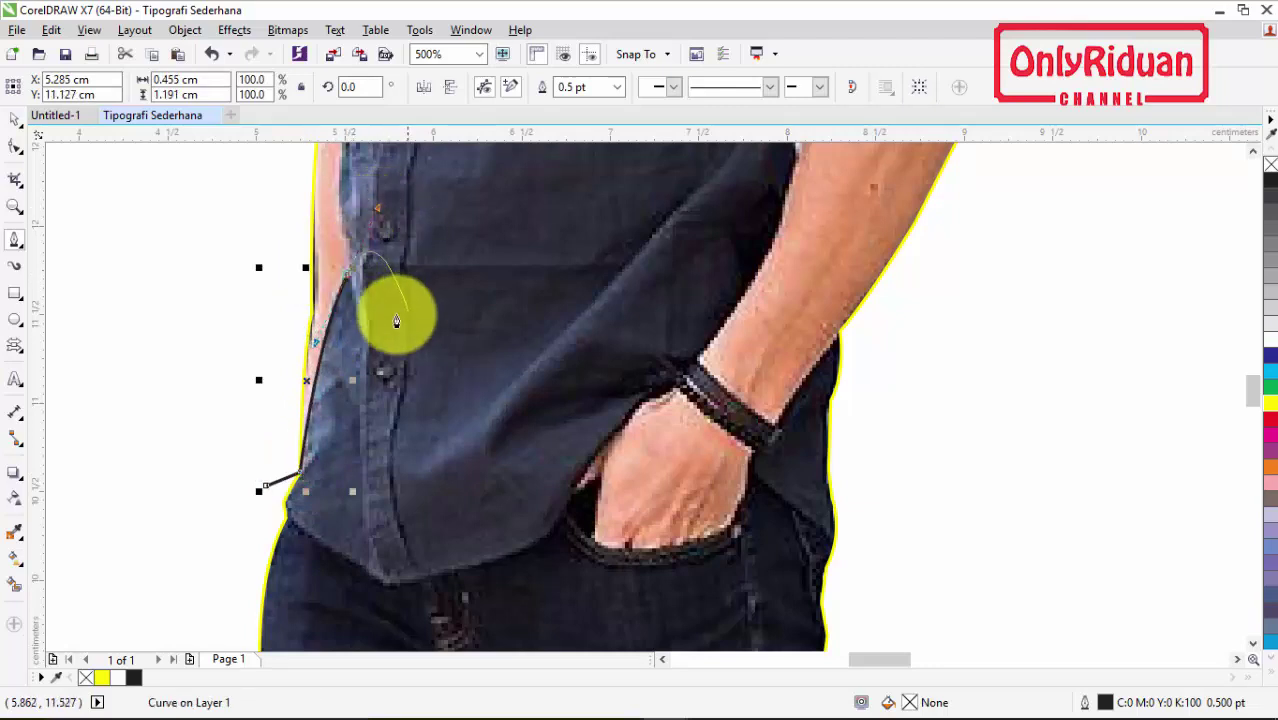
pyautogui.click(346, 279)
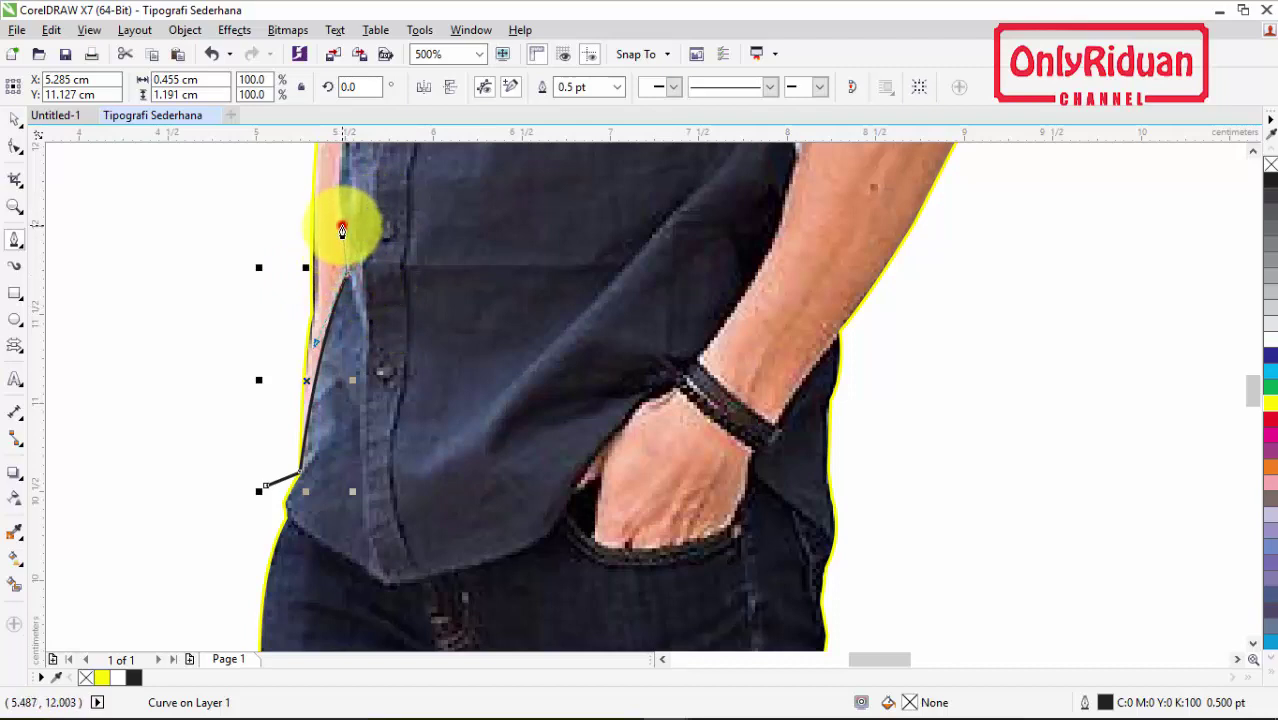
# Step: Continue the curve up the shirt edge to the top of the partly hidden arm, ending outside the outline at about 2.71 cm tall
pyautogui.click(342, 229)
pyautogui.moveTo(330, 209); pyautogui.dragTo(337, 170)
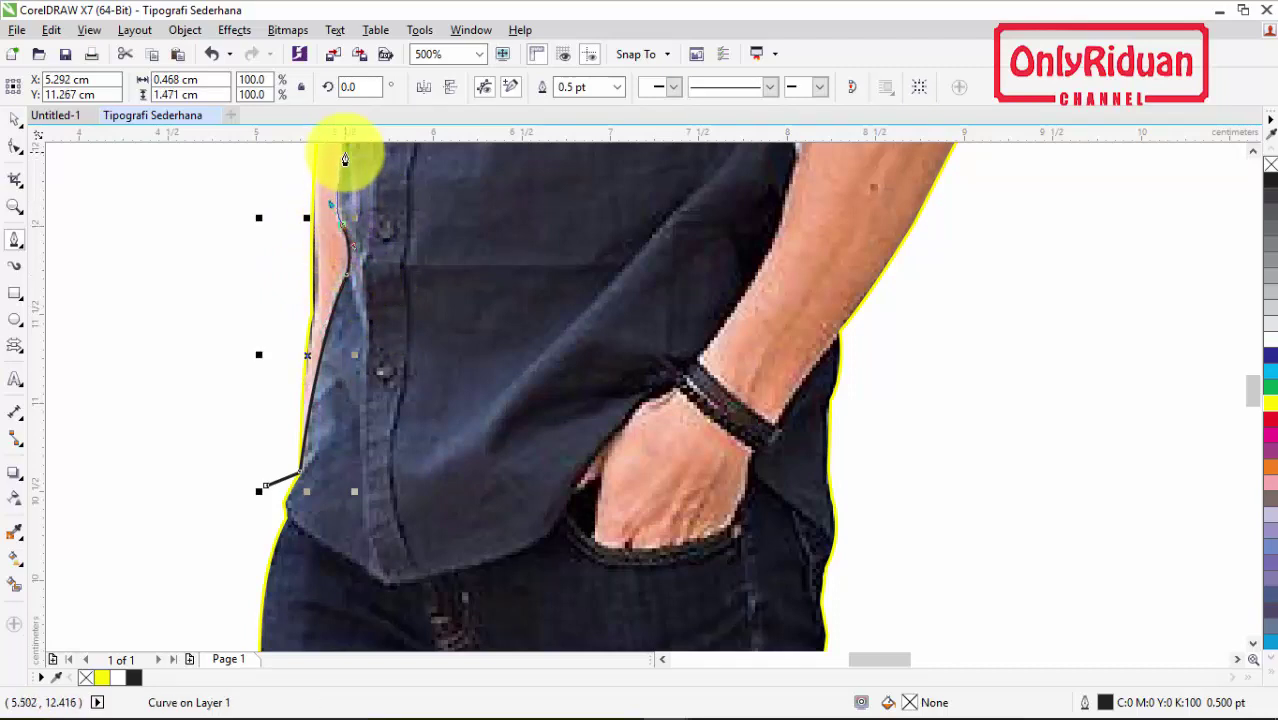
pyautogui.click(342, 149)
pyautogui.scroll(4, 357, 228)
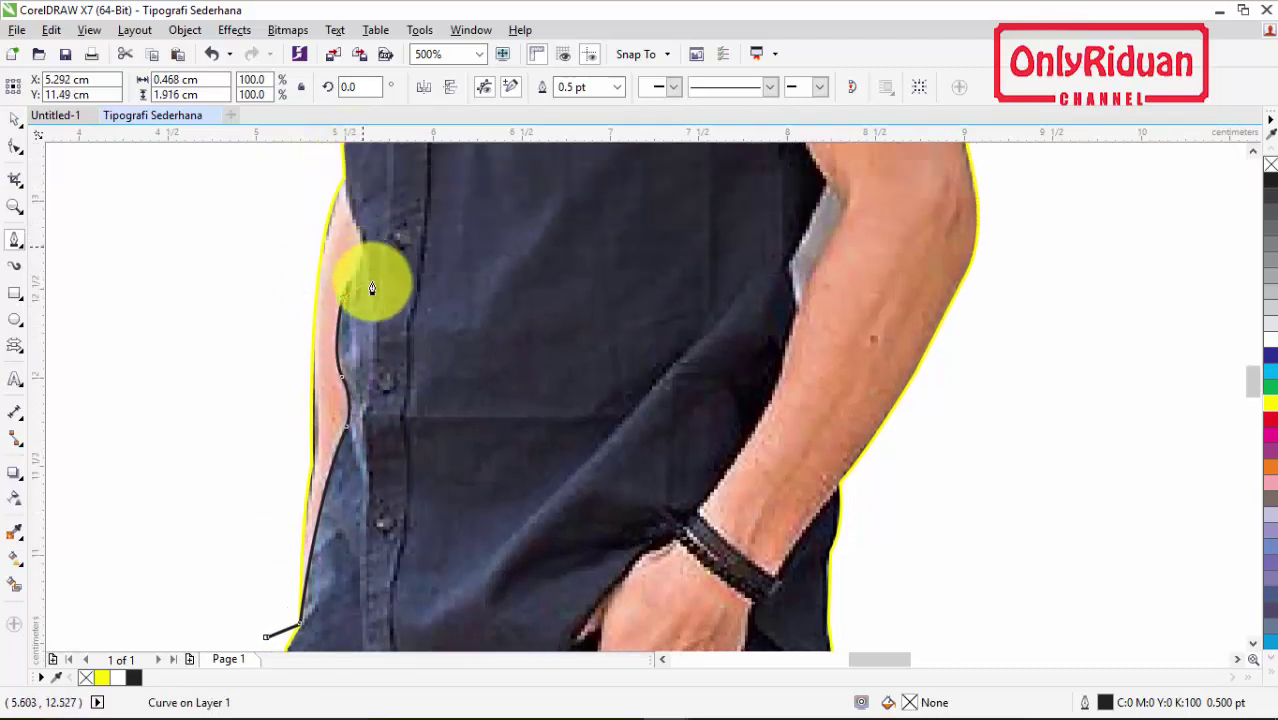
pyautogui.moveTo(359, 302)
pyautogui.mouseDown()
pyautogui.moveTo(337, 197)
pyautogui.moveTo(289, 203)
pyautogui.mouseUp()
pyautogui.press('Escape')
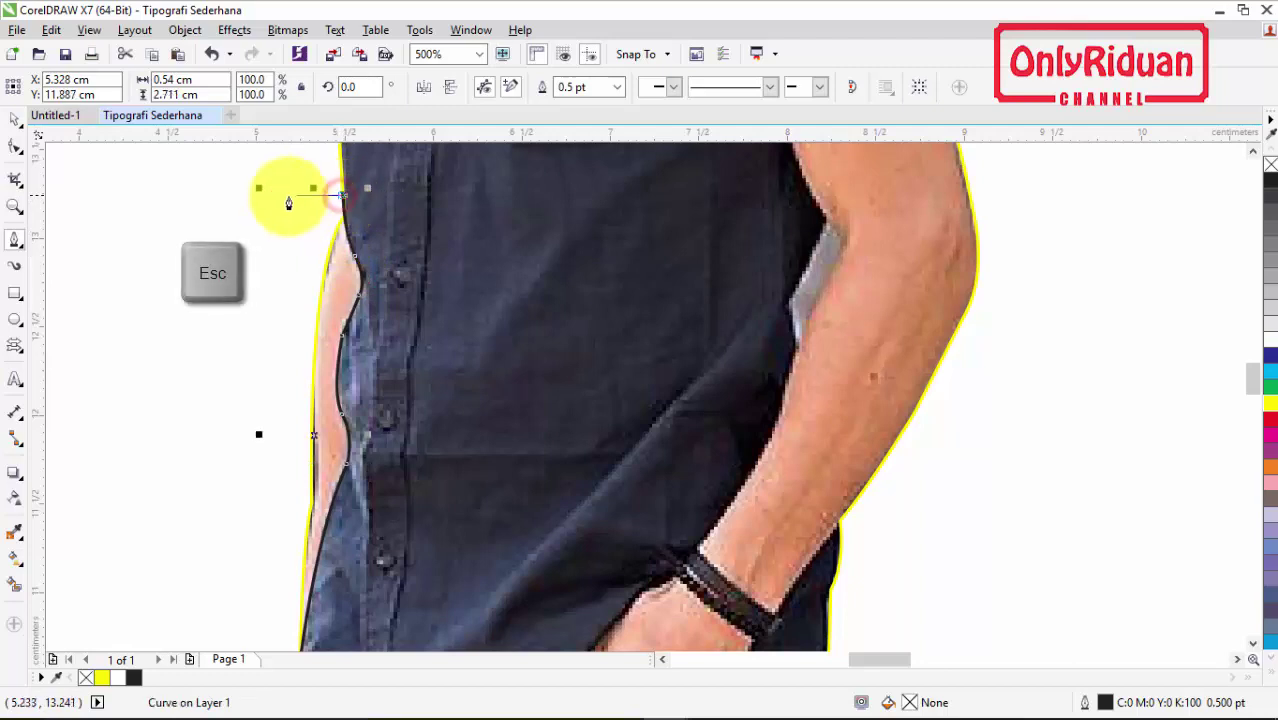
pyautogui.click(284, 199)
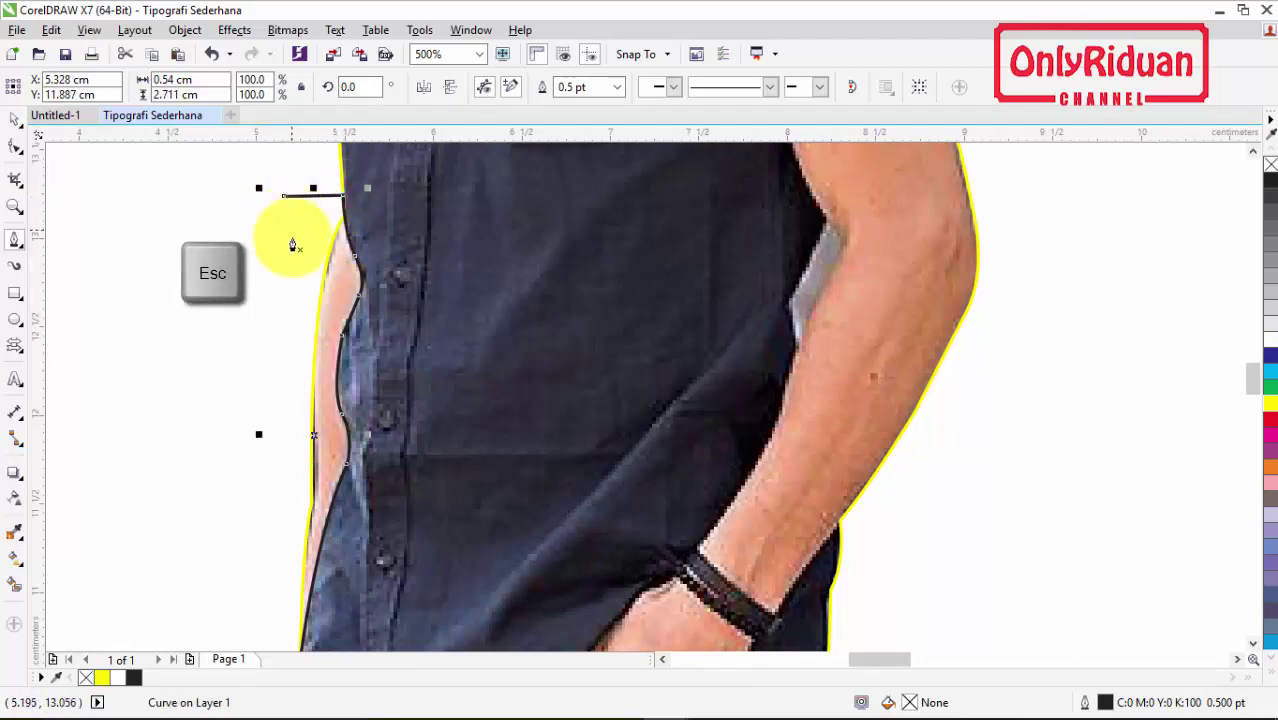
# Step: Start another Pen curve outside the outline at the shirt's front hem corner and trace the hem's lowest bend, about 0.88 cm wide
pyautogui.scroll(-3, 285, 277)
pyautogui.scroll(2, 252, 320)
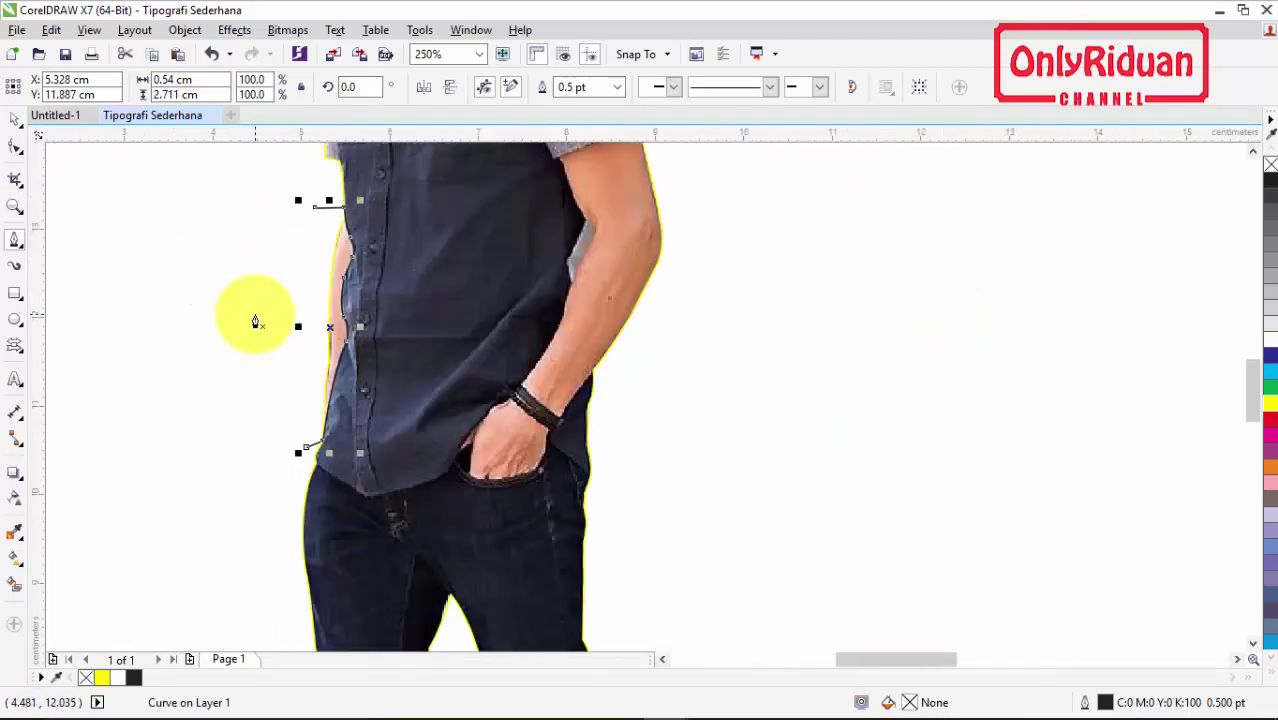
pyautogui.scroll(-2, 255, 320)
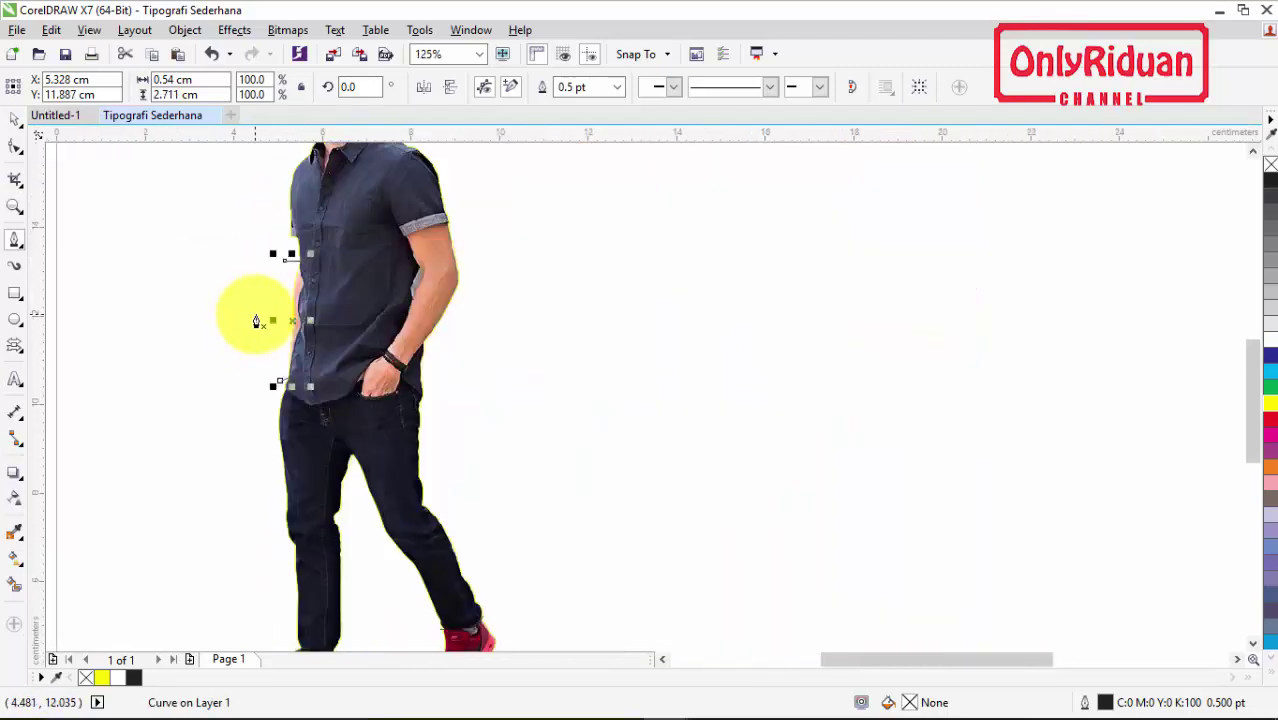
pyautogui.click(1256, 152)
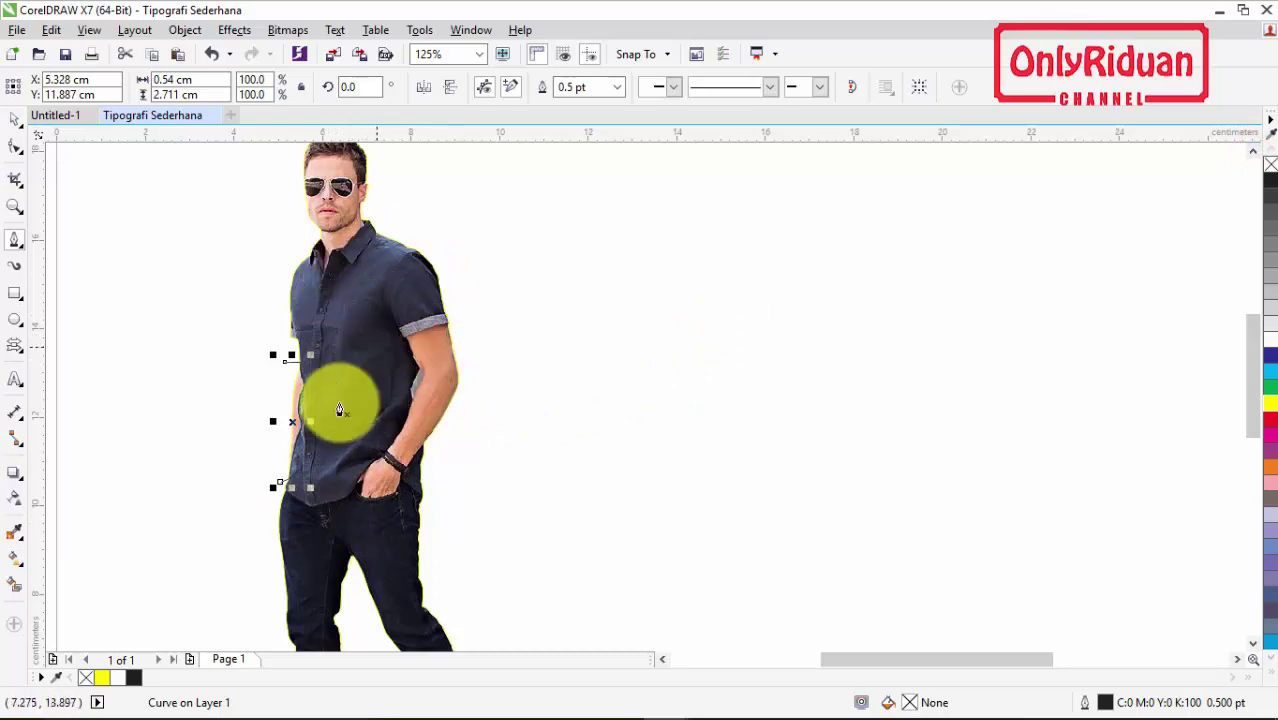
pyautogui.scroll(2, 311, 489)
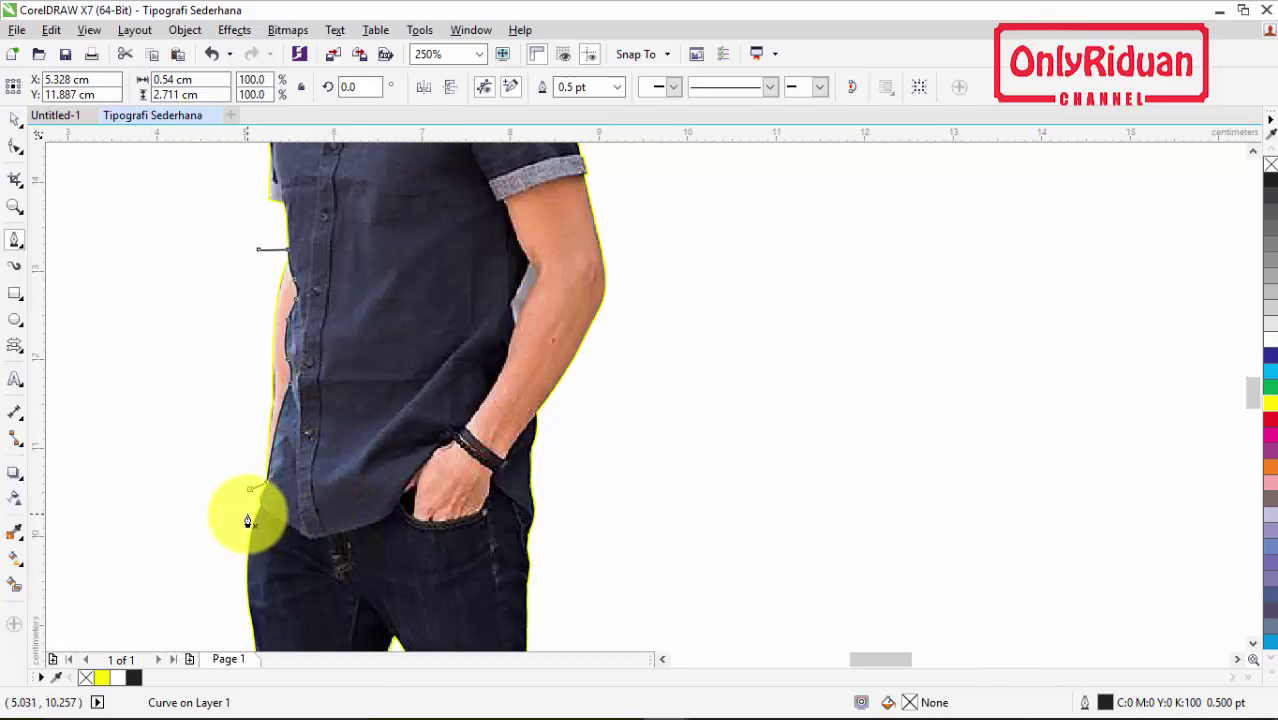
pyautogui.scroll(2, 248, 521)
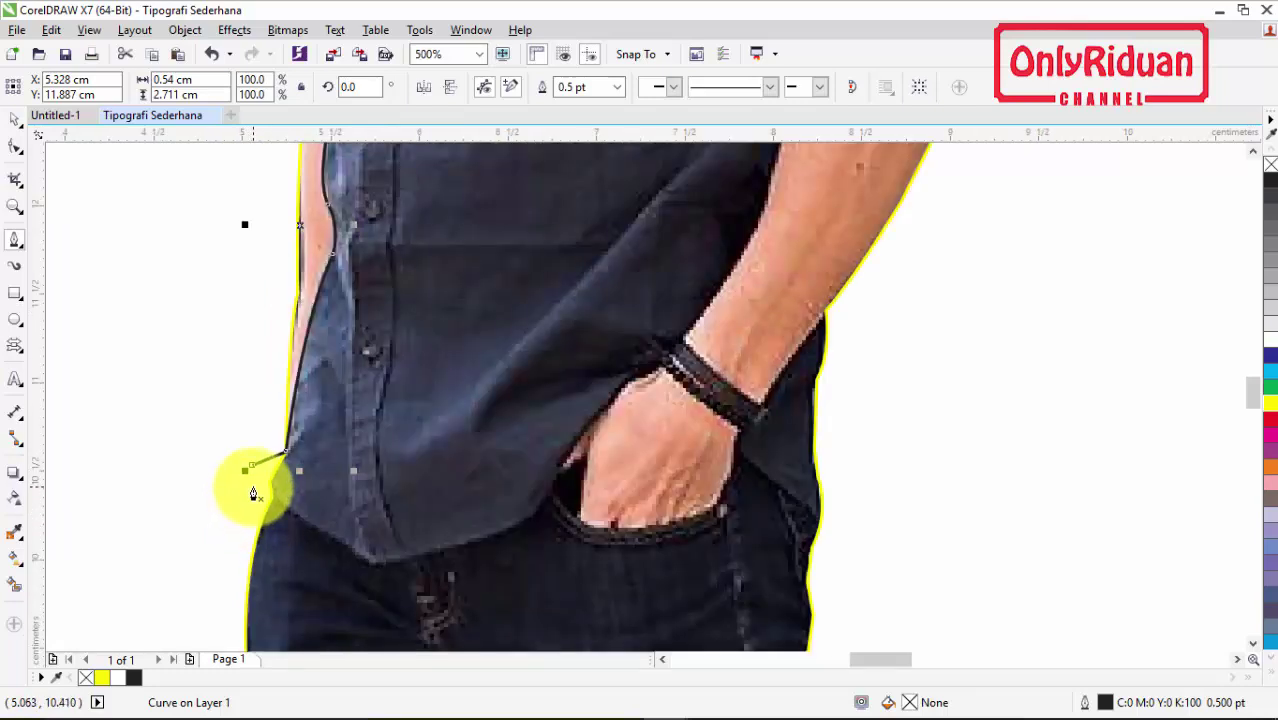
pyautogui.click(253, 488)
pyautogui.moveTo(272, 503); pyautogui.dragTo(410, 559)
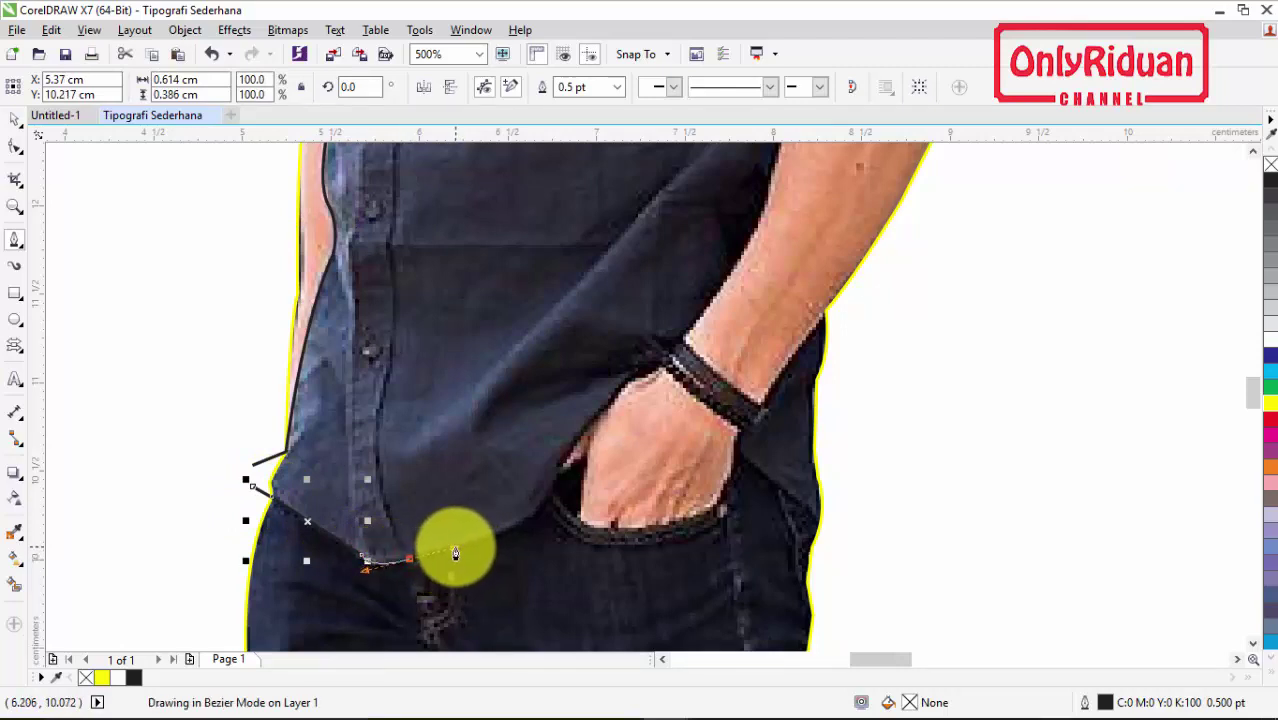
pyautogui.moveTo(455, 553); pyautogui.dragTo(455, 549)
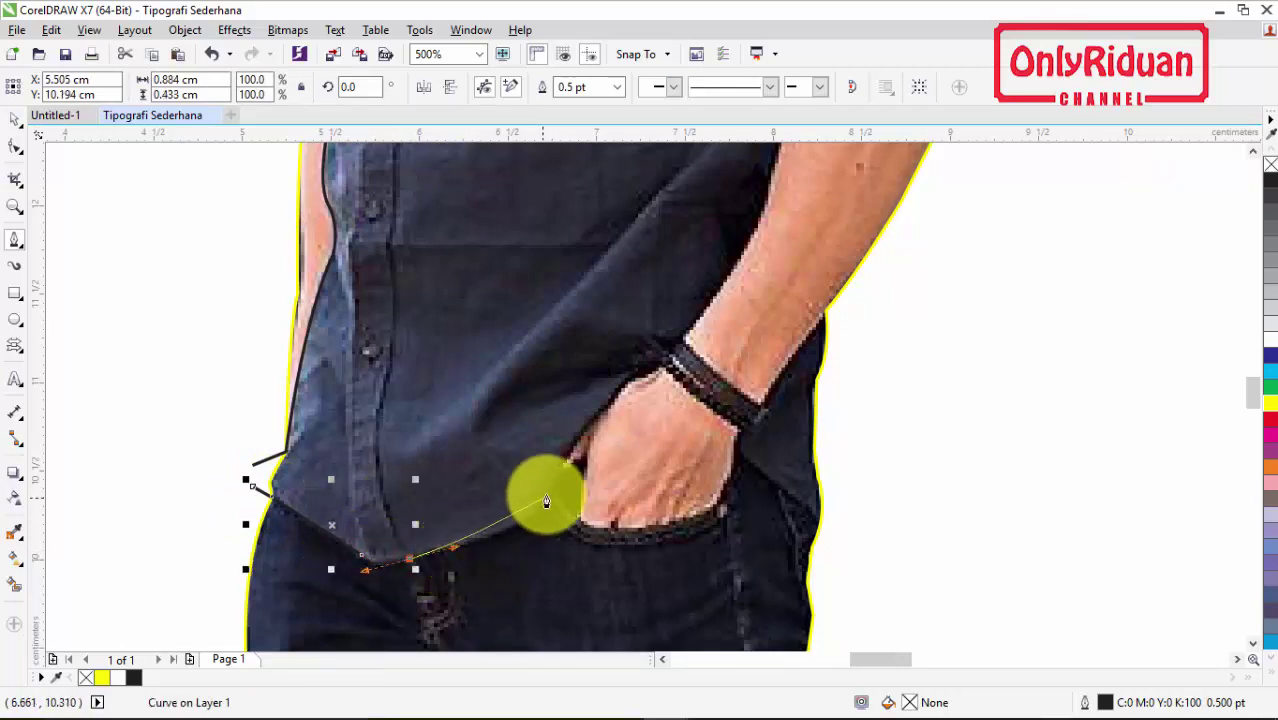
# Step: Continue the hem curve around the pocketed hand to the wristband, reaching about 2.3 cm wide, and colour its outline yellow
pyautogui.moveTo(555, 479)
pyautogui.mouseDown()
pyautogui.moveTo(562, 445)
pyautogui.moveTo(585, 428)
pyautogui.moveTo(570, 419)
pyautogui.mouseUp()
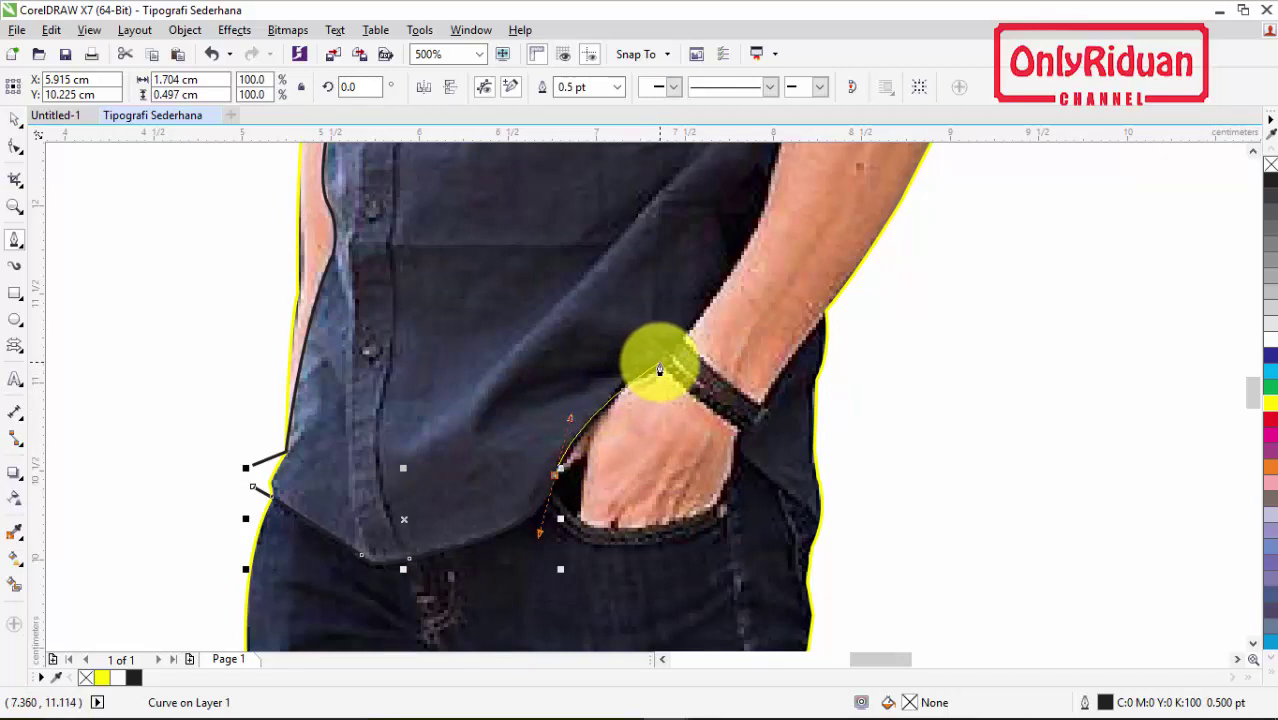
pyautogui.moveTo(659, 366)
pyautogui.mouseDown()
pyautogui.moveTo(681, 361)
pyautogui.moveTo(704, 310)
pyautogui.mouseUp()
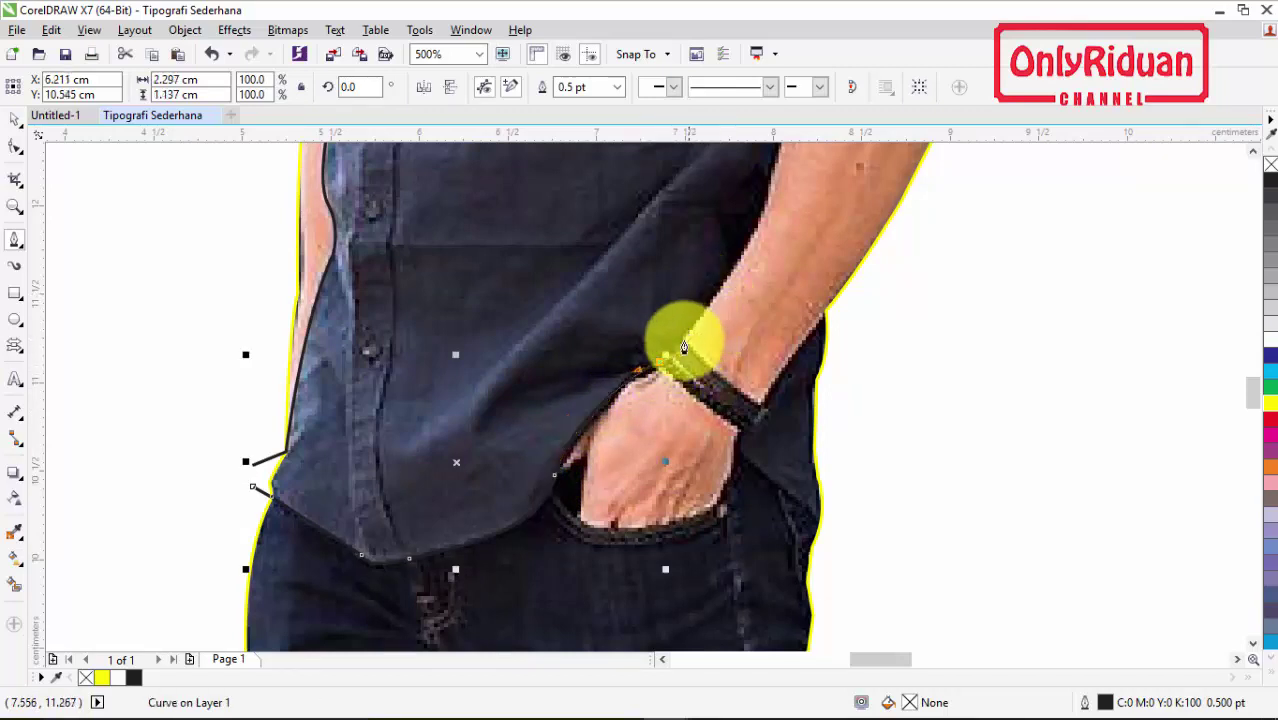
pyautogui.click(657, 366)
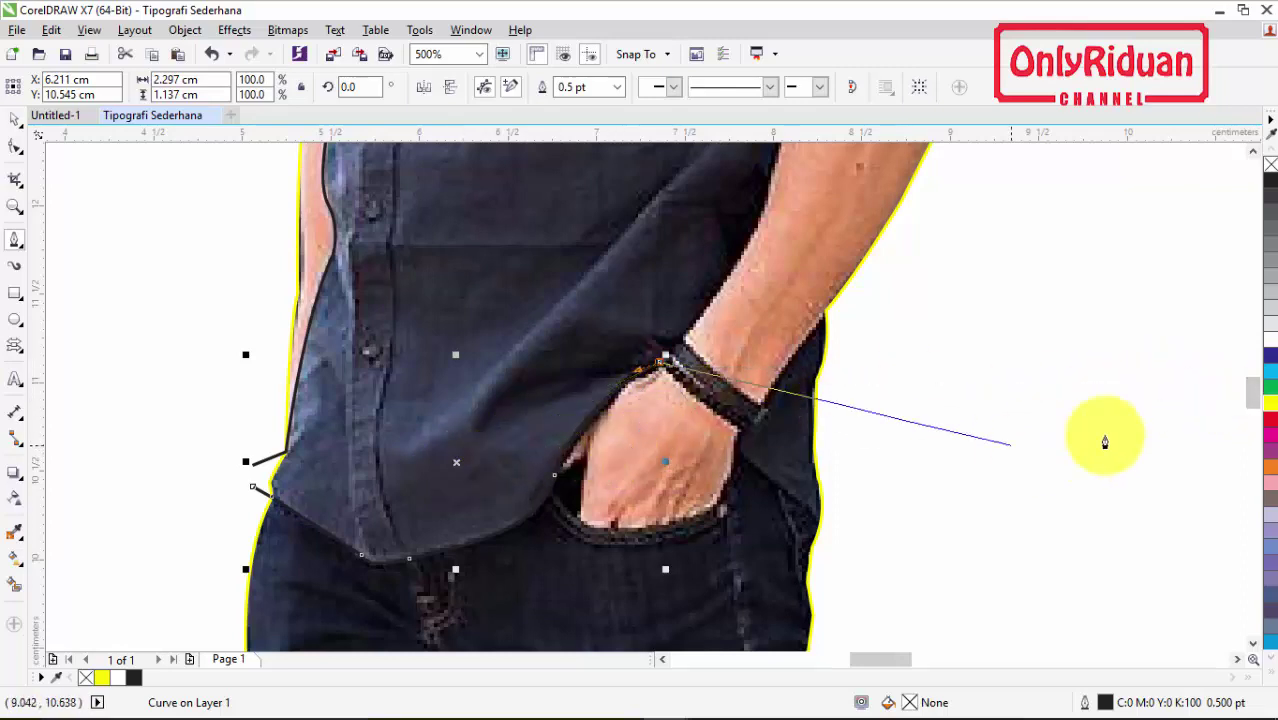
pyautogui.rightClick(1268, 403)
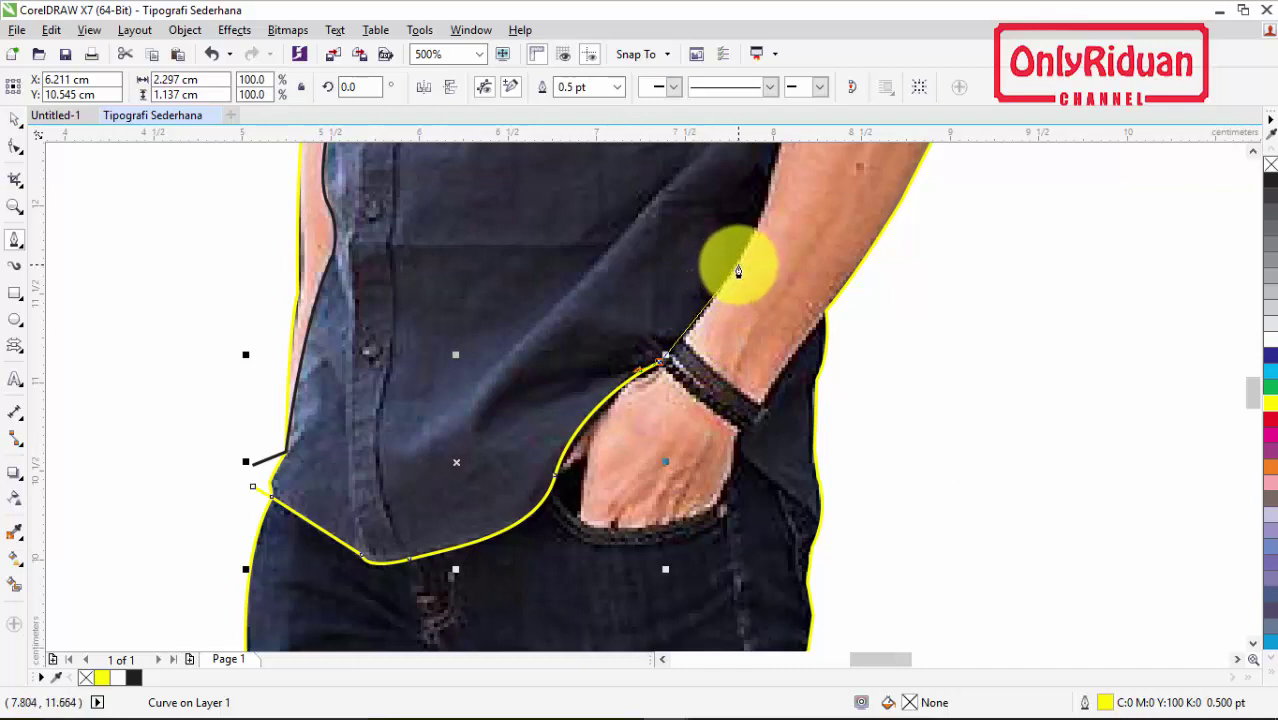
# Step: Continue the yellow curve up the inner edge of the forearm to the elbow bend, reaching about 3.16 by 3.12 cm
pyautogui.moveTo(737, 265); pyautogui.dragTo(759, 237)
pyautogui.scroll(3, 770, 251)
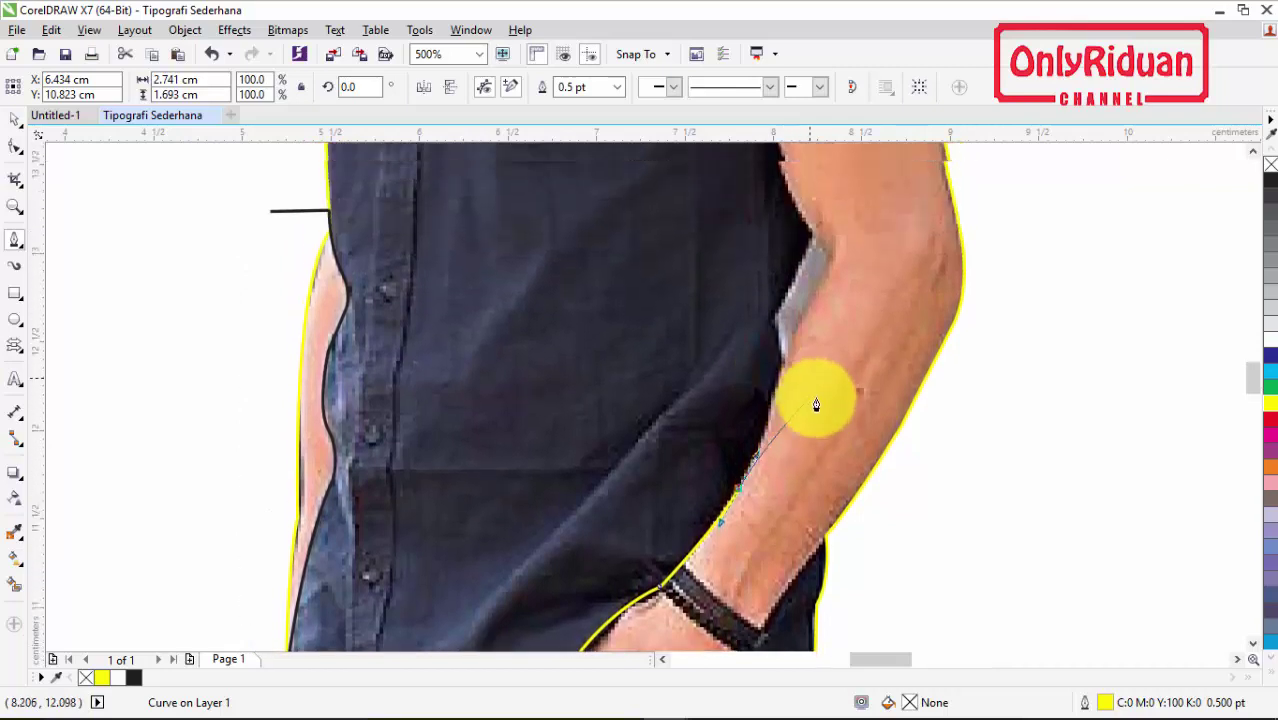
pyautogui.moveTo(781, 369)
pyautogui.mouseDown()
pyautogui.moveTo(800, 328)
pyautogui.moveTo(745, 322)
pyautogui.moveTo(818, 252)
pyautogui.moveTo(809, 226)
pyautogui.moveTo(818, 232)
pyautogui.mouseUp()
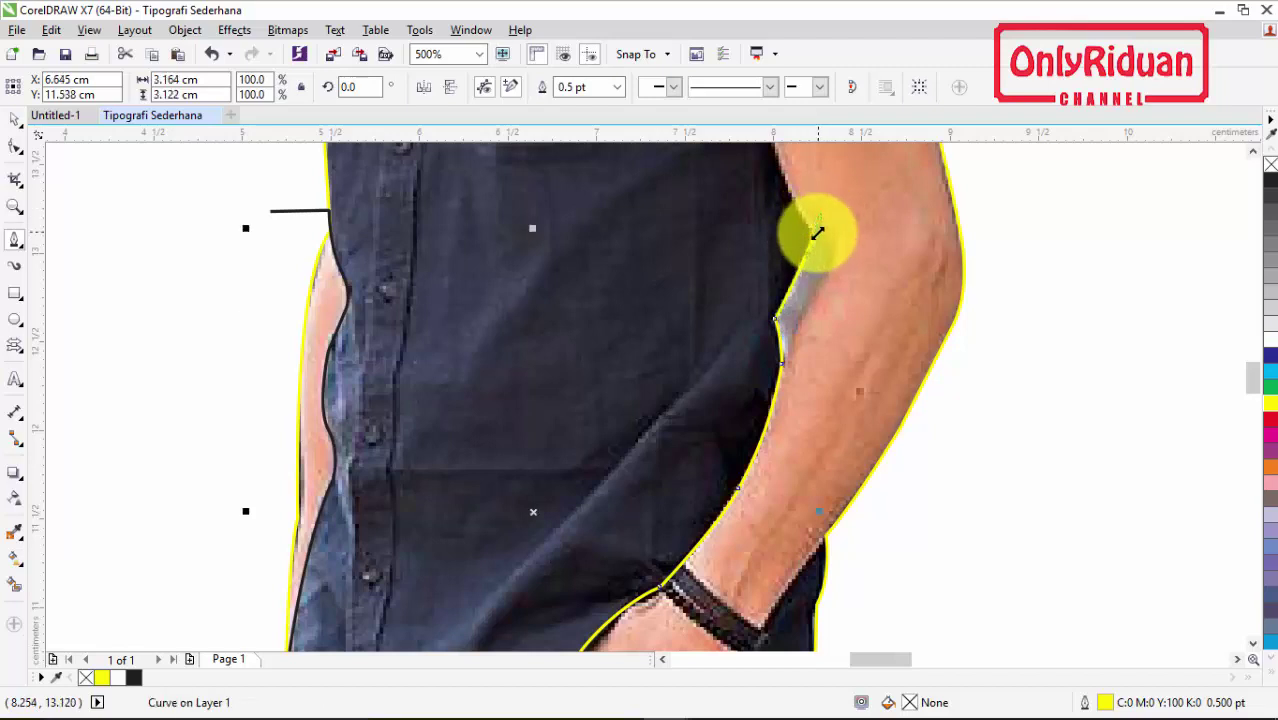
pyautogui.scroll(4, 816, 244)
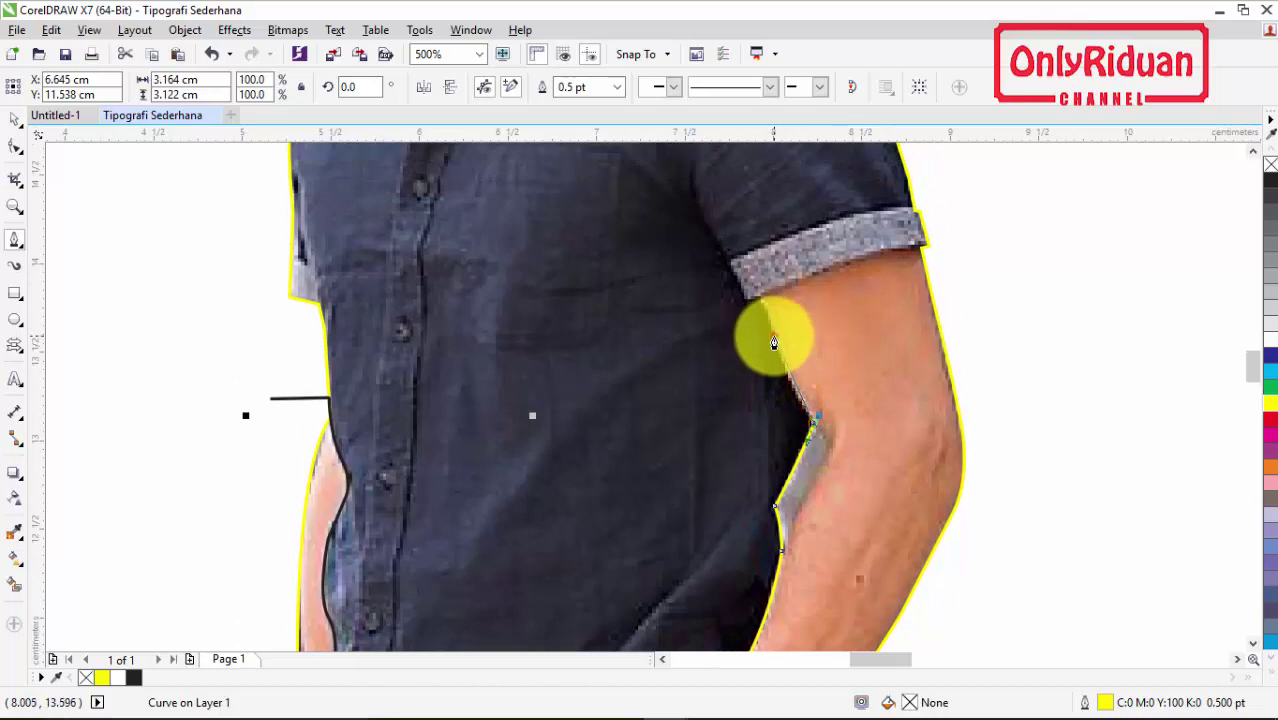
# Step: Trace the inner upper arm and the sleeve cuff's upper edge, ending the curve outside the outline at about 4.5 by 4.34 cm
pyautogui.moveTo(774, 336); pyautogui.dragTo(759, 304)
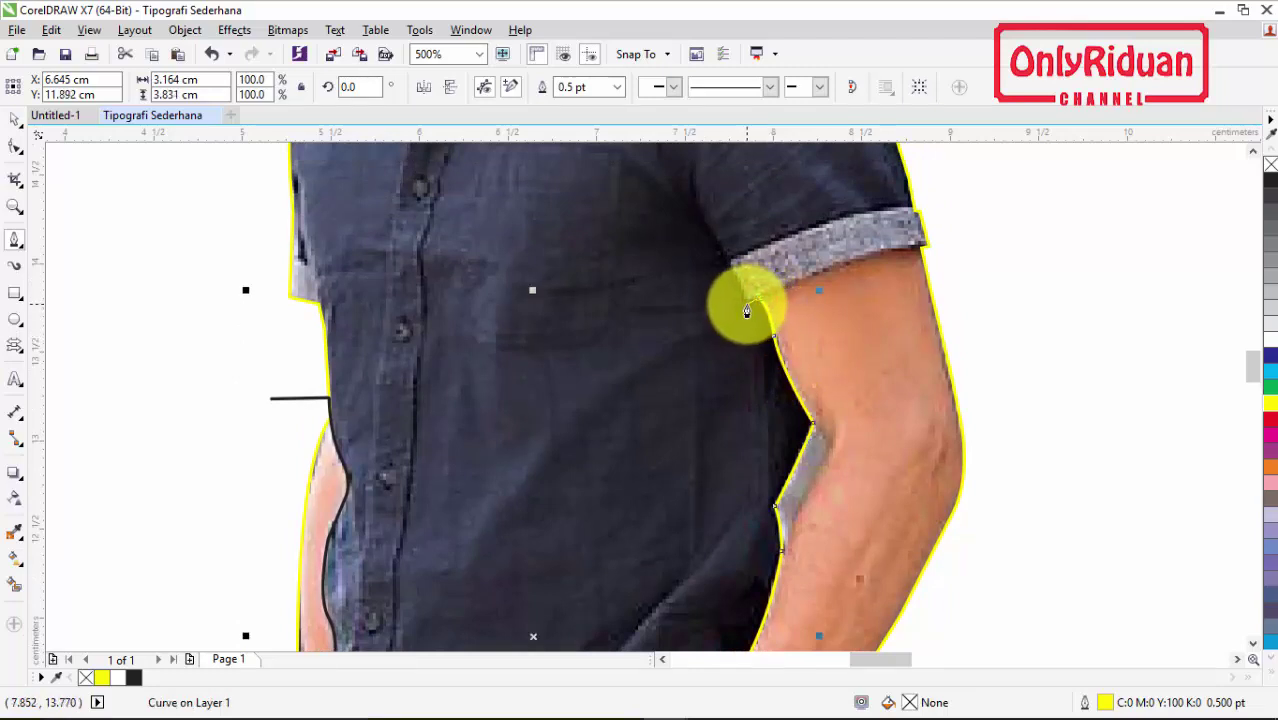
pyautogui.moveTo(746, 304); pyautogui.dragTo(731, 274)
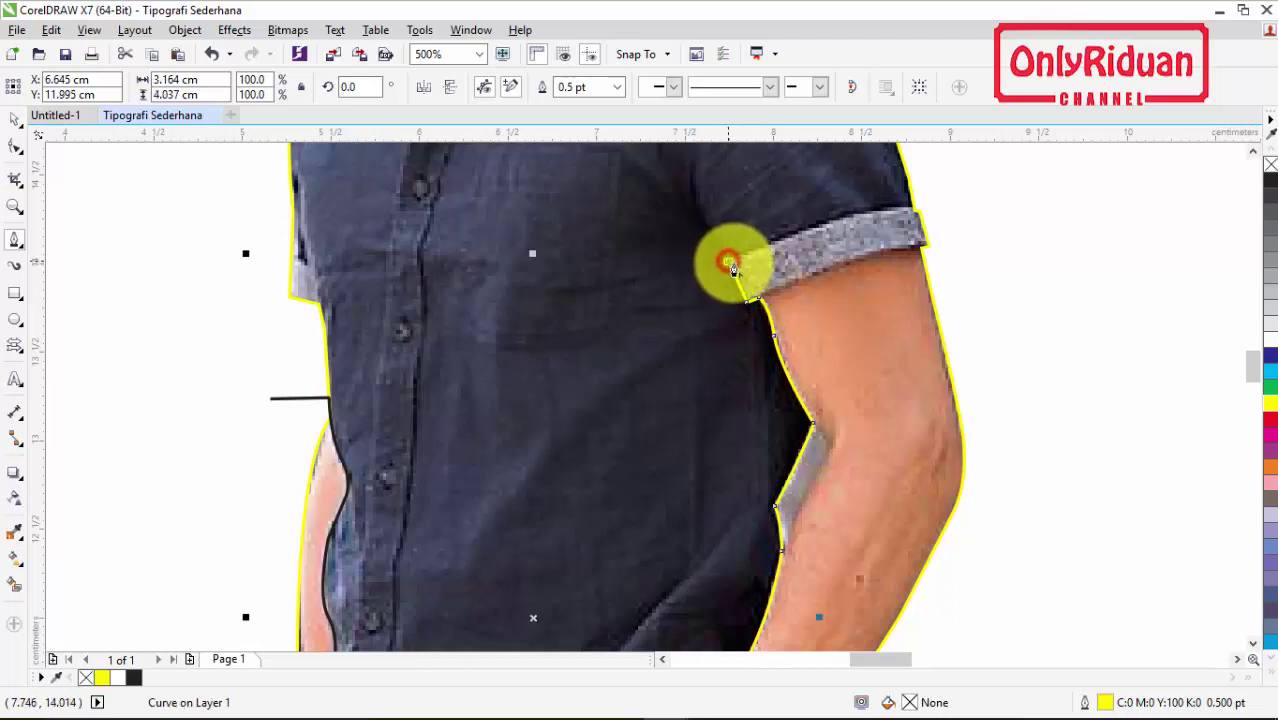
pyautogui.scroll(3, 731, 265)
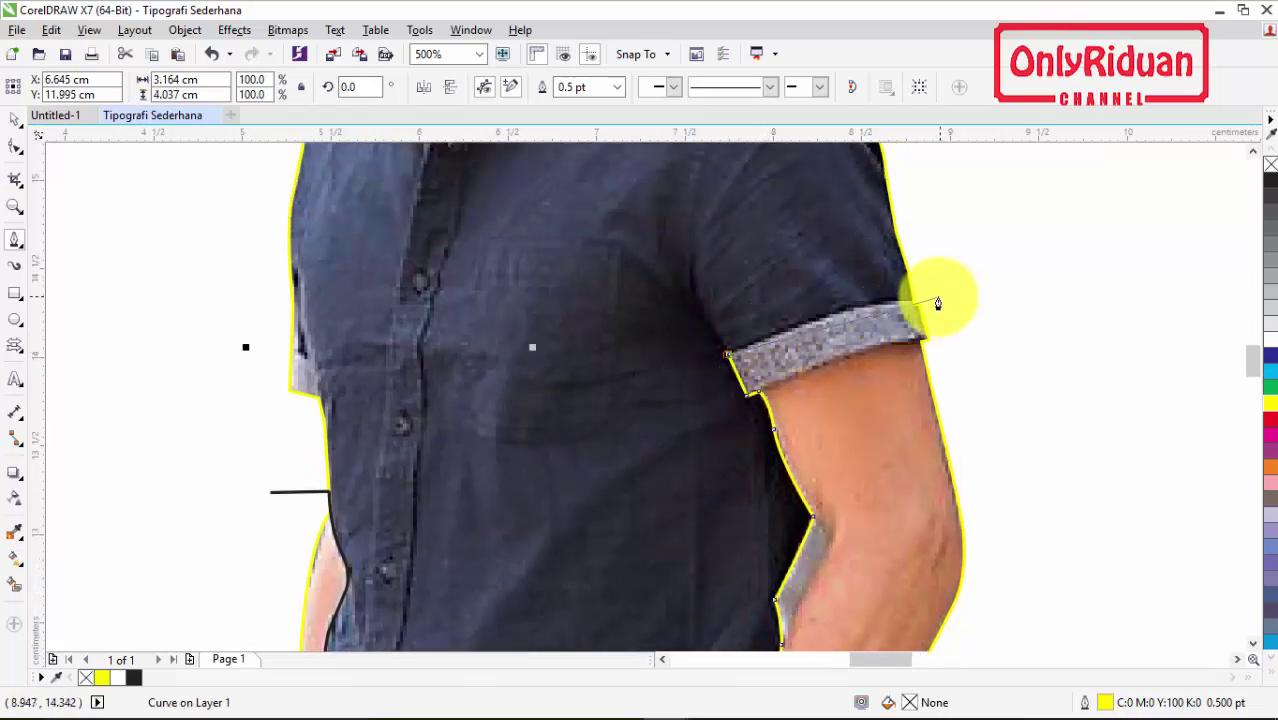
pyautogui.moveTo(932, 301); pyautogui.dragTo(1052, 299)
pyautogui.press('Escape')
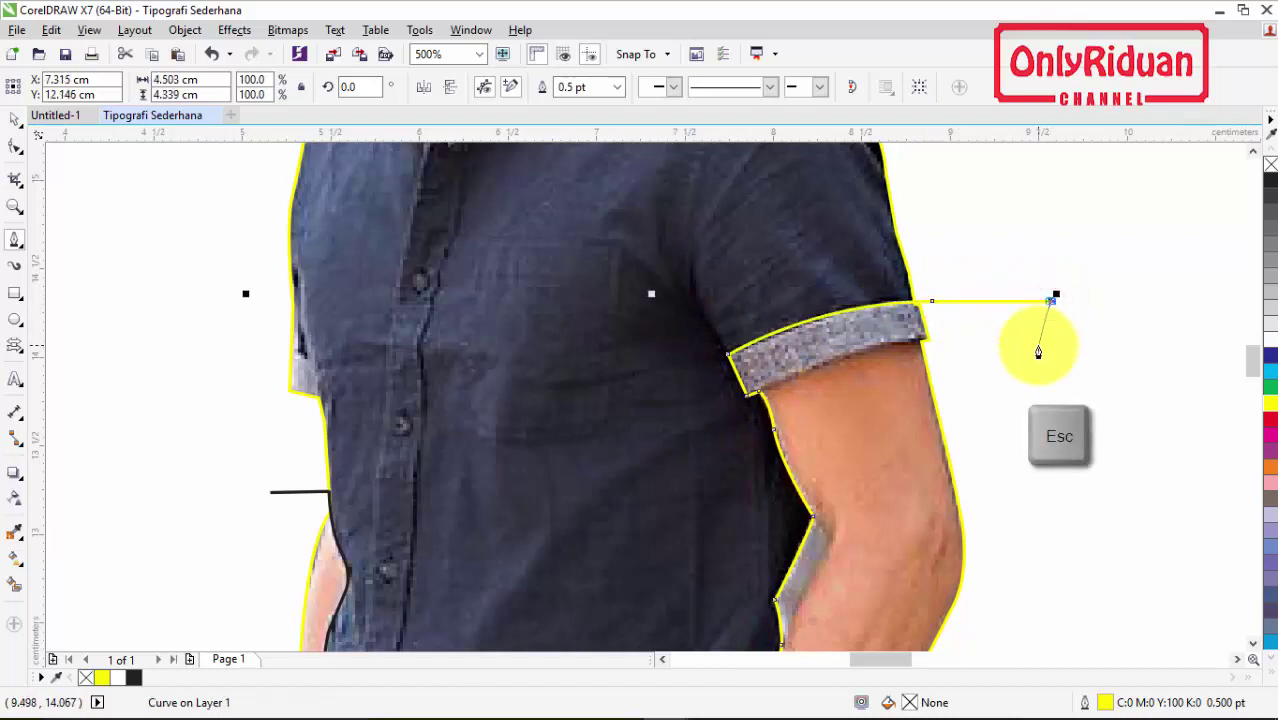
pyautogui.scroll(-5, 868, 355)
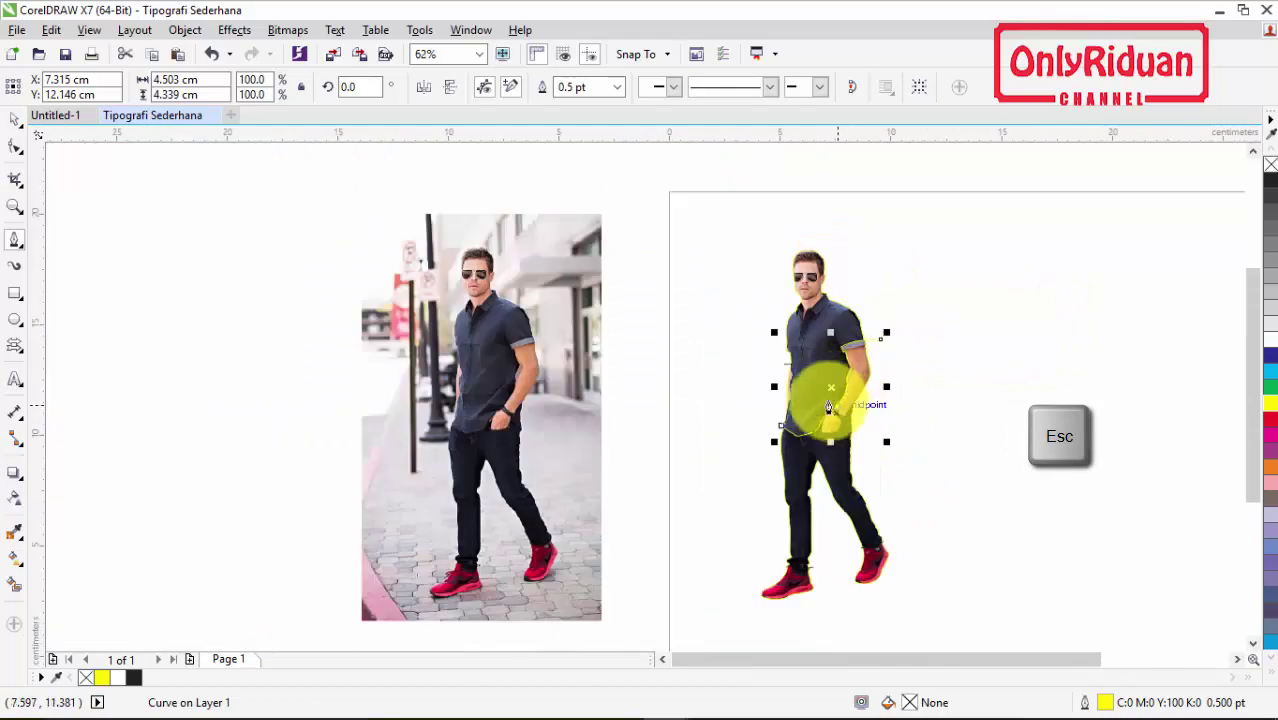
pyautogui.scroll(2, 827, 405)
pyautogui.scroll(-1, 826, 398)
pyautogui.scroll(-1, 826, 398)
pyautogui.scroll(1, 844, 333)
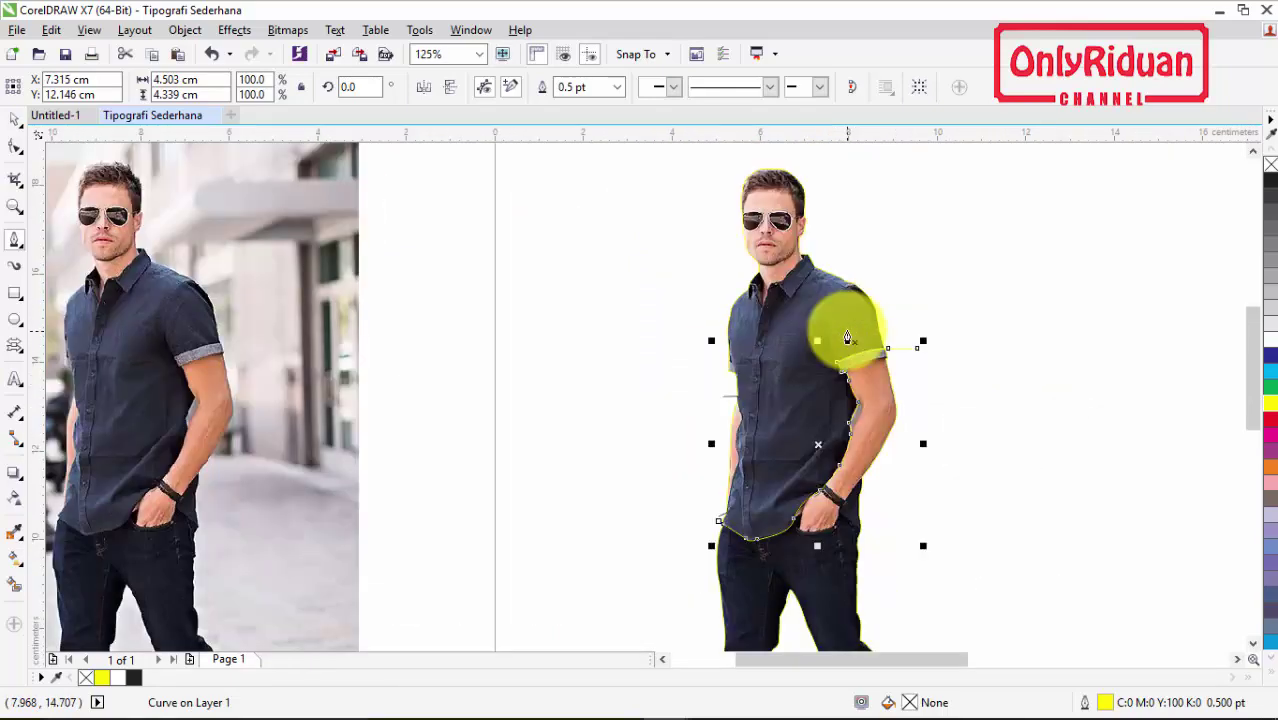
pyautogui.scroll(4, 891, 400)
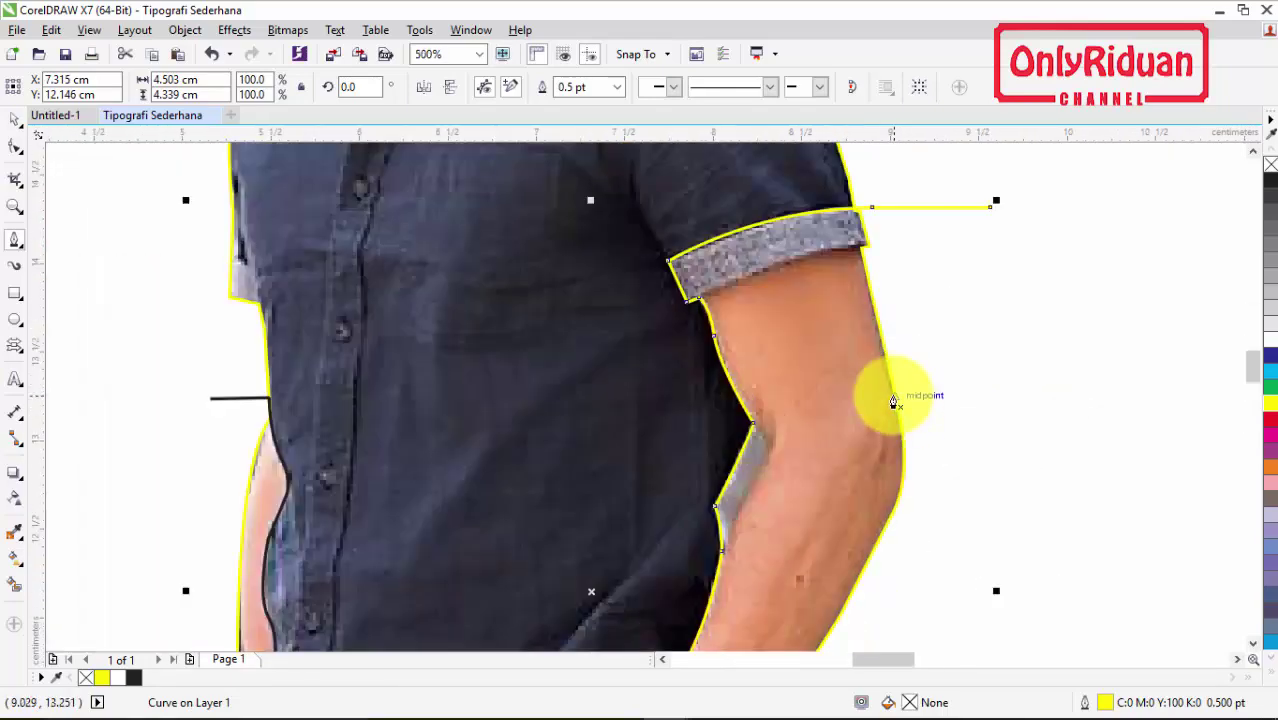
# Step: Start a yellow Pen curve outside the shoulder outline, tracing the near collar flap's edge to the neck opening, about 1.04 cm wide
pyautogui.scroll(-2, 893, 400)
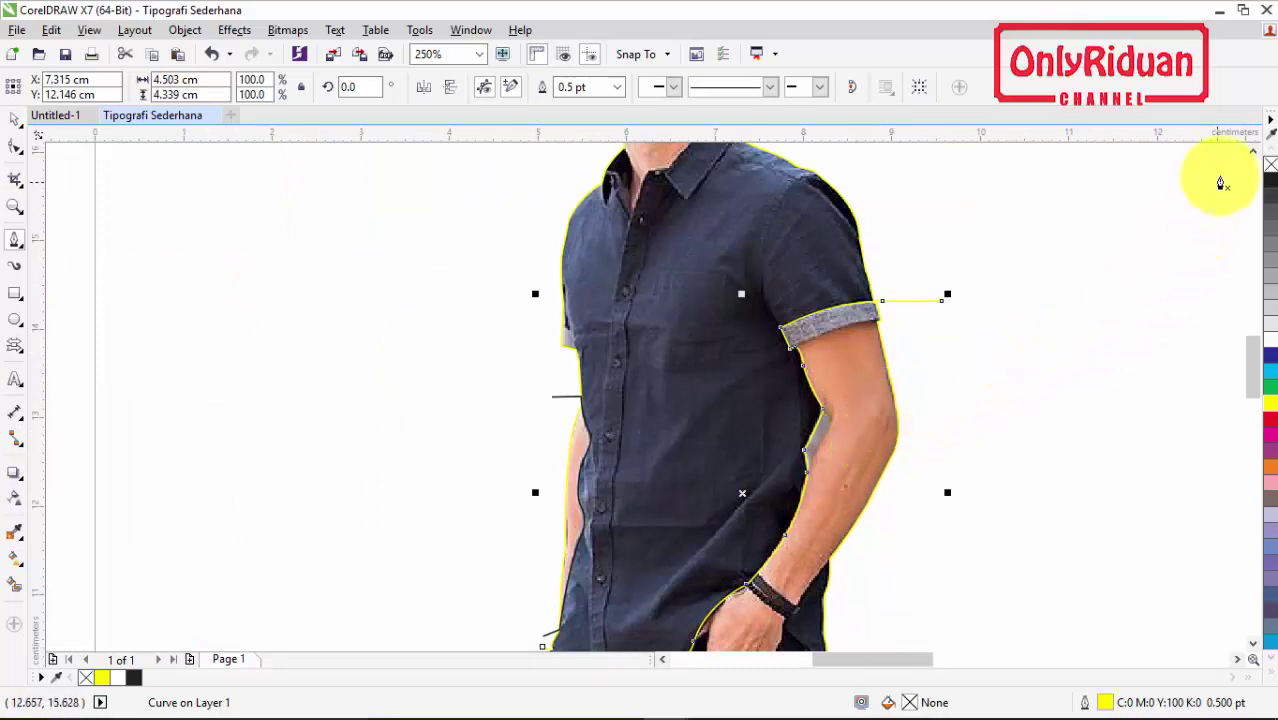
pyautogui.click(1252, 150)
pyautogui.click(1252, 150)
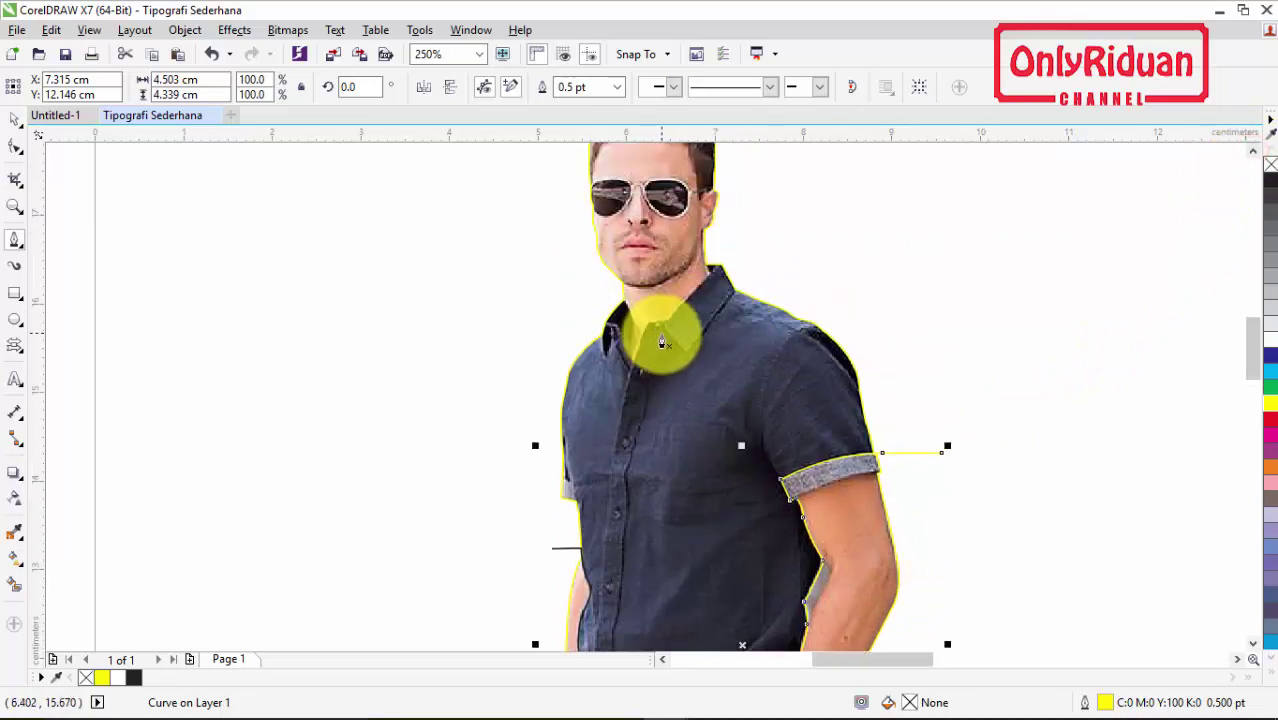
pyautogui.scroll(2, 647, 316)
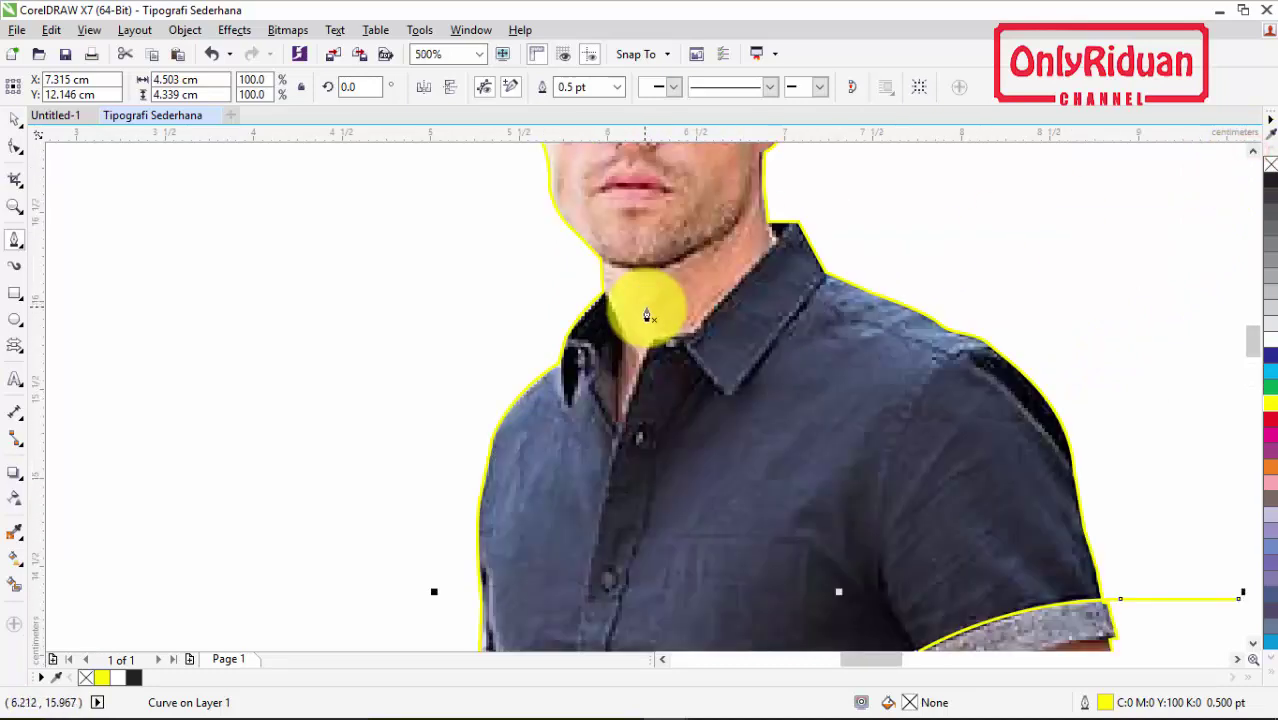
pyautogui.click(838, 258)
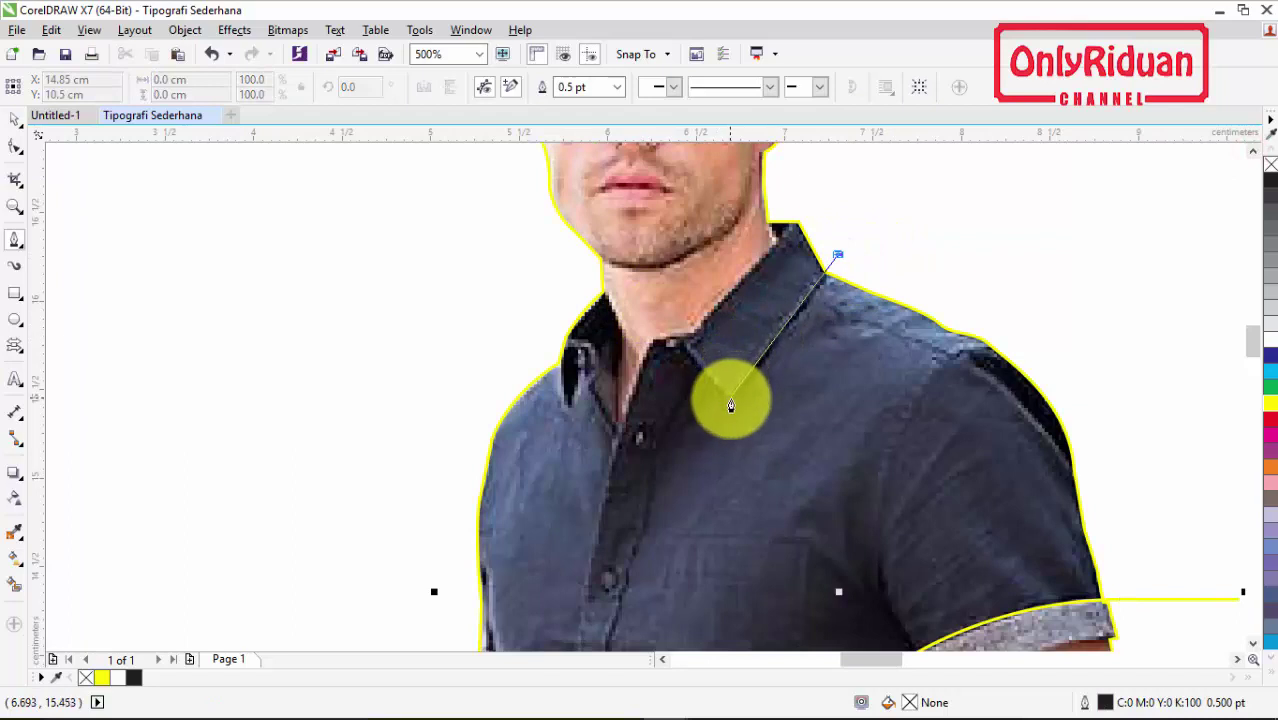
pyautogui.doubleClick(727, 402)
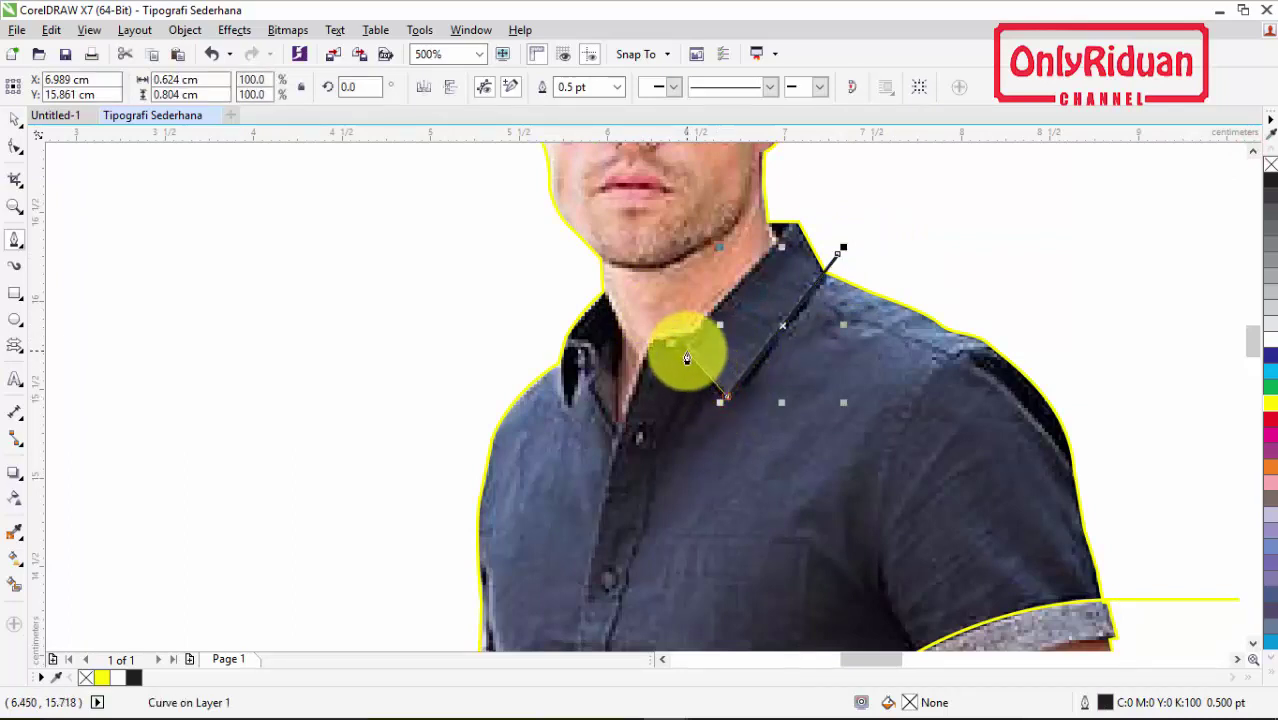
pyautogui.moveTo(686, 355)
pyautogui.mouseDown()
pyautogui.moveTo(650, 342)
pyautogui.moveTo(640, 352)
pyautogui.mouseUp()
pyautogui.rightClick(1270, 405)
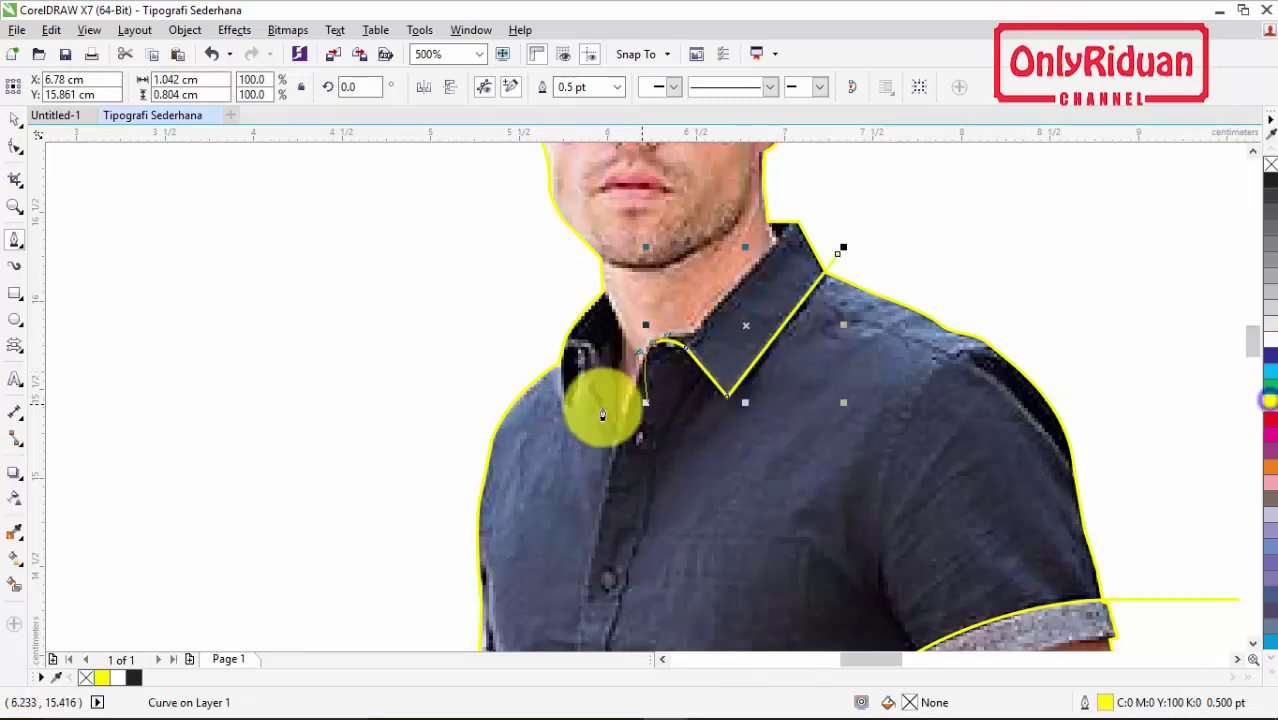
pyautogui.click(653, 350)
# Step: Continue the curve down the neck opening and around the far collar flap, ending outside the outline at about 1.64 by 1.05 cm
pyautogui.click(619, 442)
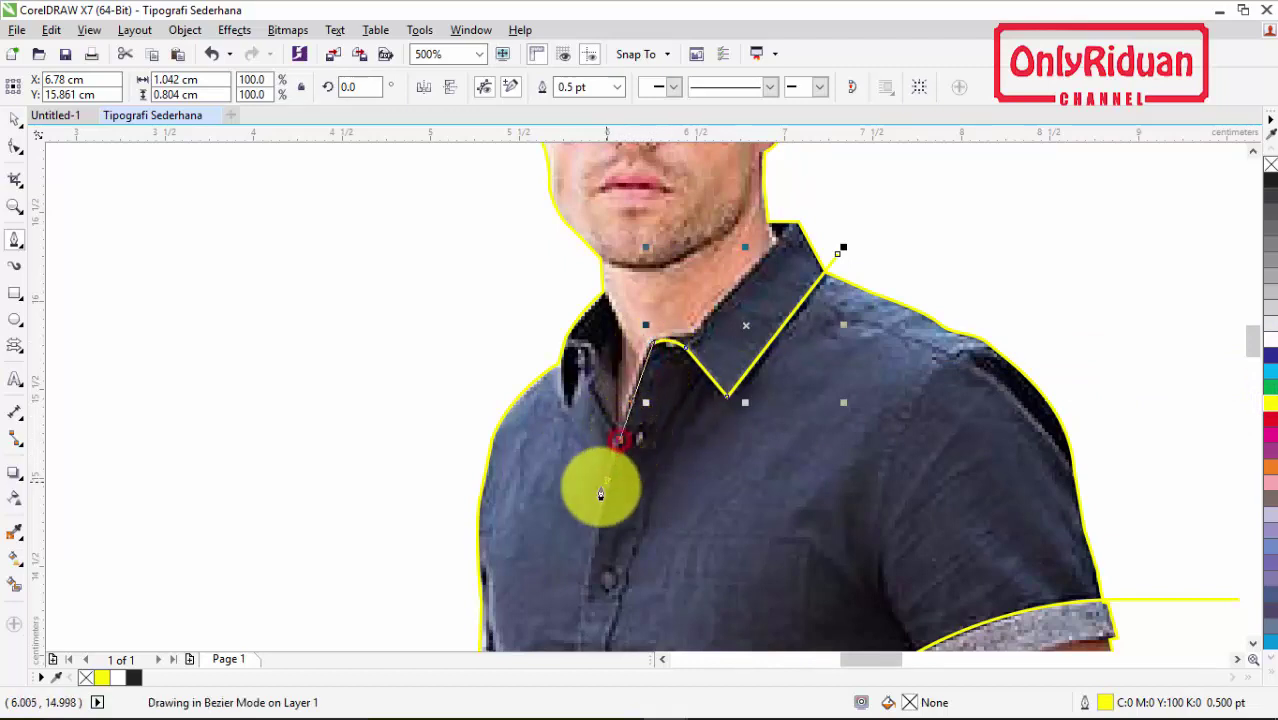
pyautogui.moveTo(601, 525)
pyautogui.mouseDown()
pyautogui.moveTo(620, 460)
pyautogui.moveTo(590, 380)
pyautogui.mouseUp()
pyautogui.click(585, 357)
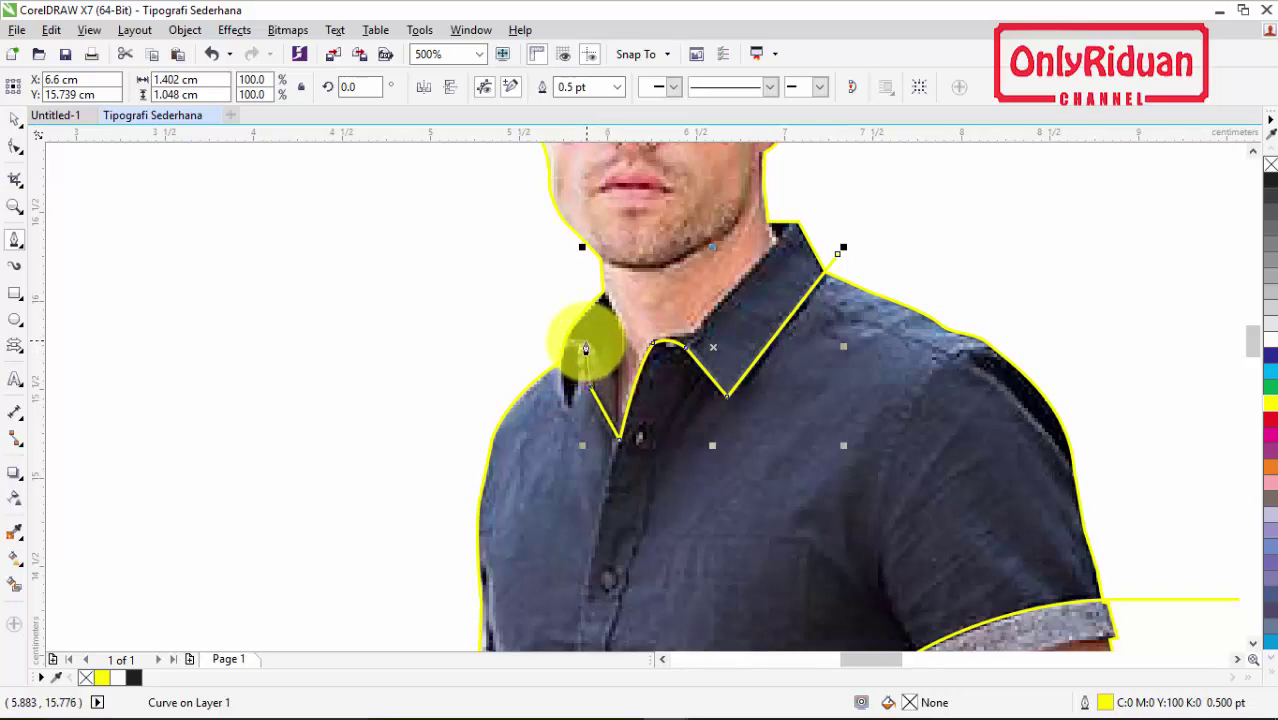
pyautogui.moveTo(585, 349); pyautogui.dragTo(569, 411)
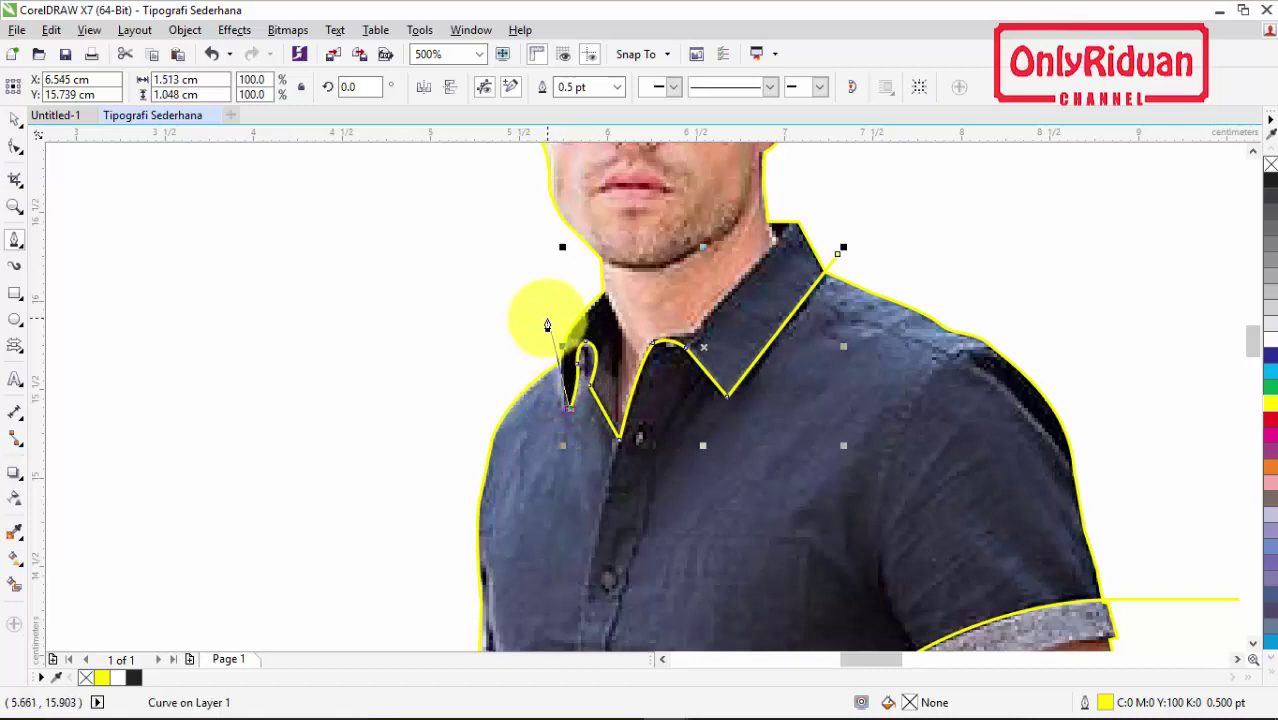
pyautogui.moveTo(548, 320)
pyautogui.mouseDown()
pyautogui.moveTo(549, 287)
pyautogui.moveTo(539, 296)
pyautogui.mouseUp()
pyautogui.press('Escape')
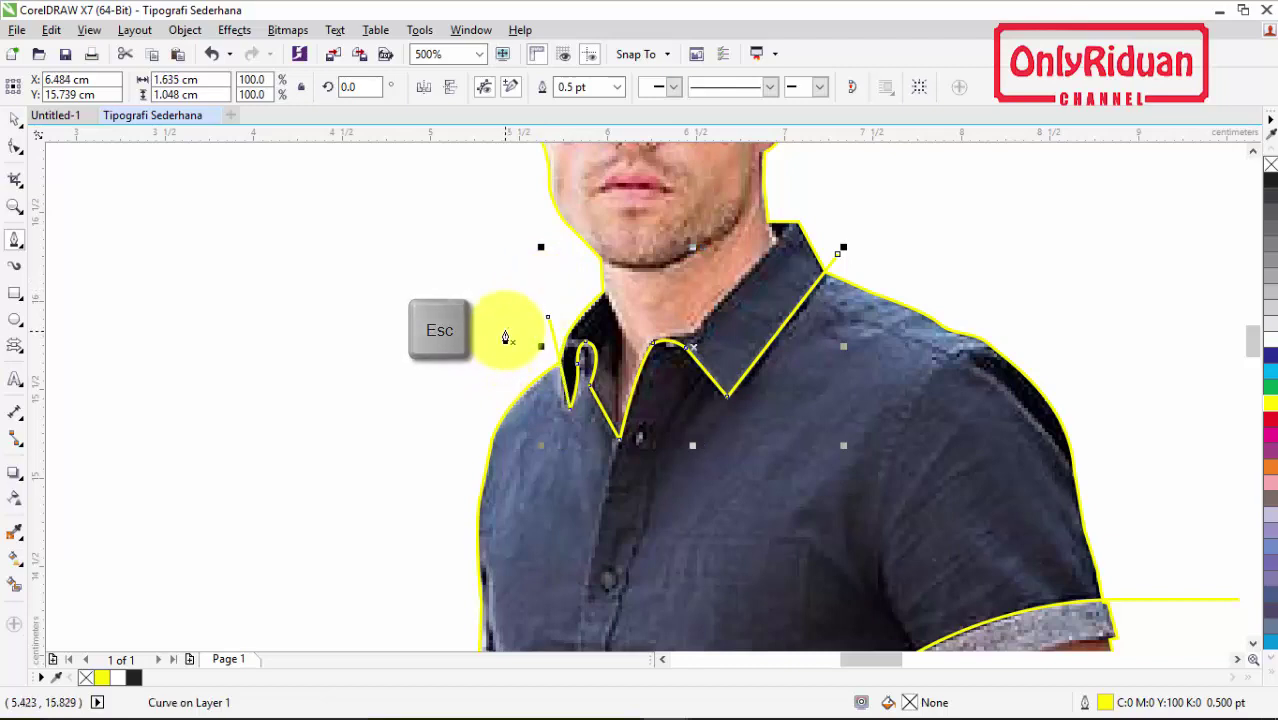
# Step: Draw a Pen curve about 1.19 by 0.71 cm along the jawline from chin to ear, extending both ends past the outline
pyautogui.scroll(-2, 510, 340)
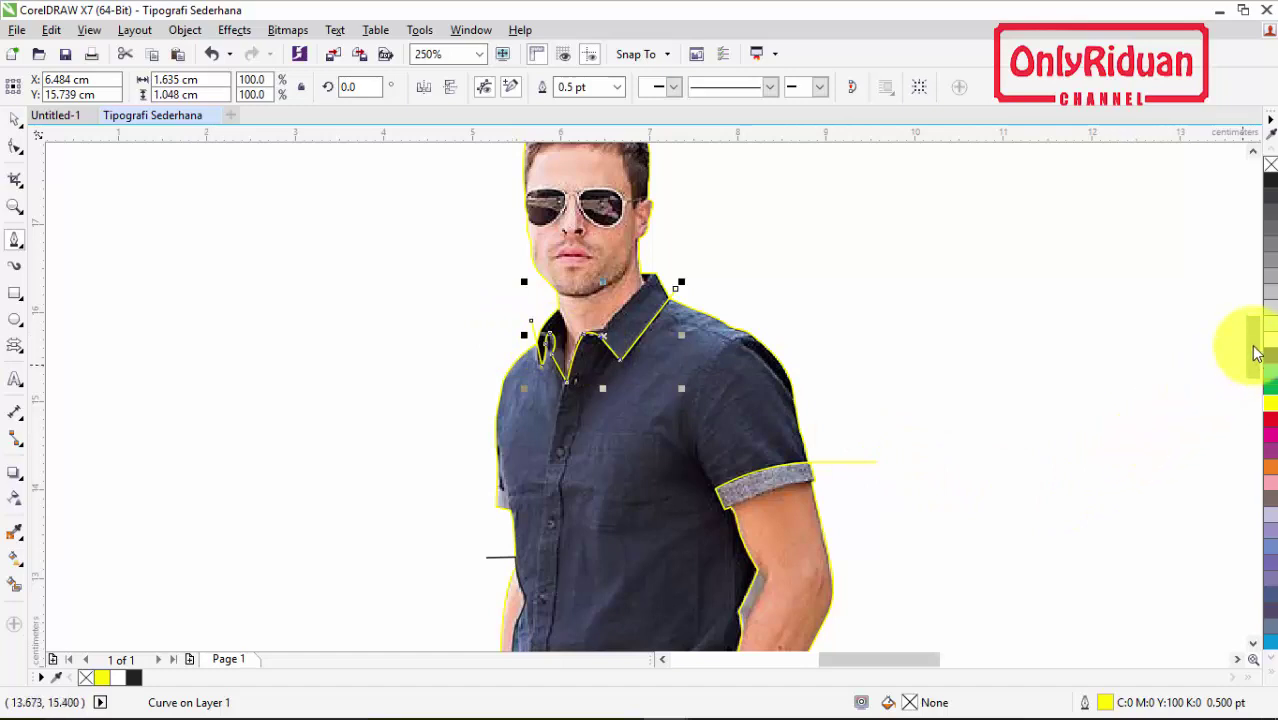
pyautogui.moveTo(1255, 350); pyautogui.dragTo(1251, 334)
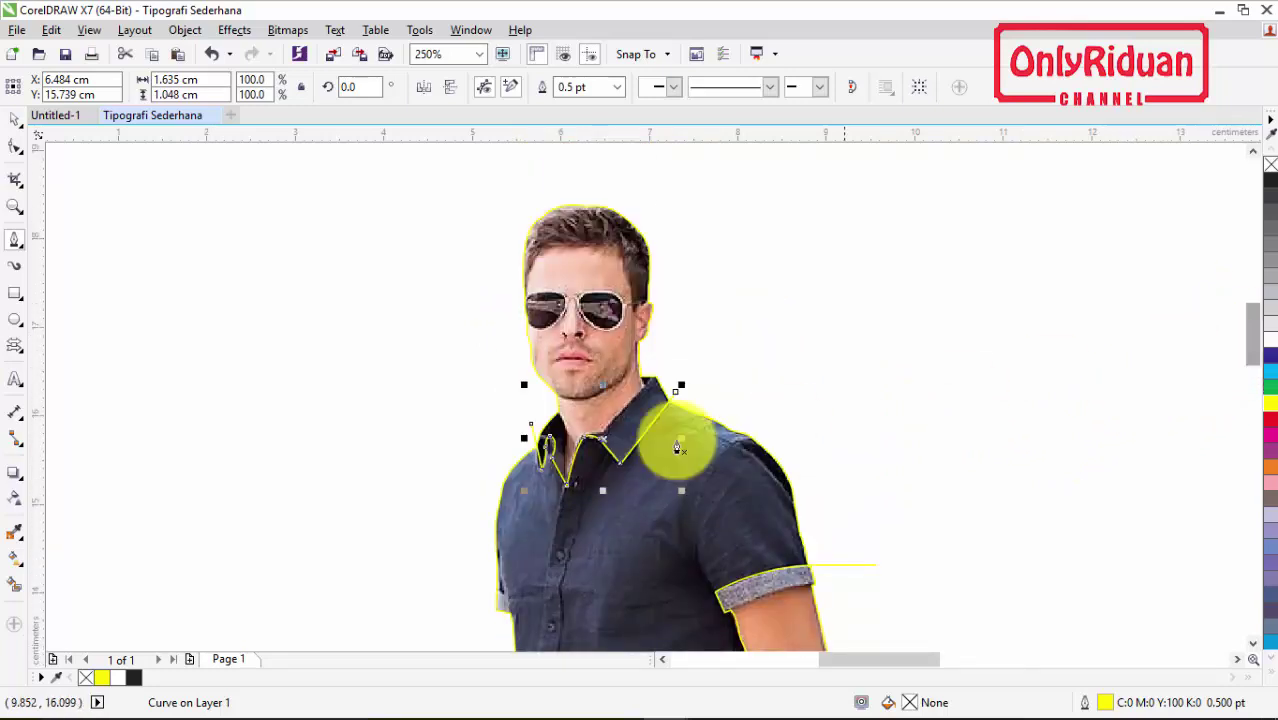
pyautogui.scroll(2, 579, 425)
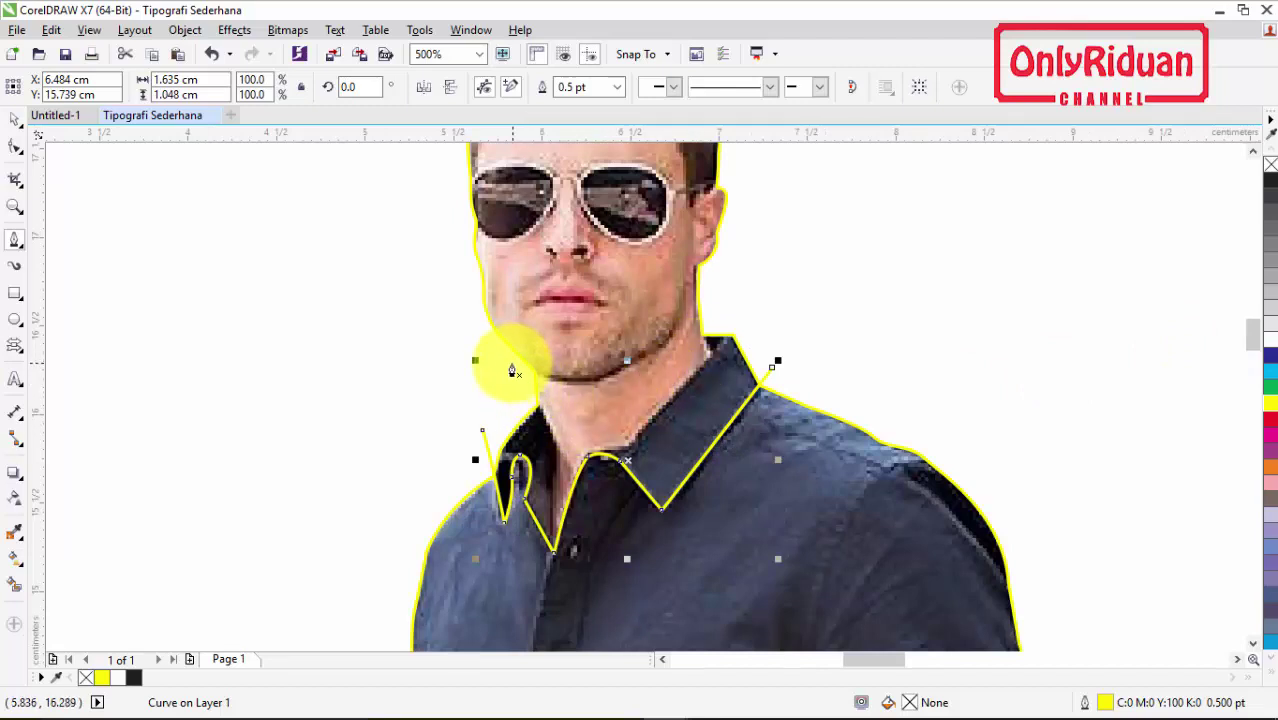
pyautogui.moveTo(511, 367)
pyautogui.mouseDown()
pyautogui.moveTo(571, 386)
pyautogui.moveTo(627, 373)
pyautogui.mouseUp()
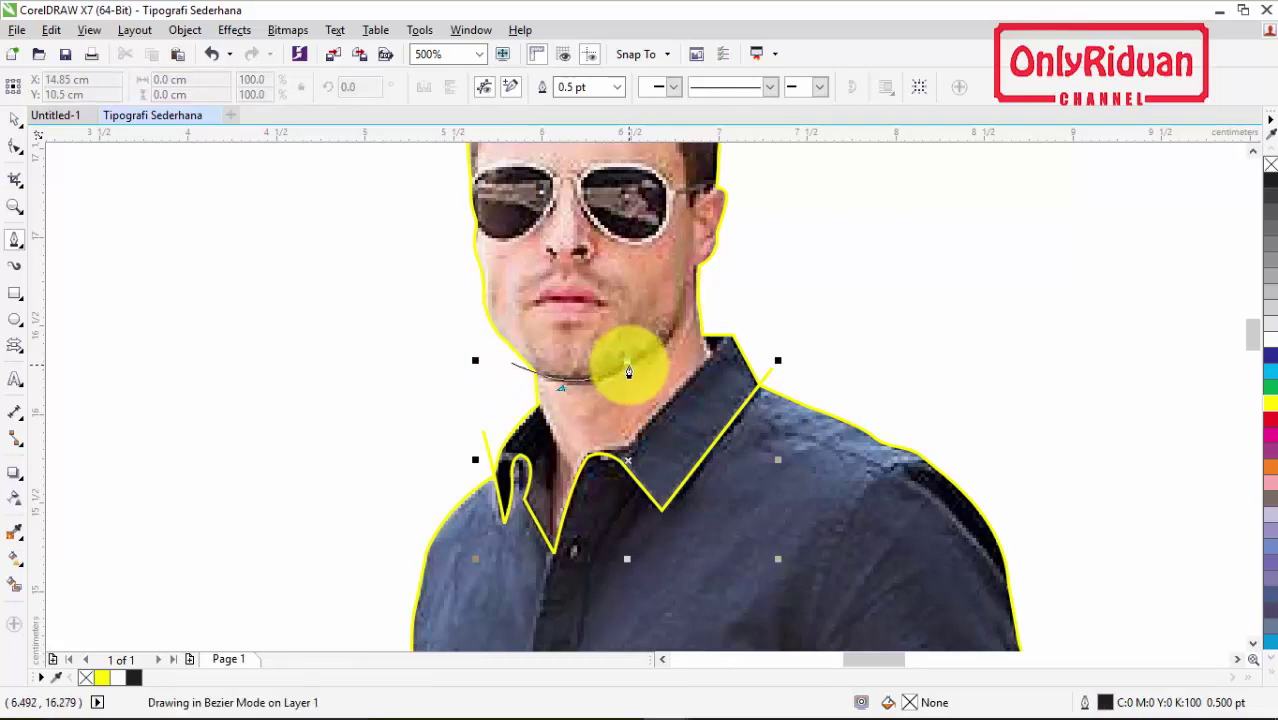
pyautogui.press('space')
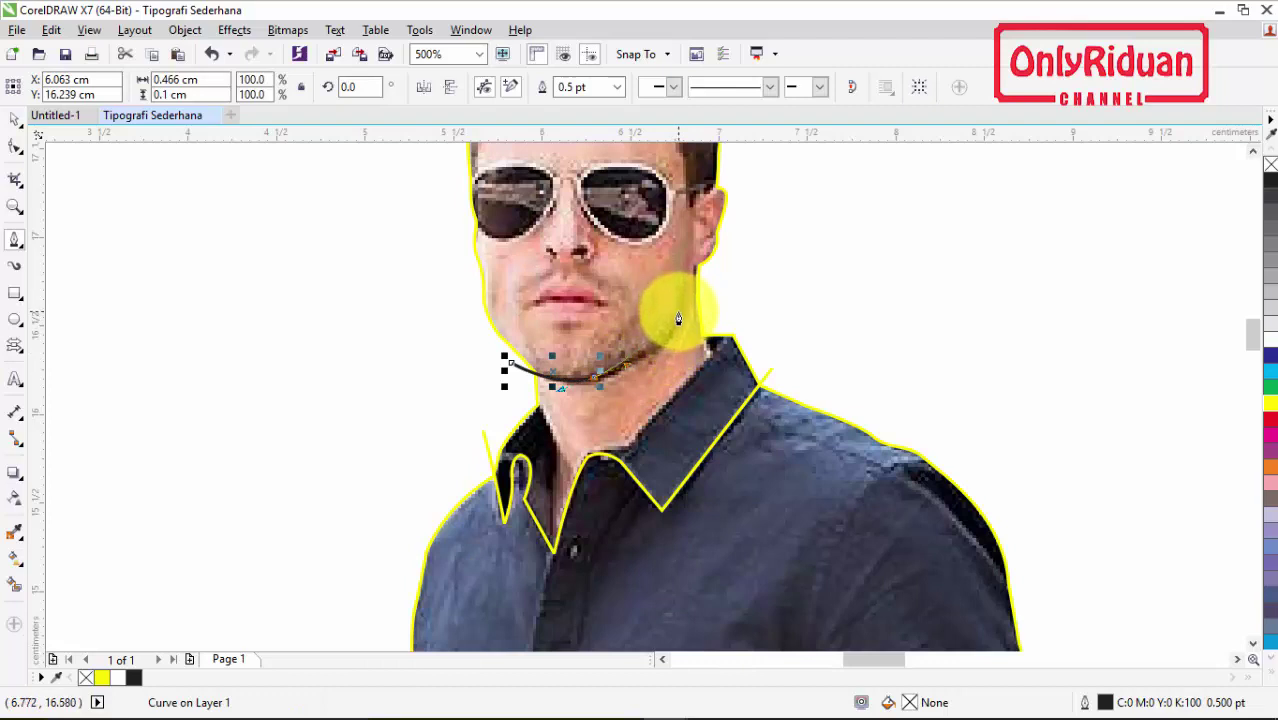
pyautogui.moveTo(678, 318)
pyautogui.mouseDown()
pyautogui.moveTo(688, 275)
pyautogui.moveTo(753, 261)
pyautogui.moveTo(751, 250)
pyautogui.mouseUp()
pyautogui.press('Escape')
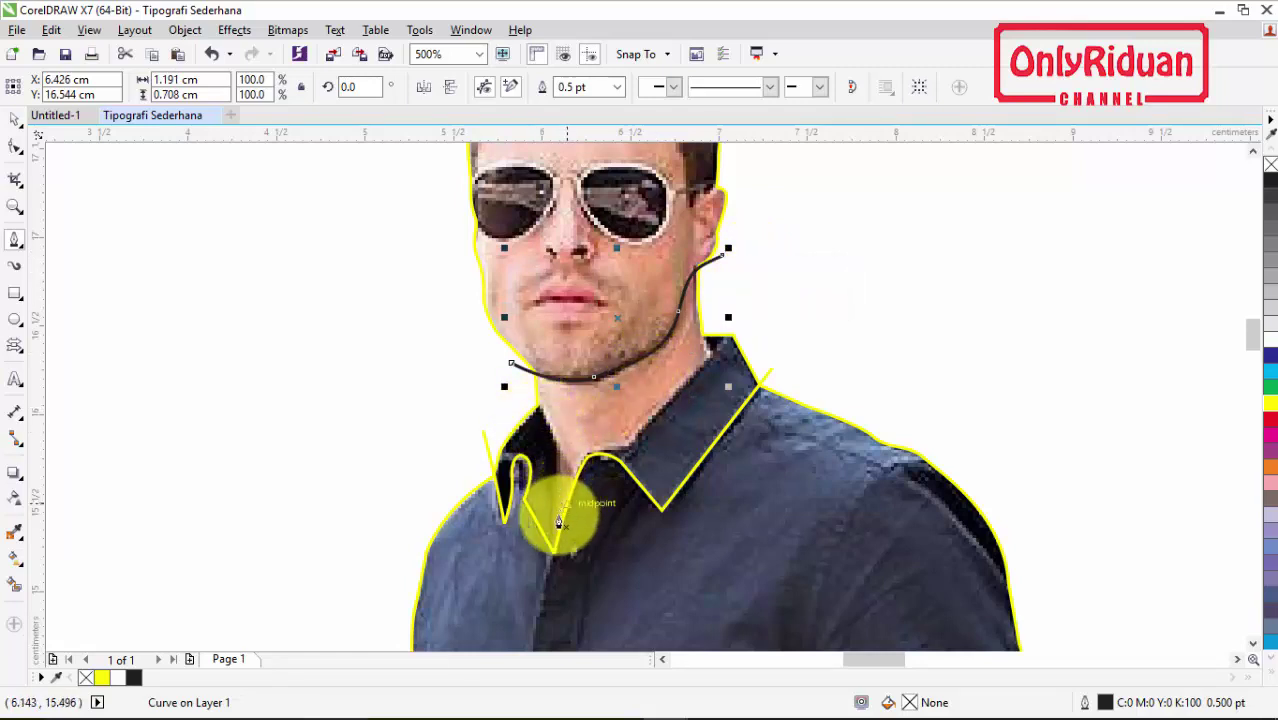
# Step: Draw a yellow Pen curve about 1.05 cm tall along the far neck edge, from outside the outline past the shirt opening's lowest point
pyautogui.click(529, 400)
pyautogui.click(539, 411)
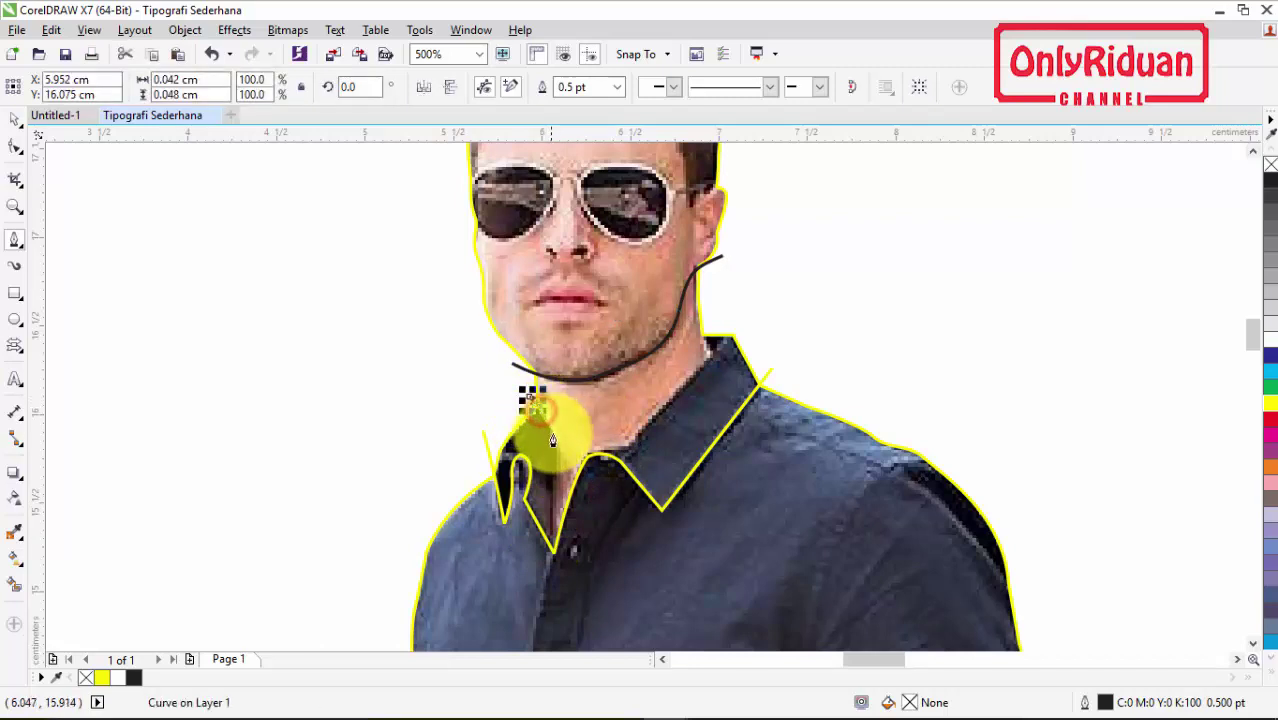
pyautogui.moveTo(555, 450); pyautogui.dragTo(550, 510)
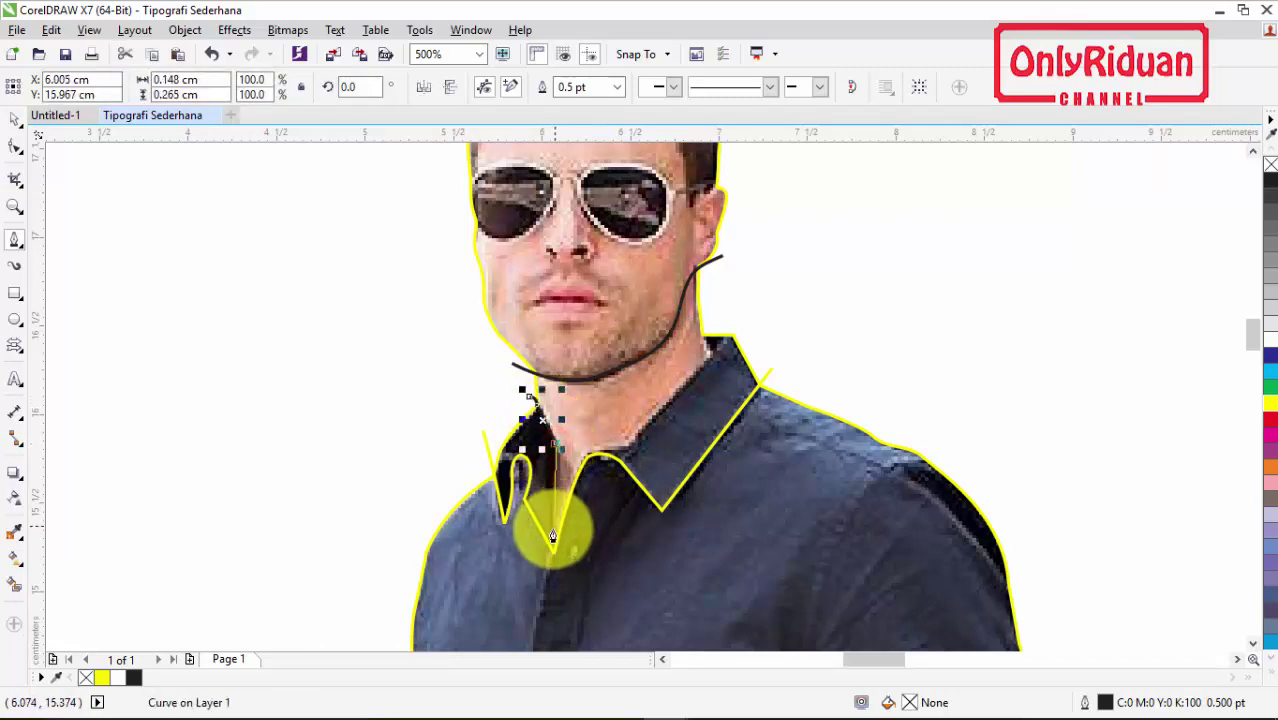
pyautogui.moveTo(551, 554); pyautogui.dragTo(566, 586)
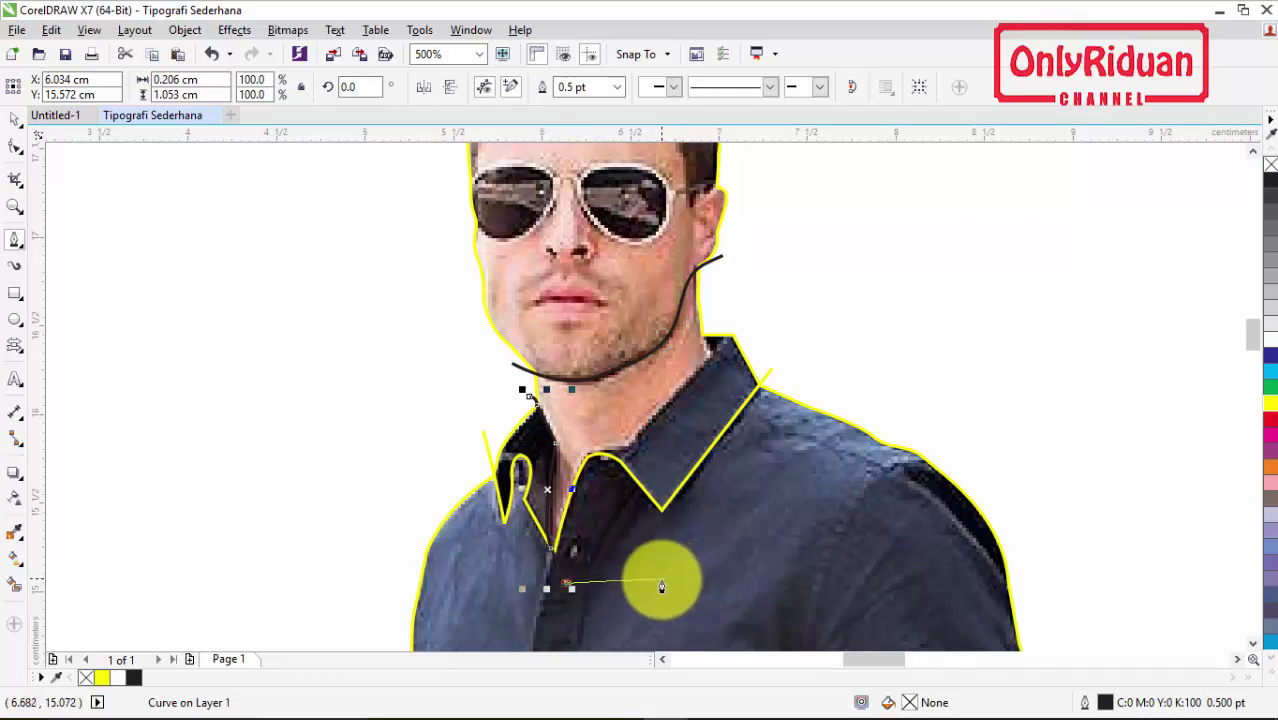
pyautogui.rightClick(1268, 410)
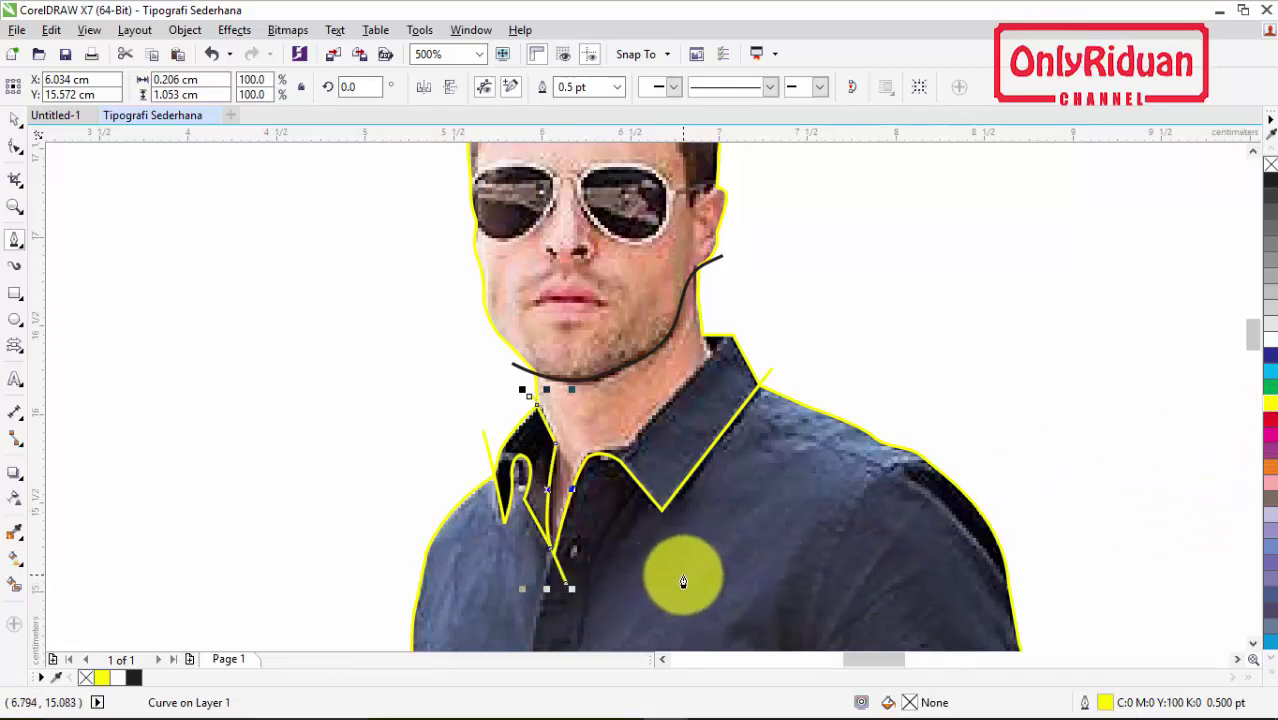
pyautogui.click(735, 337)
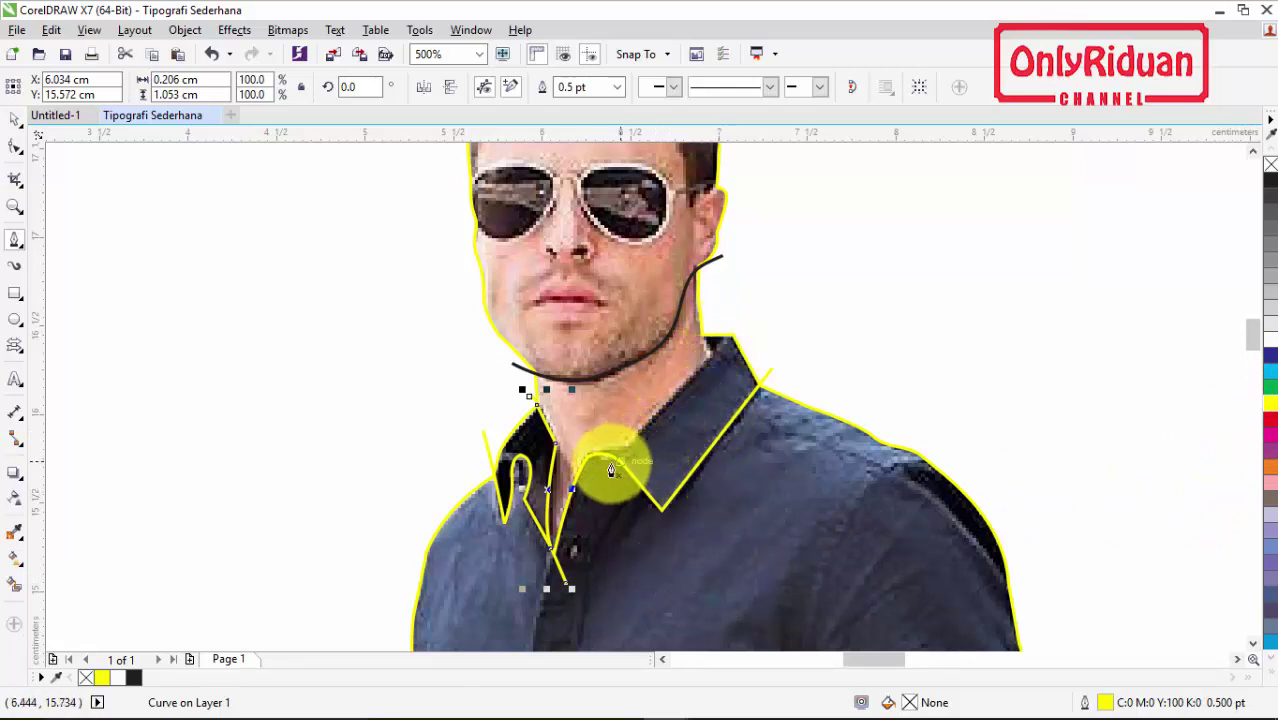
# Step: Draw a yellow Pen curve about 0.76 by 1.24 cm along the near collar's inner edge, extending outside the neck outline and past the collar opening
pyautogui.click(722, 317)
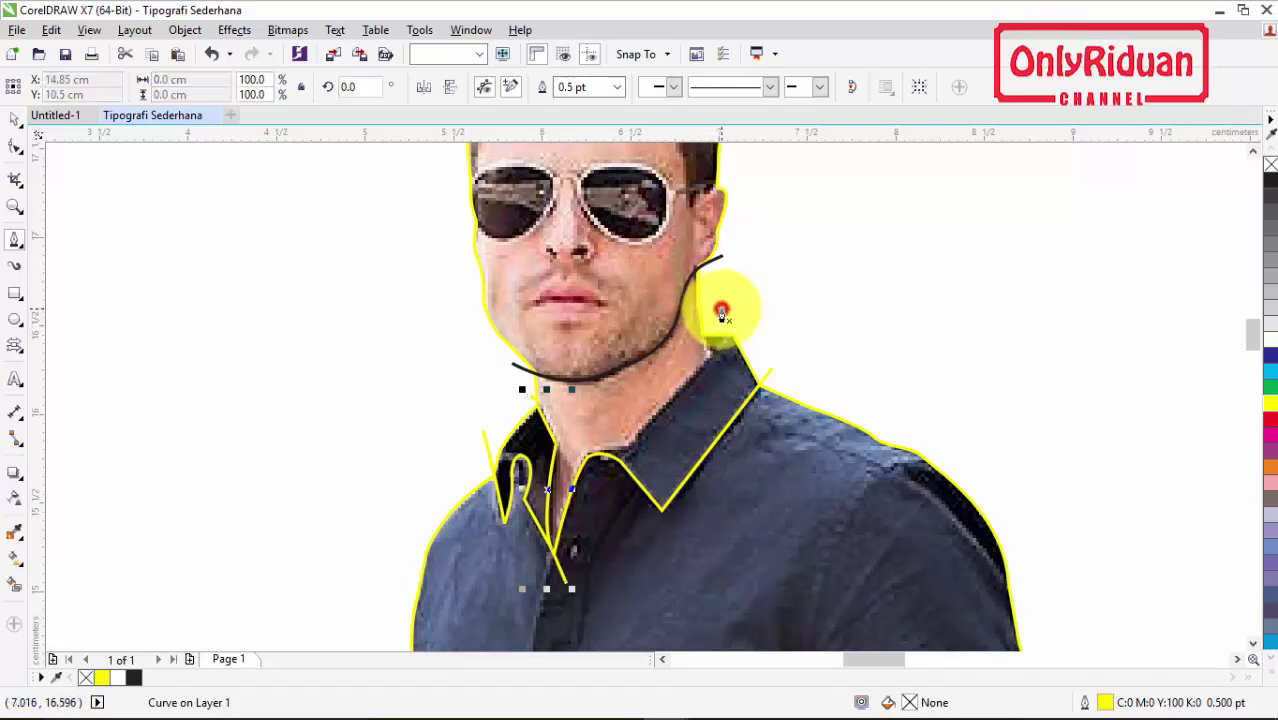
pyautogui.click(705, 340)
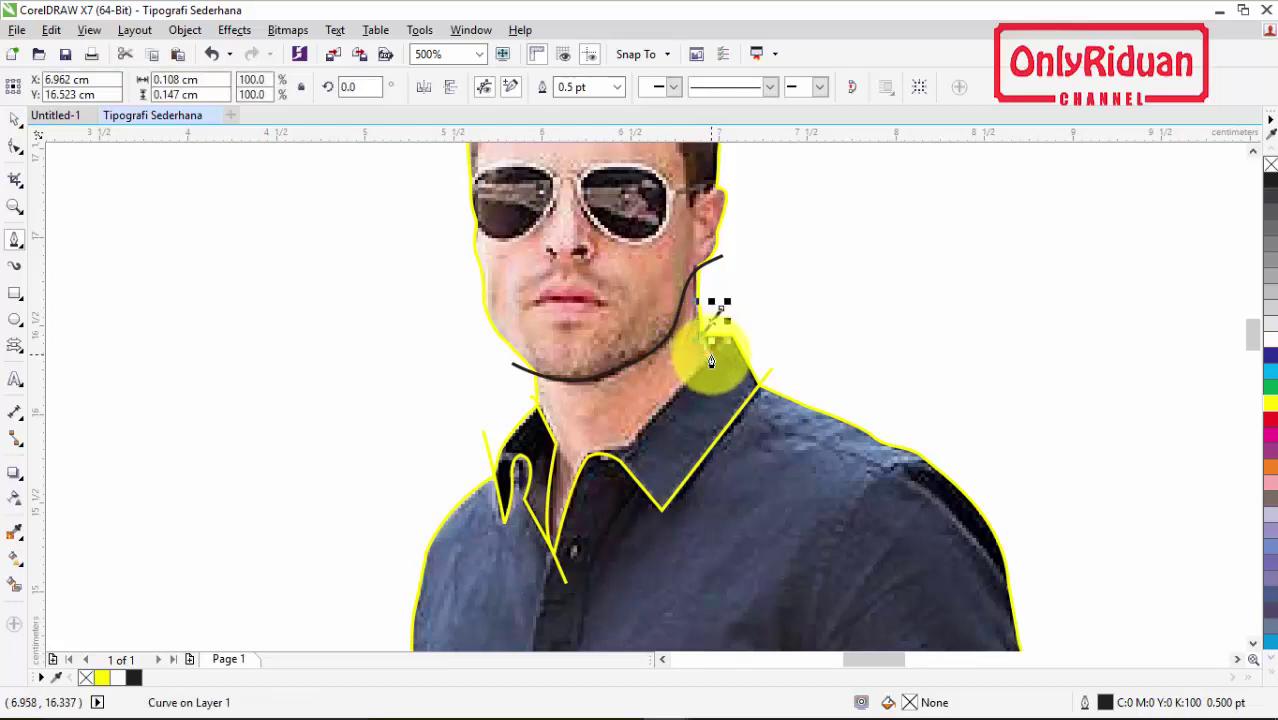
pyautogui.click(712, 358)
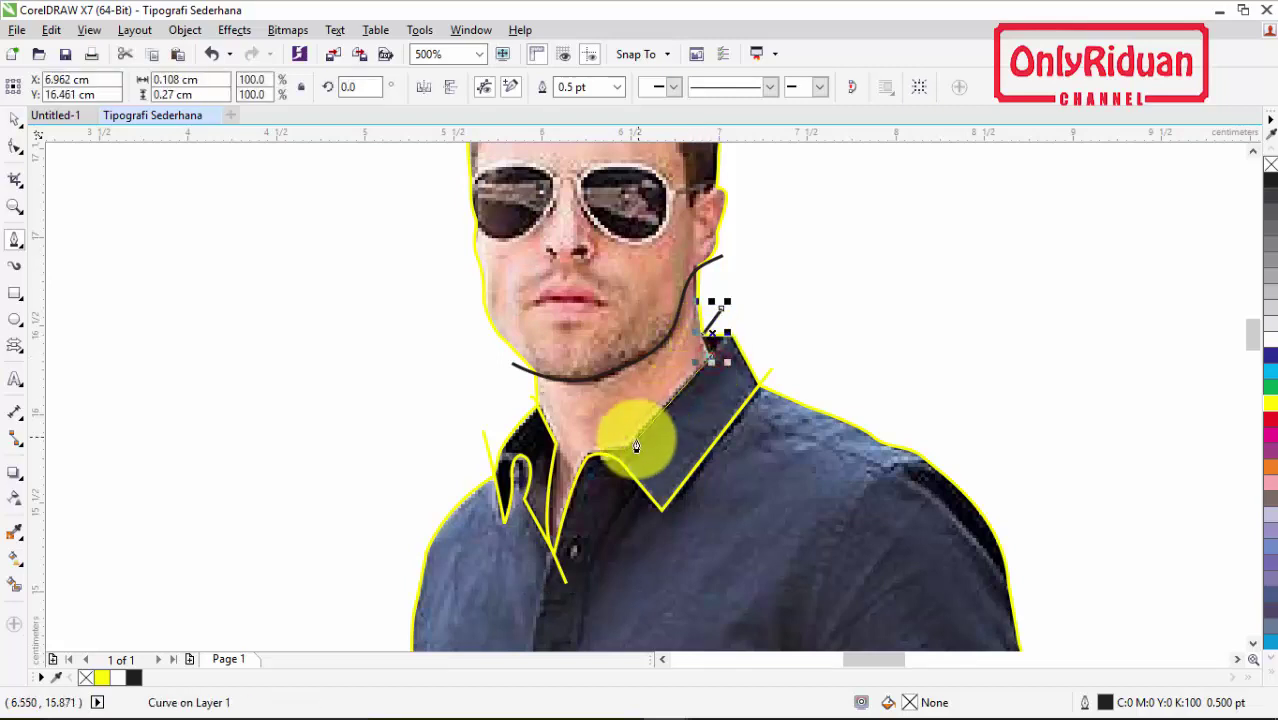
pyautogui.moveTo(632, 454)
pyautogui.mouseDown()
pyautogui.moveTo(580, 467)
pyautogui.moveTo(607, 529)
pyautogui.mouseUp()
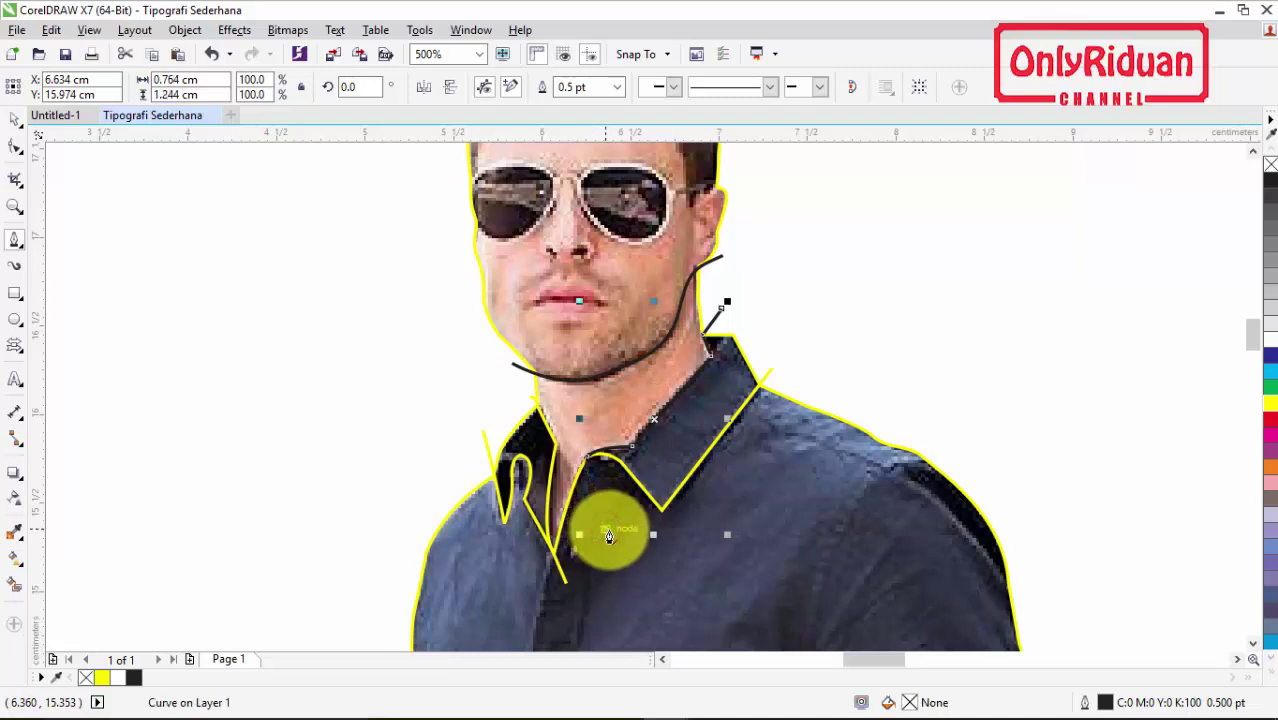
pyautogui.rightClick(1268, 402)
pyautogui.click(587, 453)
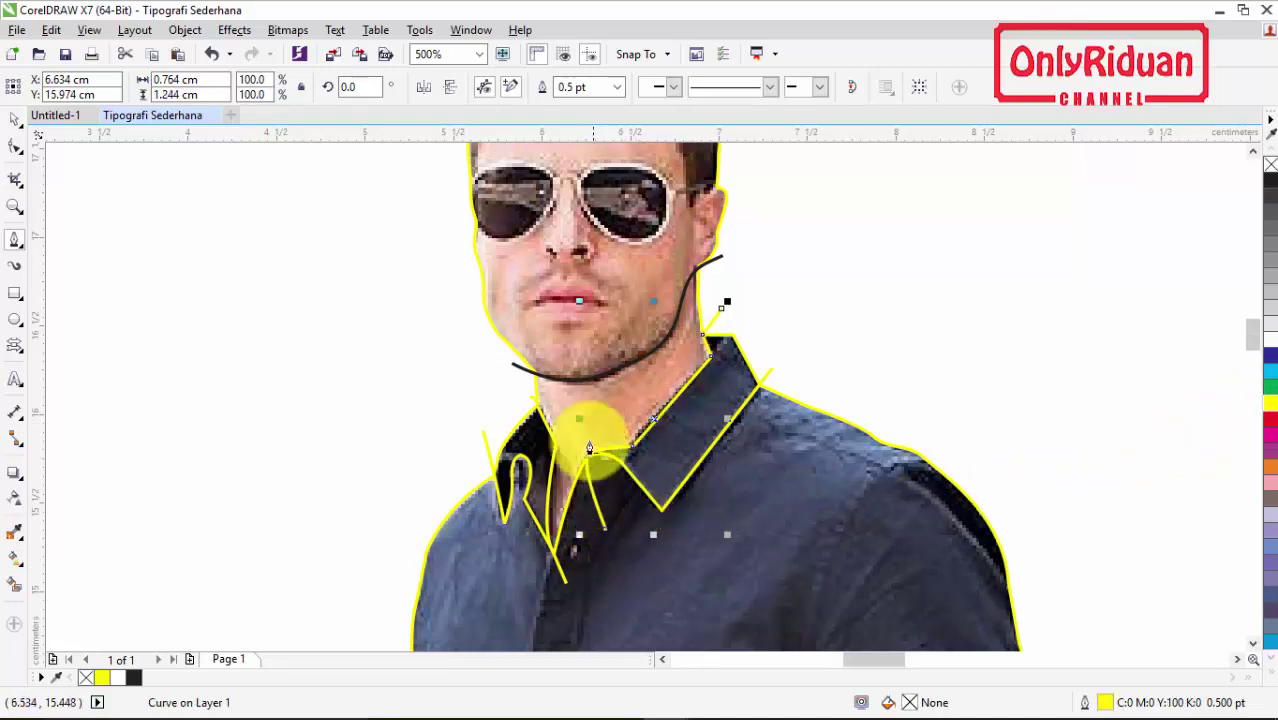
# Step: Draw a yellow Pen curve about 1.52 by 0.82 cm along the hairline from temple to ear, extending both ends outside the head outline
pyautogui.click(1252, 151)
pyautogui.click(1252, 151)
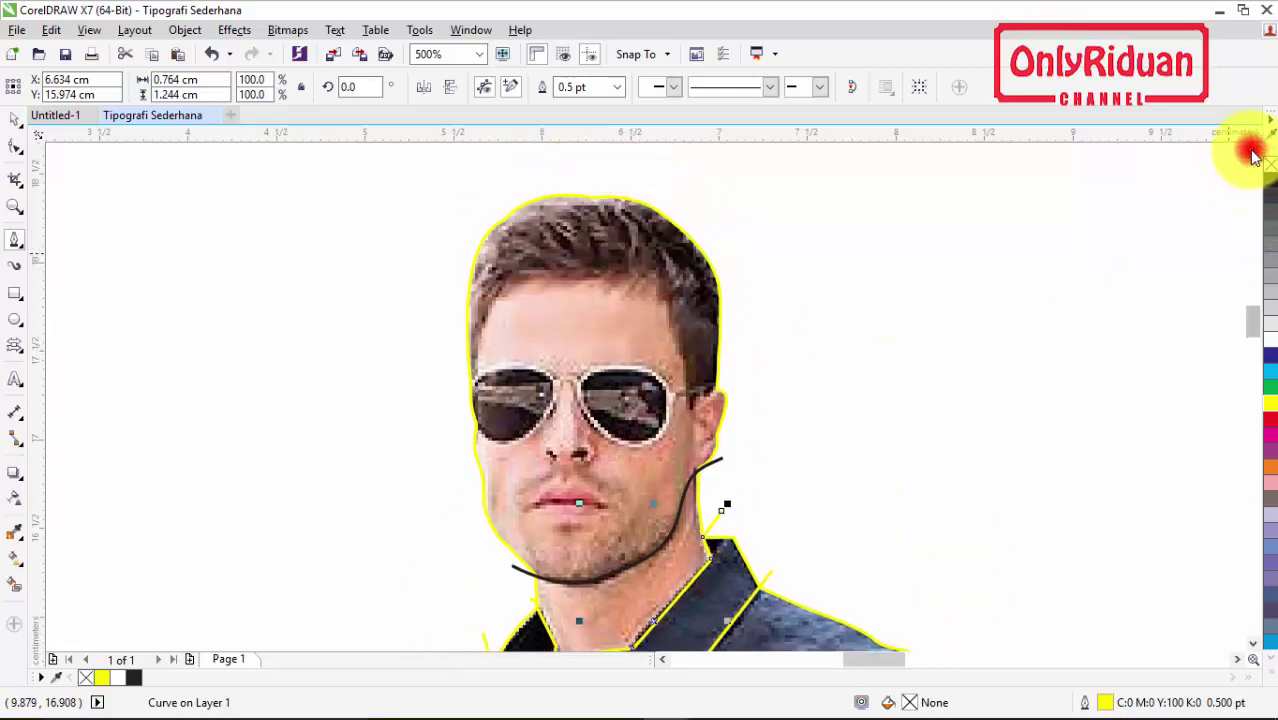
pyautogui.click(1250, 150)
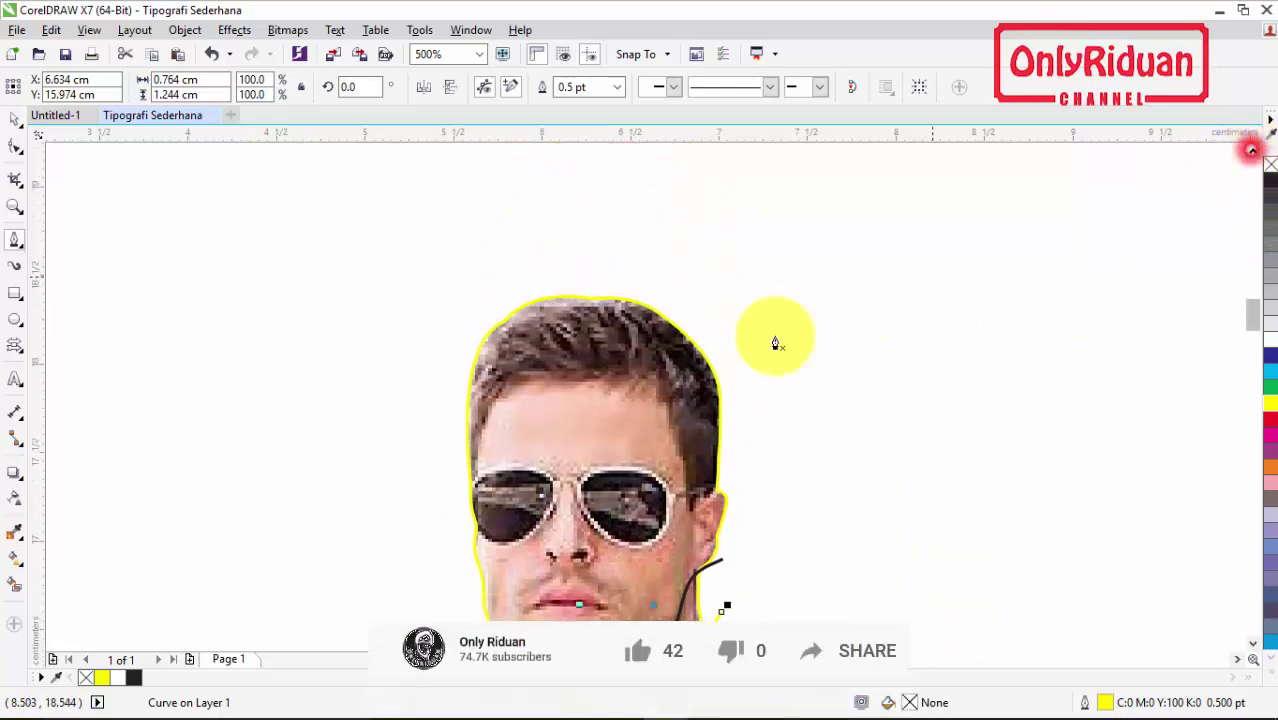
pyautogui.click(461, 510)
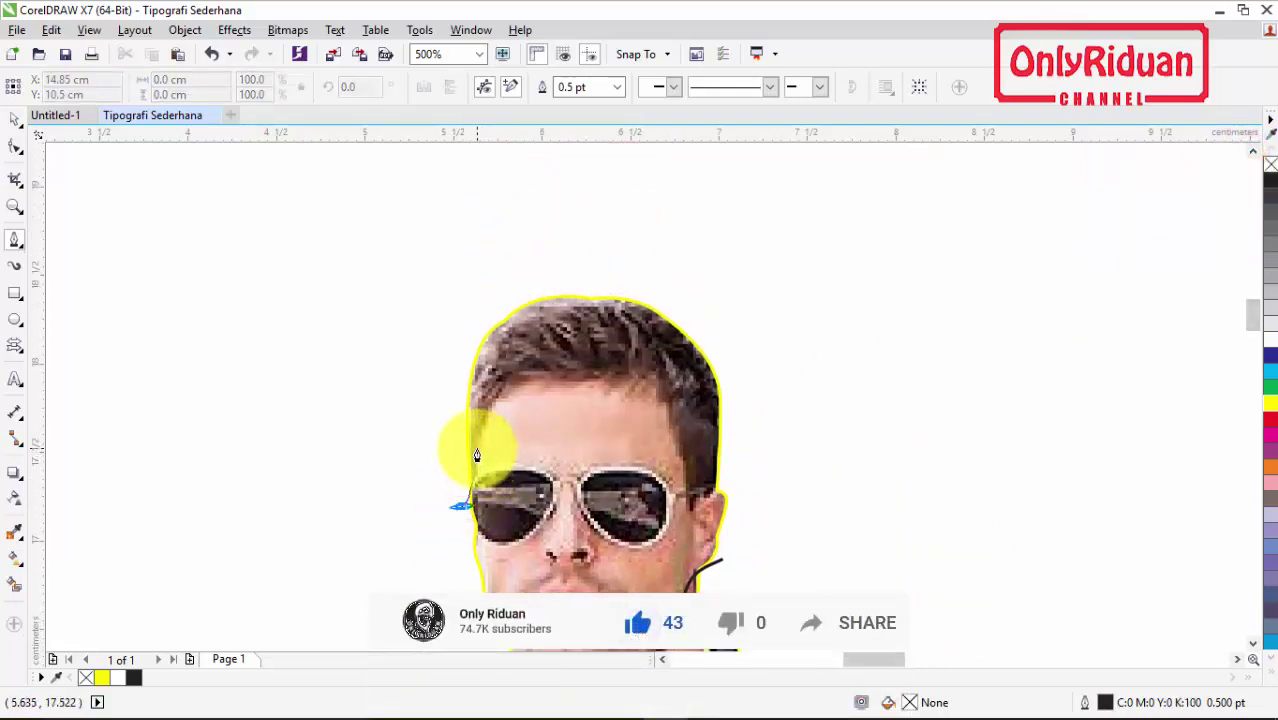
pyautogui.click(472, 442)
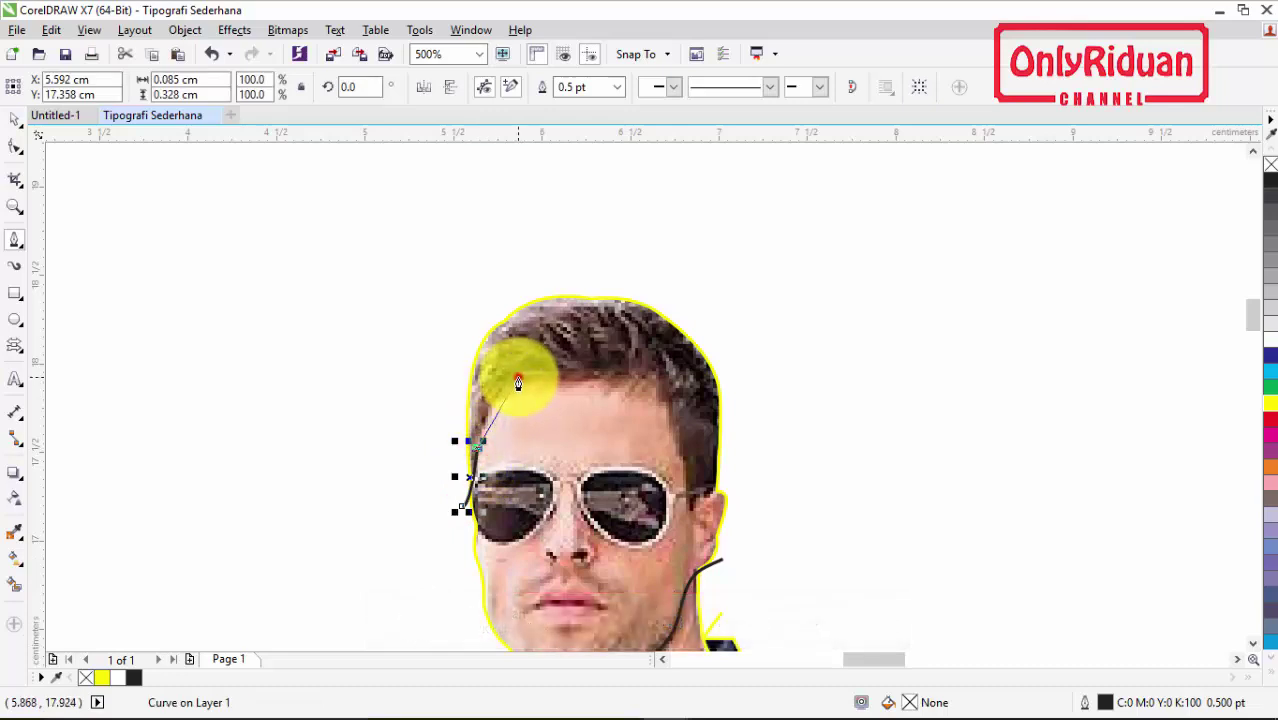
pyautogui.click(518, 383)
pyautogui.moveTo(552, 372)
pyautogui.mouseDown()
pyautogui.moveTo(594, 379)
pyautogui.moveTo(593, 366)
pyautogui.moveTo(666, 396)
pyautogui.mouseUp()
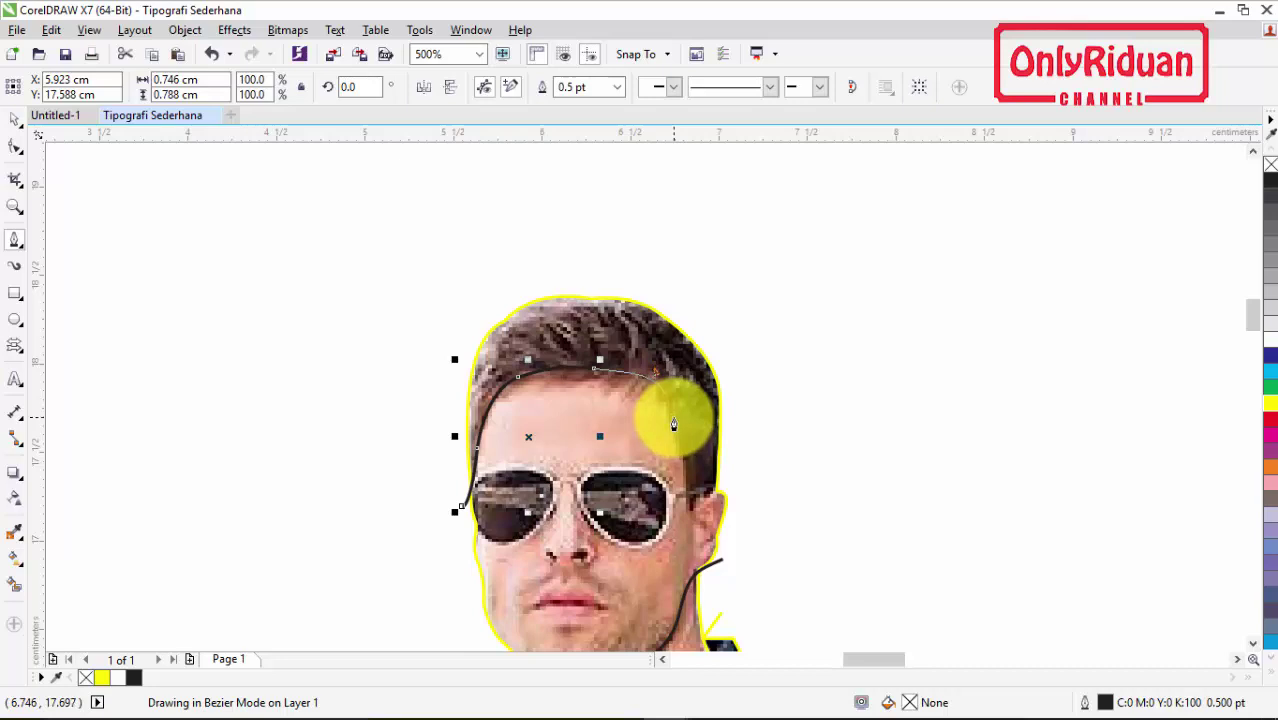
pyautogui.click(673, 424)
pyautogui.hotkey('ctrl', 'z')
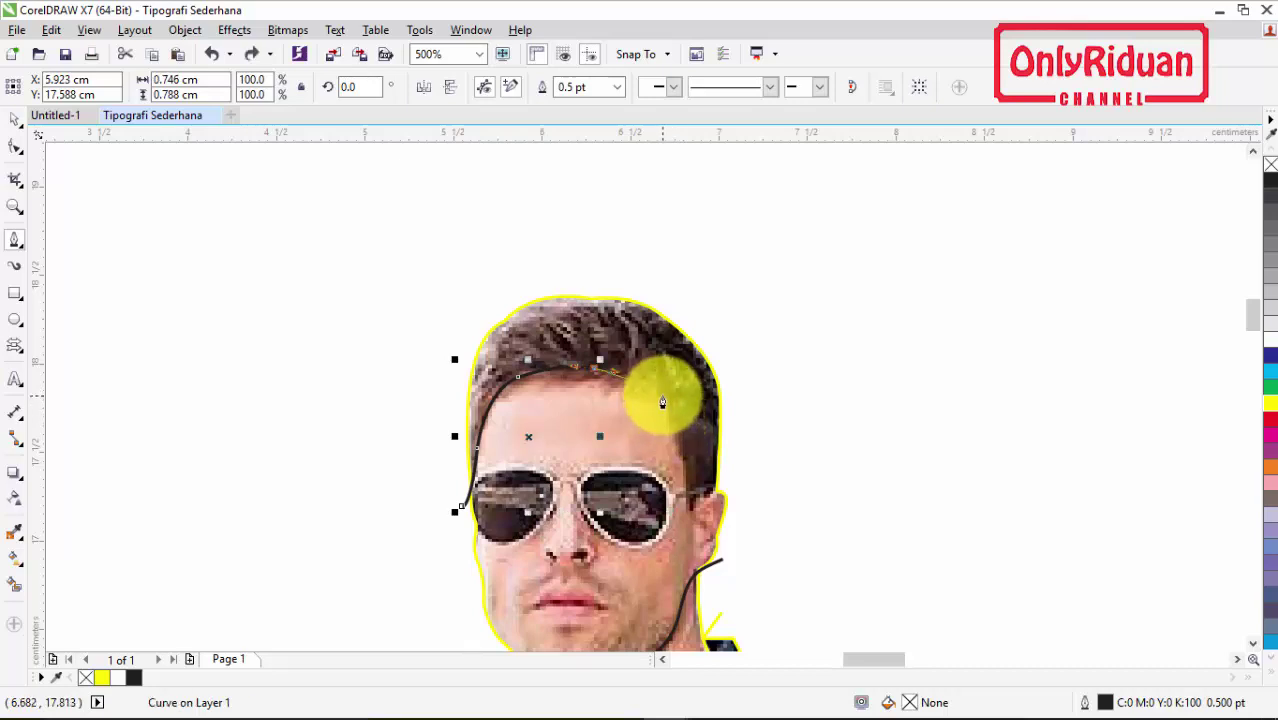
pyautogui.moveTo(666, 401)
pyautogui.mouseDown()
pyautogui.moveTo(685, 510)
pyautogui.moveTo(752, 477)
pyautogui.mouseUp()
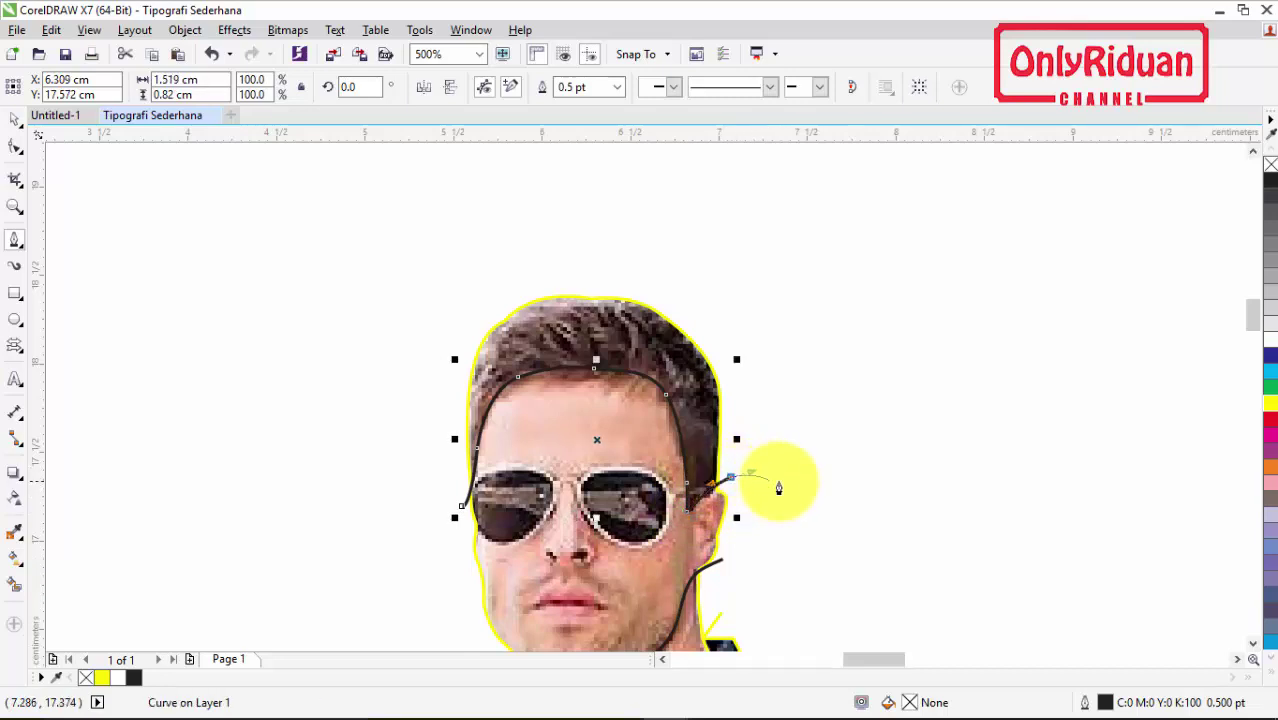
pyautogui.rightClick(1268, 403)
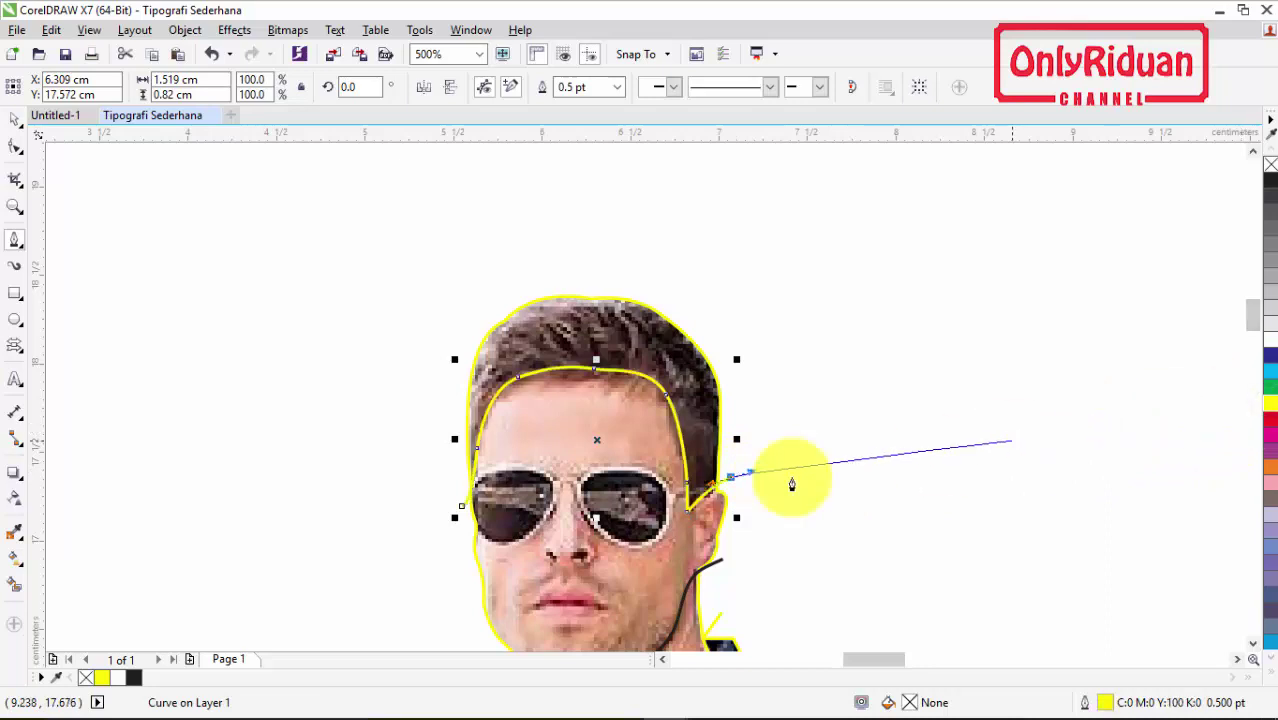
# Step: Start a yellow Pen curve outside the forearm outline, tracing the wrist and hand down to the pocket edge, about 1.6 by 1.34 cm
pyautogui.scroll(-2, 788, 434)
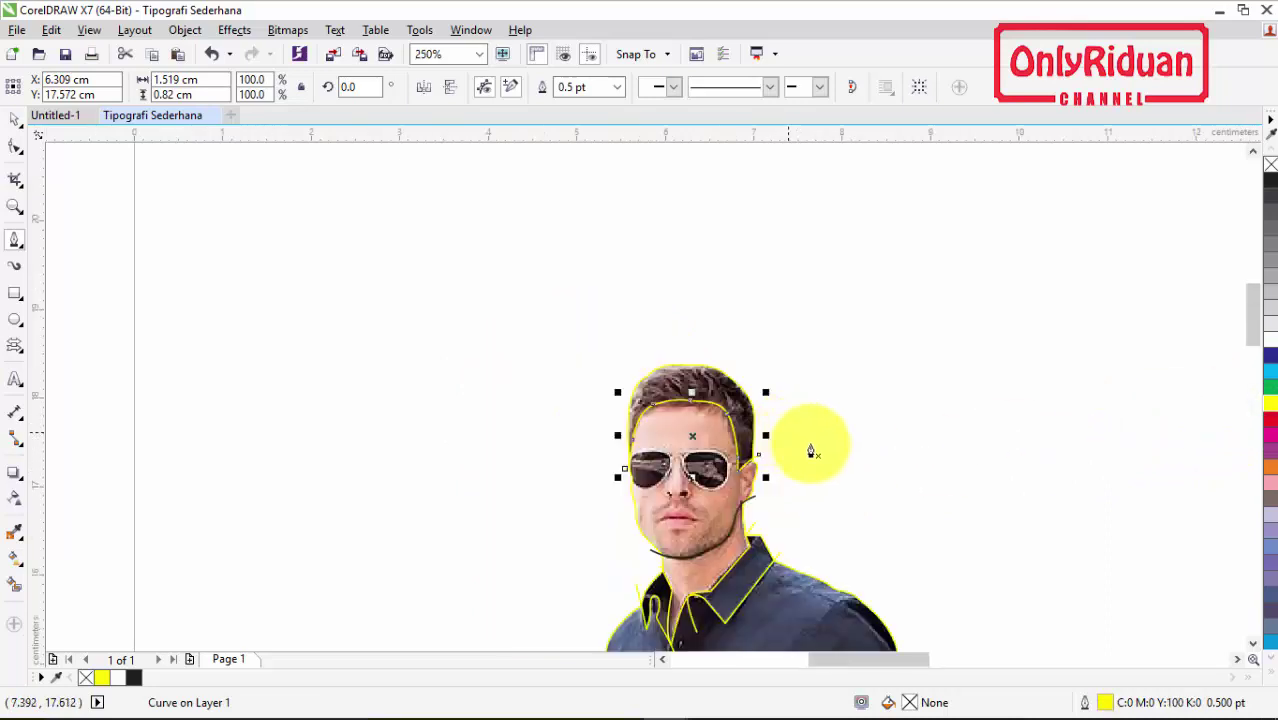
pyautogui.moveTo(1255, 318); pyautogui.dragTo(1256, 372)
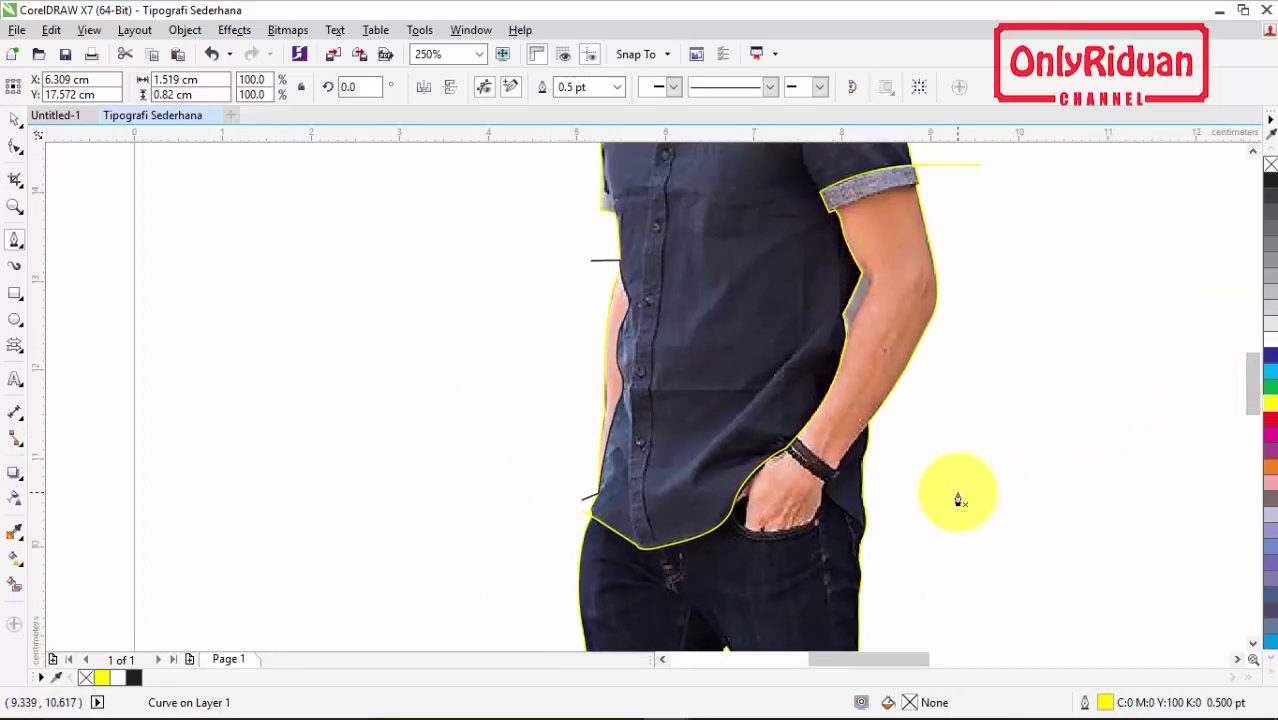
pyautogui.click(15, 244)
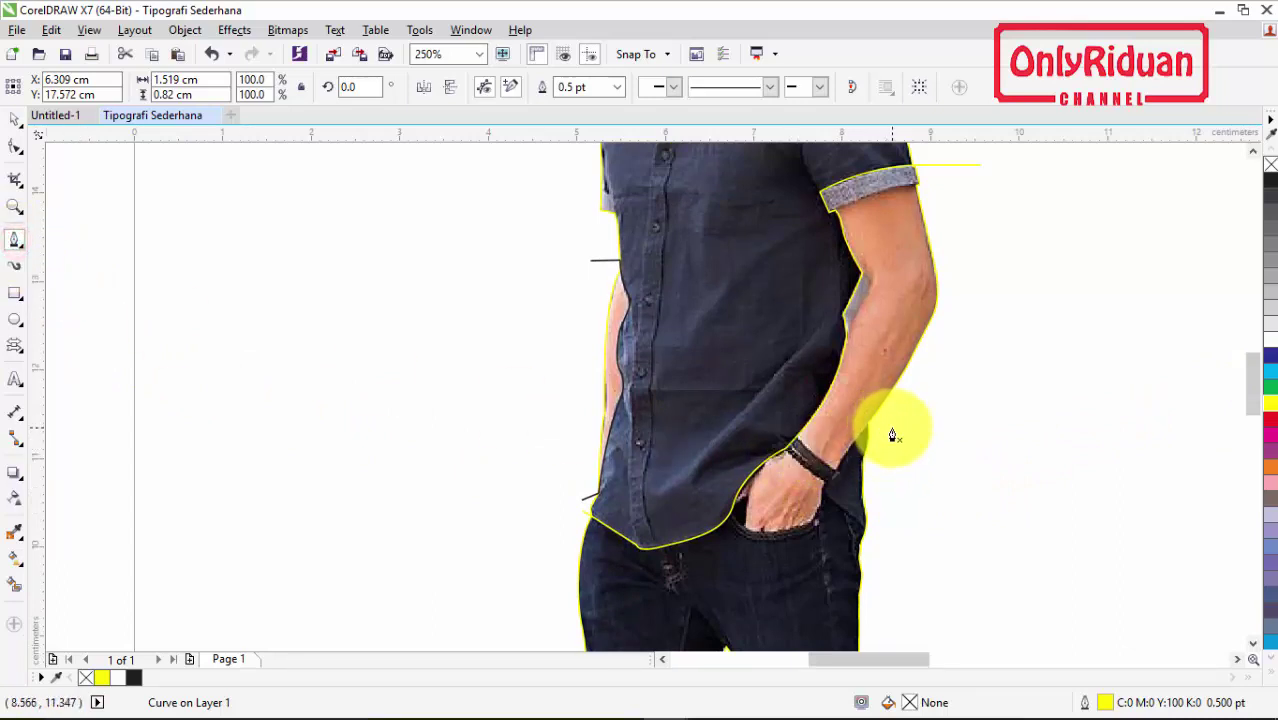
pyautogui.scroll(1, 893, 435)
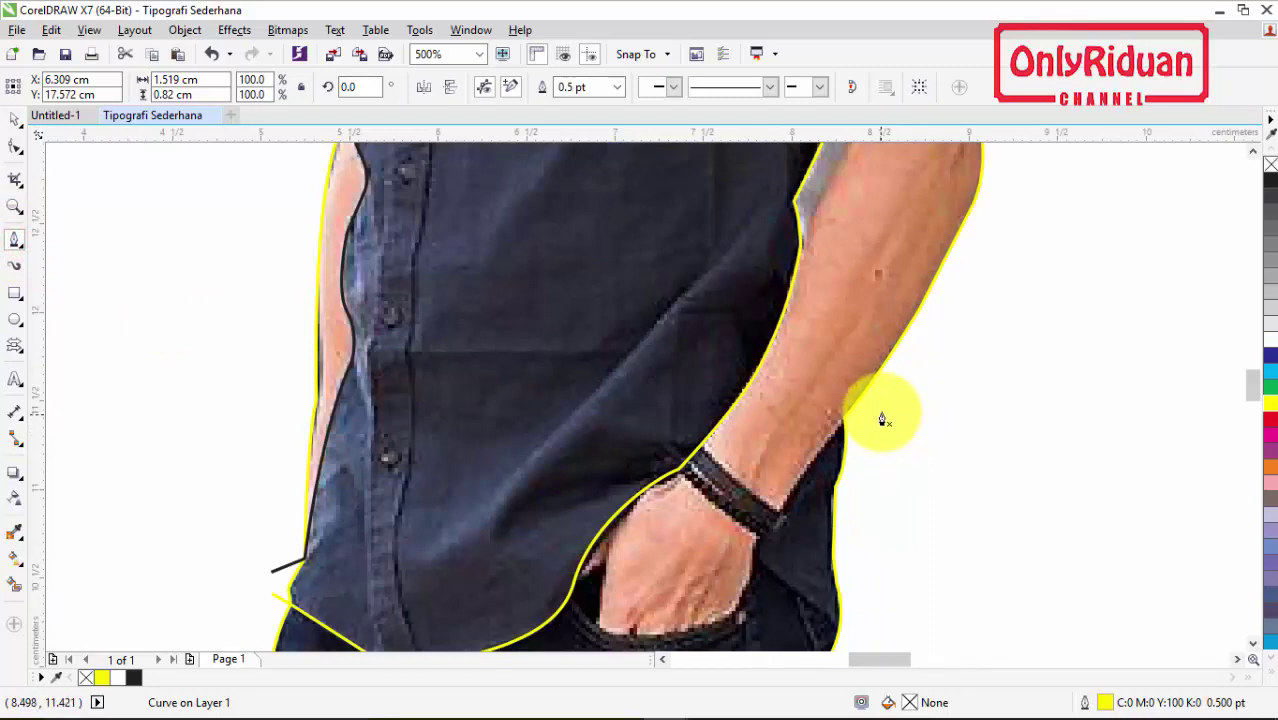
pyautogui.moveTo(881, 402); pyautogui.dragTo(843, 420)
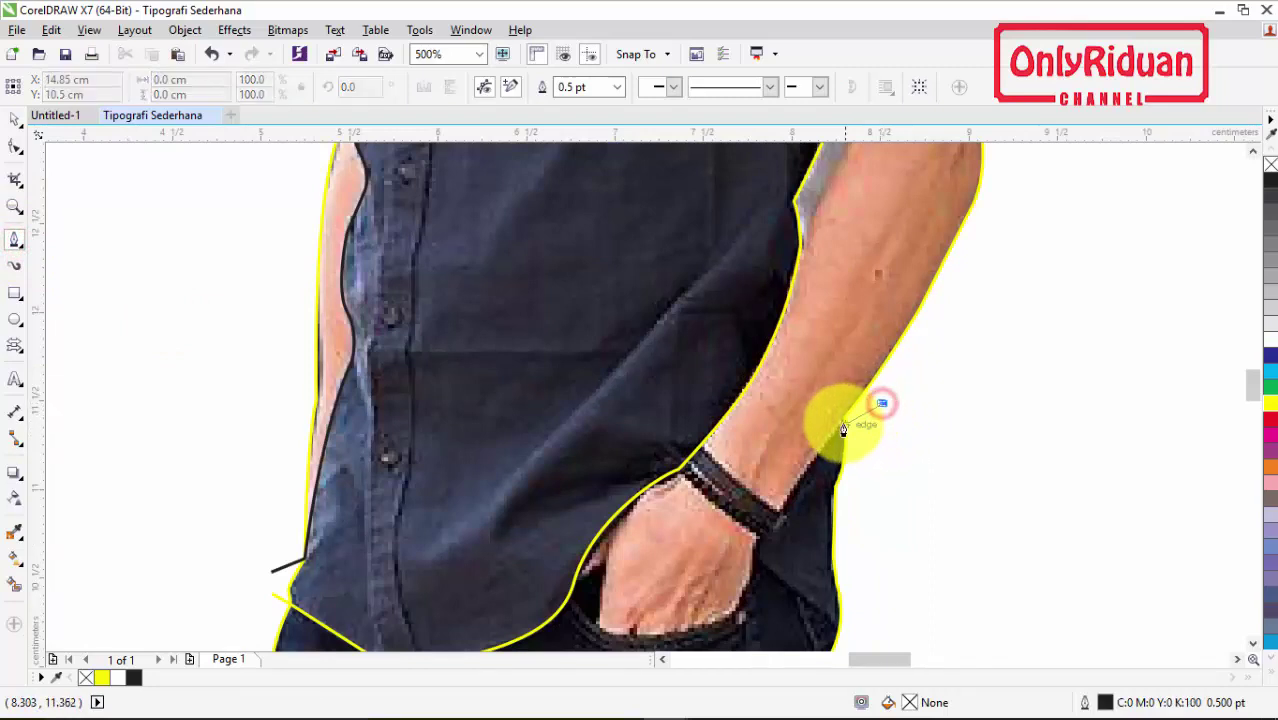
pyautogui.click(793, 486)
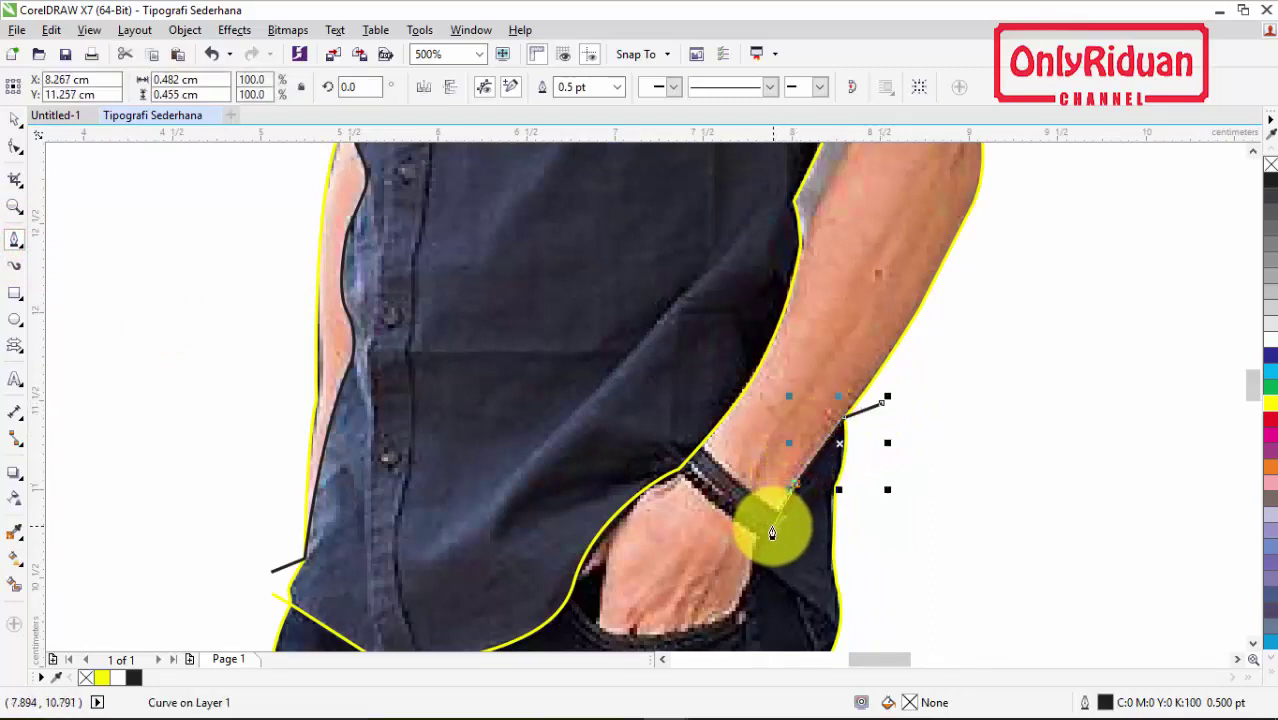
pyautogui.moveTo(769, 531)
pyautogui.mouseDown()
pyautogui.moveTo(756, 528)
pyautogui.moveTo(738, 612)
pyautogui.moveTo(690, 643)
pyautogui.moveTo(602, 640)
pyautogui.moveTo(565, 608)
pyautogui.mouseUp()
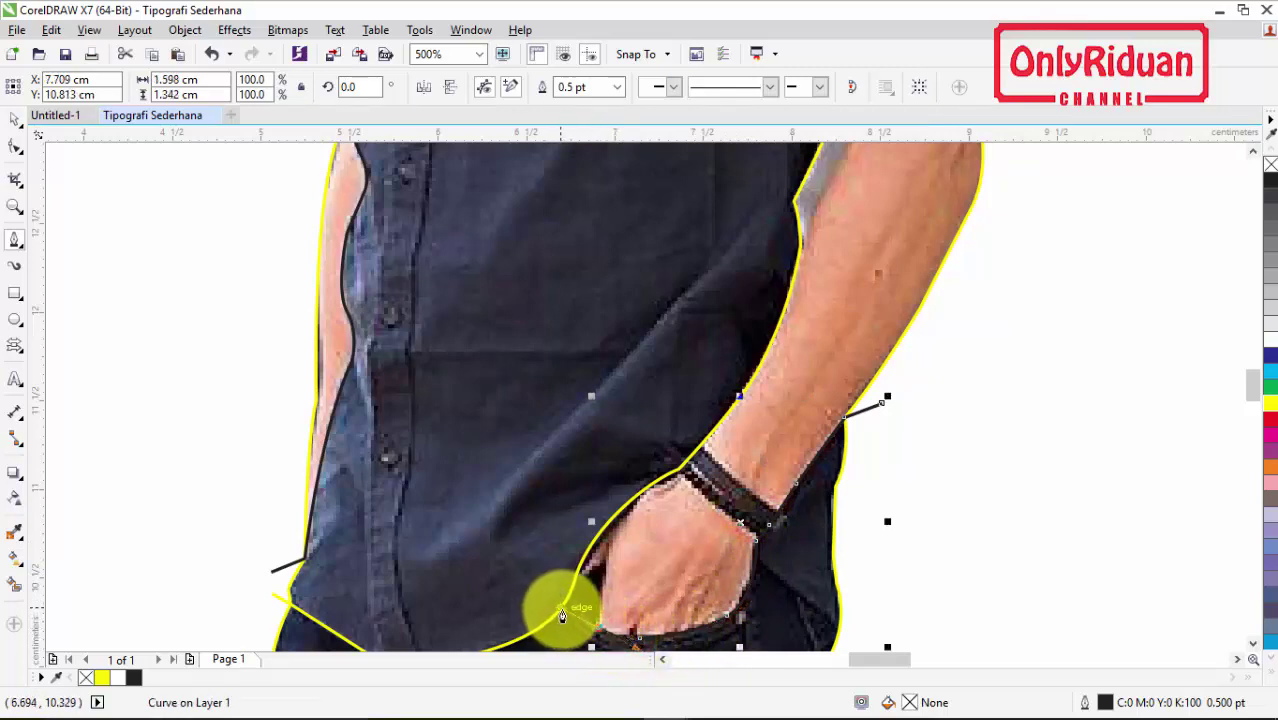
pyautogui.rightClick(1268, 402)
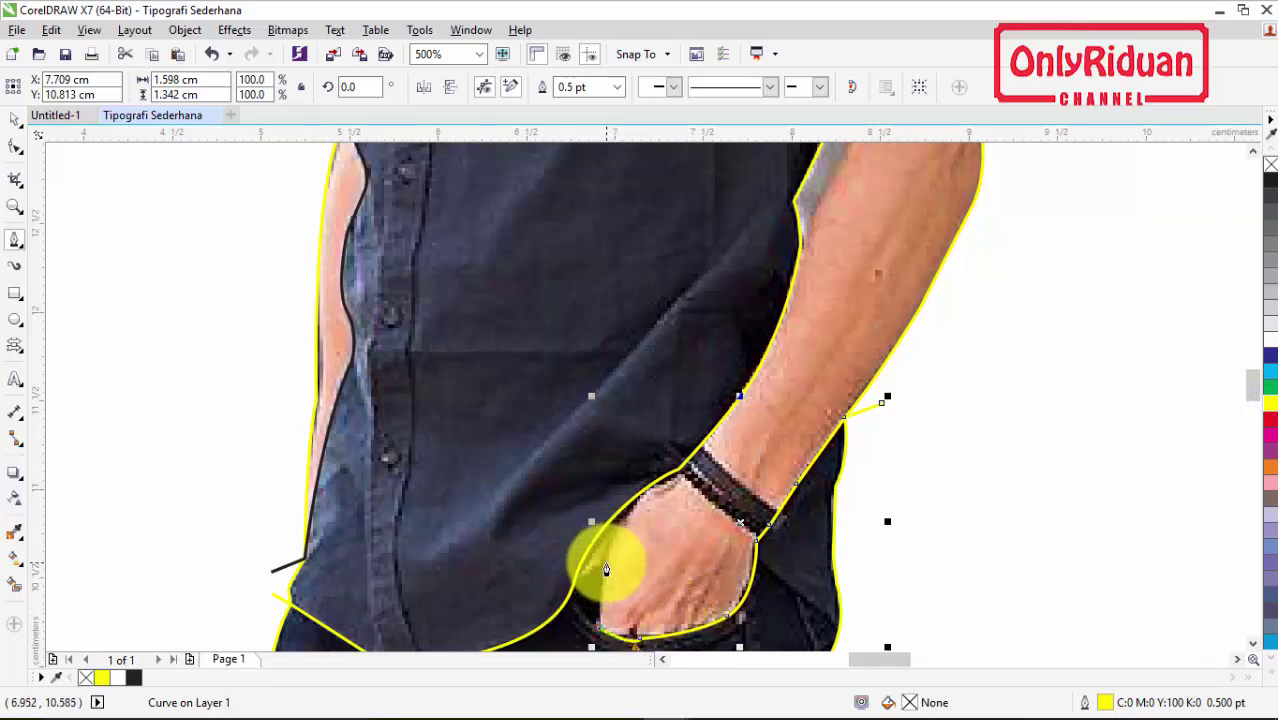
# Step: Continue the curve up the hand's inner side and across the shirt hem line, ending inside the shirt at about 2.02 cm wide
pyautogui.moveTo(605, 569)
pyautogui.mouseDown()
pyautogui.moveTo(616, 545)
pyautogui.moveTo(608, 556)
pyautogui.mouseUp()
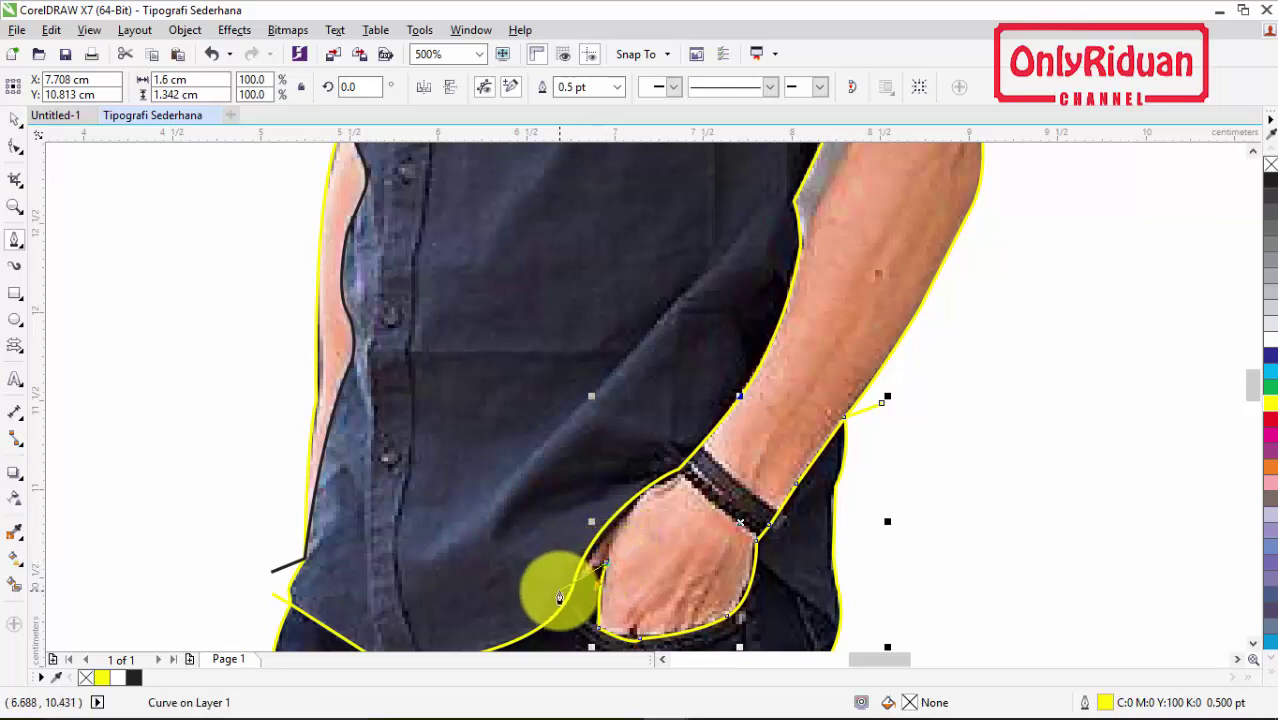
pyautogui.moveTo(559, 597); pyautogui.dragTo(543, 617)
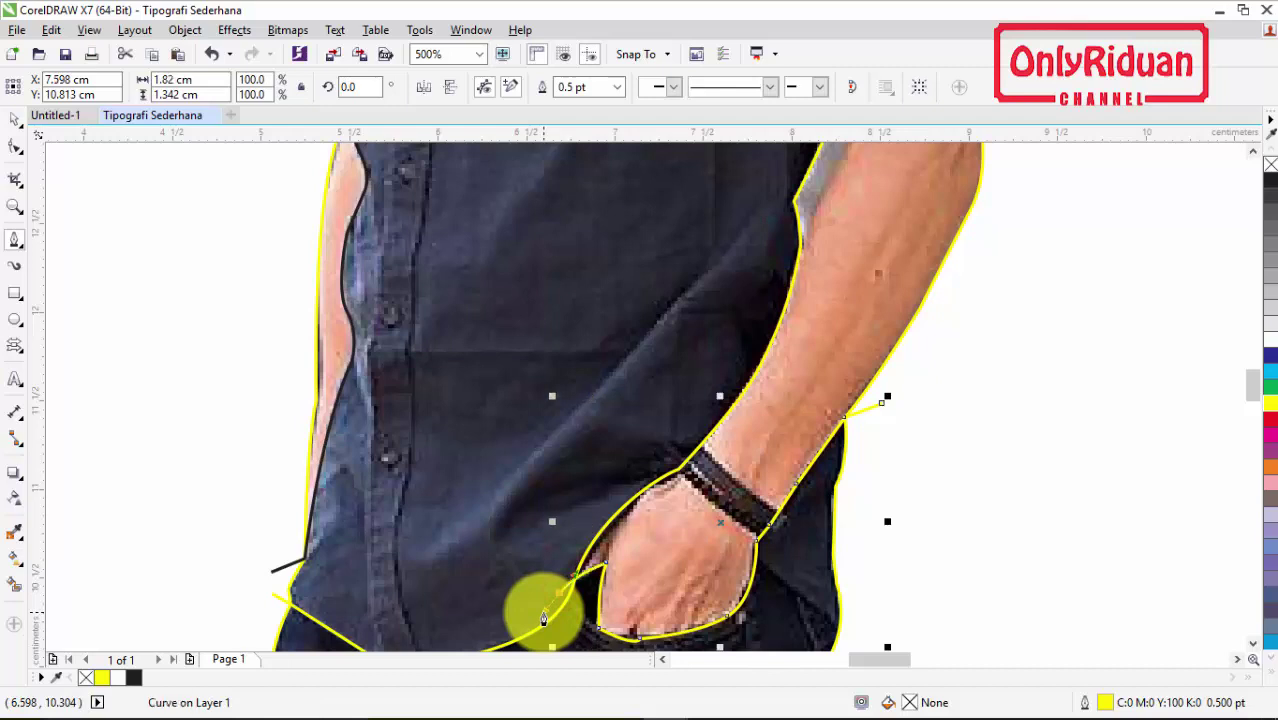
pyautogui.click(525, 600)
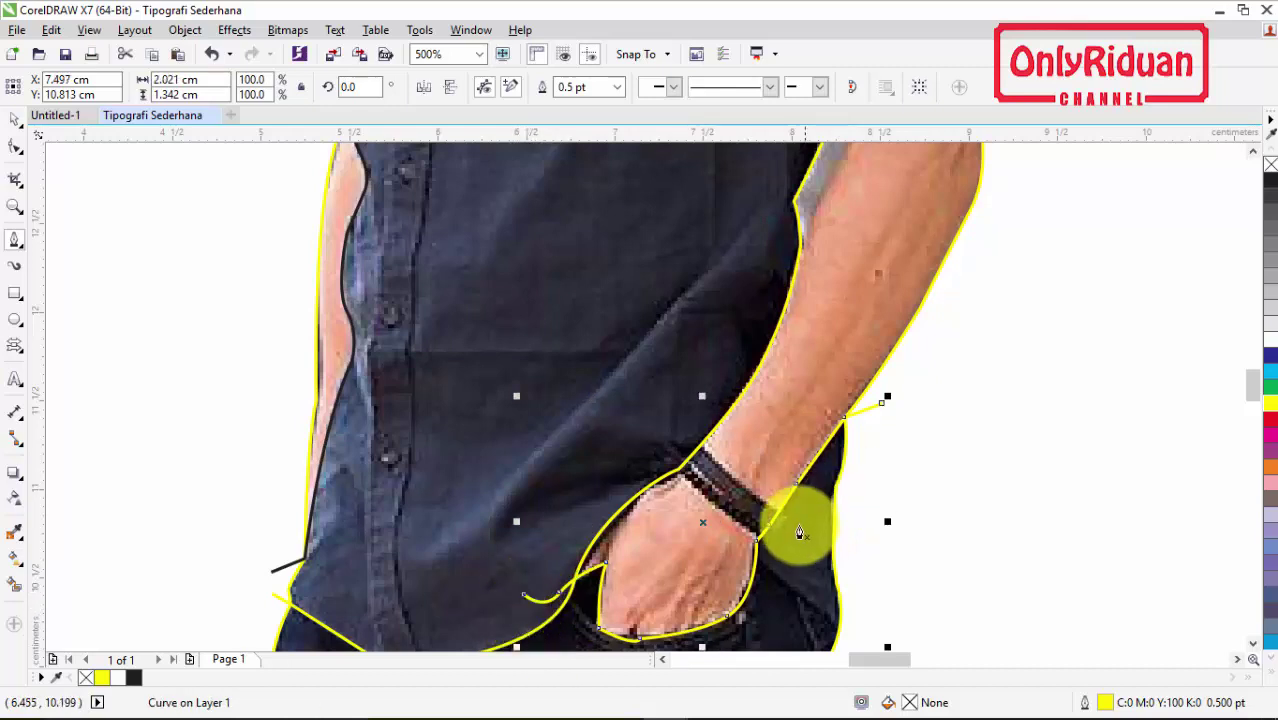
# Step: Draw a yellow Pen curve about 2.23 by 0.81 cm along the sleeve cuff's lower edge, from outside the arm outline into the shirt
pyautogui.scroll(5, 1258, 385)
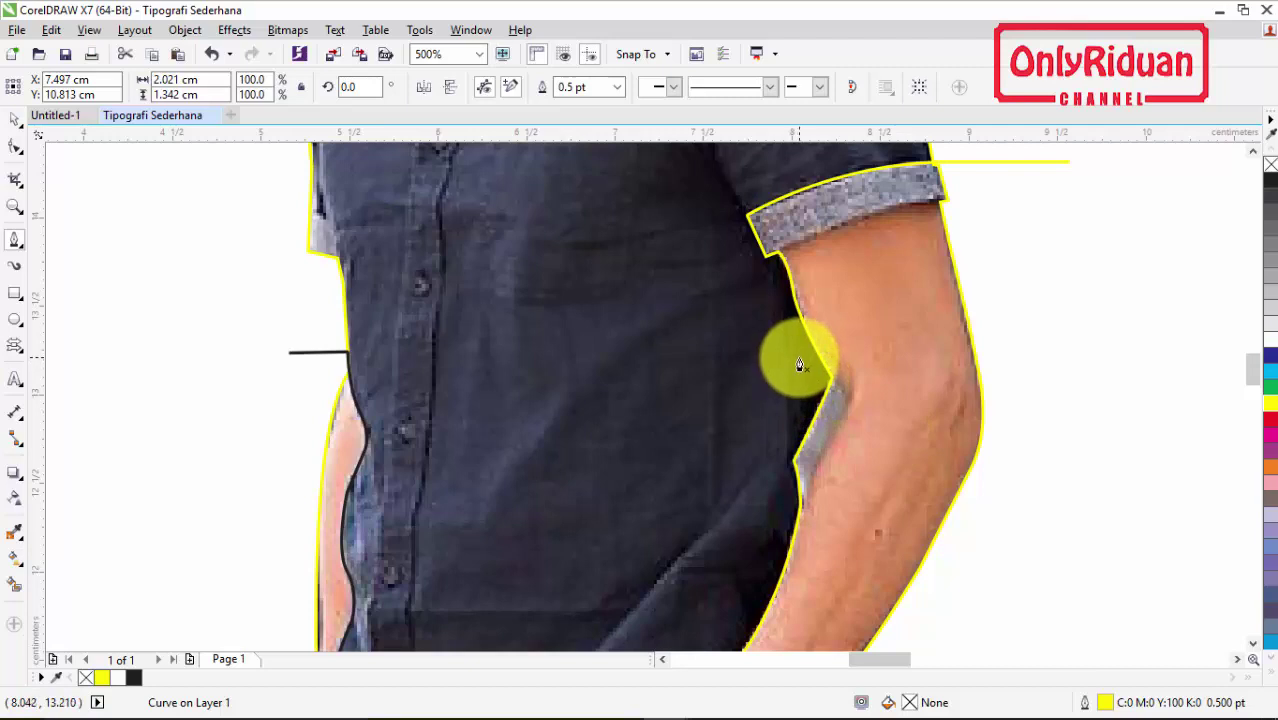
pyautogui.click(992, 200)
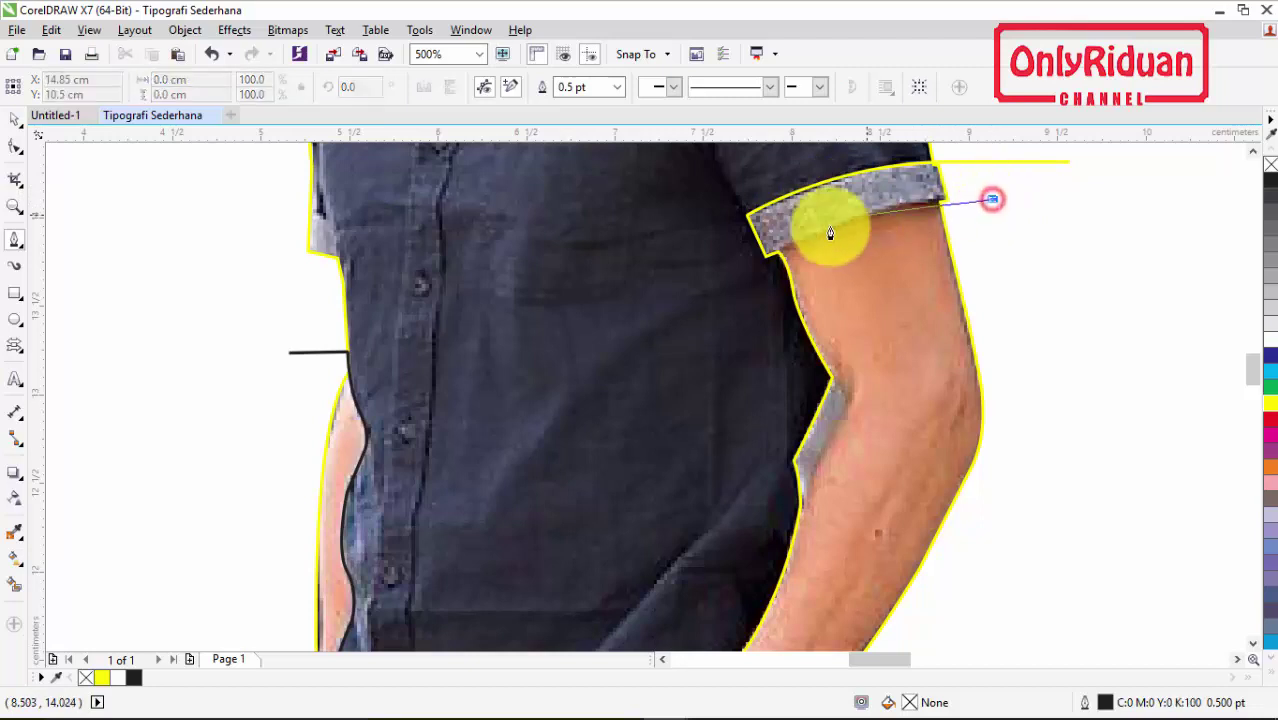
pyautogui.click(775, 257)
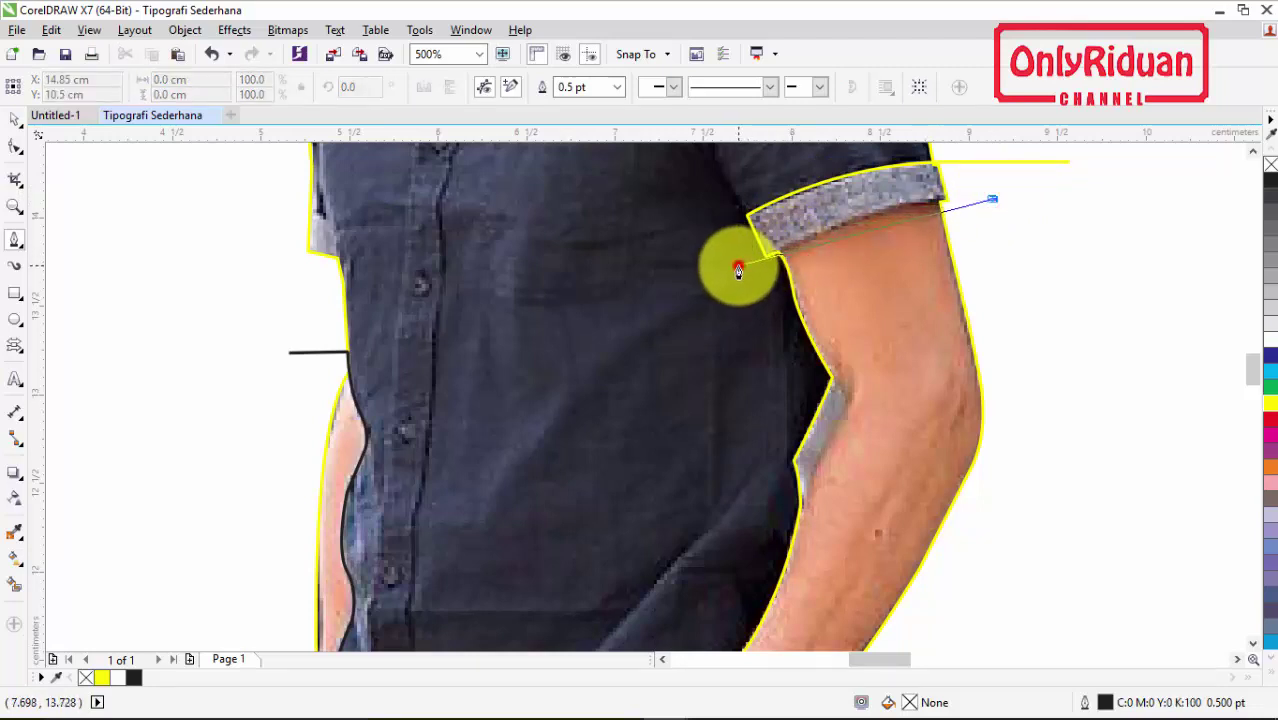
pyautogui.click(738, 267)
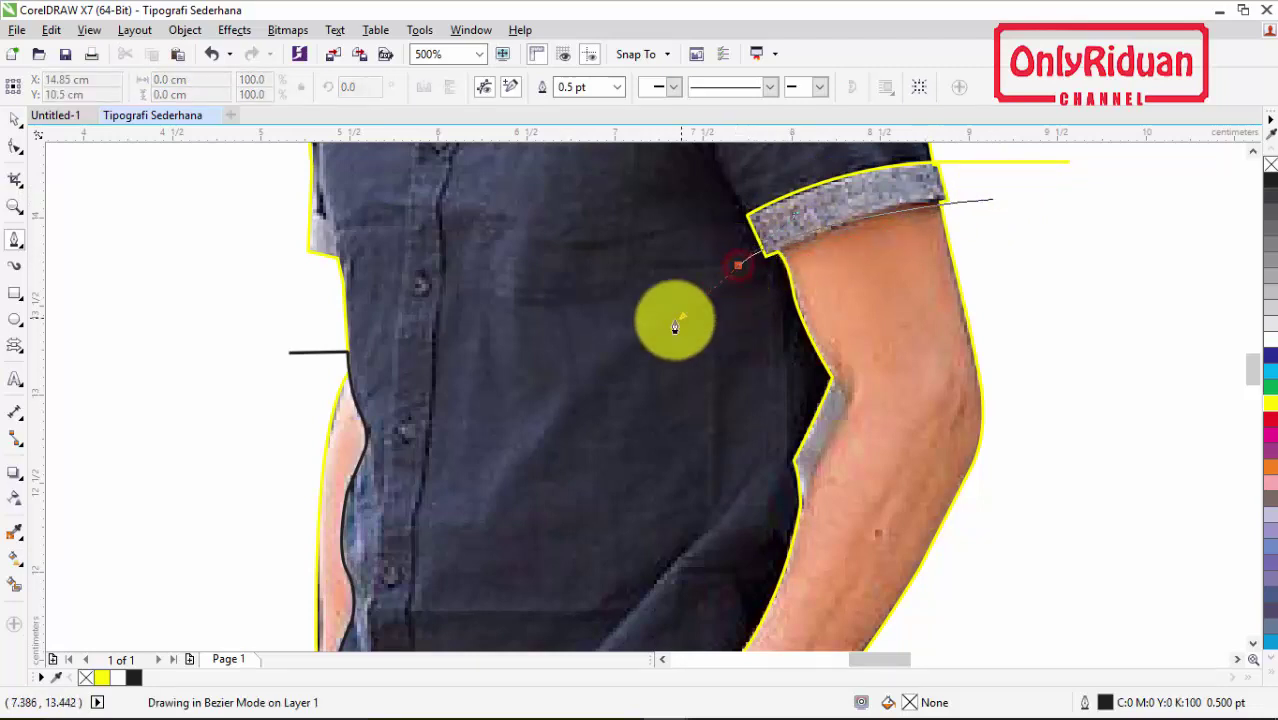
pyautogui.doubleClick(597, 347)
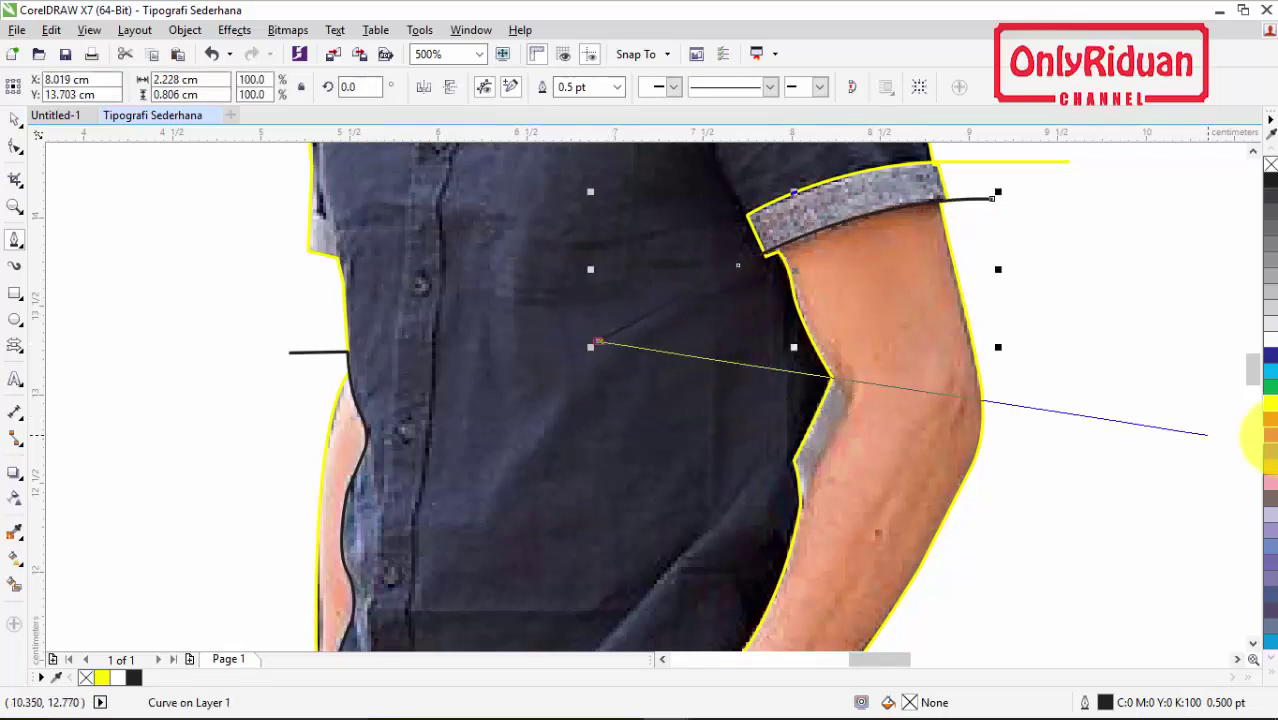
pyautogui.rightClick(1268, 404)
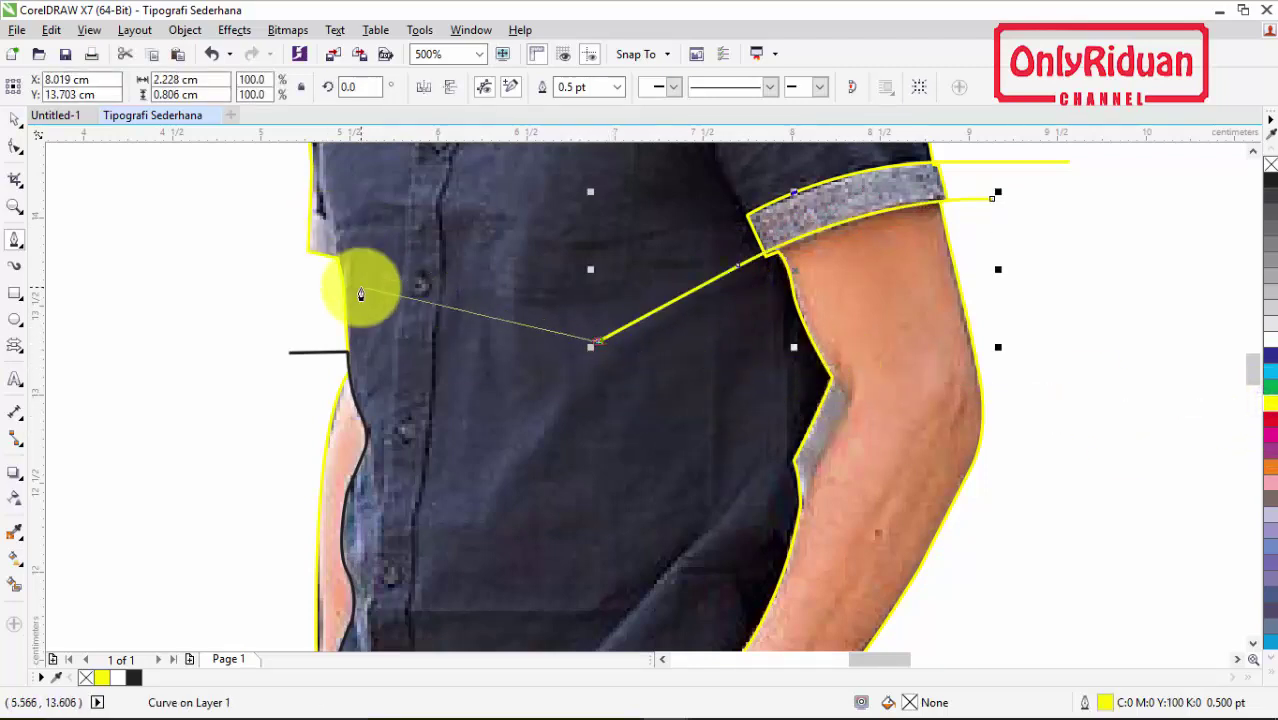
pyautogui.press('Escape')
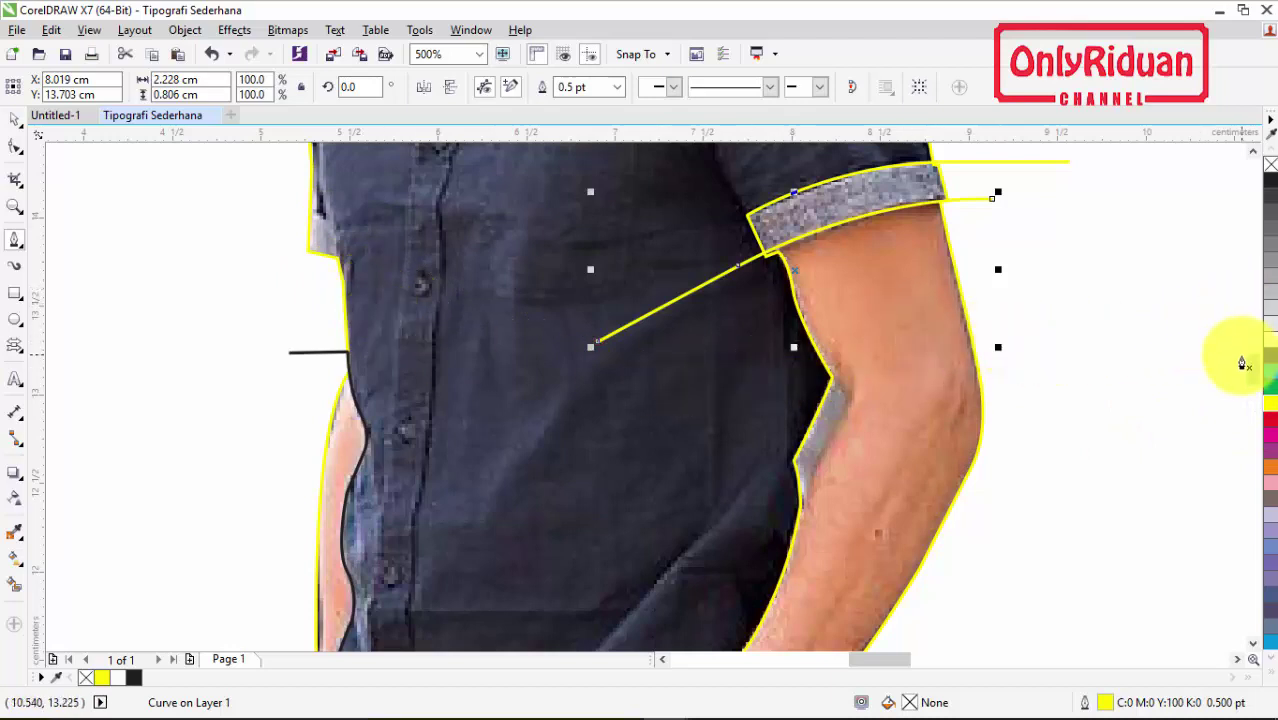
# Step: Draw a yellow Pen curve about 0.5 by 1.23 cm around the gap inside the elbow, ending both ends inside the shirt
pyautogui.scroll(-3, 1255, 365)
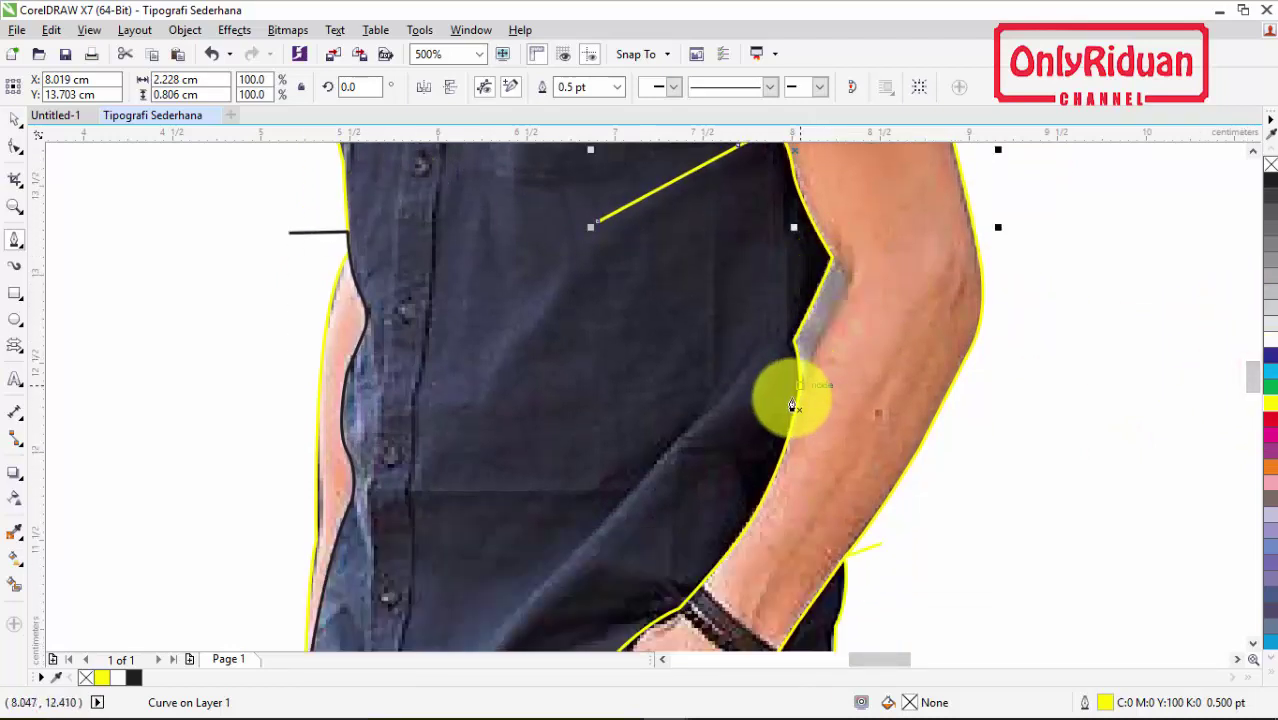
pyautogui.click(763, 444)
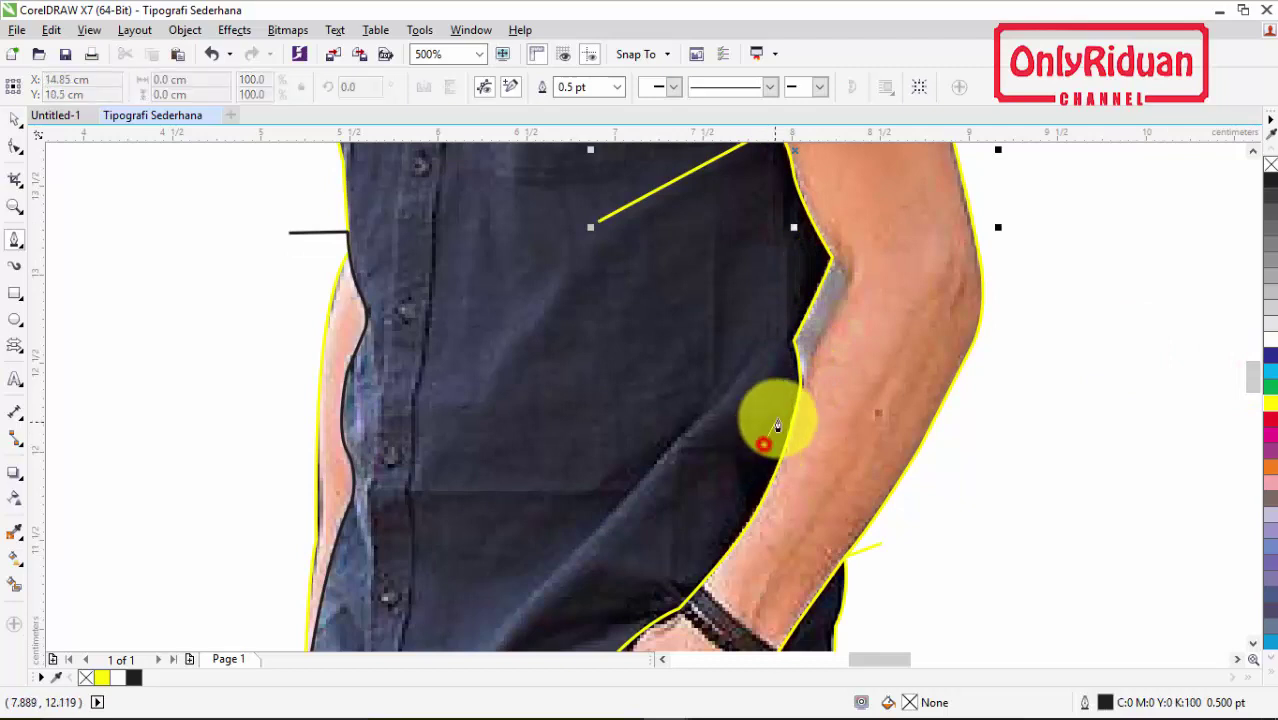
pyautogui.click(800, 384)
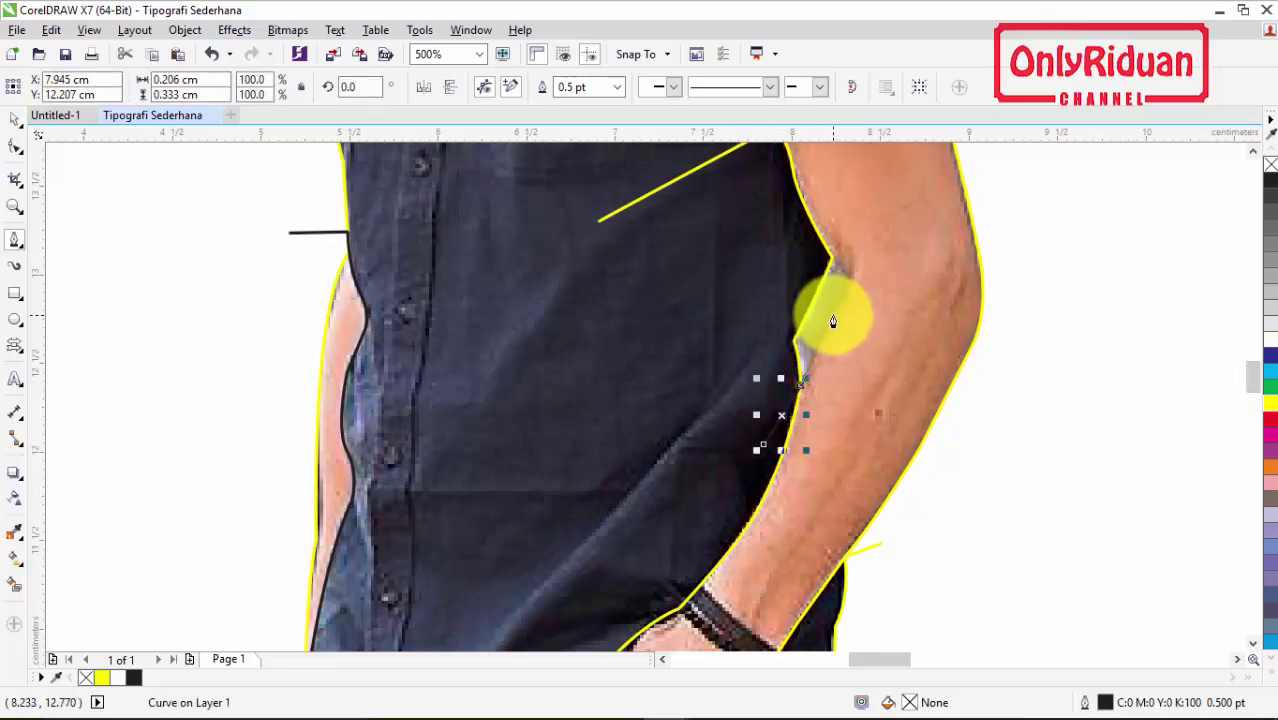
pyautogui.click(838, 306)
pyautogui.click(845, 287)
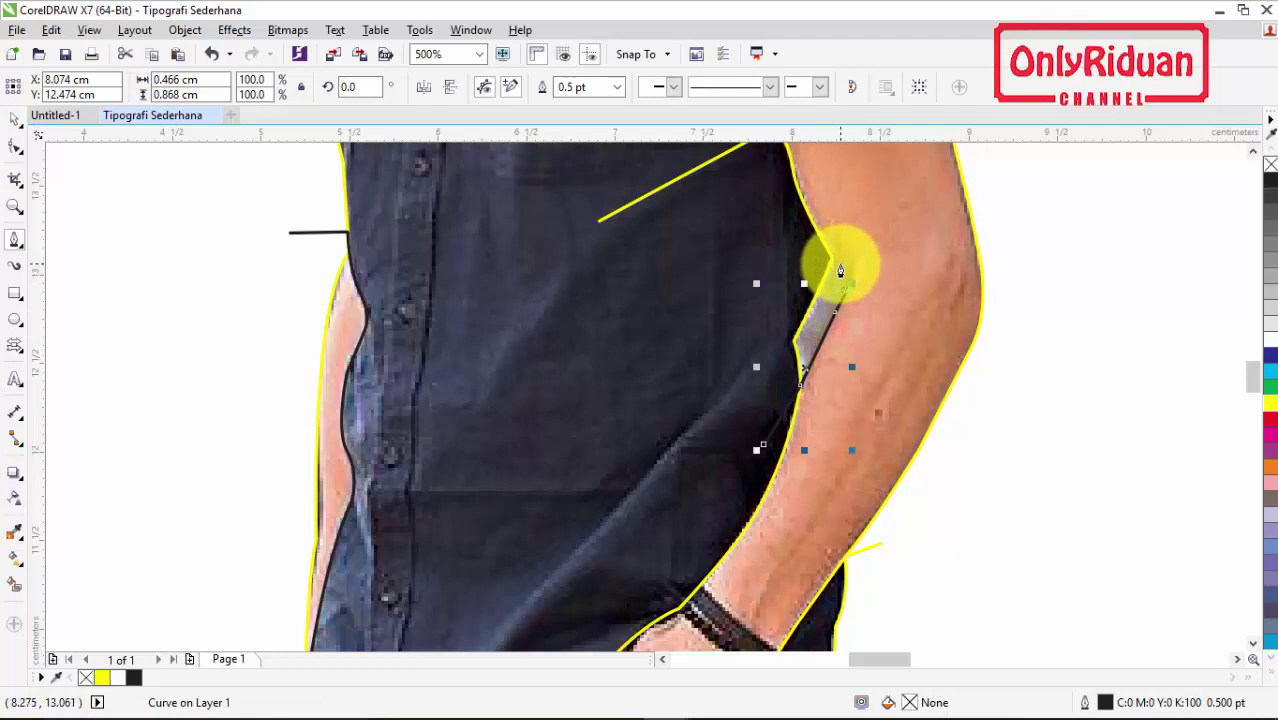
pyautogui.click(839, 268)
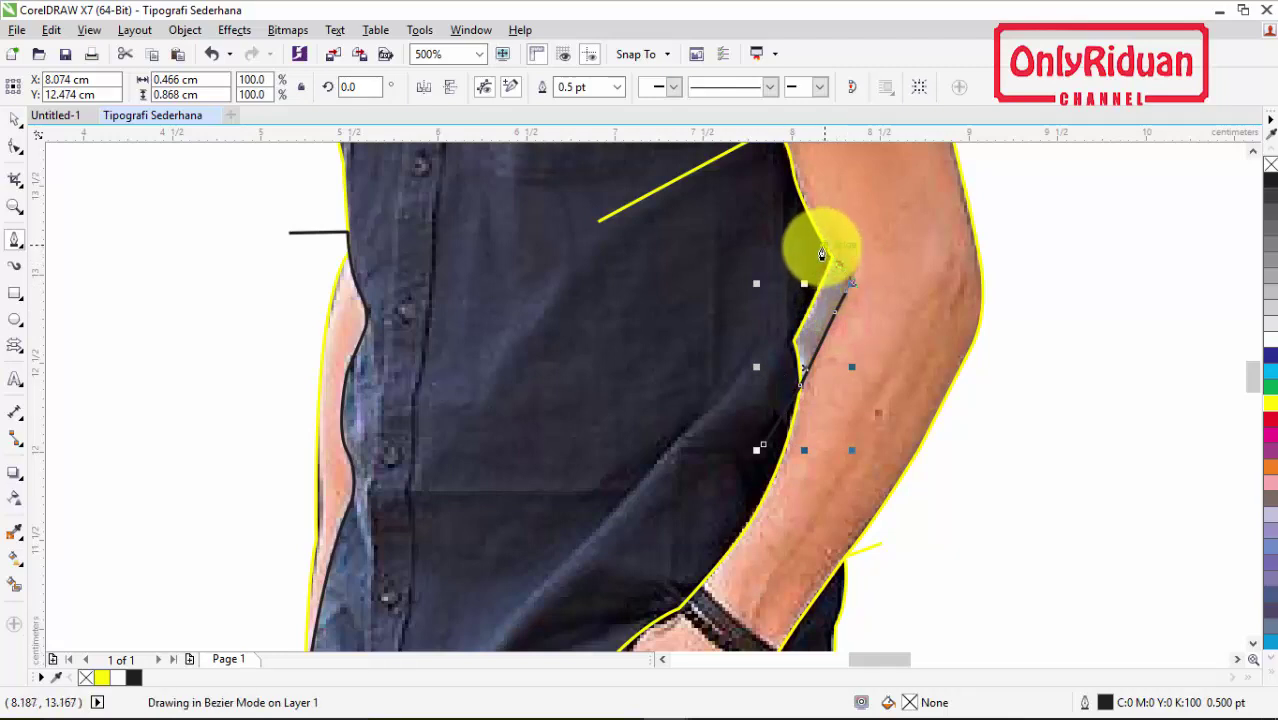
pyautogui.click(821, 254)
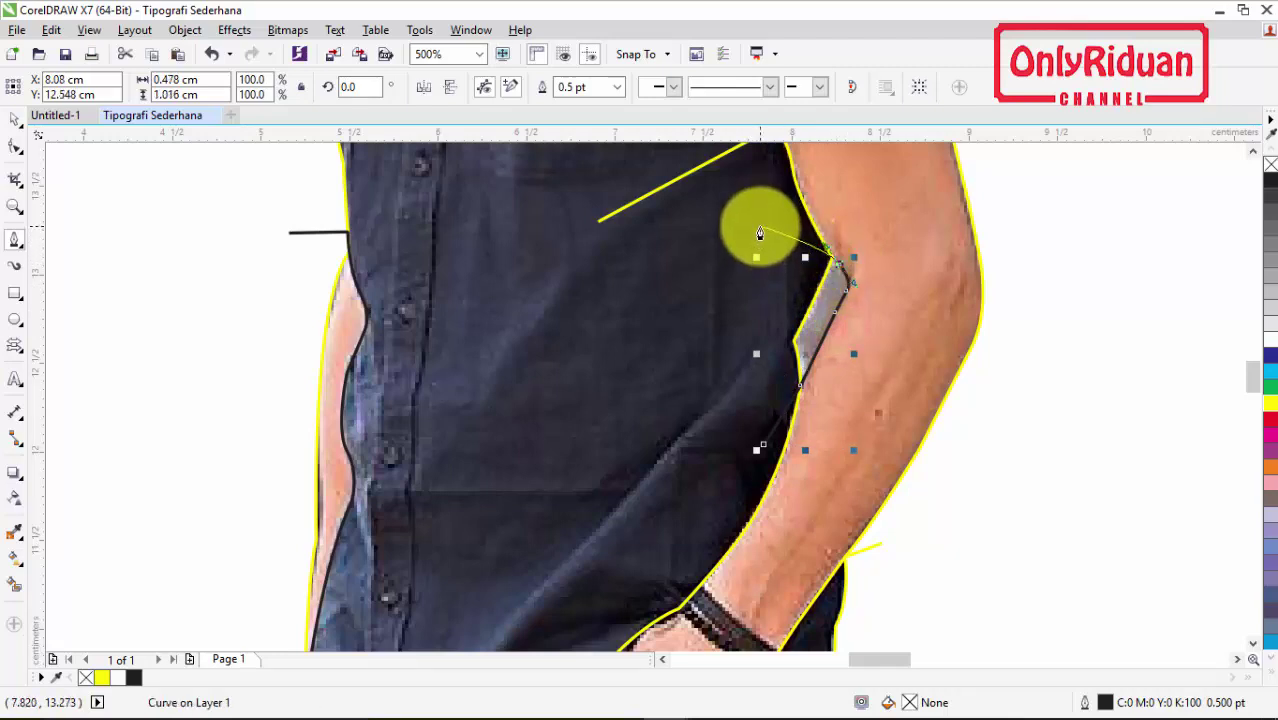
pyautogui.click(760, 232)
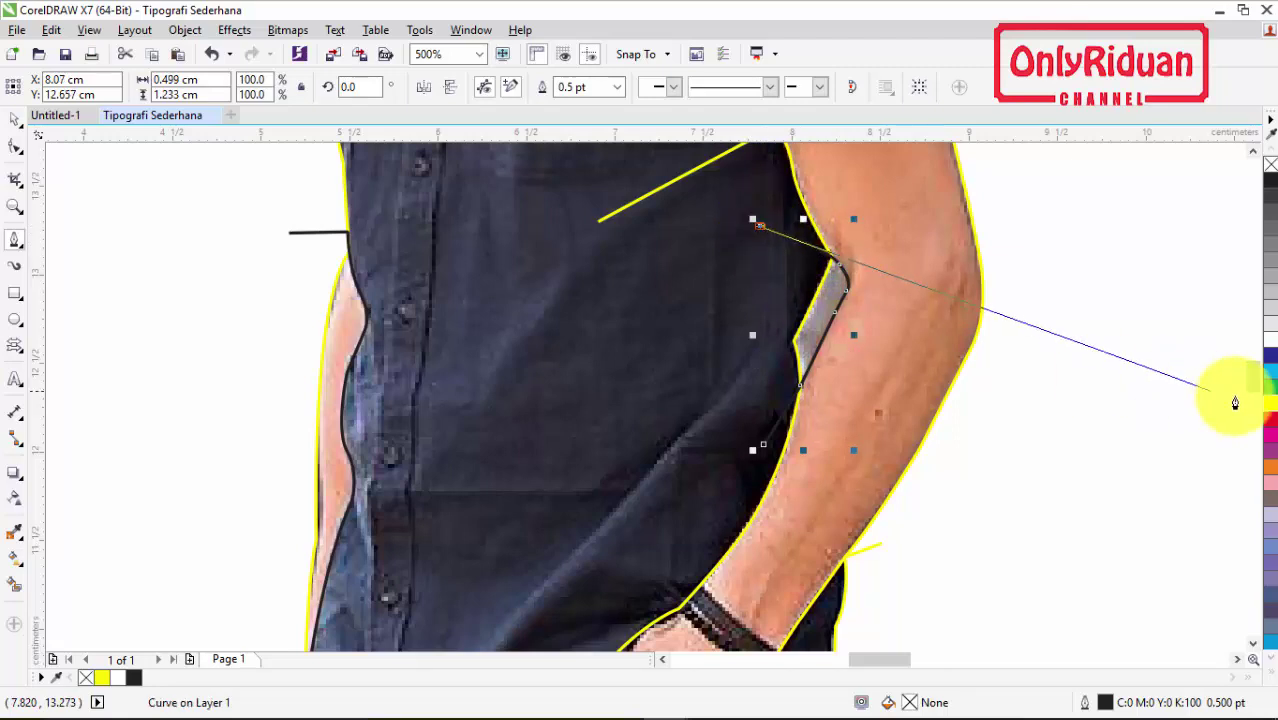
pyautogui.rightClick(1266, 401)
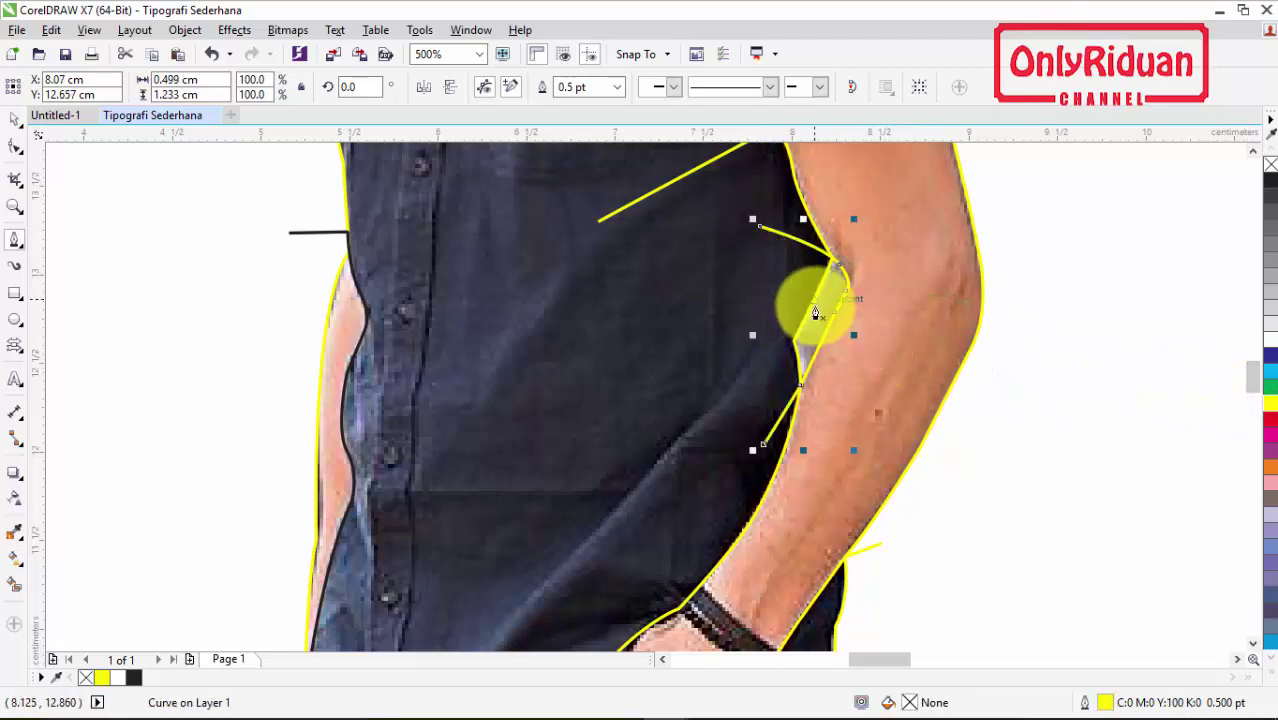
pyautogui.scroll(-1, 810, 305)
pyautogui.scroll(-2, 780, 343)
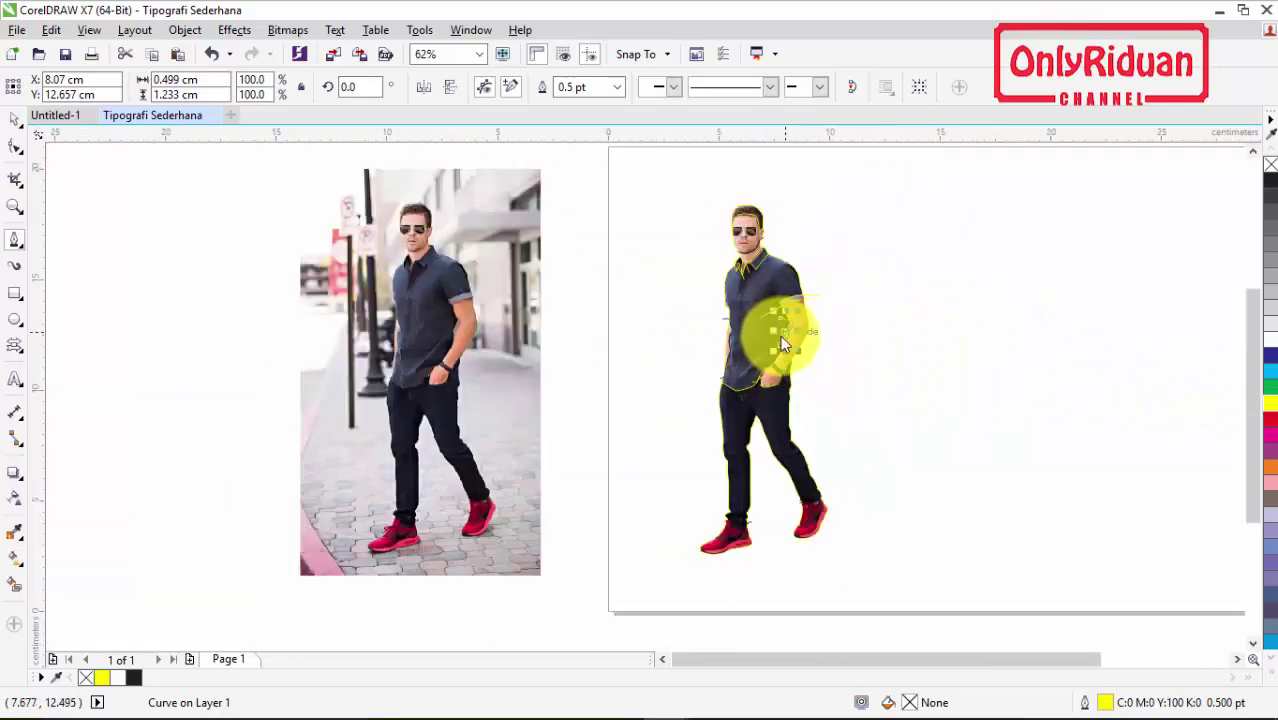
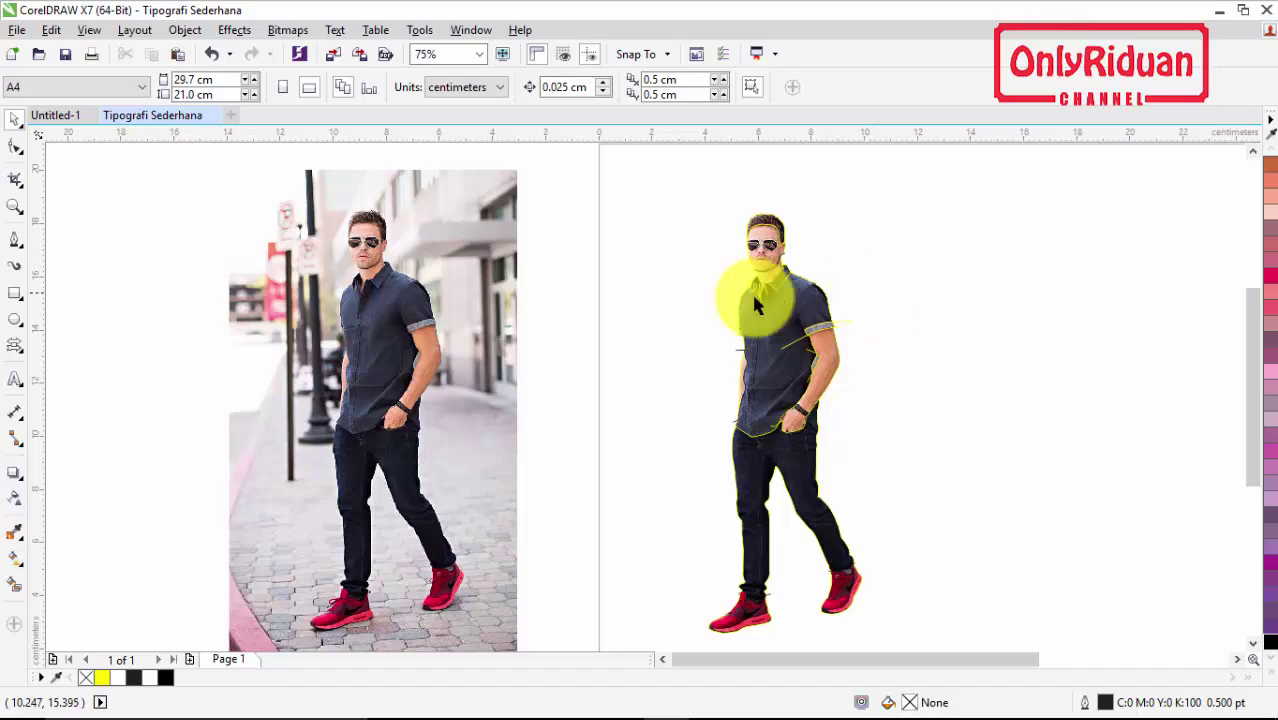
# Step: Use Smart Fill with a white fill and 0.5 pt outline on the hair, face, neck, and the bare arm with its pocketed hand
pyautogui.click(11, 586)
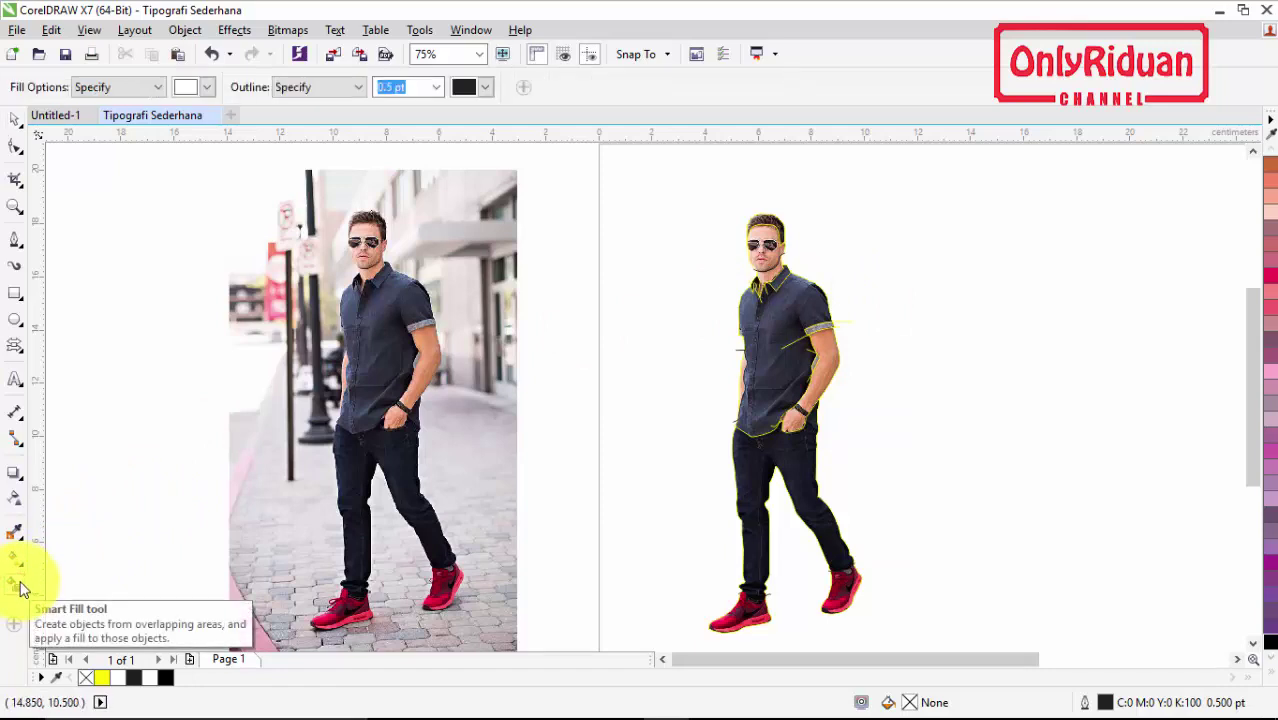
pyautogui.click(207, 87)
pyautogui.click(226, 110)
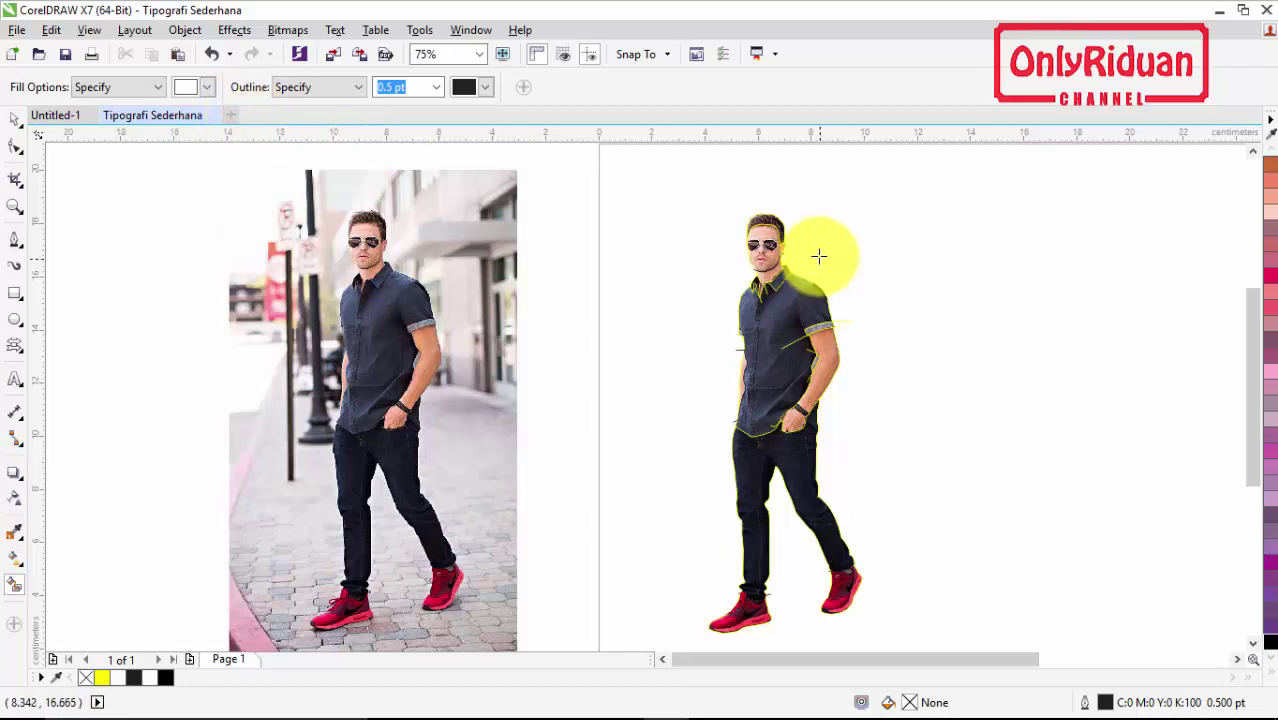
pyautogui.scroll(4, 790, 230)
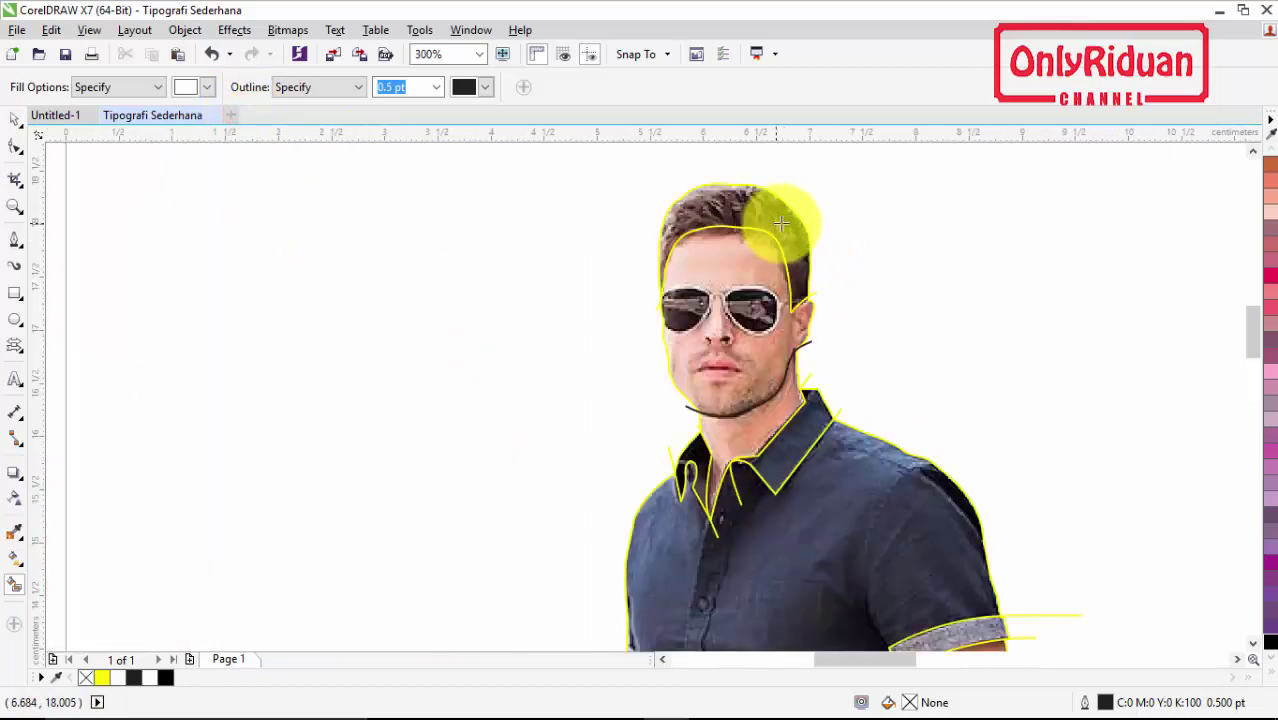
pyautogui.click(769, 215)
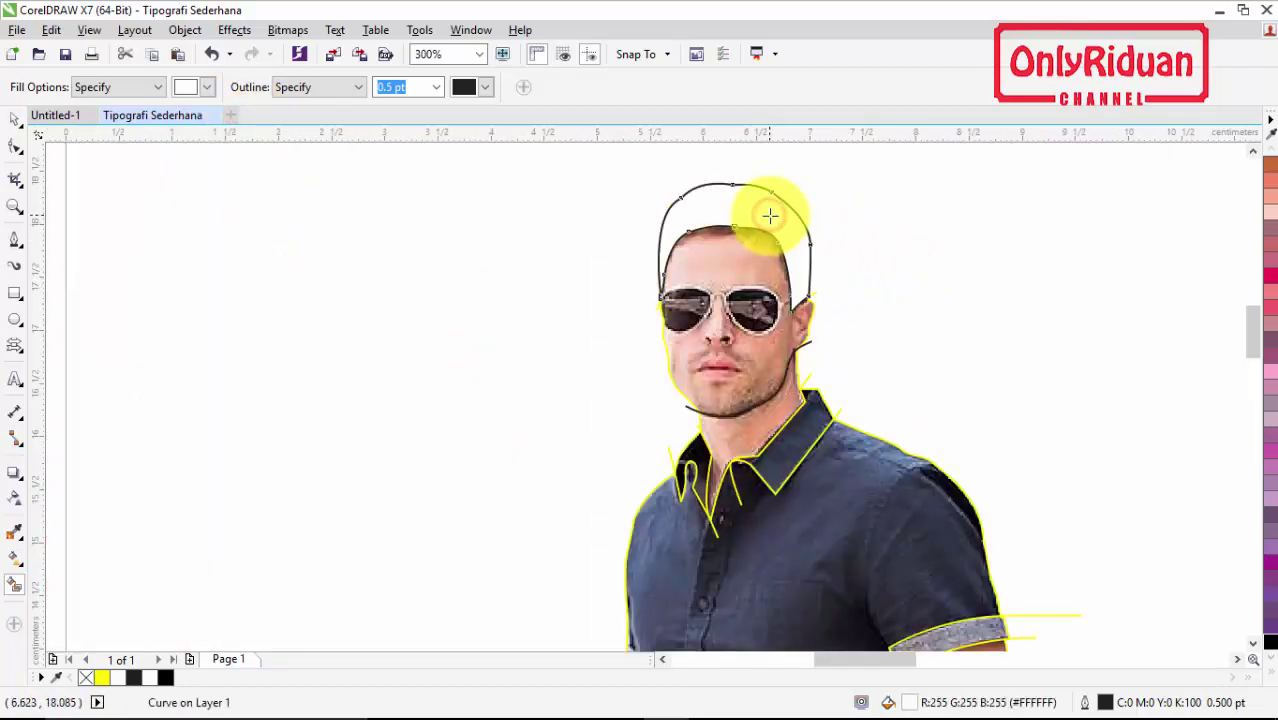
pyautogui.click(748, 262)
pyautogui.click(767, 421)
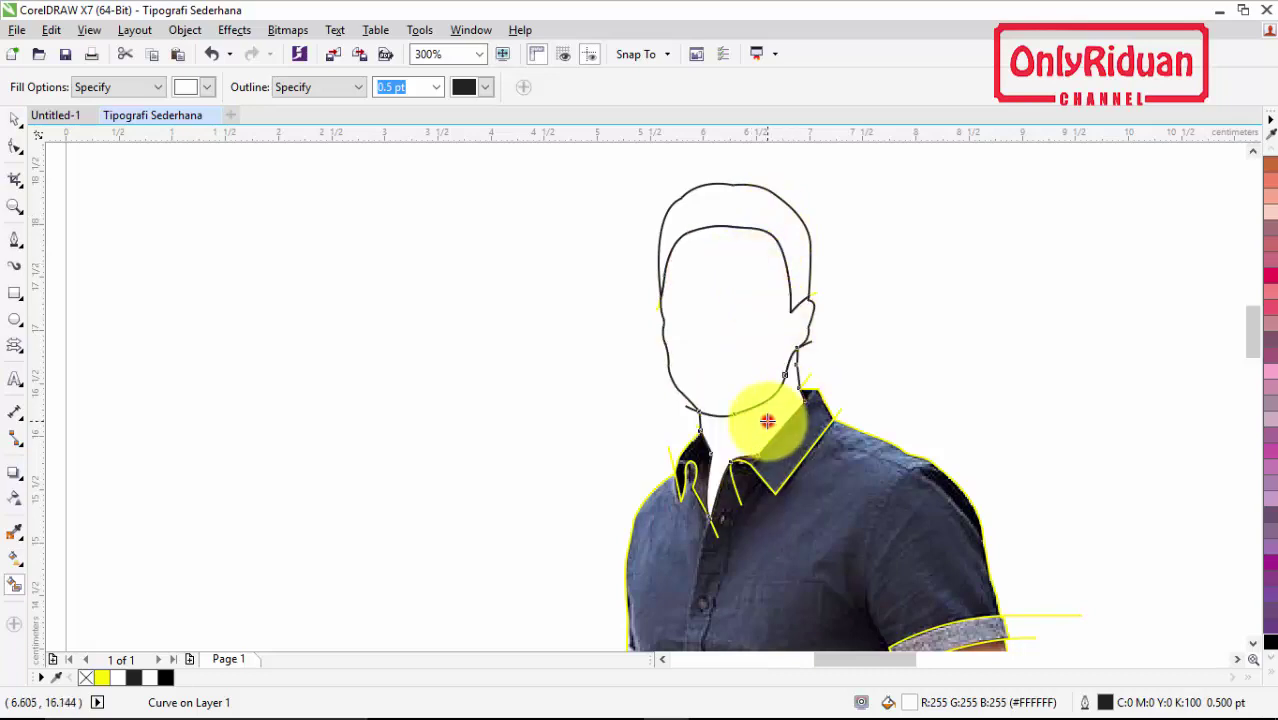
pyautogui.moveTo(1255, 334); pyautogui.dragTo(1270, 393)
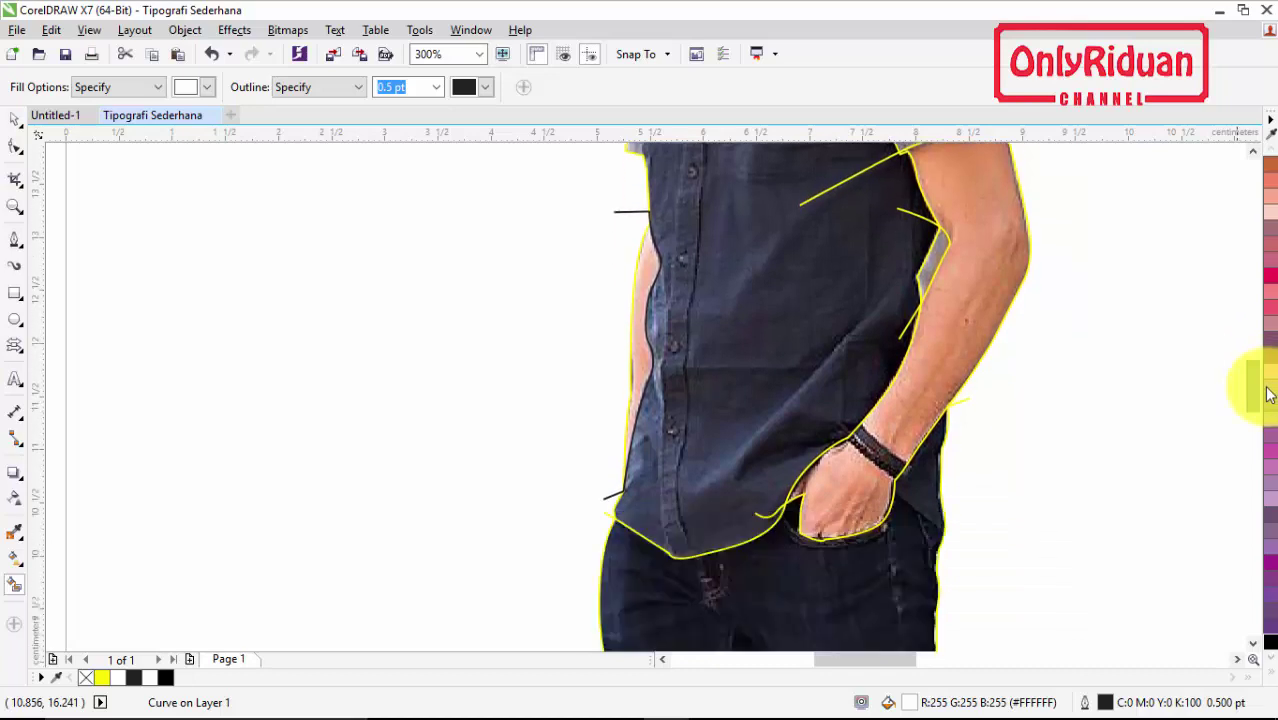
pyautogui.click(980, 313)
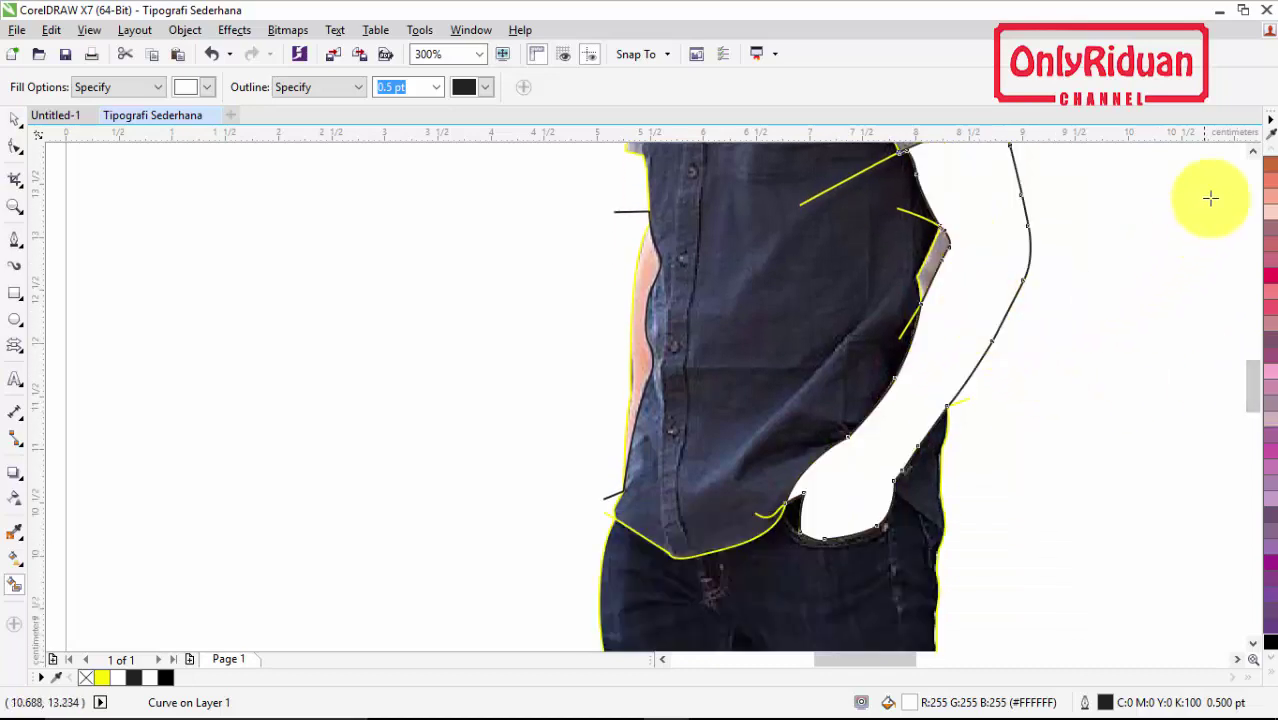
# Step: Delete the yellow curves along the sleeve cuff's upper and lower edges and around the elbow gap
pyautogui.click(1253, 151)
pyautogui.click(1253, 151)
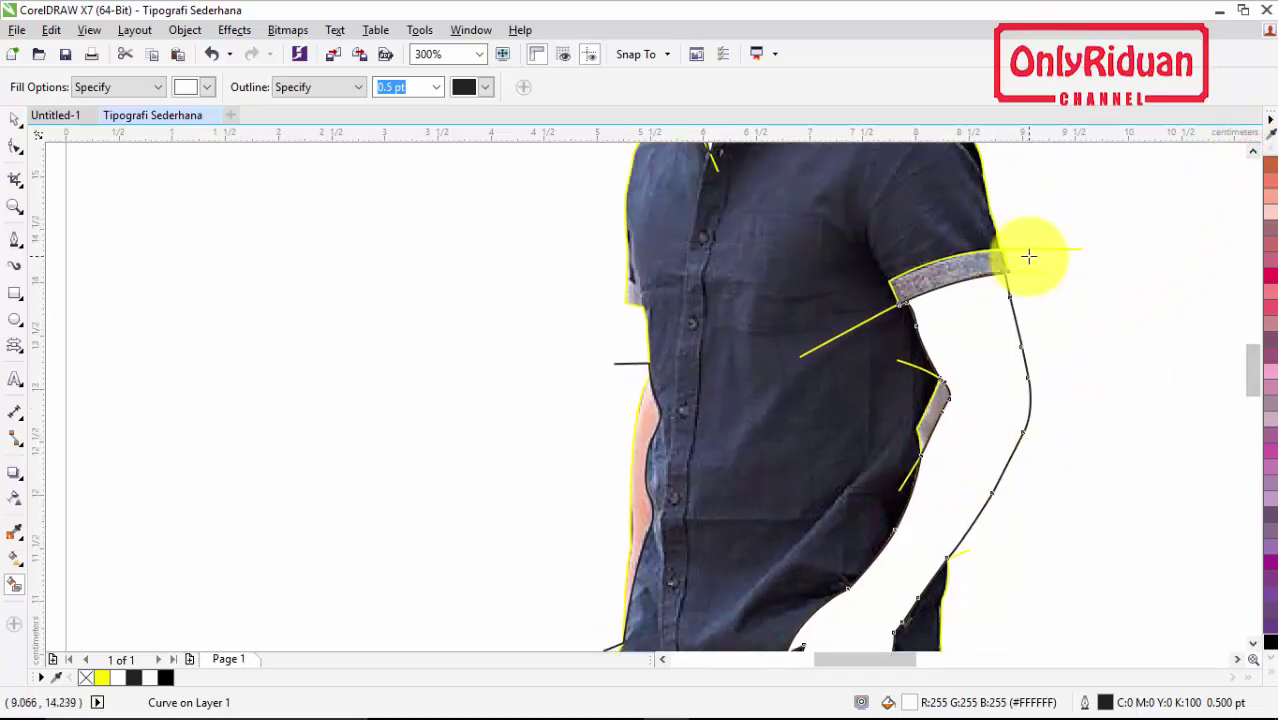
pyautogui.click(14, 118)
pyautogui.click(1095, 321)
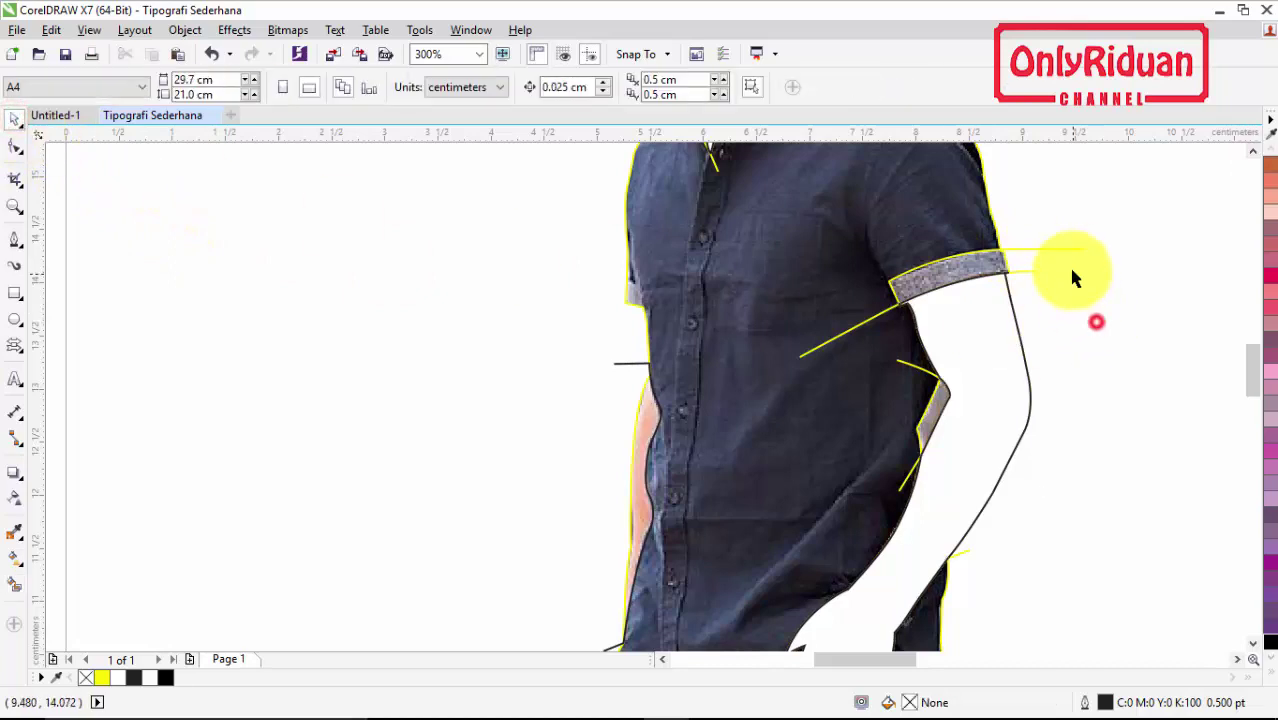
pyautogui.click(1068, 250)
pyautogui.click(1068, 263)
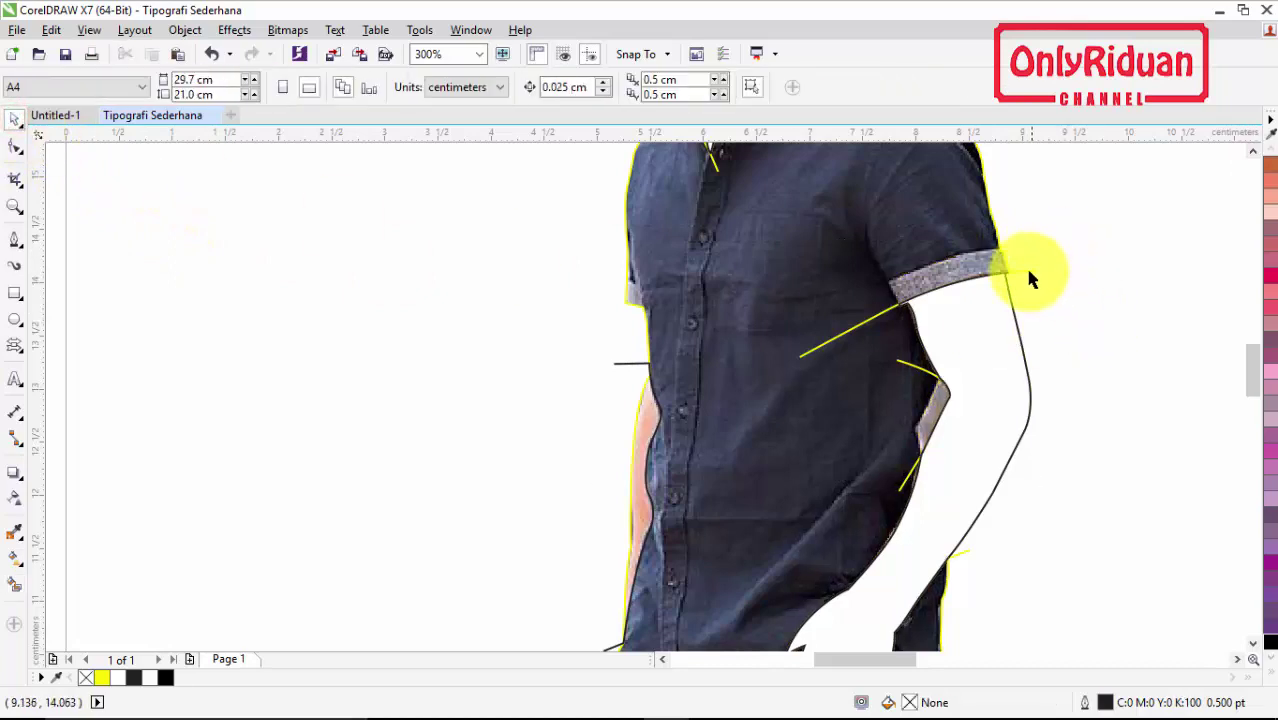
pyautogui.click(1028, 270)
pyautogui.press('Delete')
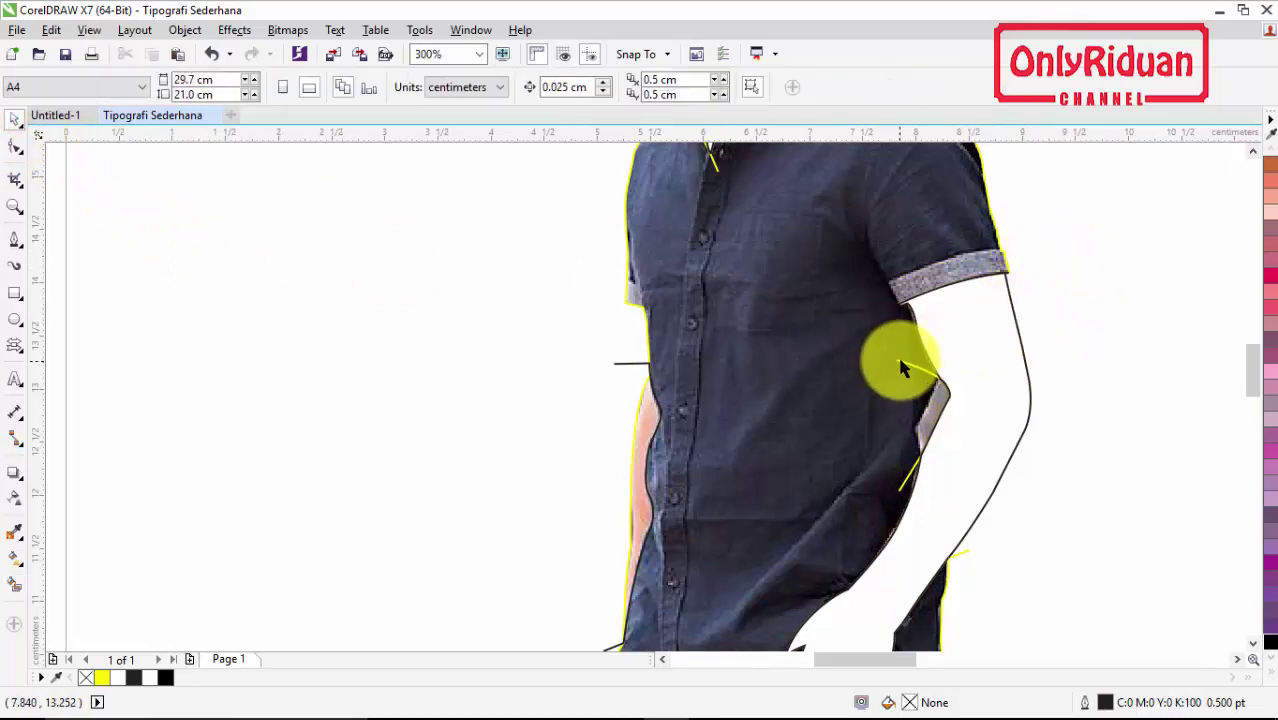
pyautogui.click(899, 362)
pyautogui.press('Delete')
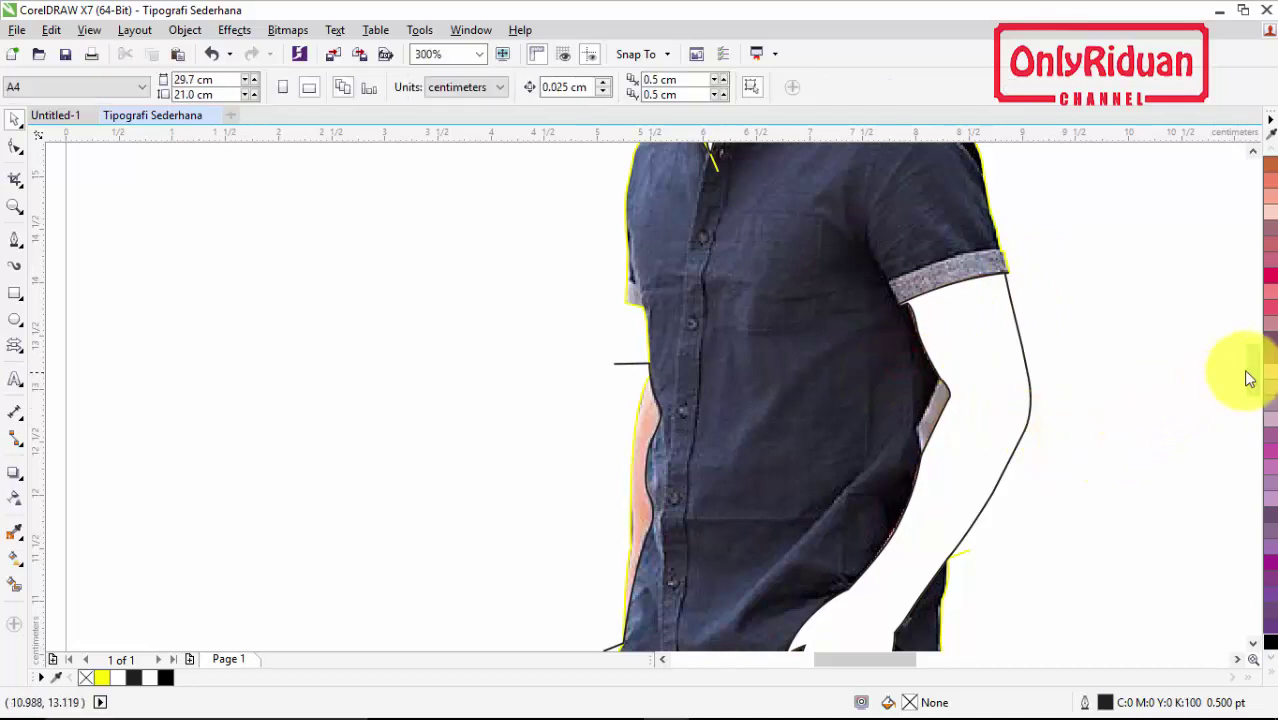
# Step: Delete the yellow curves along the shirt hem and around the wrist and hand
pyautogui.moveTo(1244, 374); pyautogui.dragTo(1258, 400)
pyautogui.click(965, 280)
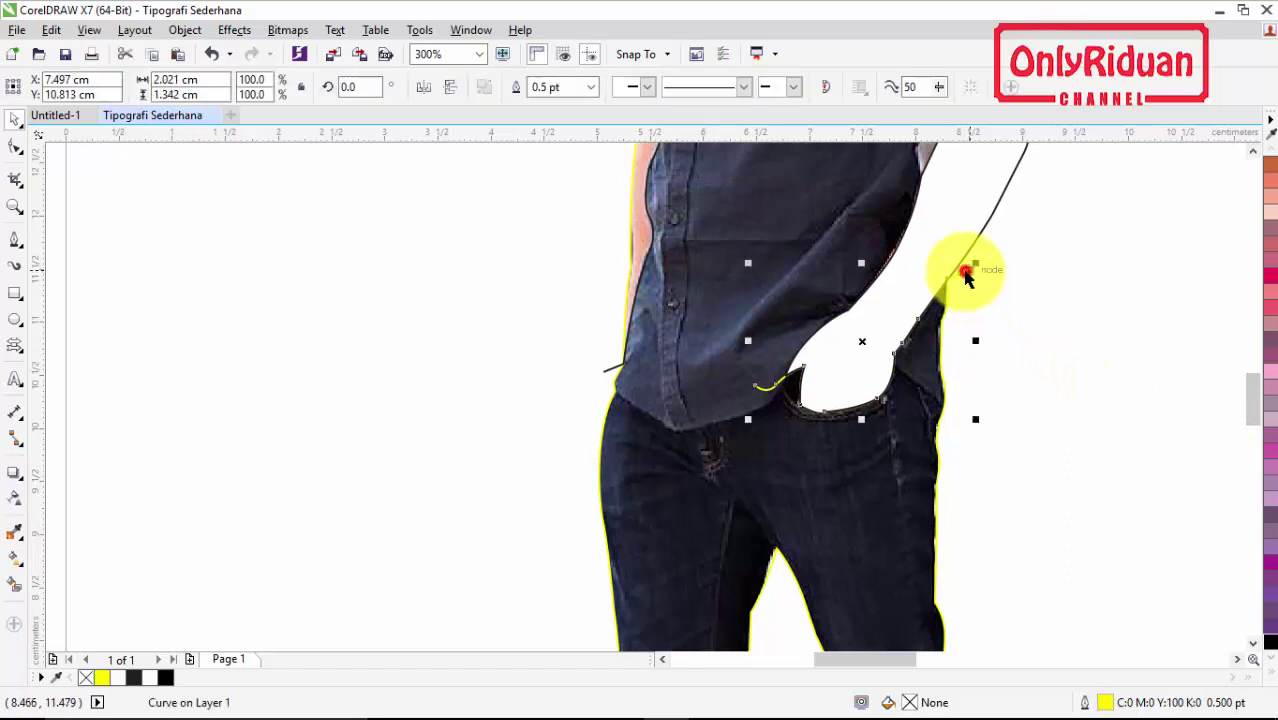
pyautogui.click(982, 305)
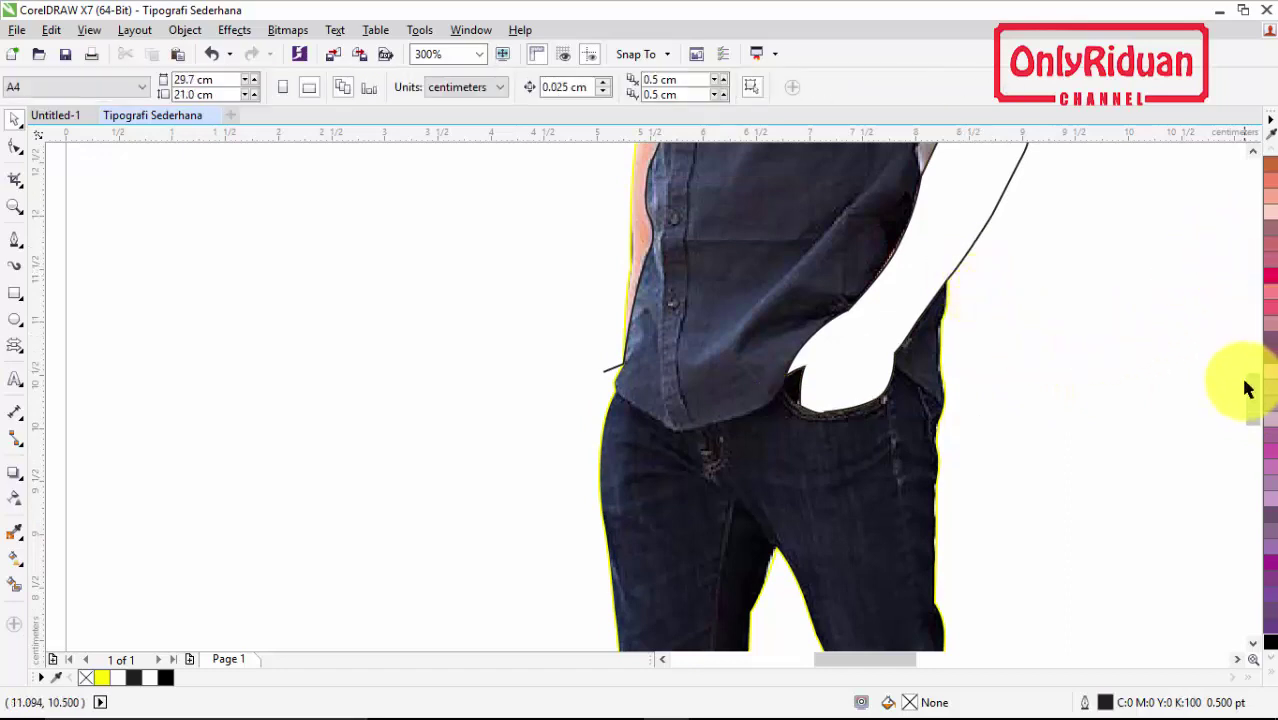
pyautogui.moveTo(1253, 391); pyautogui.dragTo(1250, 354)
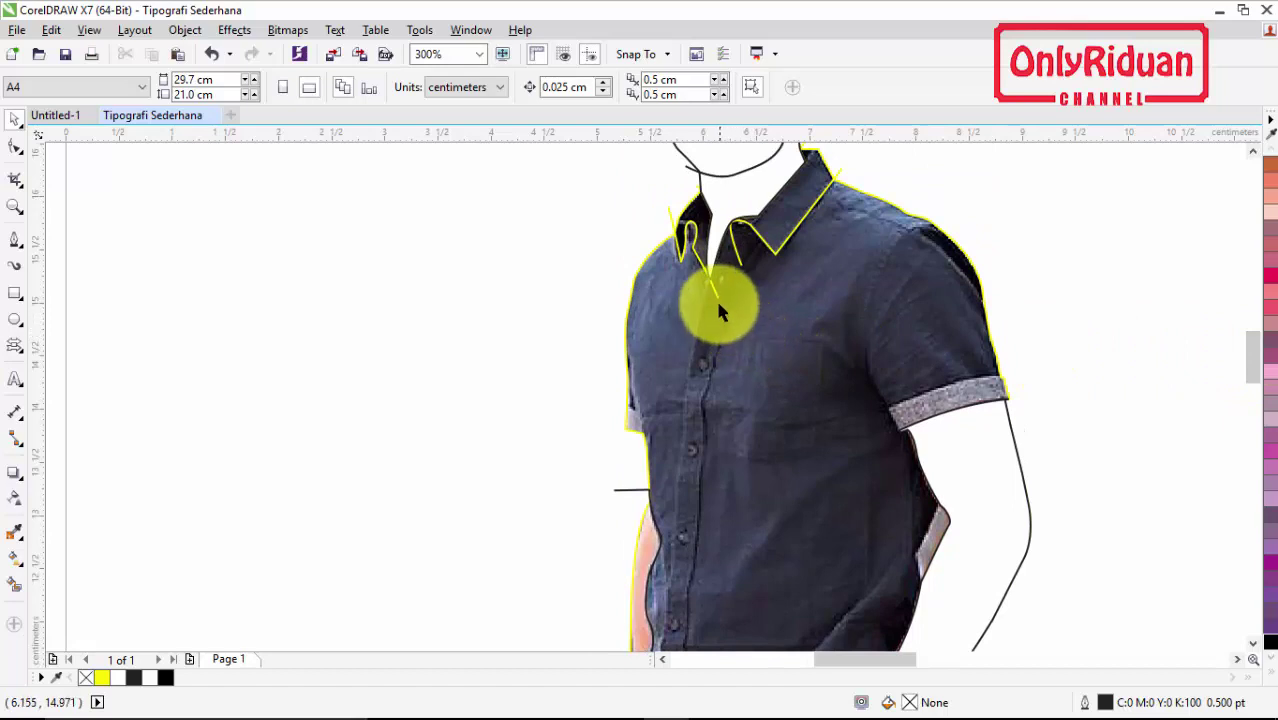
# Step: Undo the deletions of the hem, hand, elbow gap and sleeve cuff curves
pyautogui.hotkey('shift', 's')
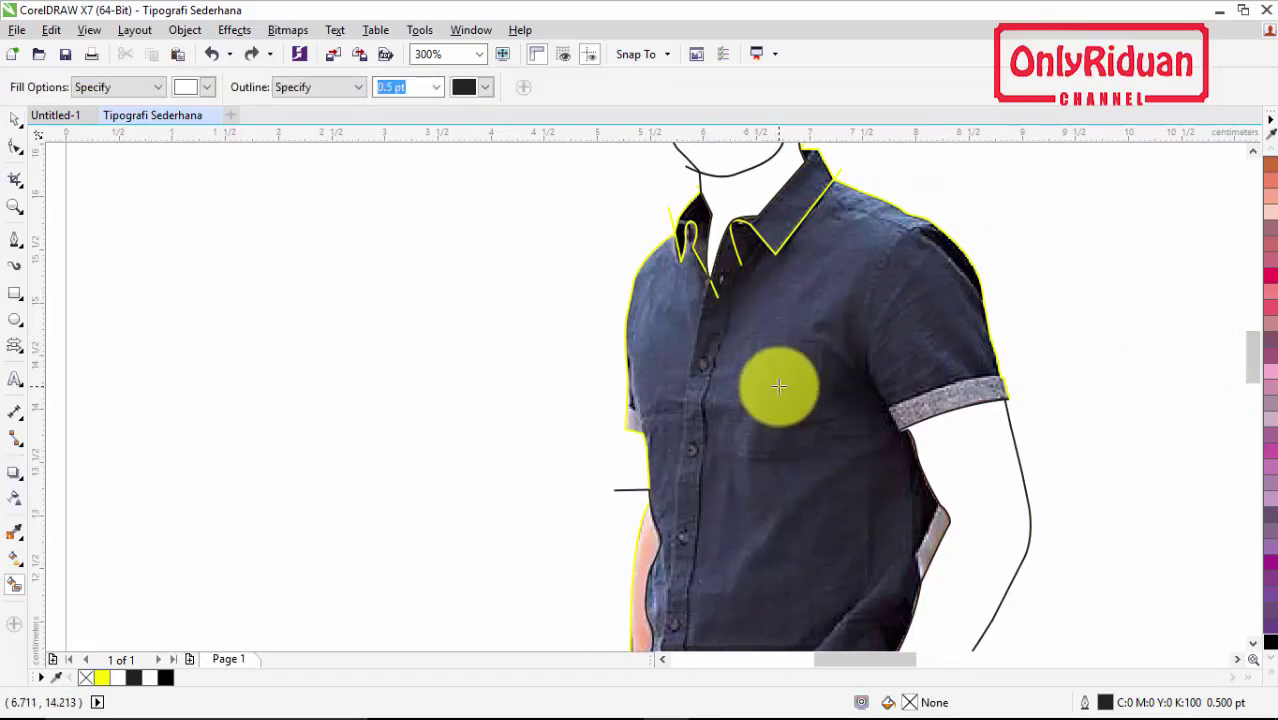
pyautogui.click(784, 405)
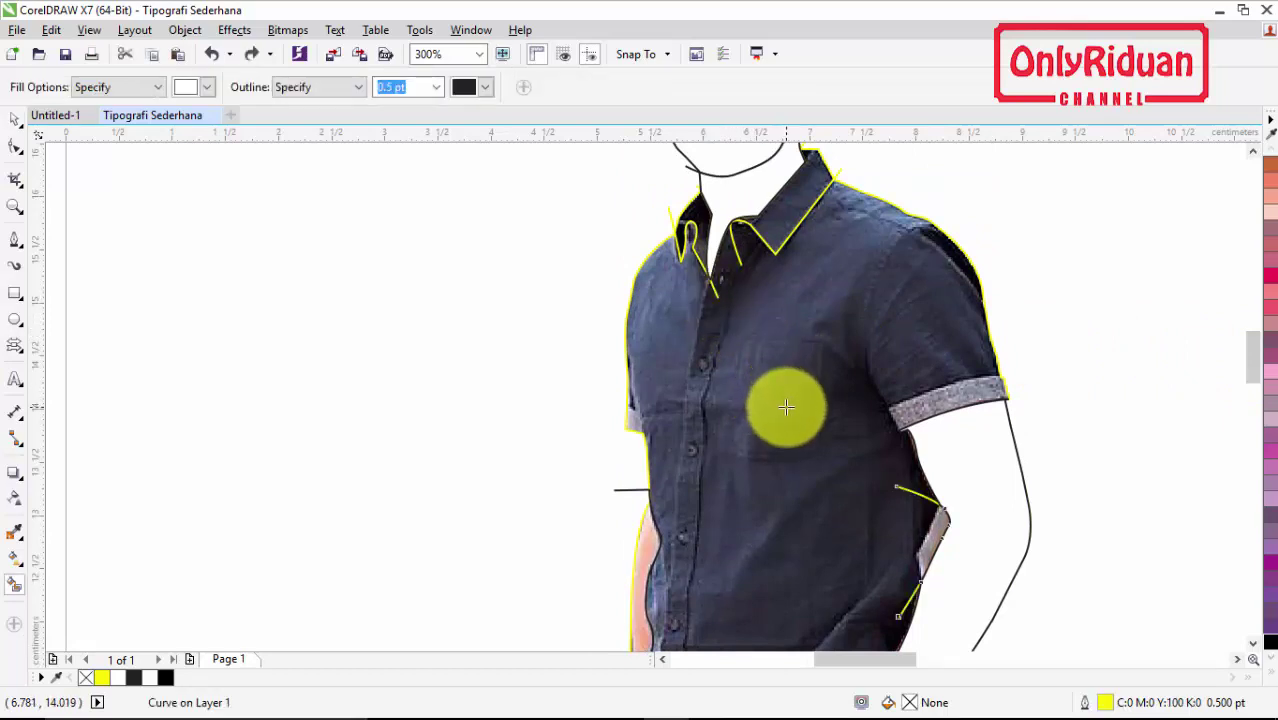
pyautogui.click(789, 403)
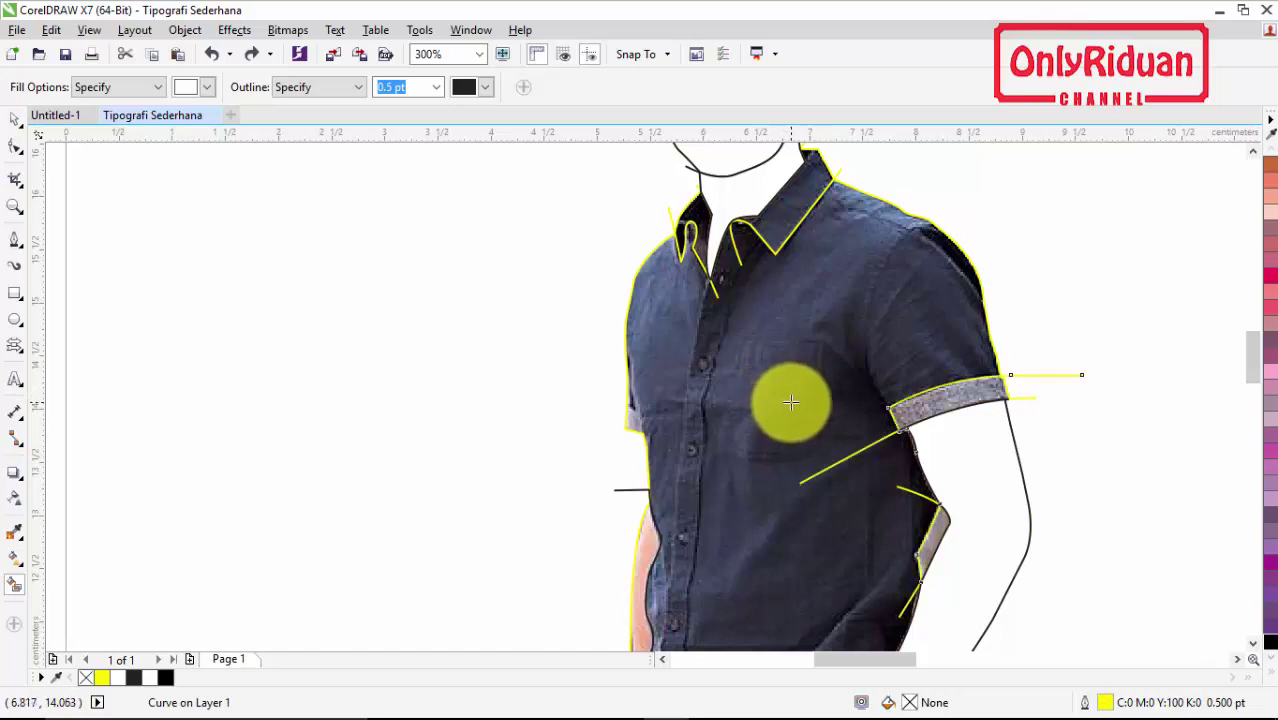
# Step: Delete the yellow curve along the sleeve cuff's lower edge and the one around the elbow gap
pyautogui.click(16, 118)
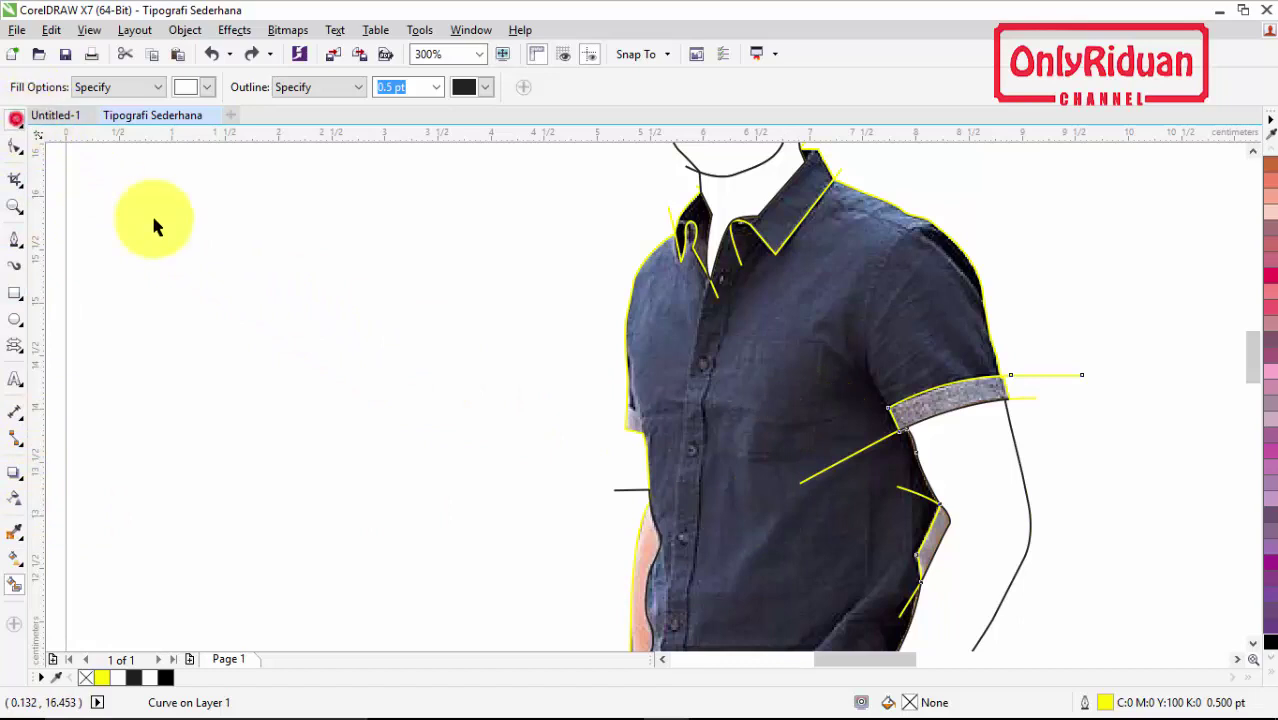
pyautogui.click(850, 457)
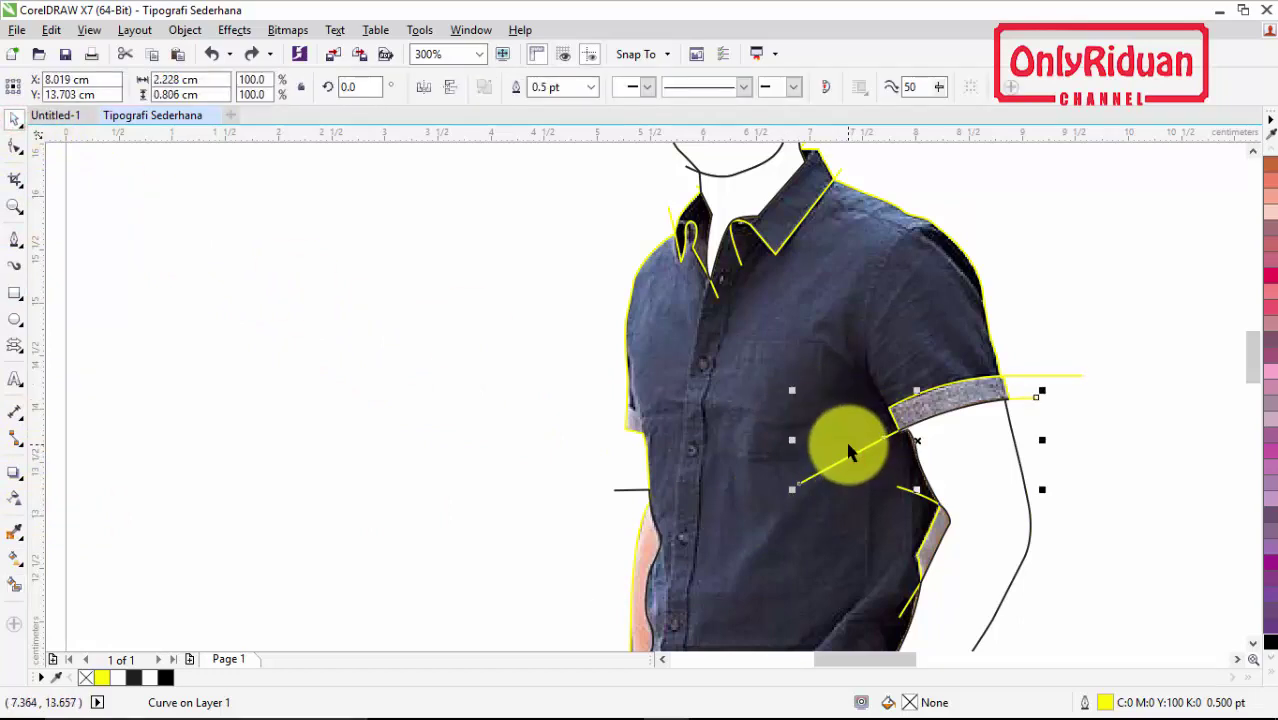
pyautogui.press('Delete')
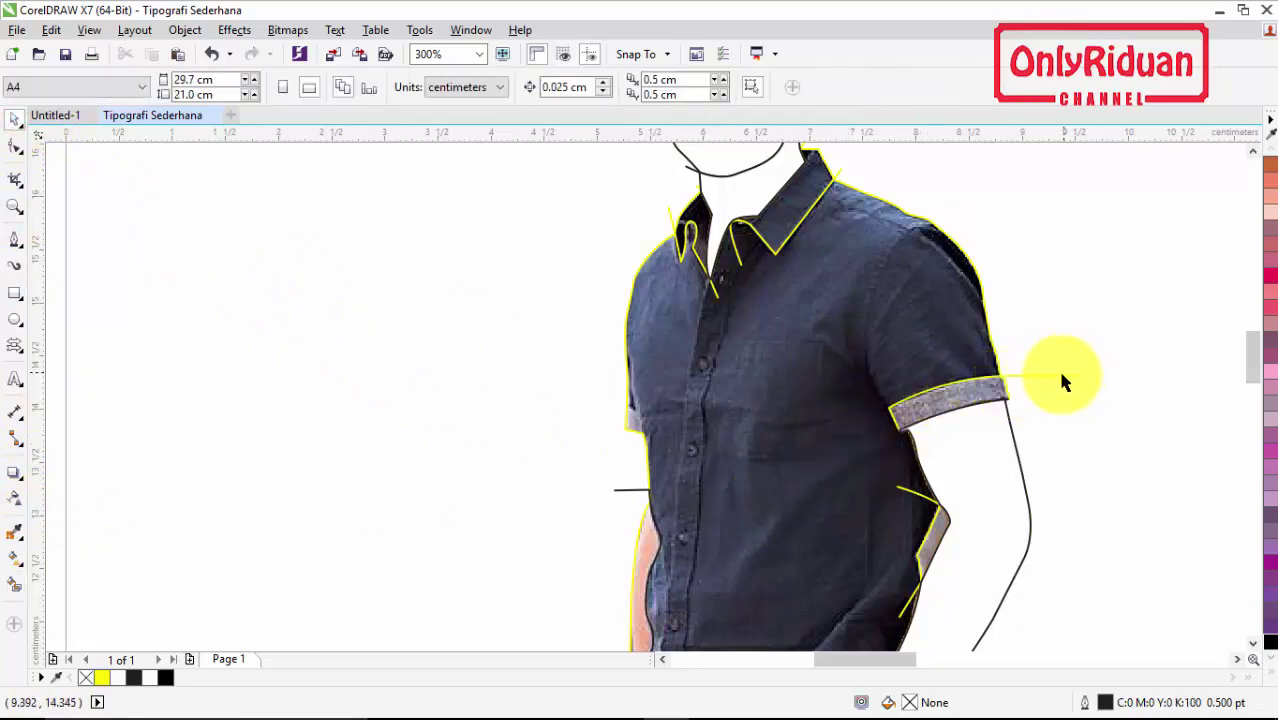
pyautogui.click(920, 492)
pyautogui.press('Delete')
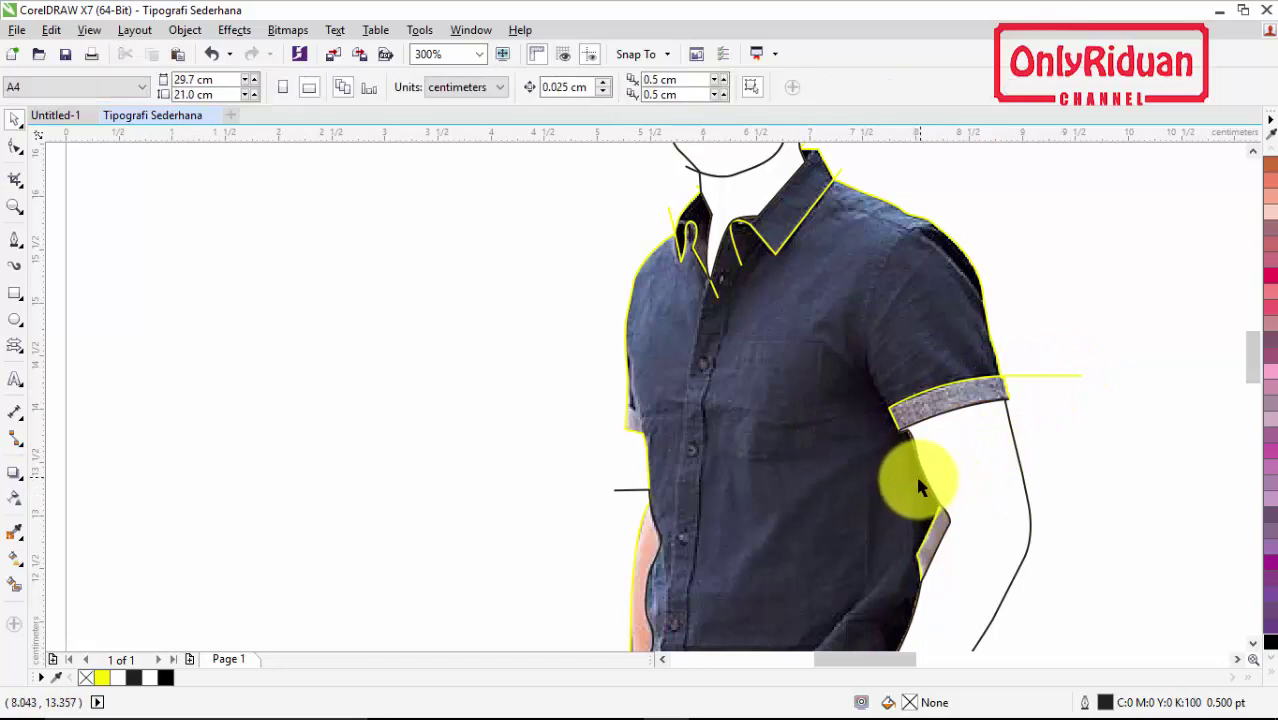
# Step: Delete the yellow curve around the wrist and hand, keeping the shirt hem curve
pyautogui.moveTo(1246, 366); pyautogui.dragTo(1257, 386)
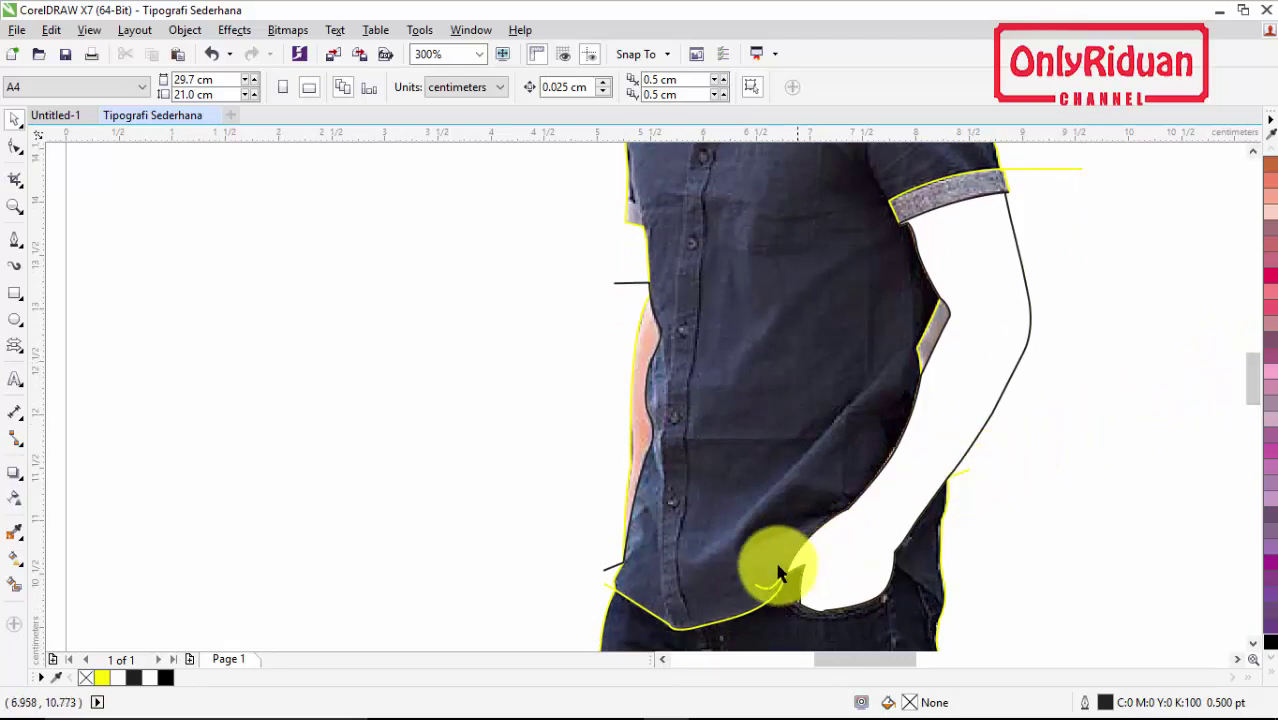
pyautogui.click(753, 582)
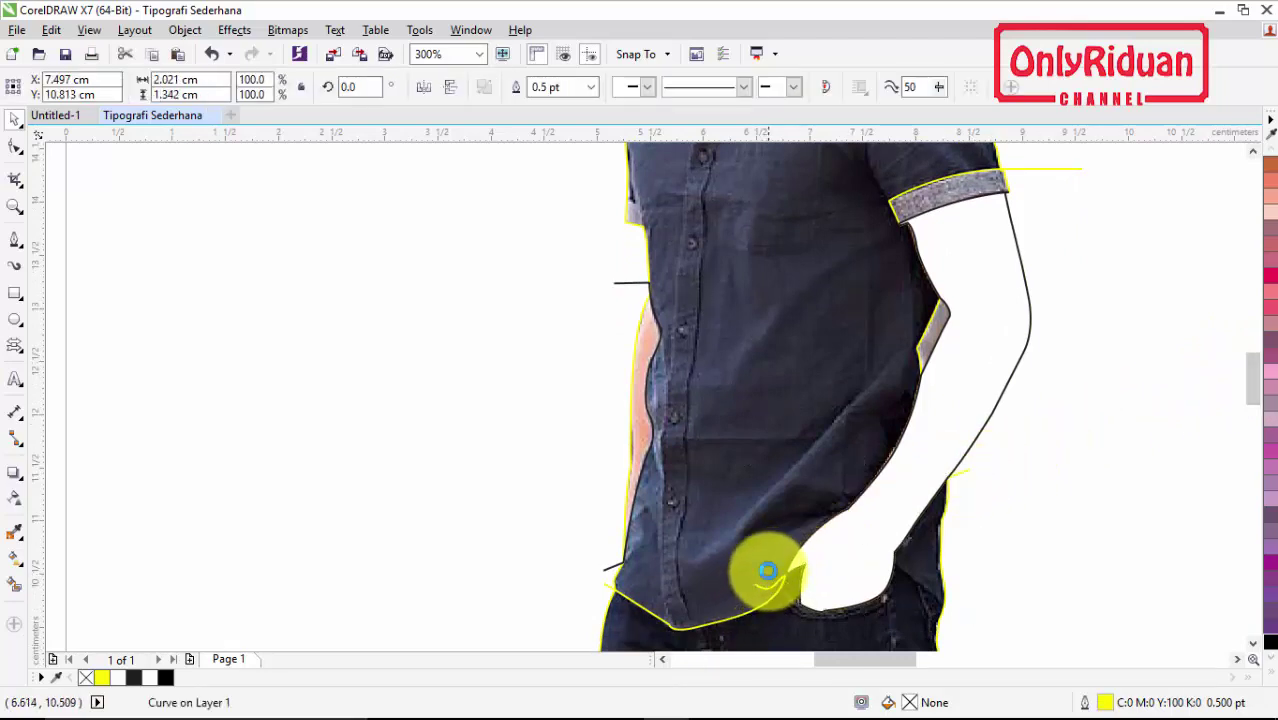
pyautogui.press('Escape')
pyautogui.scroll(3, 1250, 365)
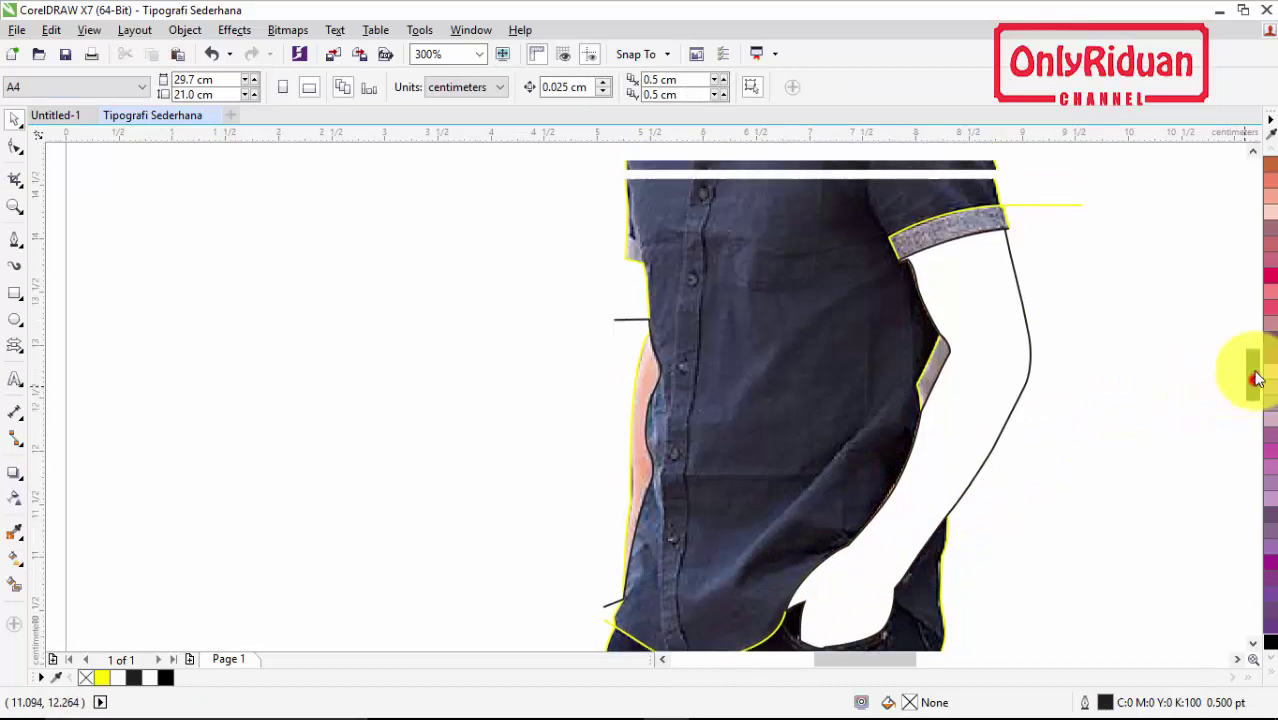
# Step: Smart Fill the shirt body and the narrow arm strip beside its waist with white and a 0.5 pt black outline
pyautogui.scroll(-3, 1257, 365)
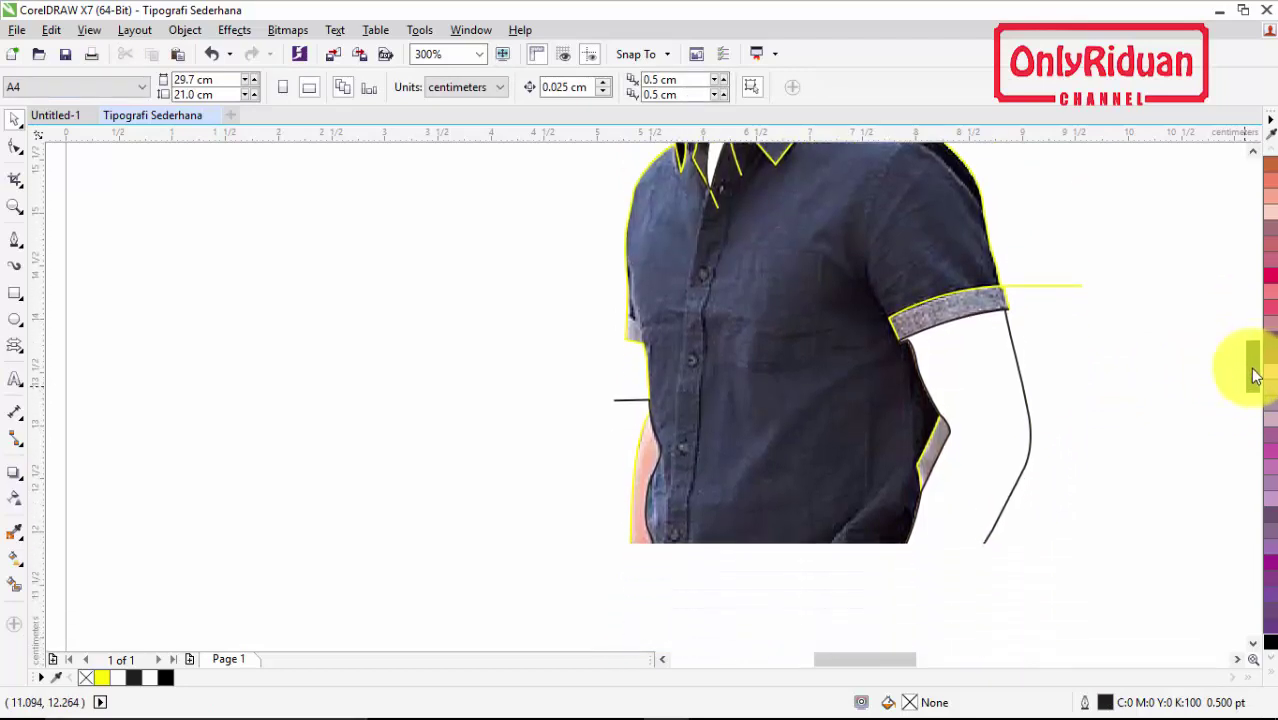
pyautogui.scroll(2, 1250, 365)
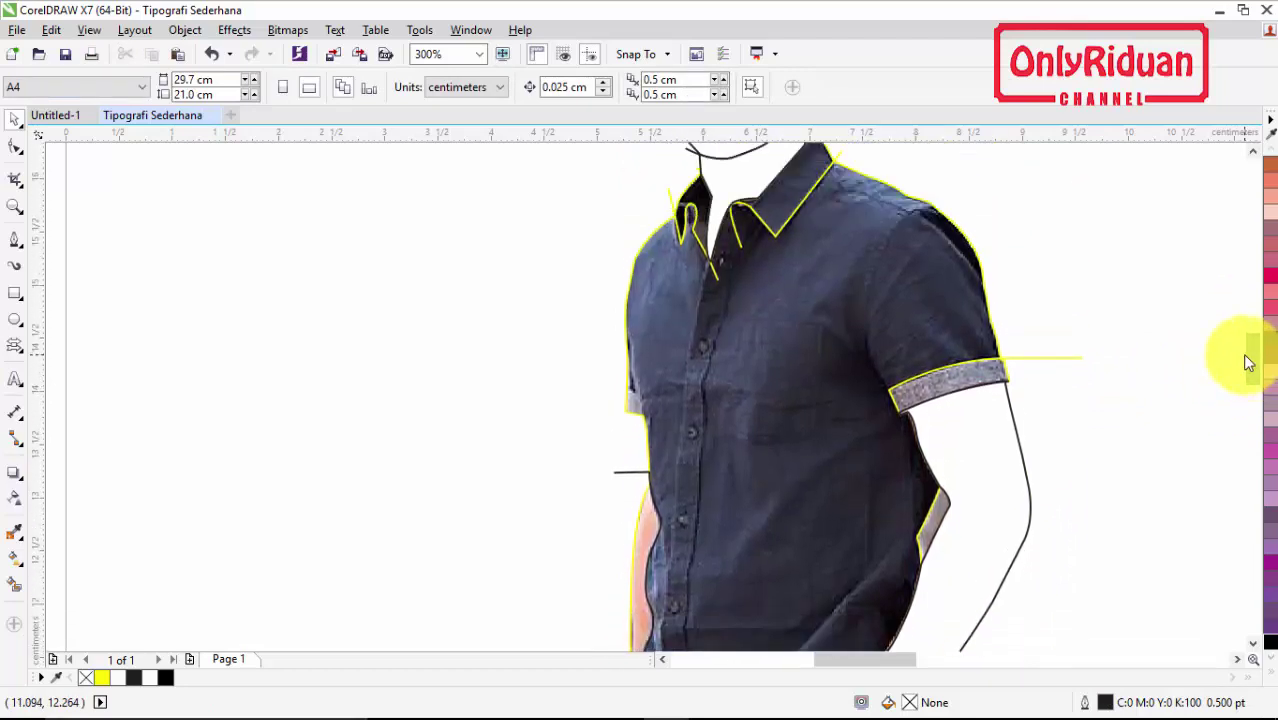
pyautogui.scroll(-1, 1173, 370)
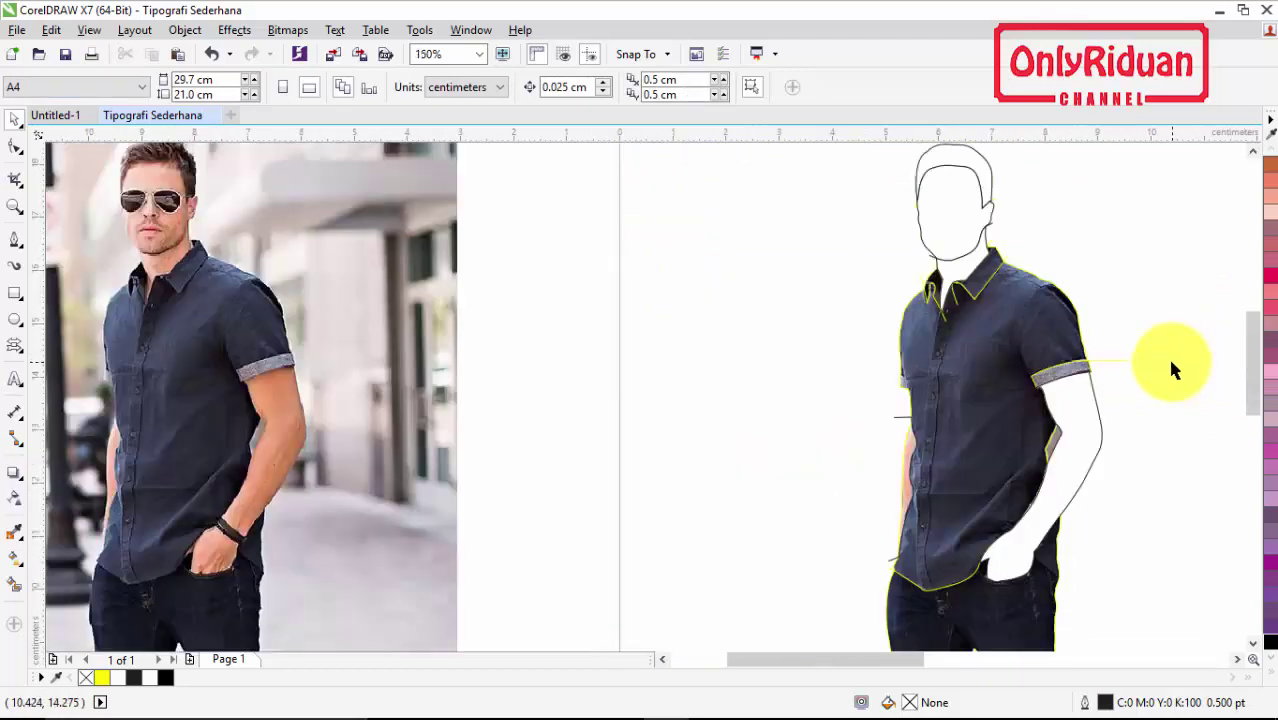
pyautogui.click(16, 584)
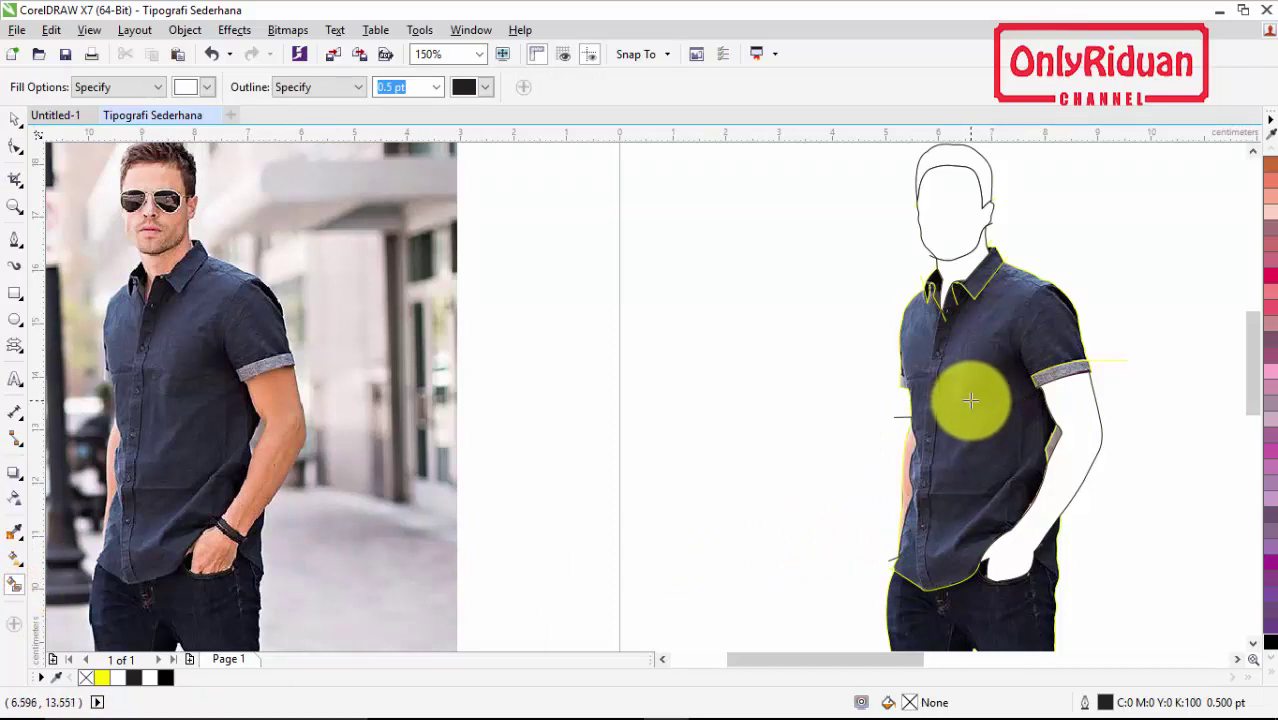
pyautogui.click(972, 399)
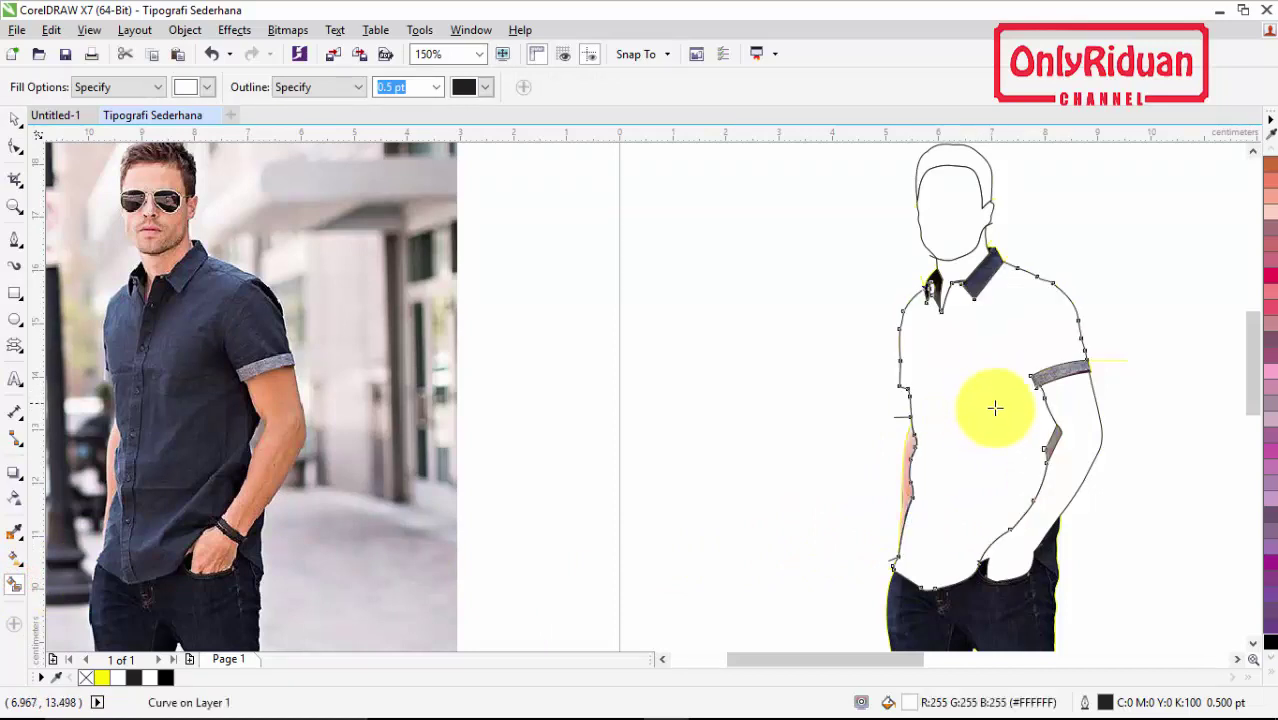
pyautogui.click(907, 487)
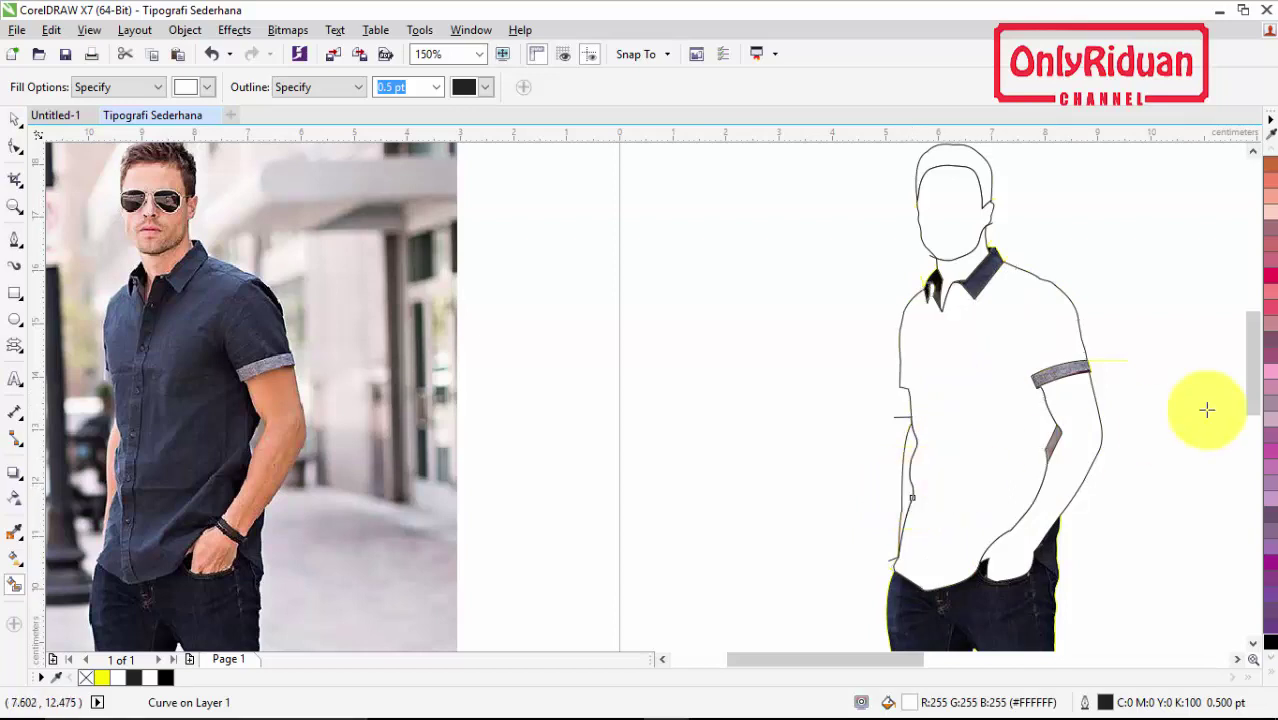
# Step: Smart Fill the trousers and both shoes as separate white shapes with a 0.5 pt outline
pyautogui.moveTo(1252, 352); pyautogui.dragTo(1258, 420)
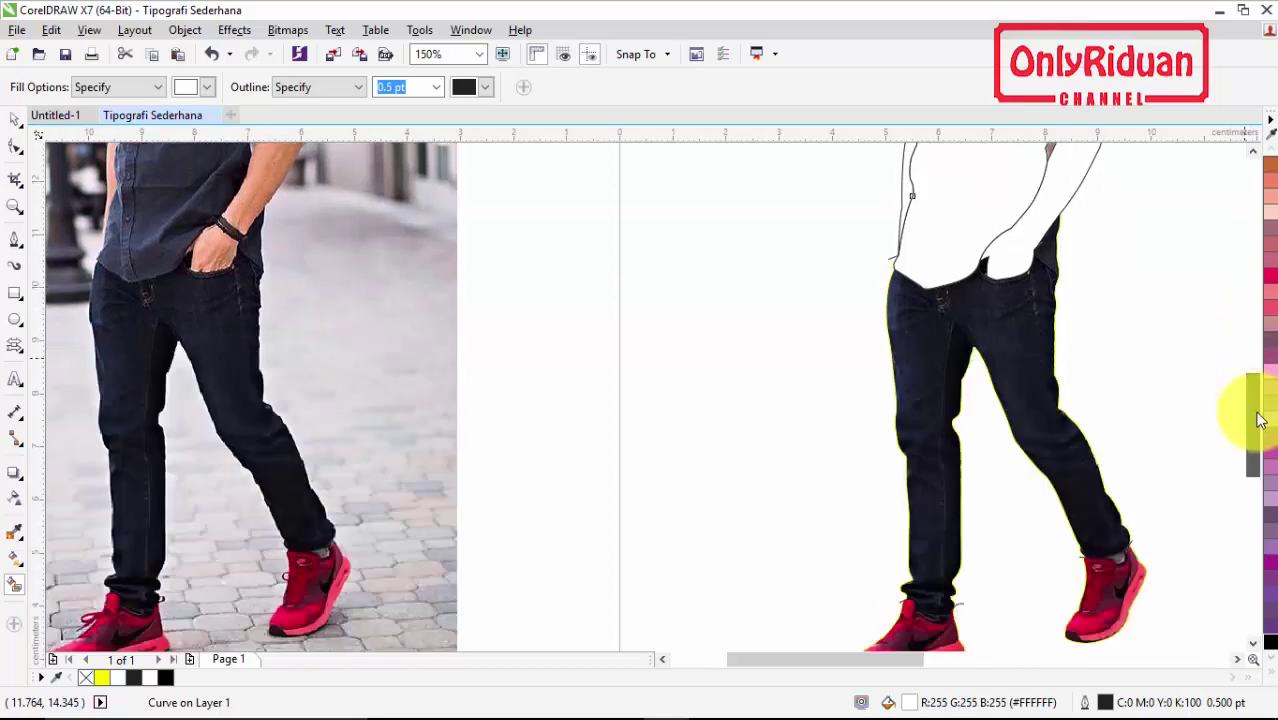
pyautogui.scroll(-2, 1257, 420)
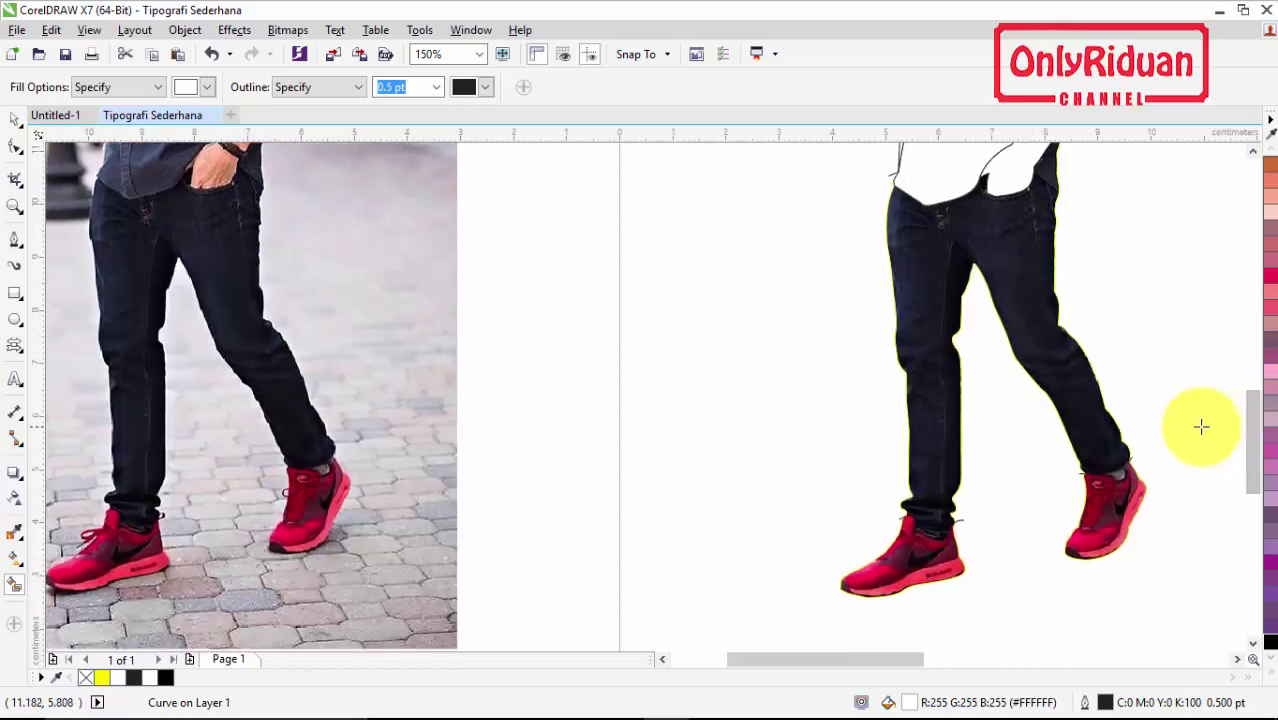
pyautogui.click(1043, 341)
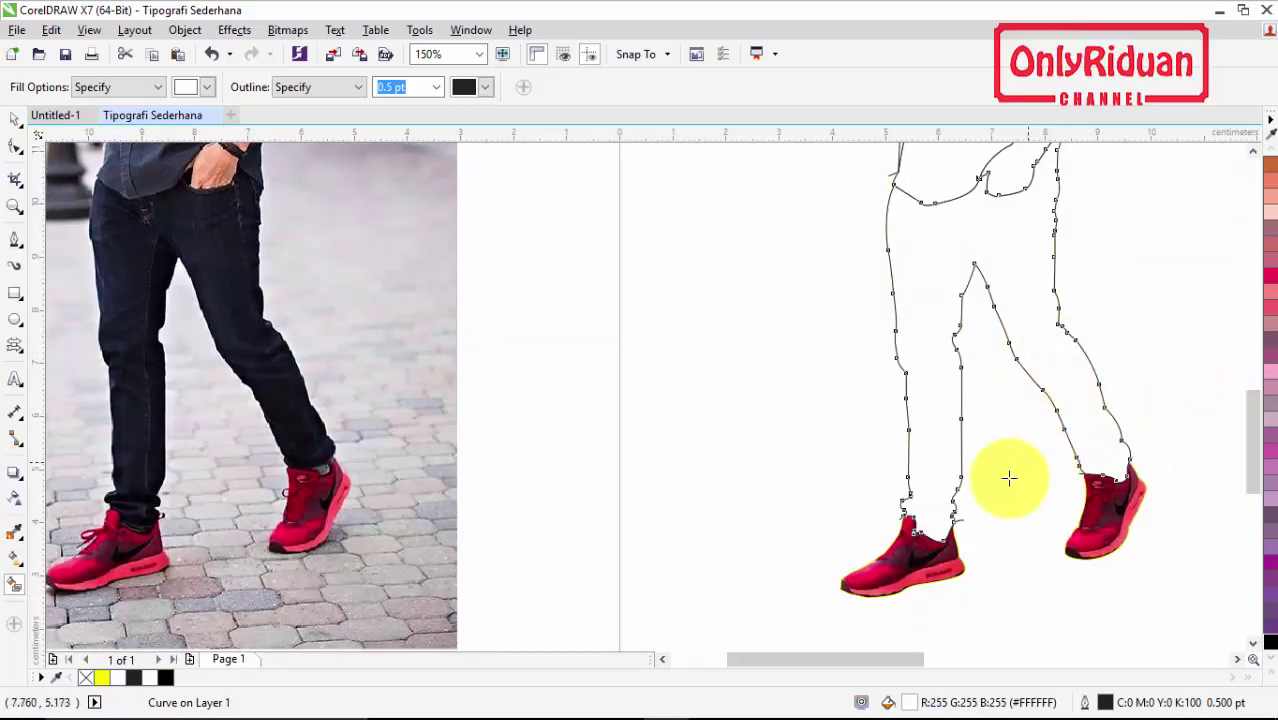
pyautogui.click(919, 542)
pyautogui.click(1108, 512)
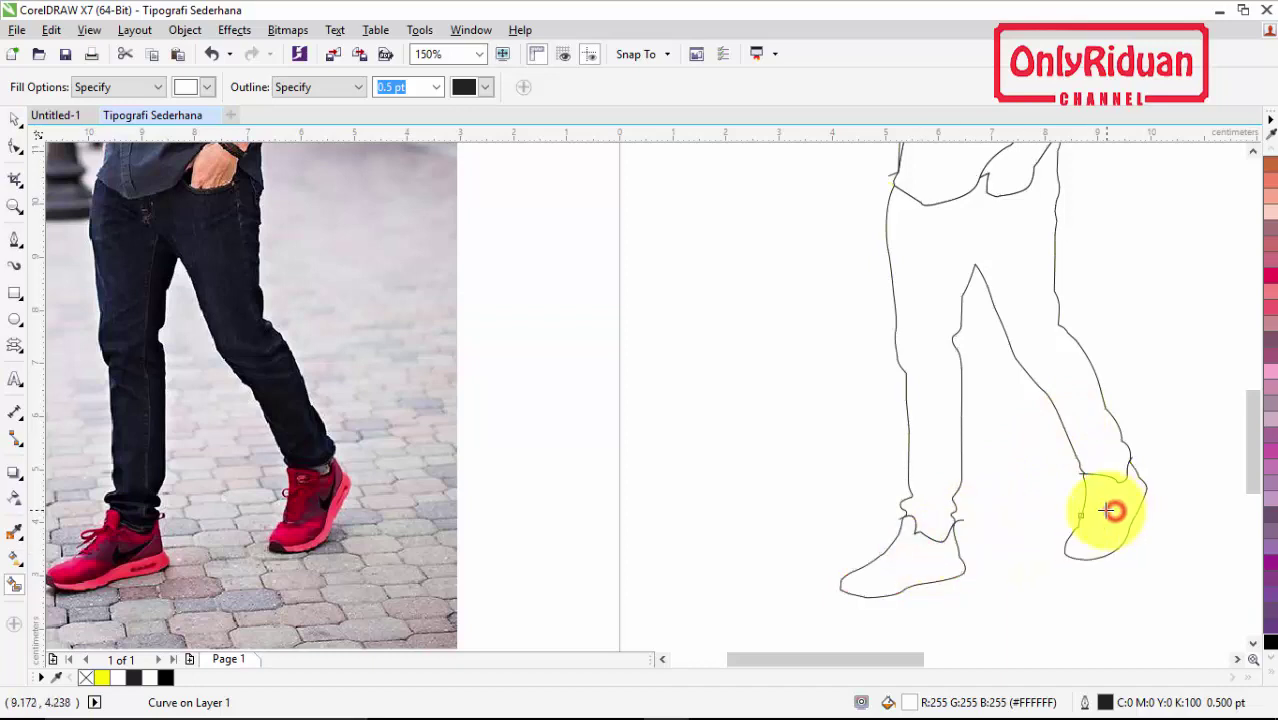
# Step: Delete the stray line ends that stick out at both ankles between the trousers and the shoes
pyautogui.scroll(-3, 1053, 351)
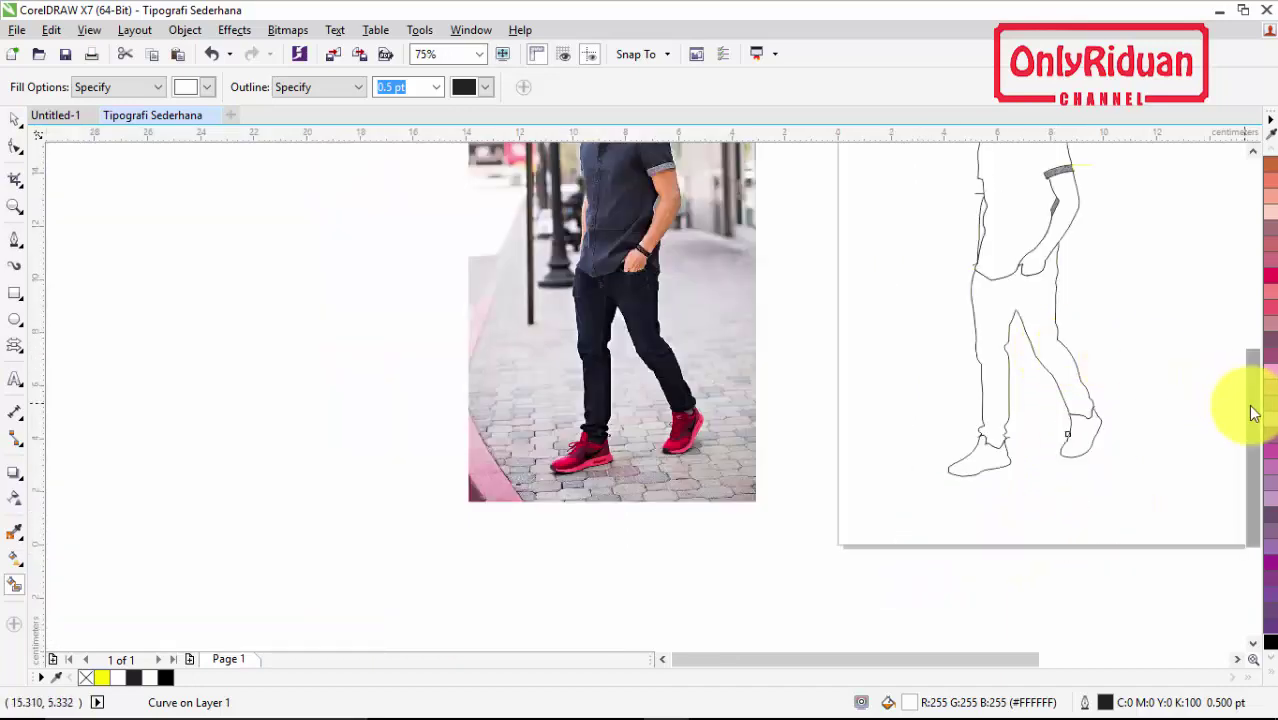
pyautogui.moveTo(1250, 408); pyautogui.dragTo(1244, 343)
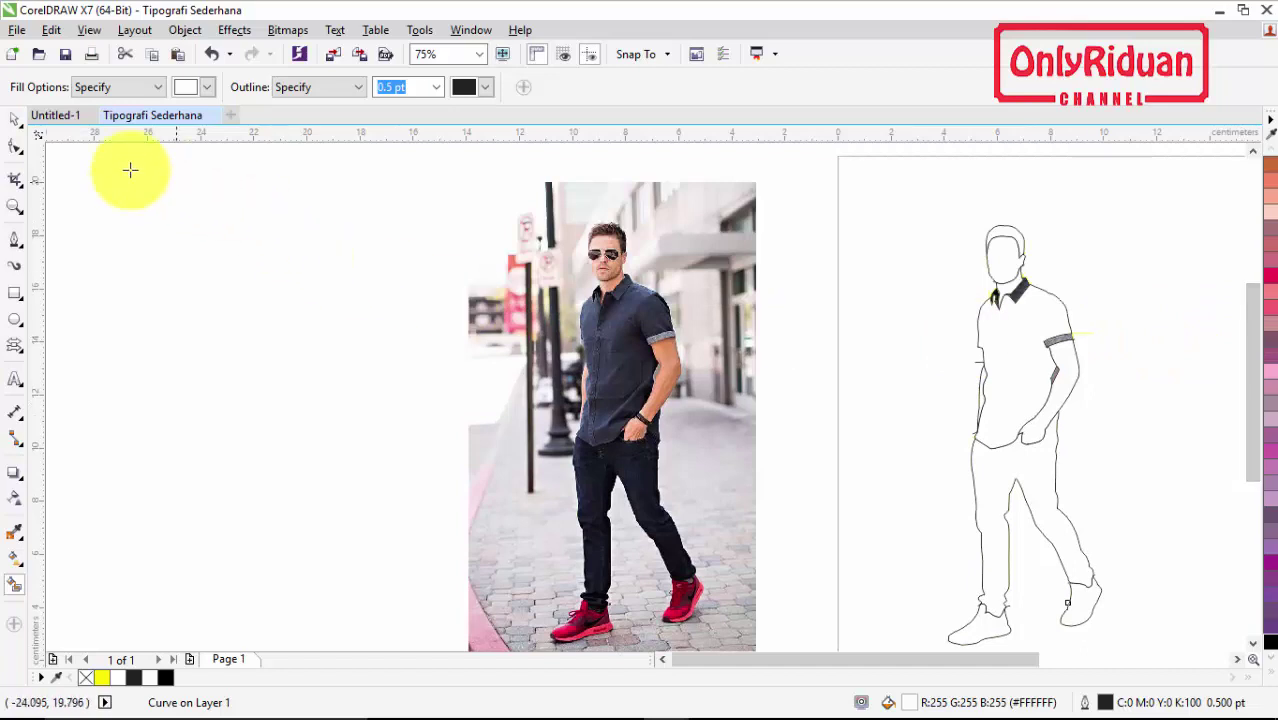
pyautogui.click(14, 119)
pyautogui.click(924, 348)
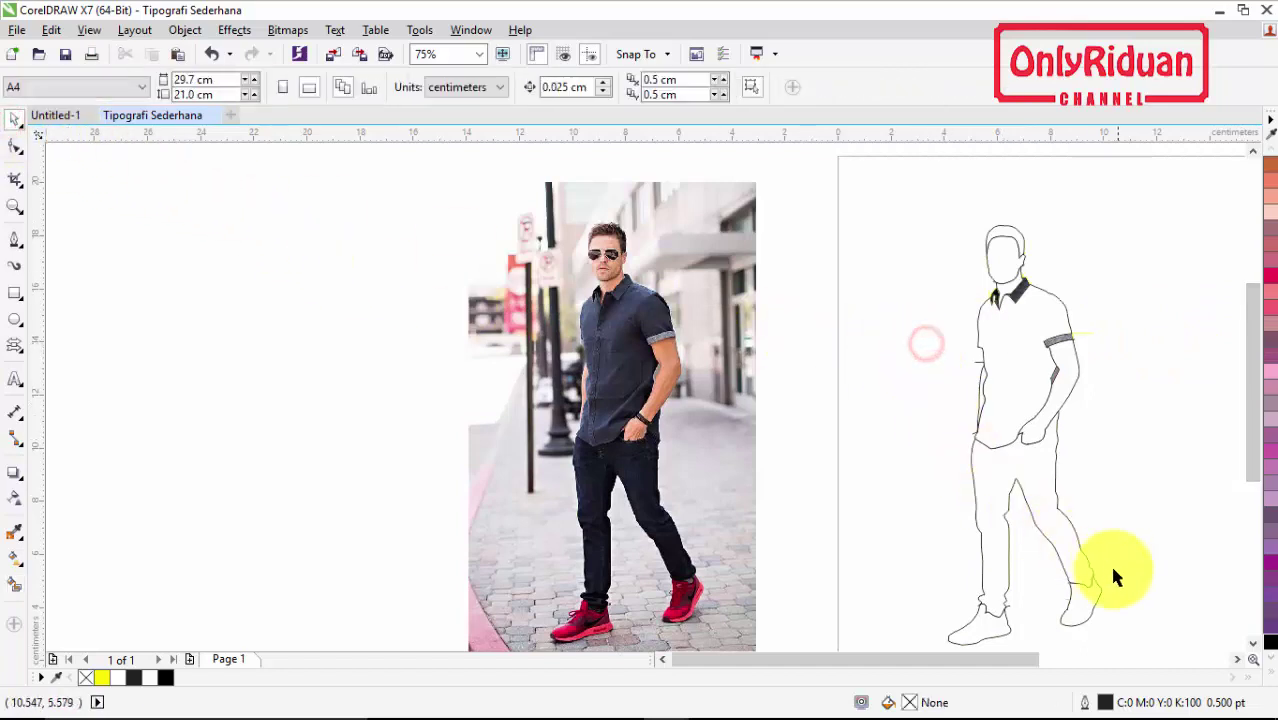
pyautogui.scroll(2, 1054, 617)
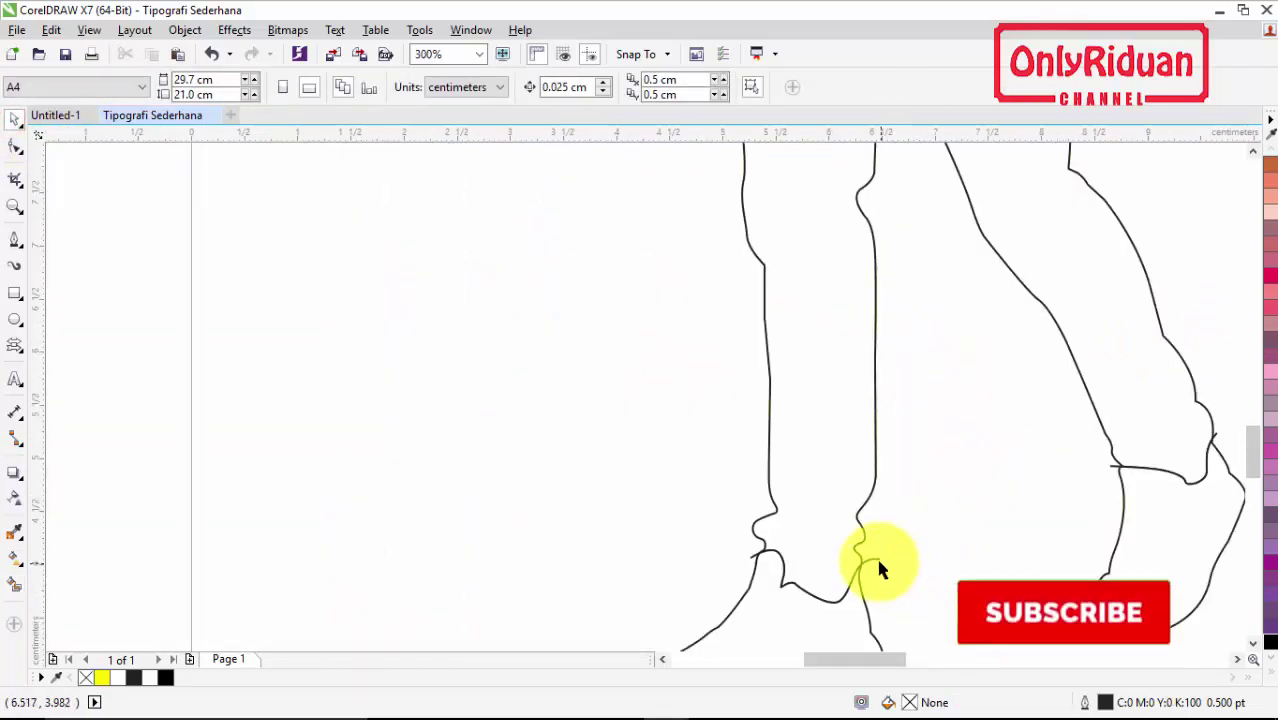
pyautogui.click(878, 562)
pyautogui.click(1107, 477)
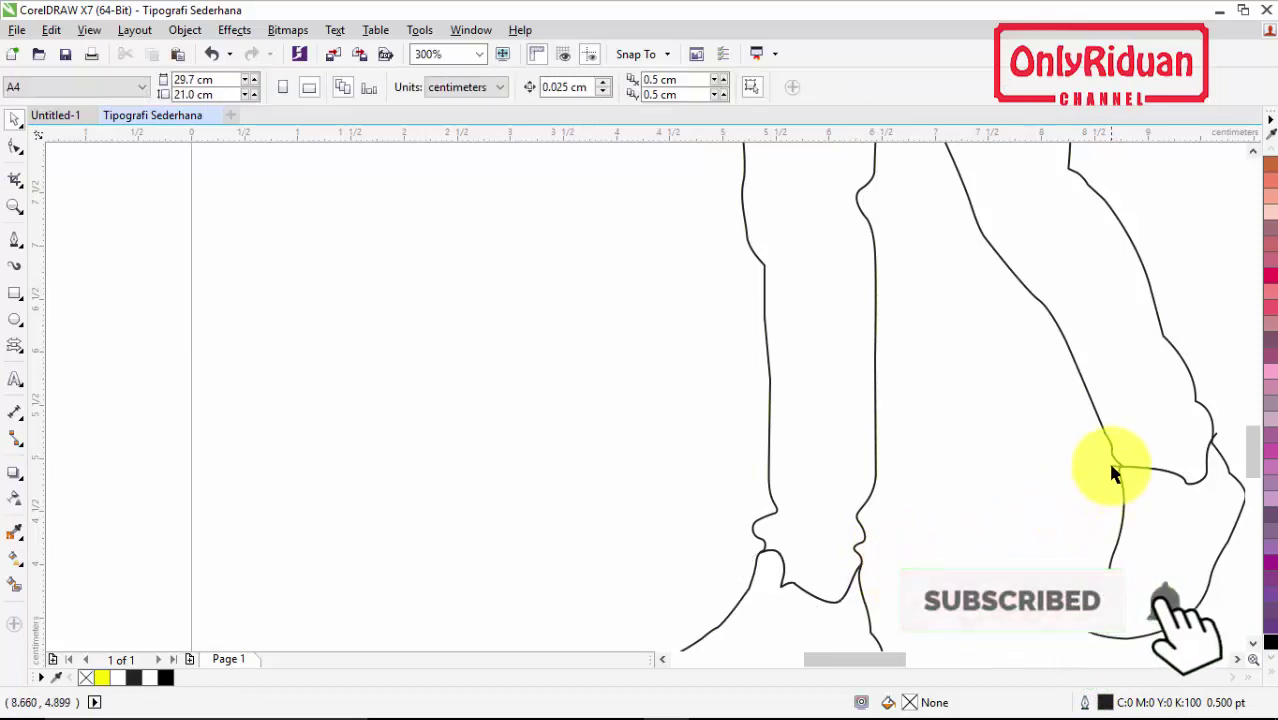
pyautogui.click(1112, 467)
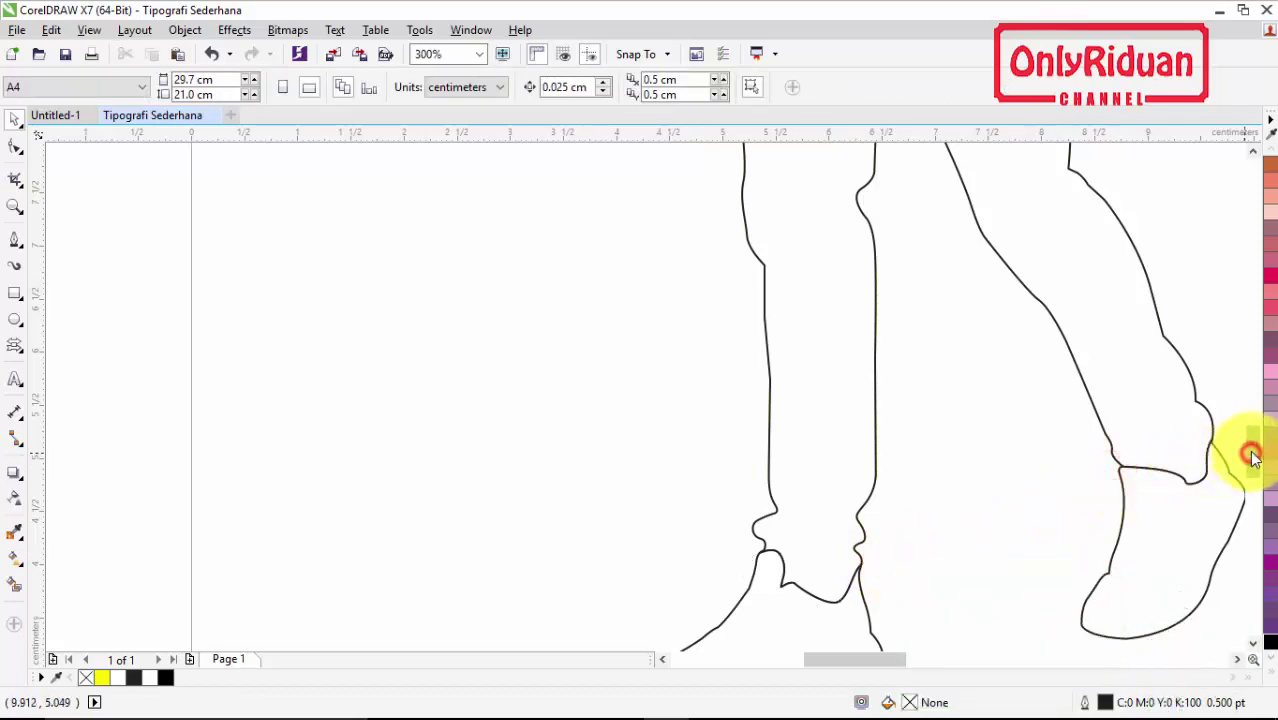
# Step: Delete the stray line ends beside the shirt hem and waist and the one extending from the sleeve cuff
pyautogui.moveTo(1250, 456); pyautogui.dragTo(1250, 393)
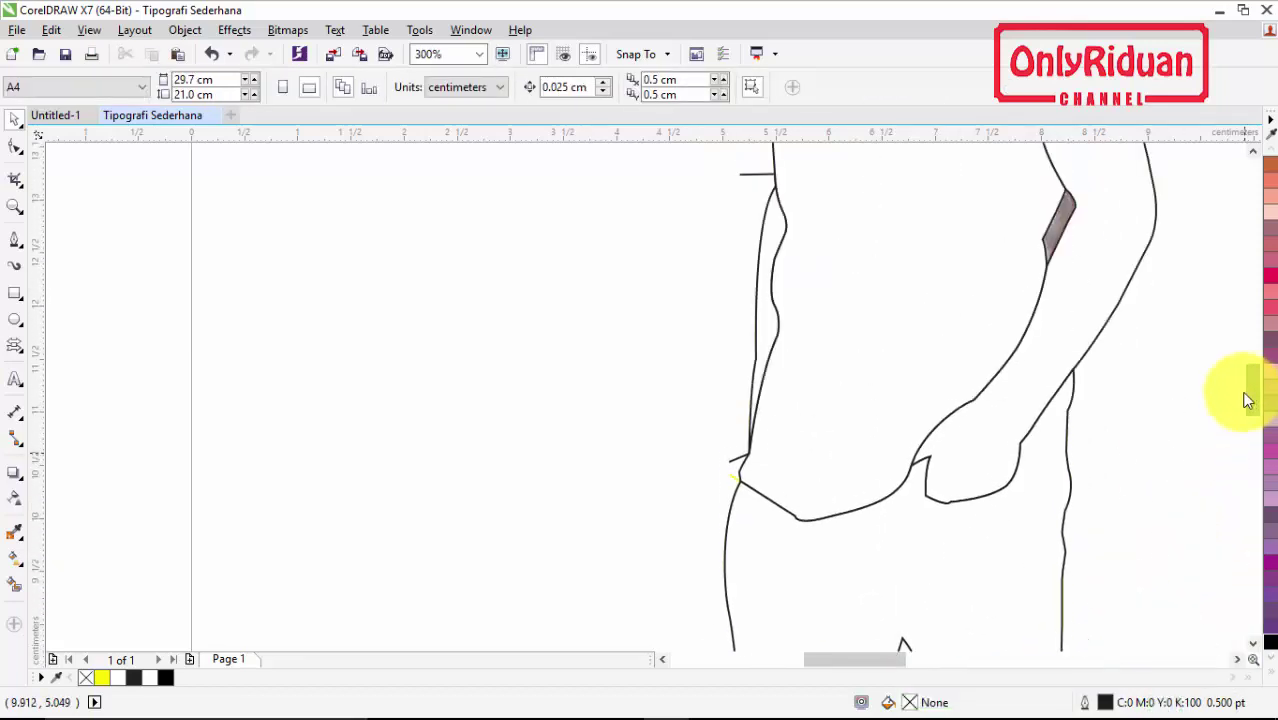
pyautogui.click(730, 477)
pyautogui.click(734, 467)
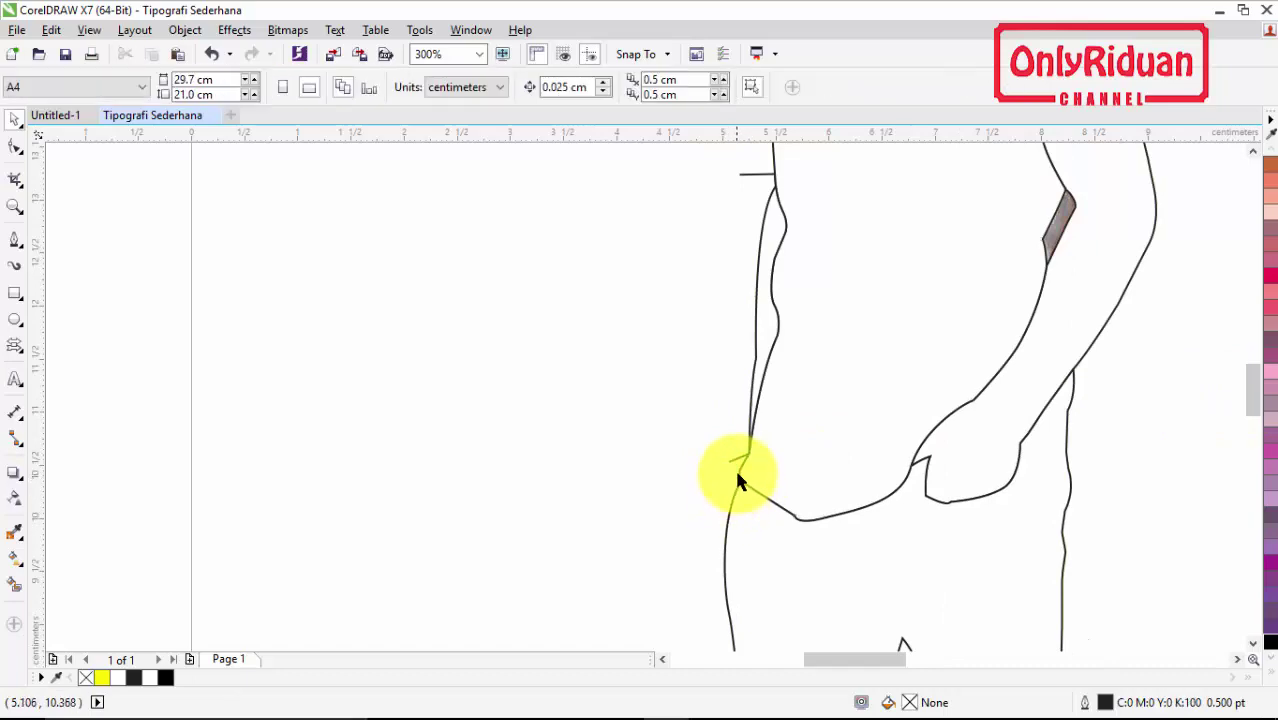
pyautogui.click(734, 462)
# Step: Delete the stray line ends around the shirt collar, the ear, the side of the face and the chin
pyautogui.scroll(-3, 961, 376)
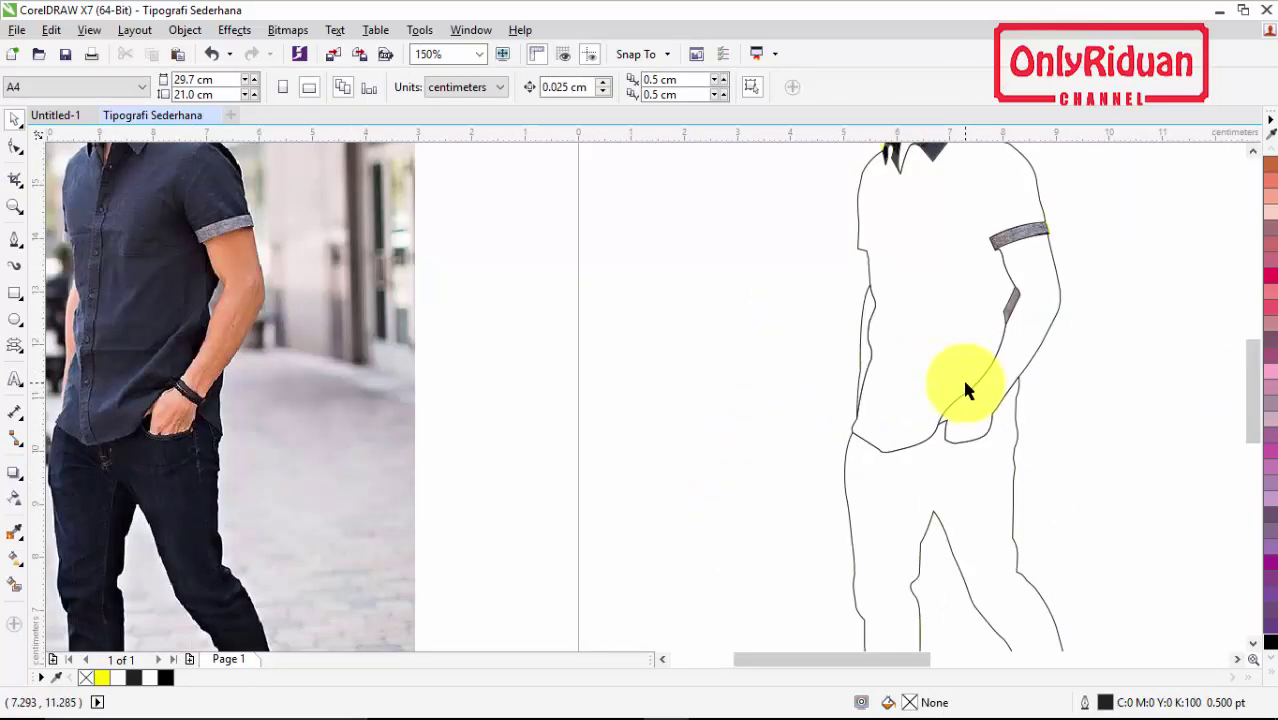
pyautogui.scroll(3, 964, 232)
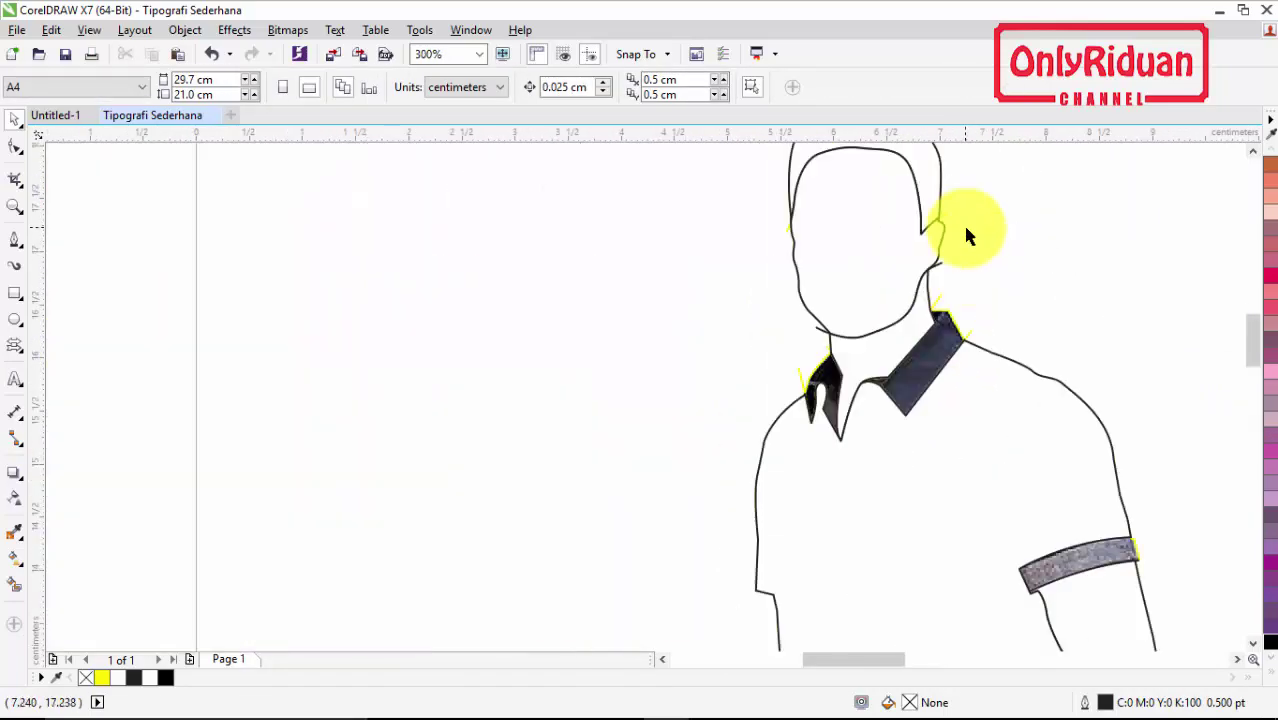
pyautogui.click(940, 300)
pyautogui.click(976, 326)
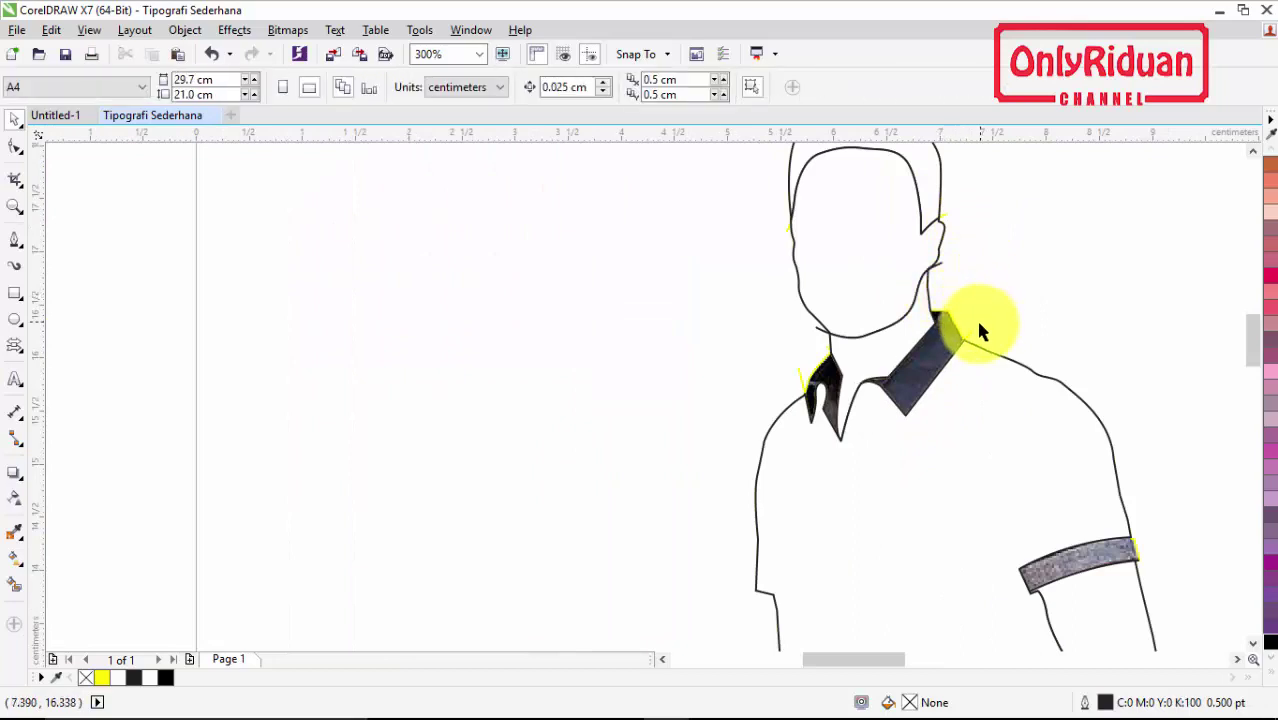
pyautogui.click(974, 338)
pyautogui.click(964, 314)
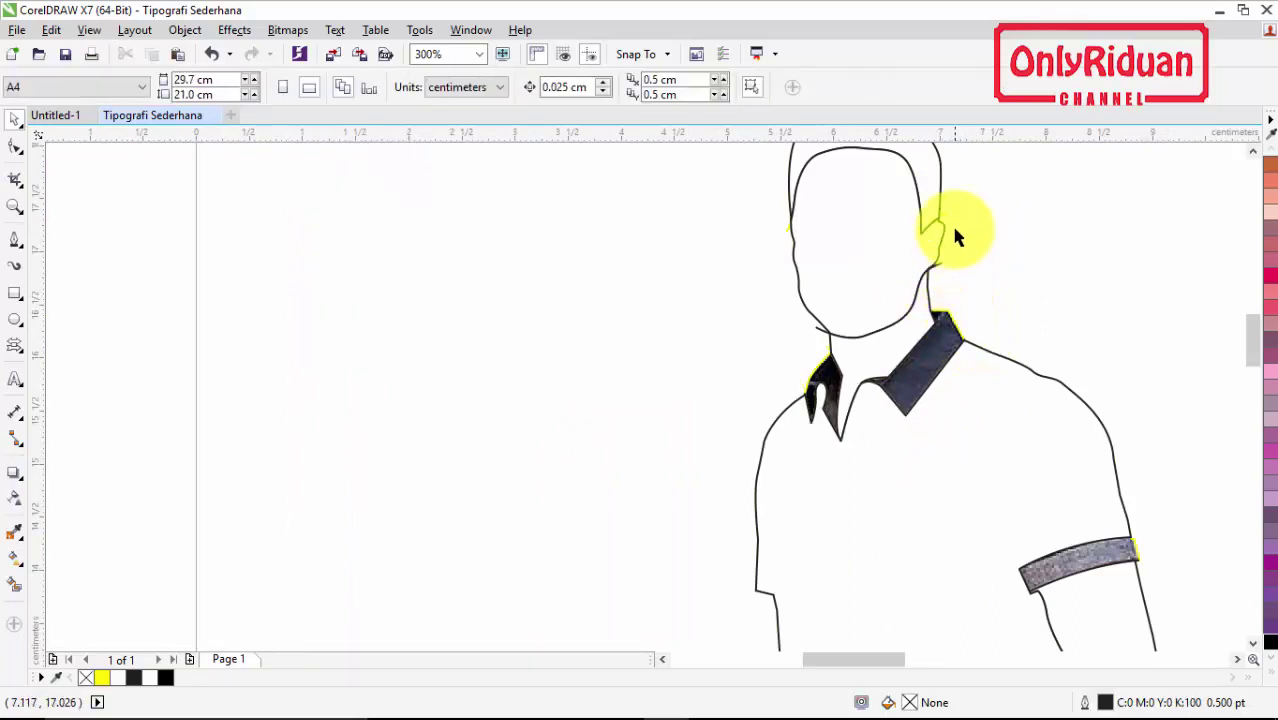
pyautogui.click(944, 211)
pyautogui.click(939, 263)
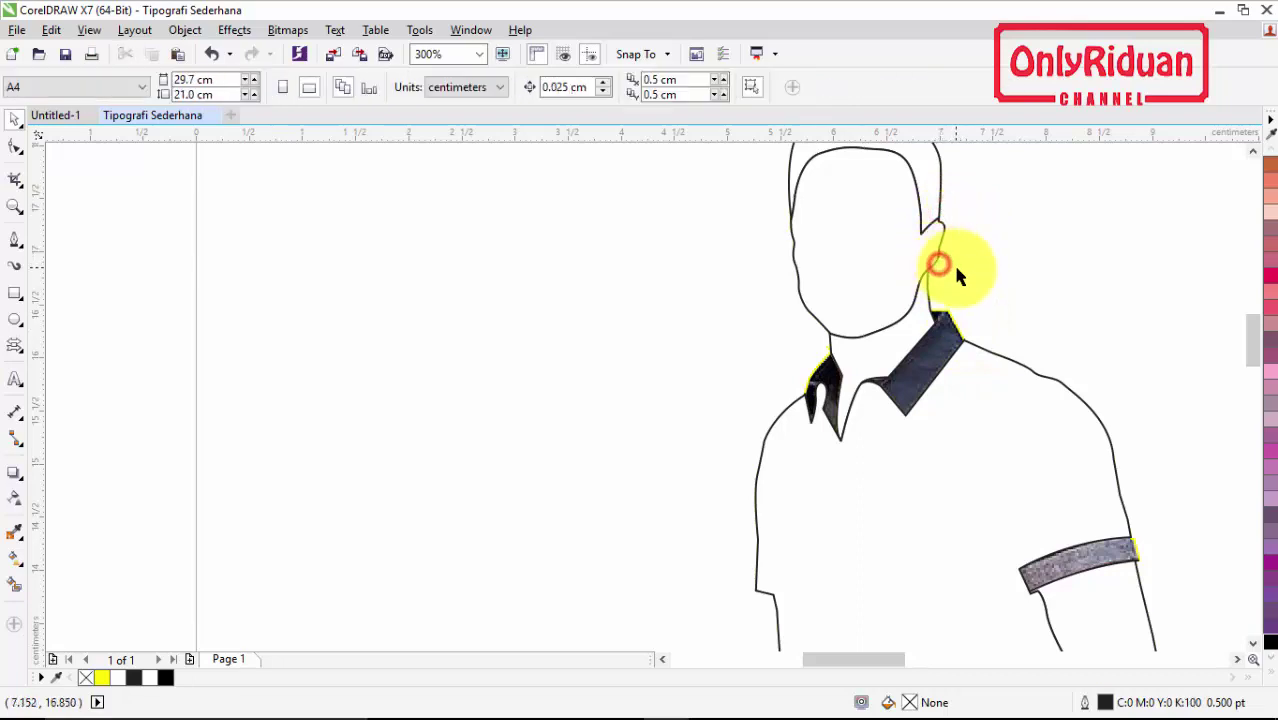
pyautogui.click(826, 350)
pyautogui.click(888, 369)
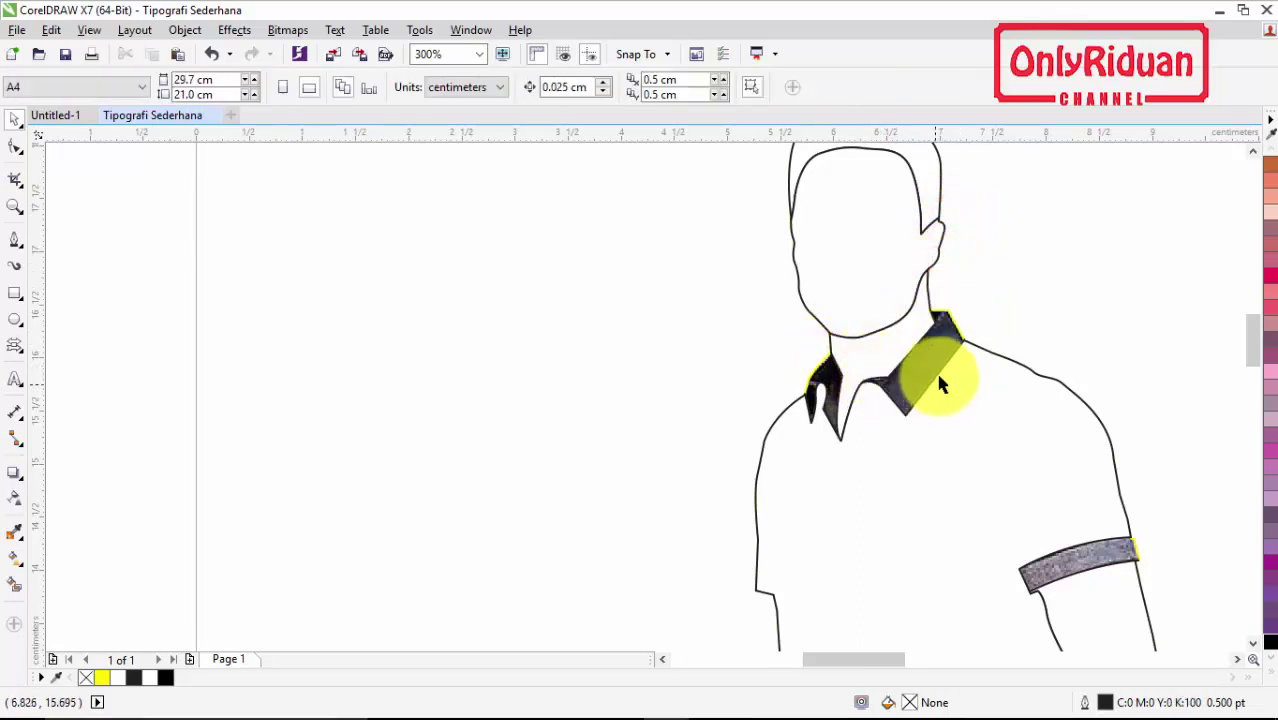
# Step: Move the white arm-and-hand shape out to the empty page area on the right of the figure
pyautogui.scroll(-3, 964, 319)
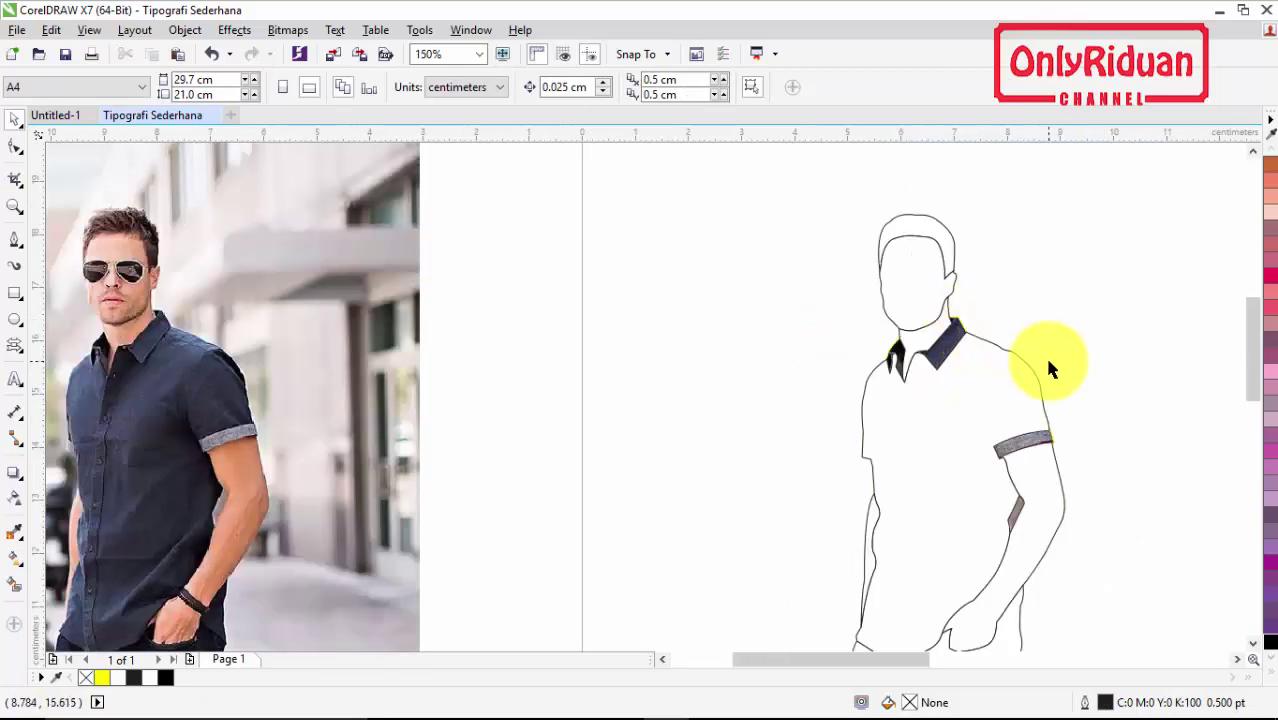
pyautogui.scroll(-1, 1049, 351)
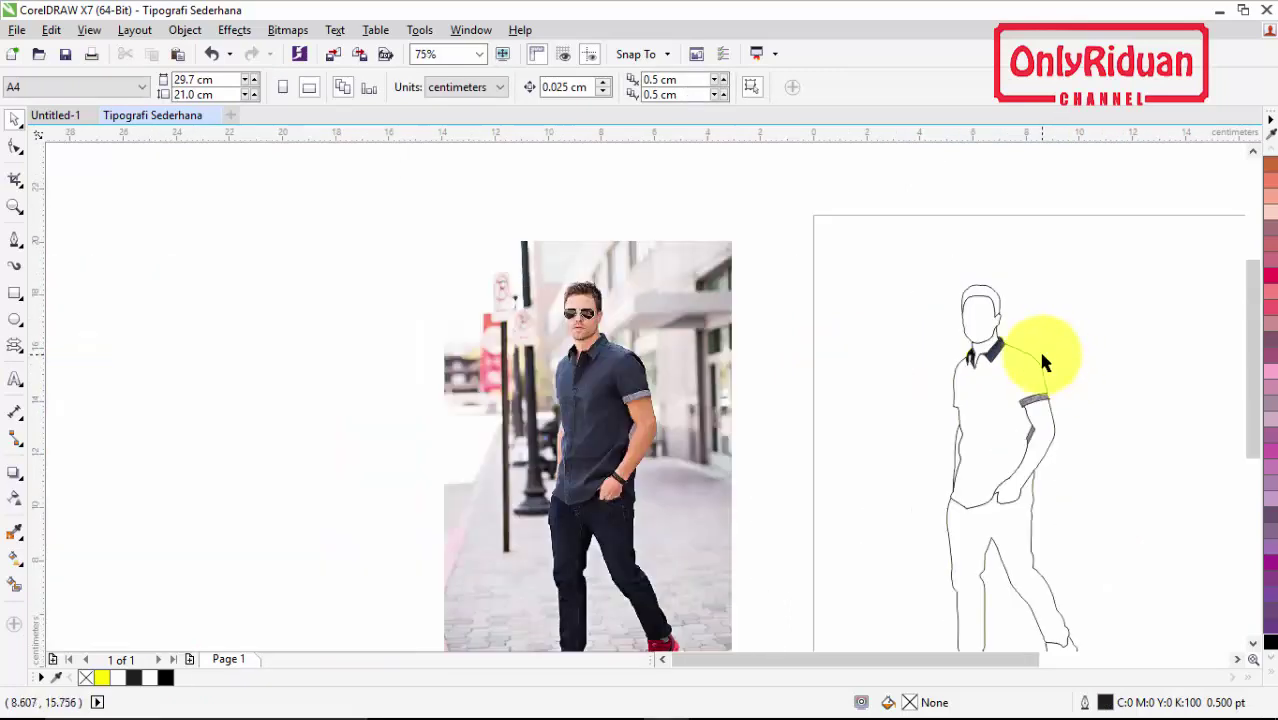
pyautogui.click(1238, 659)
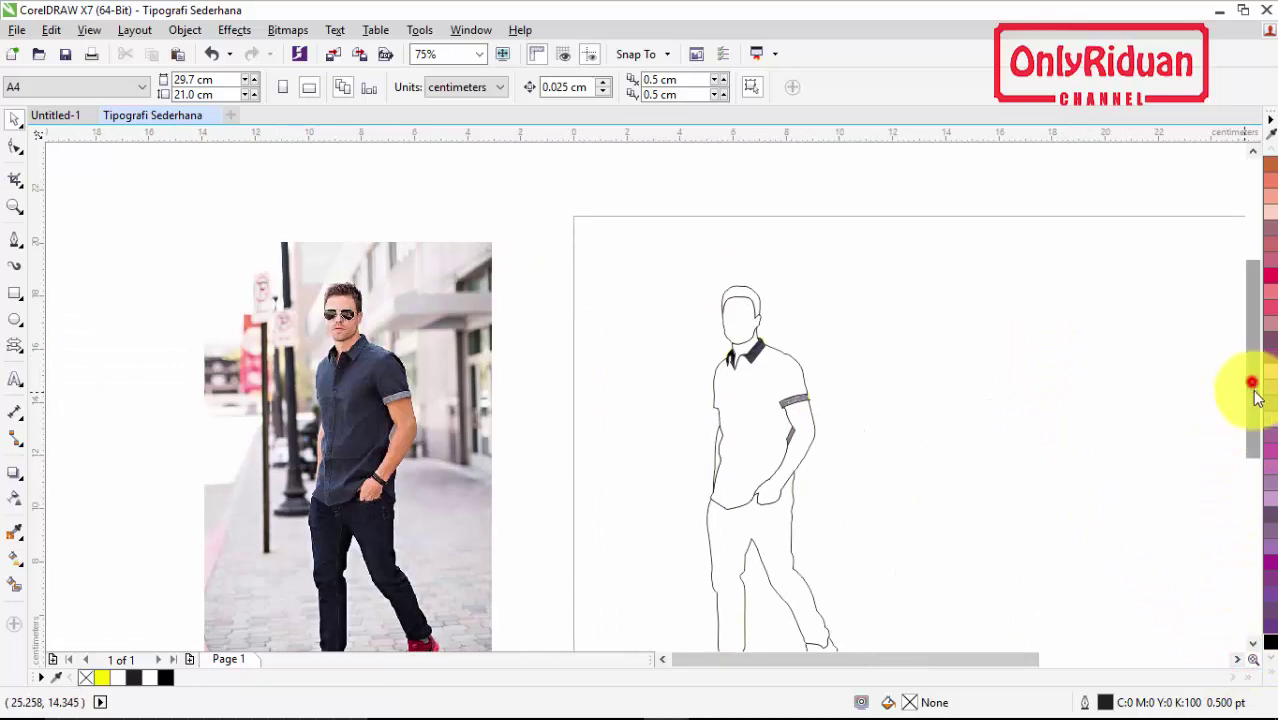
pyautogui.moveTo(1254, 390); pyautogui.dragTo(1258, 428)
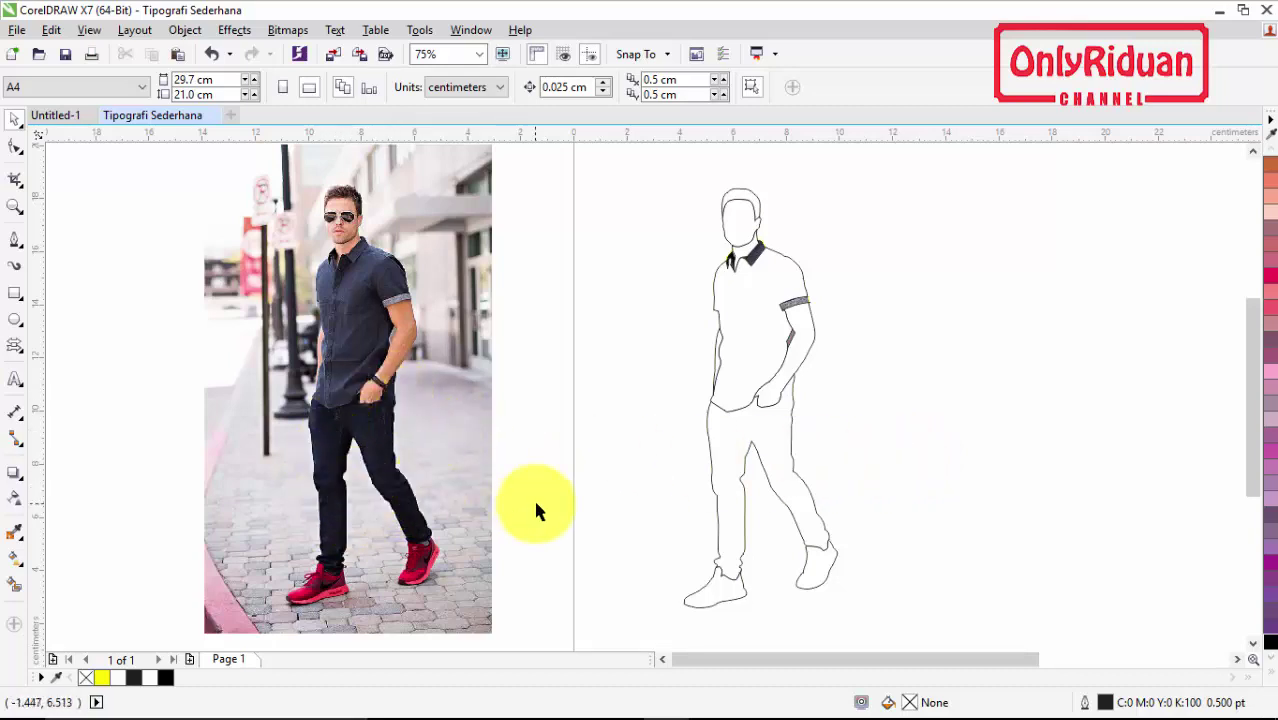
pyautogui.moveTo(808, 350); pyautogui.dragTo(958, 348)
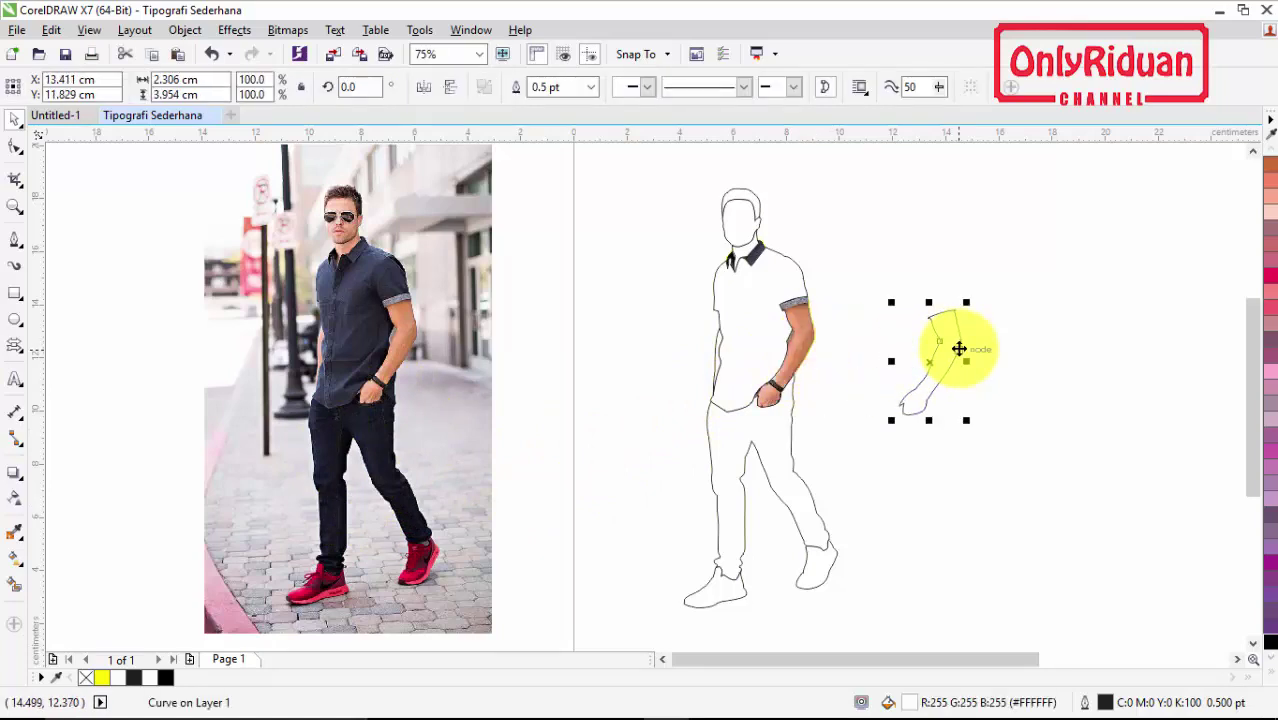
# Step: Remove the fill from the trousers shape
pyautogui.click(757, 445)
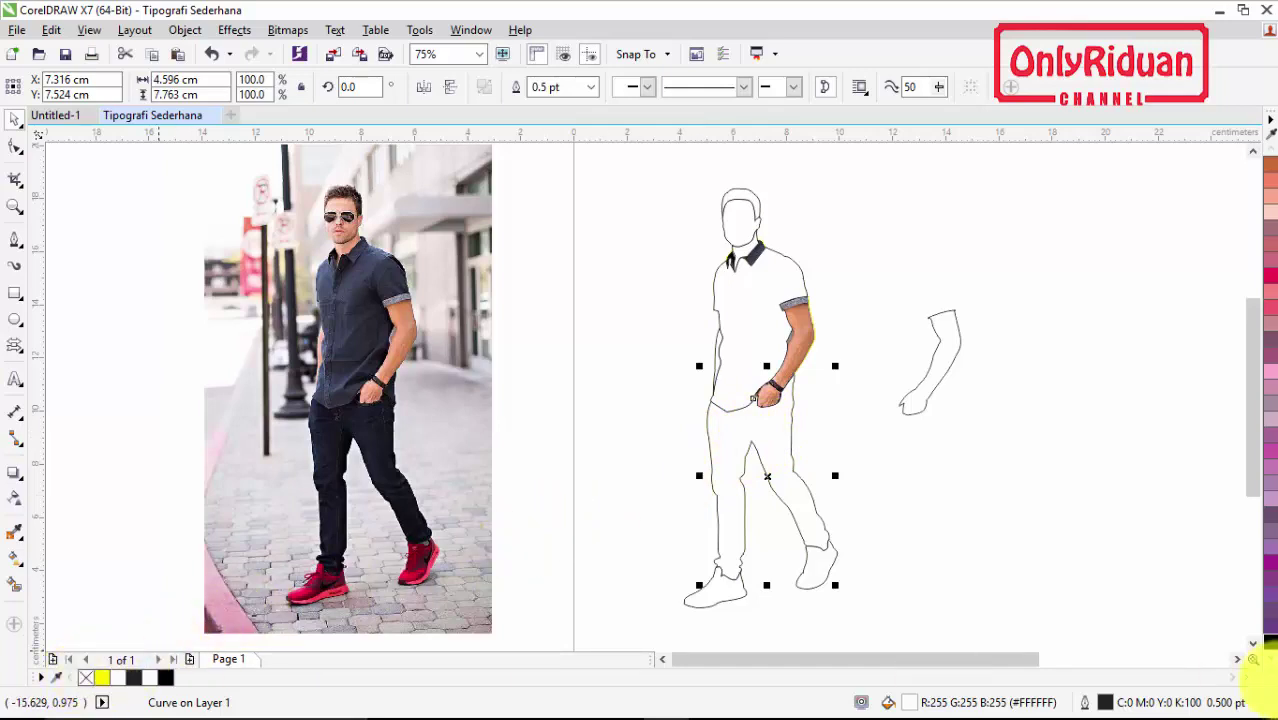
pyautogui.click(1269, 672)
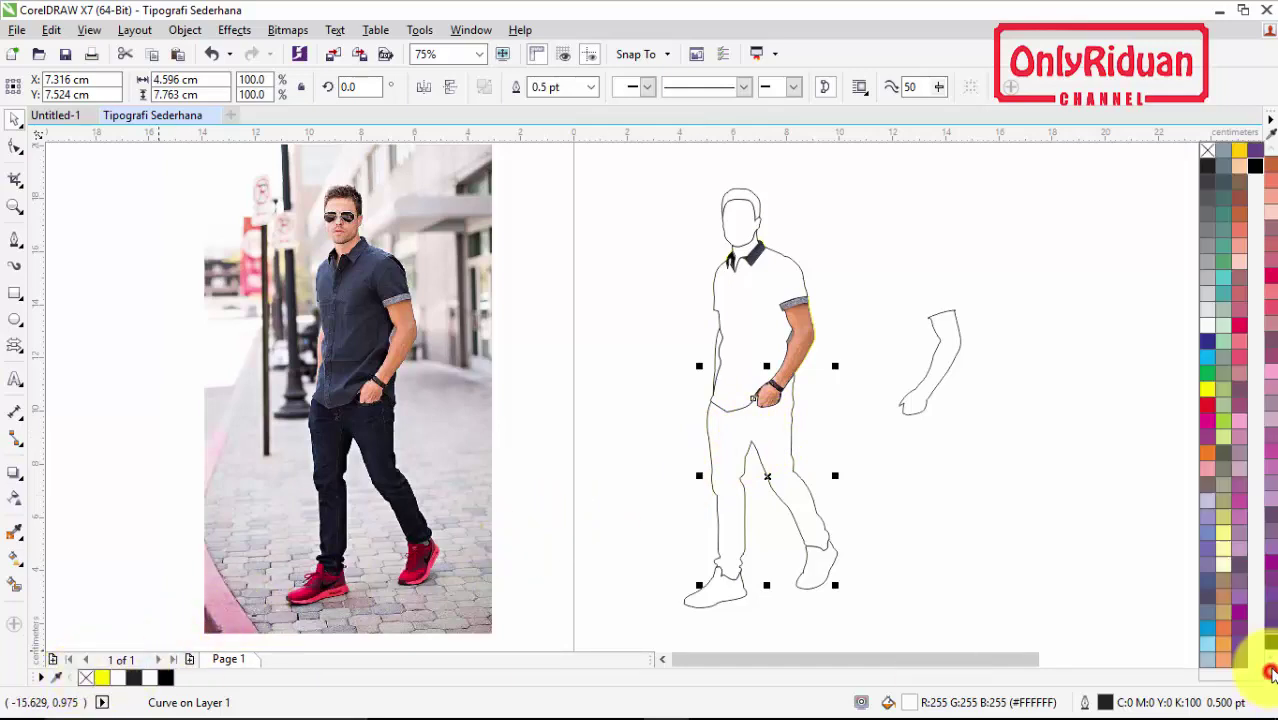
pyautogui.click(1208, 153)
pyautogui.click(876, 495)
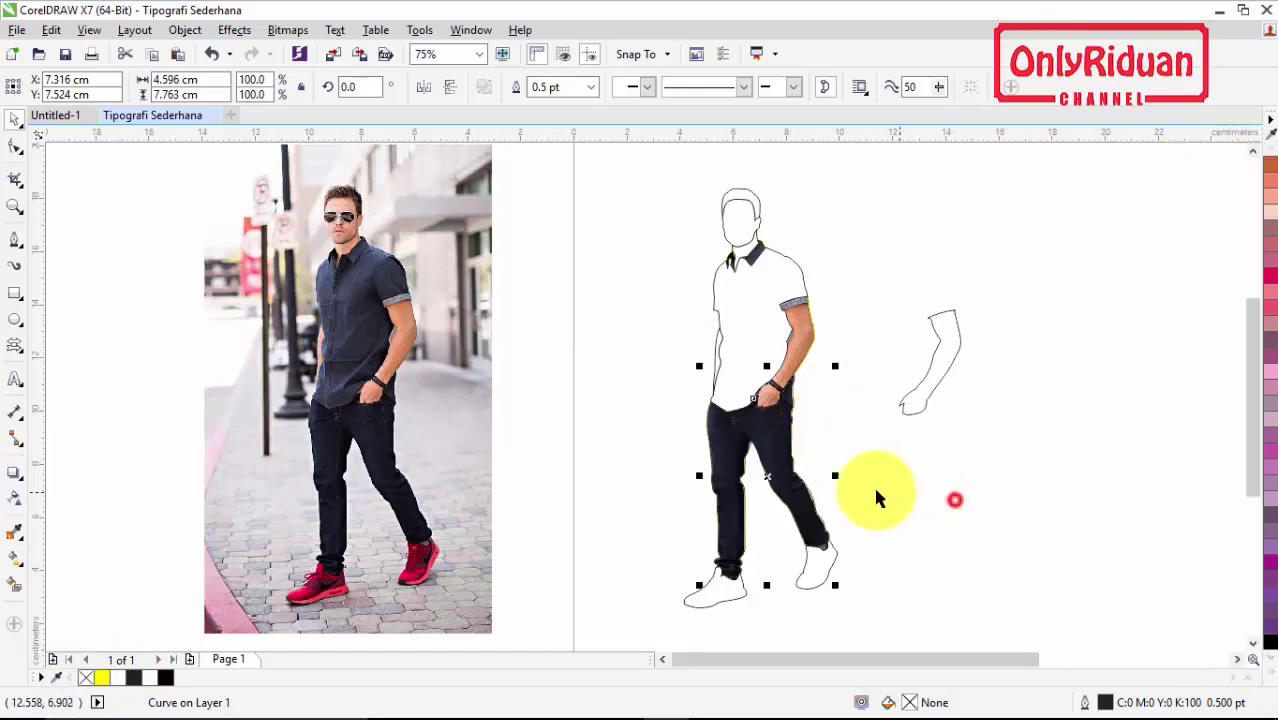
pyautogui.click(933, 497)
# Step: Try moving the trousers outline to the right of the figure, and undo the move
pyautogui.moveTo(785, 458); pyautogui.dragTo(916, 480)
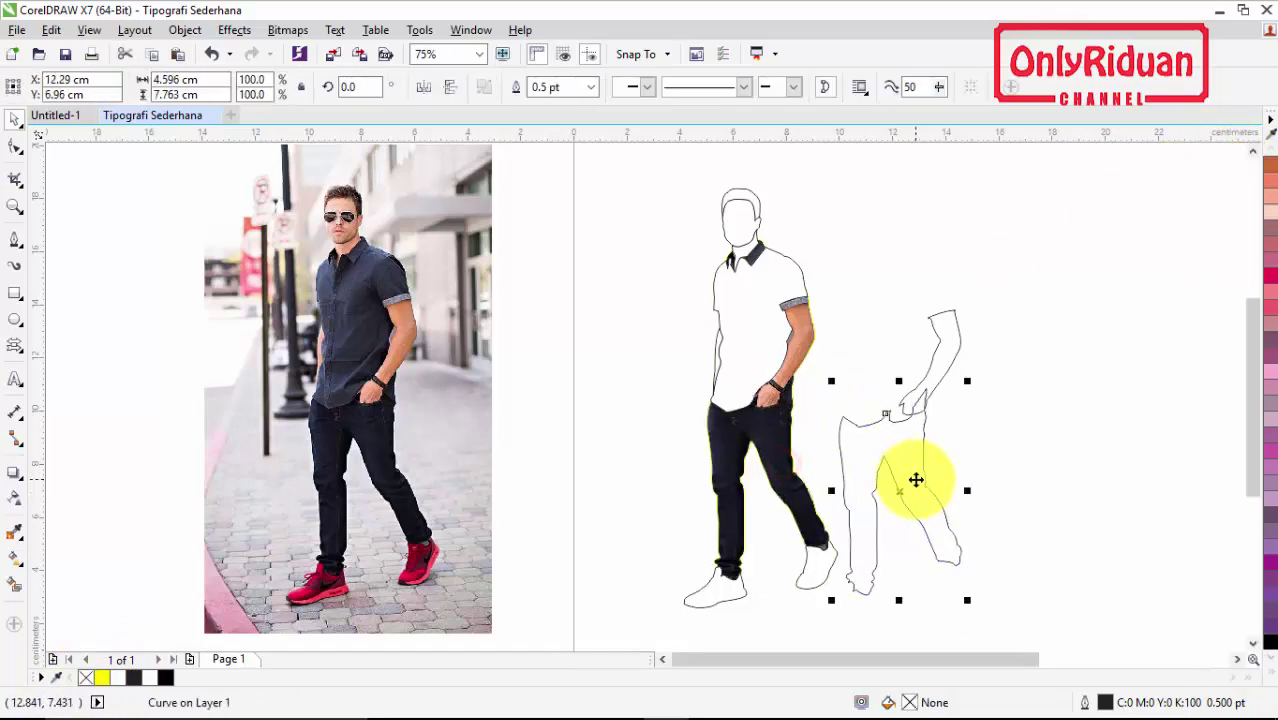
pyautogui.hotkey('ctrl', 'z')
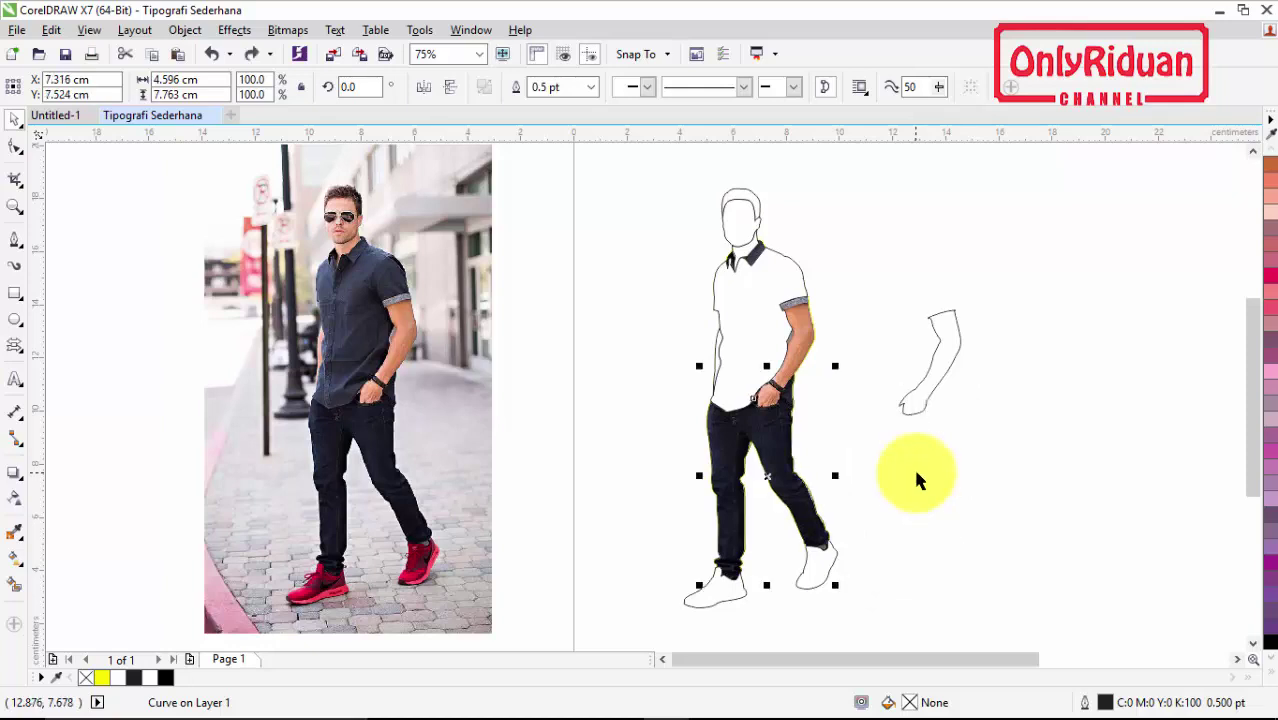
pyautogui.click(915, 466)
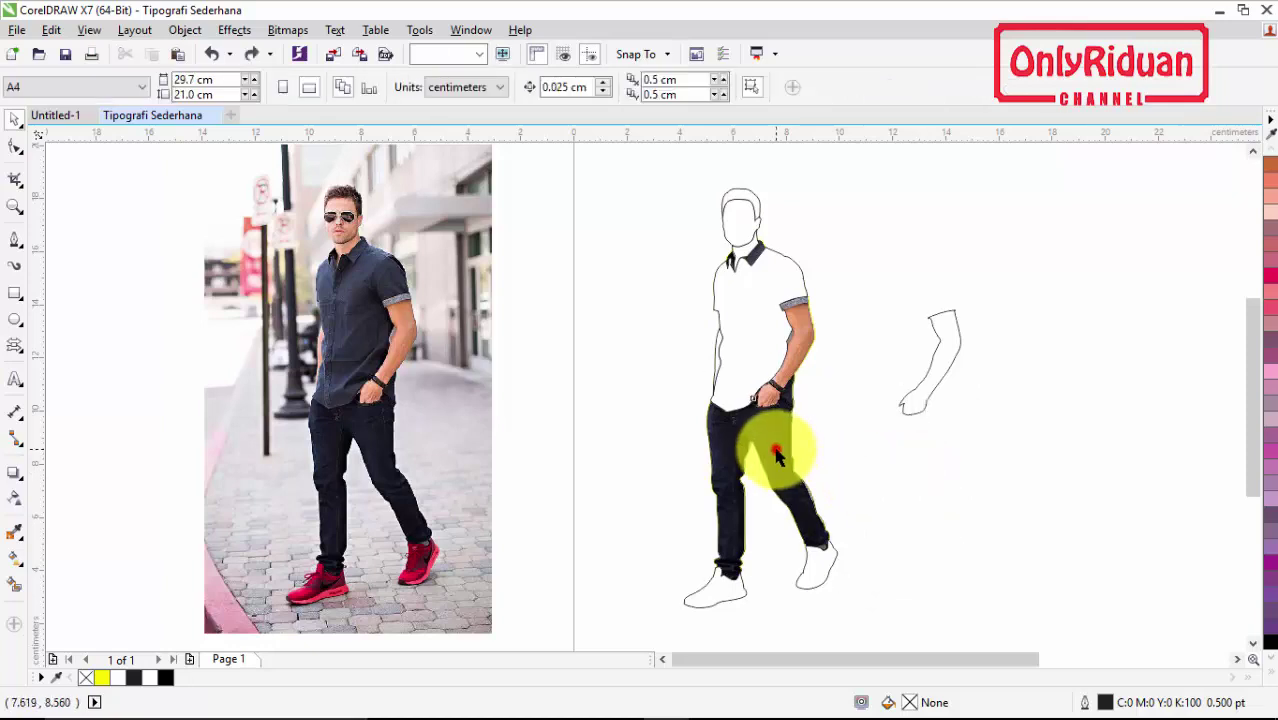
# Step: Move the yellow full-body outline off the figure to the empty page area right of the separated arm shape, centred at about X 19 cm
pyautogui.click(772, 451)
pyautogui.press('shift')
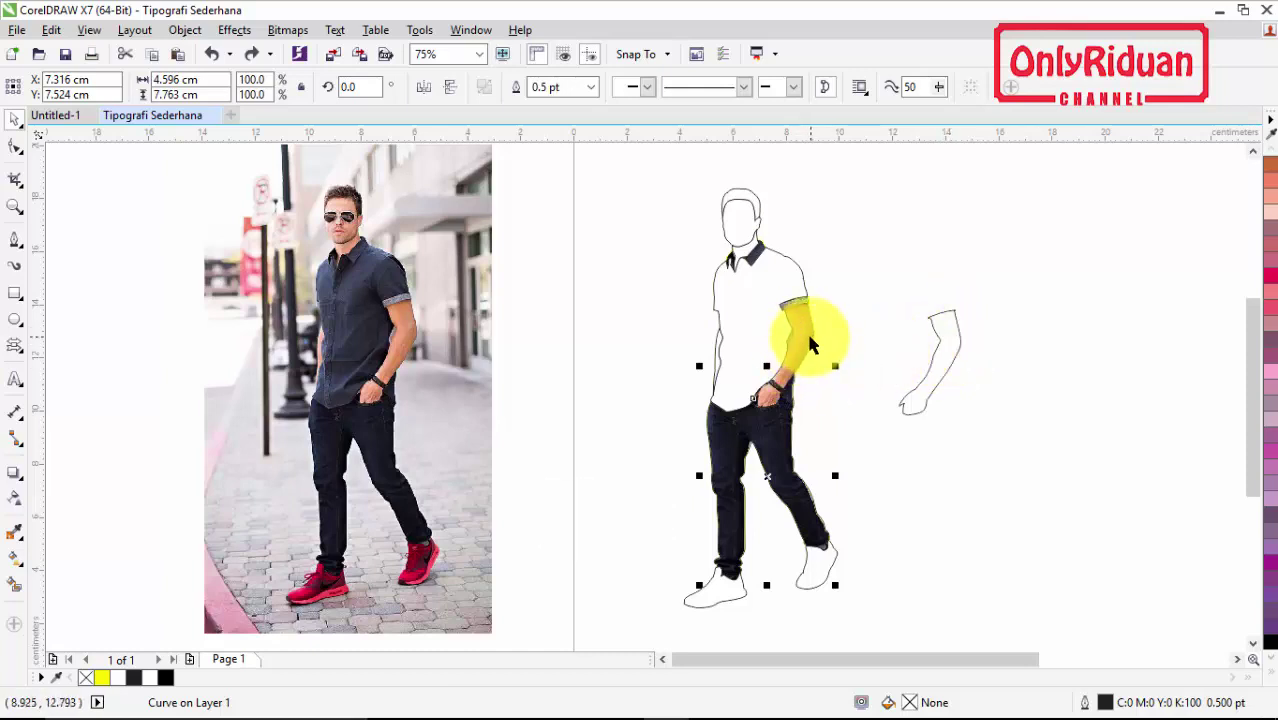
pyautogui.click(876, 314)
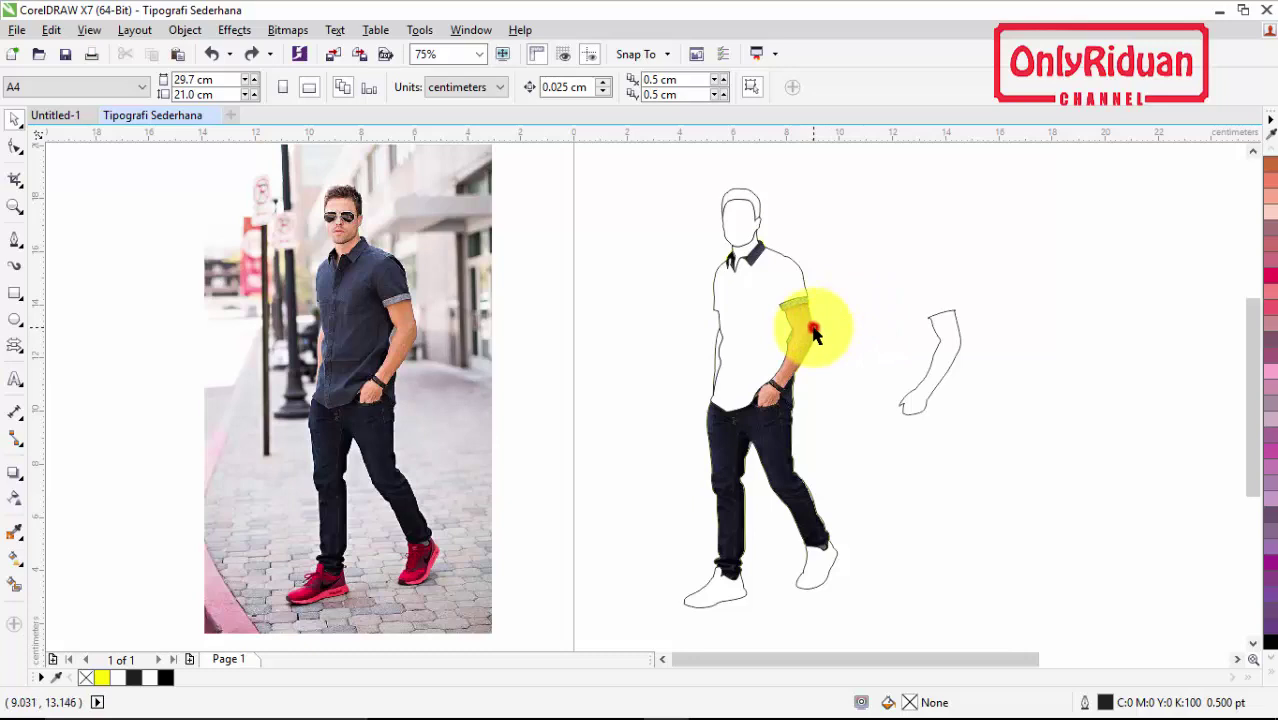
pyautogui.moveTo(815, 335); pyautogui.dragTo(1133, 334)
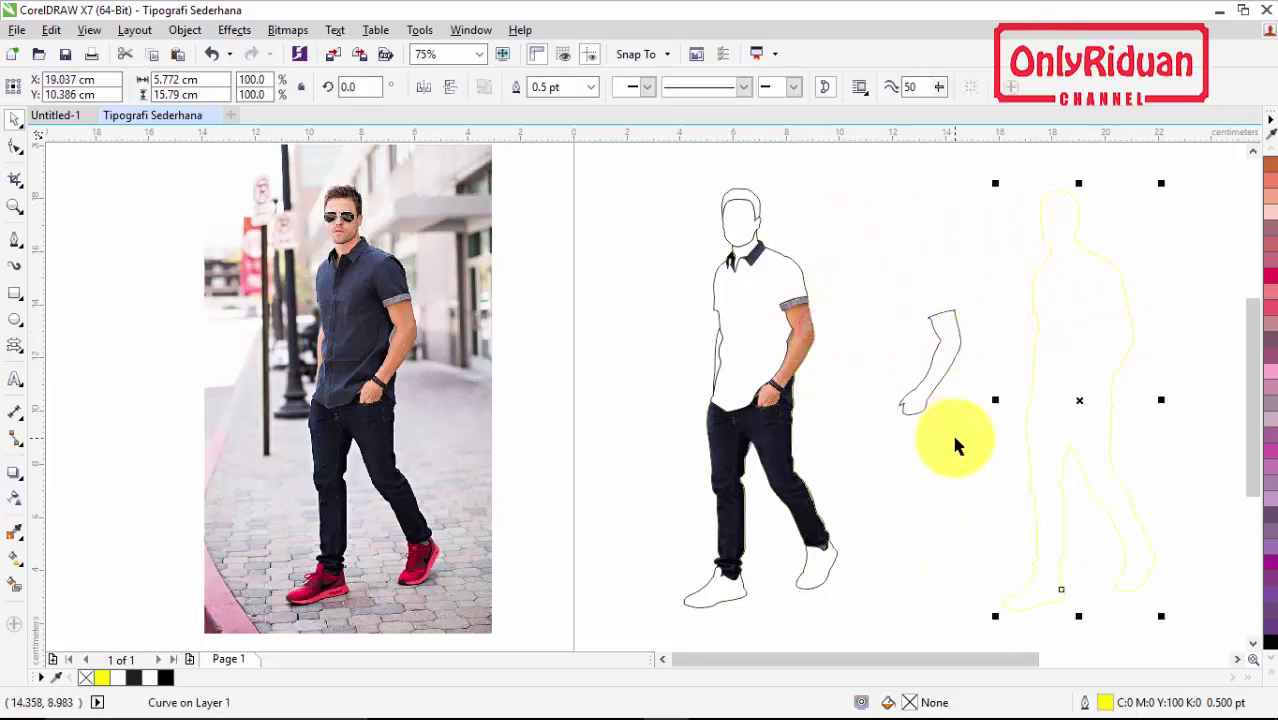
# Step: Intersect the trousers outline with the cut-out photo of the model to create a trousers-shaped piece of the photo
pyautogui.click(766, 447)
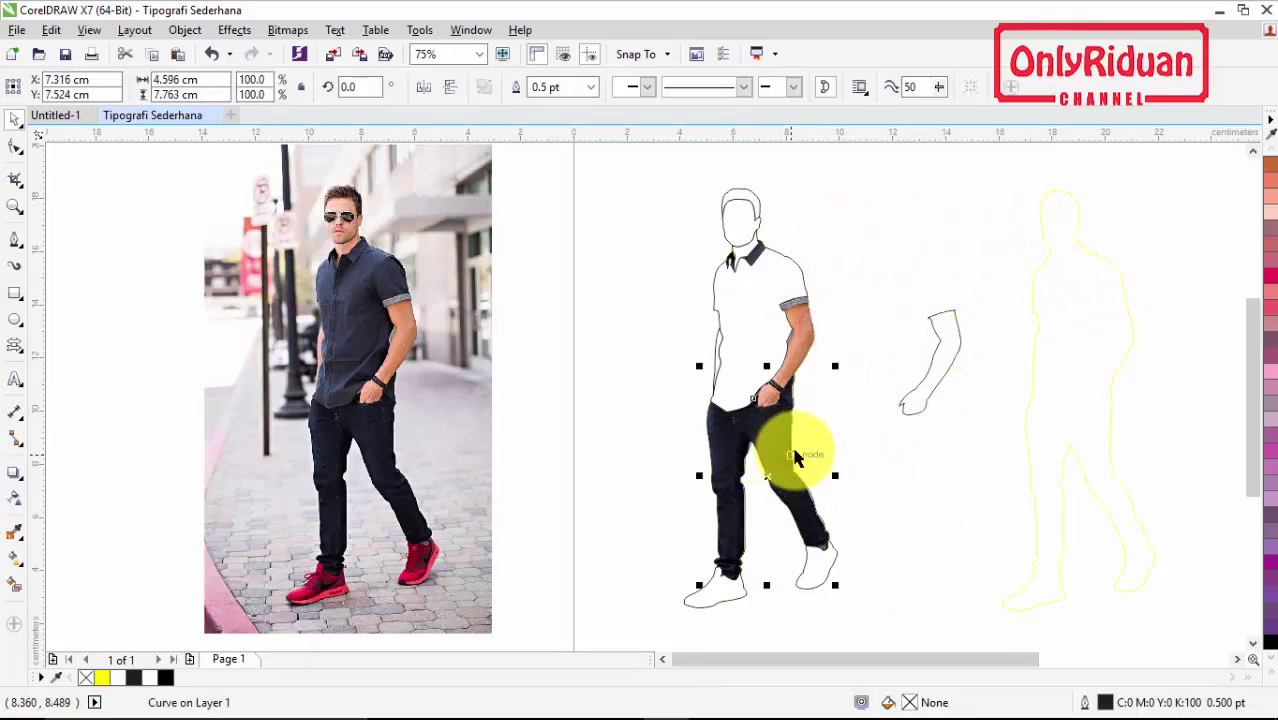
pyautogui.moveTo(787, 446); pyautogui.dragTo(873, 465)
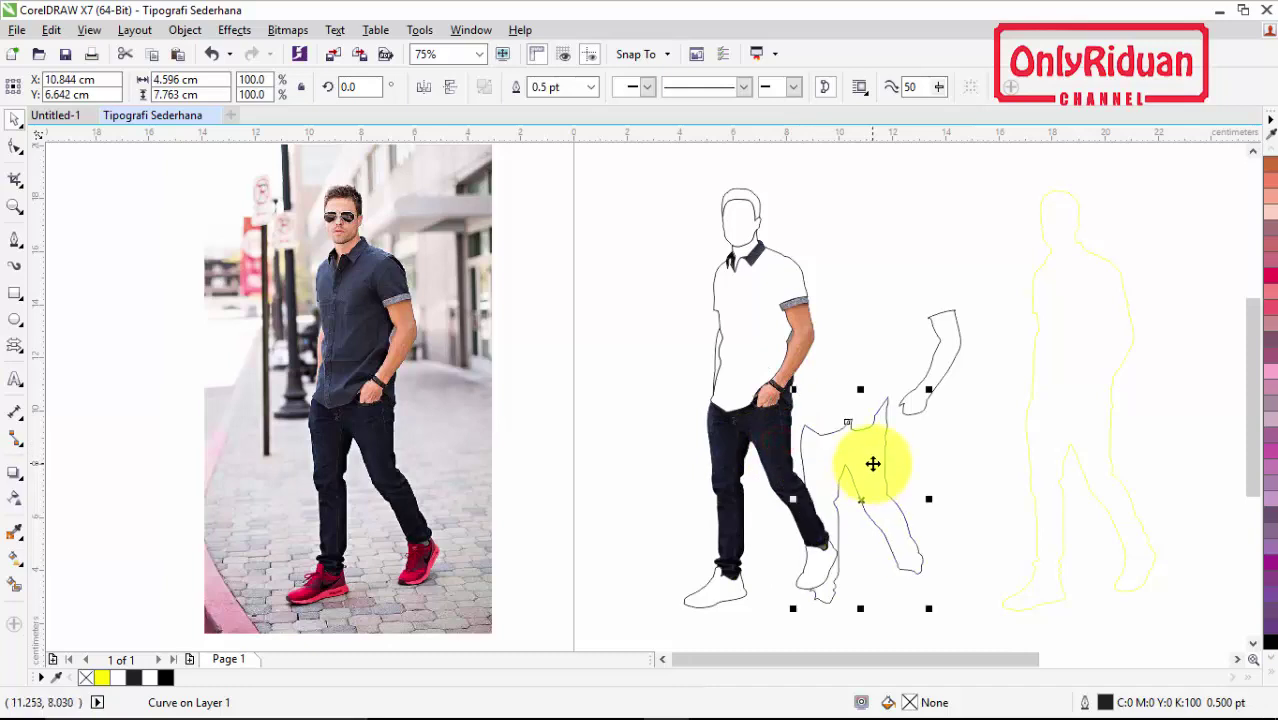
pyautogui.hotkey('ctrl', 'z')
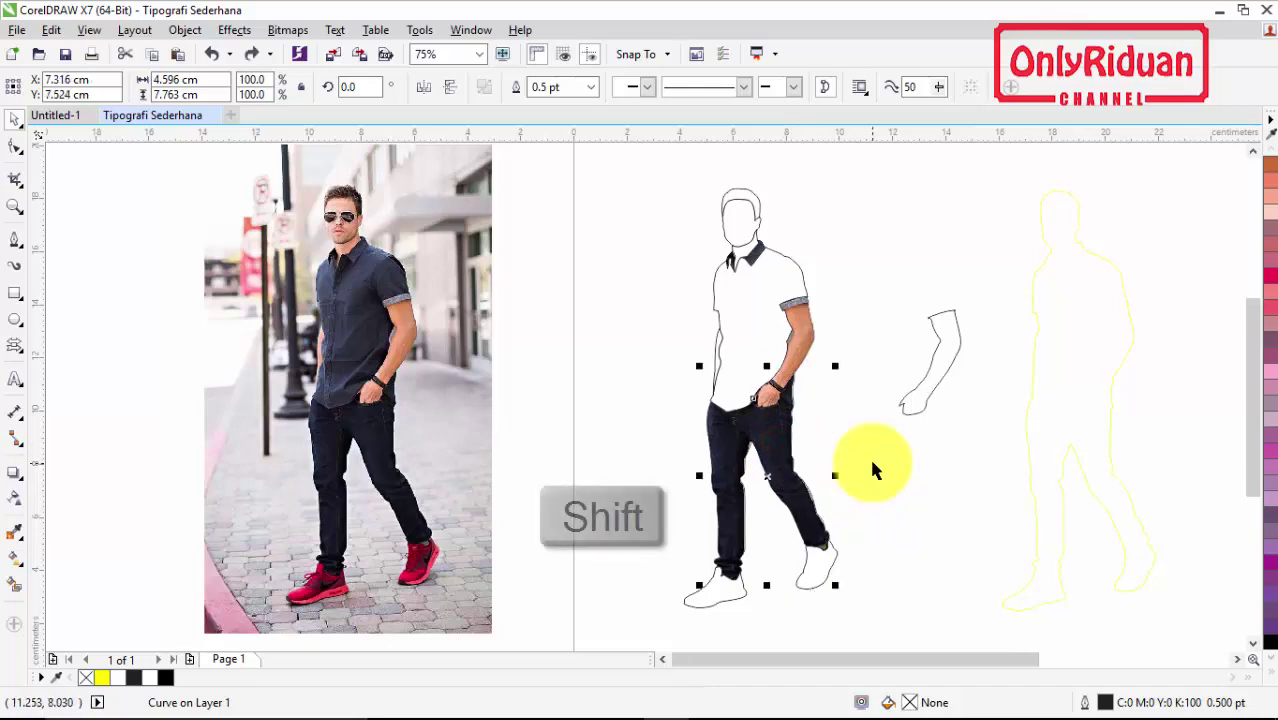
pyautogui.keyDown('shift'); pyautogui.click(808, 341); pyautogui.keyUp('shift')
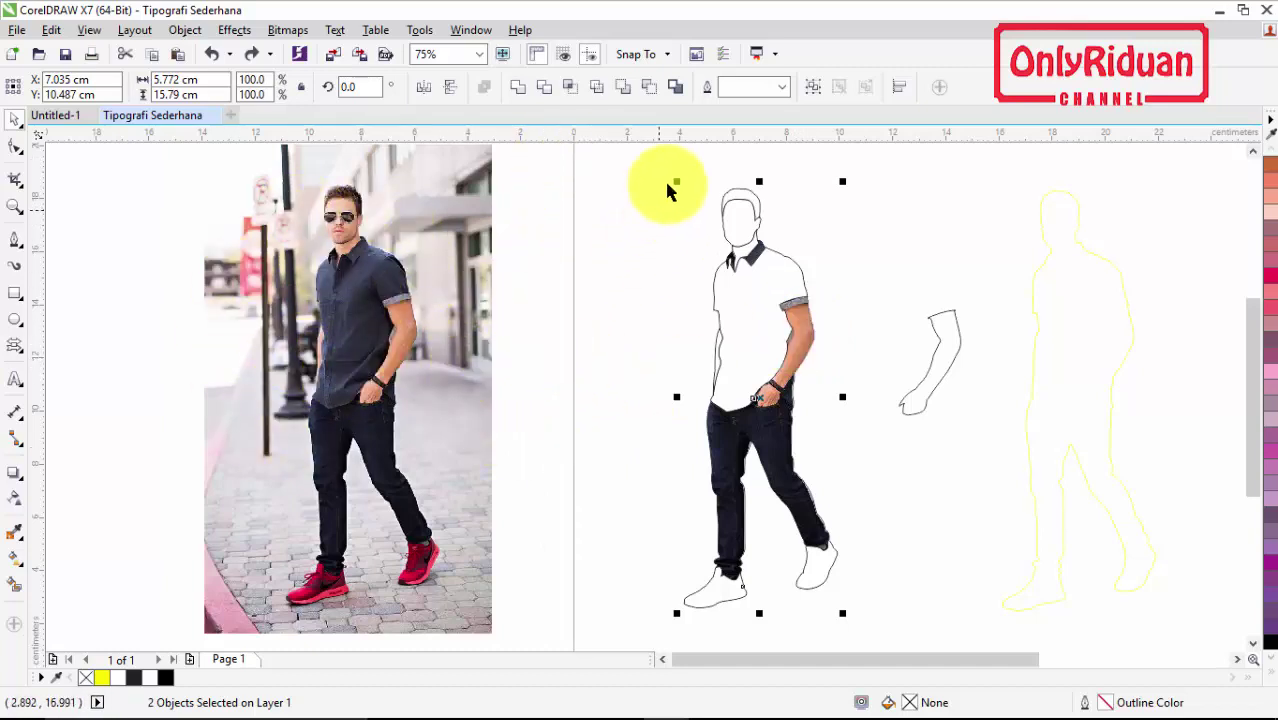
pyautogui.click(570, 86)
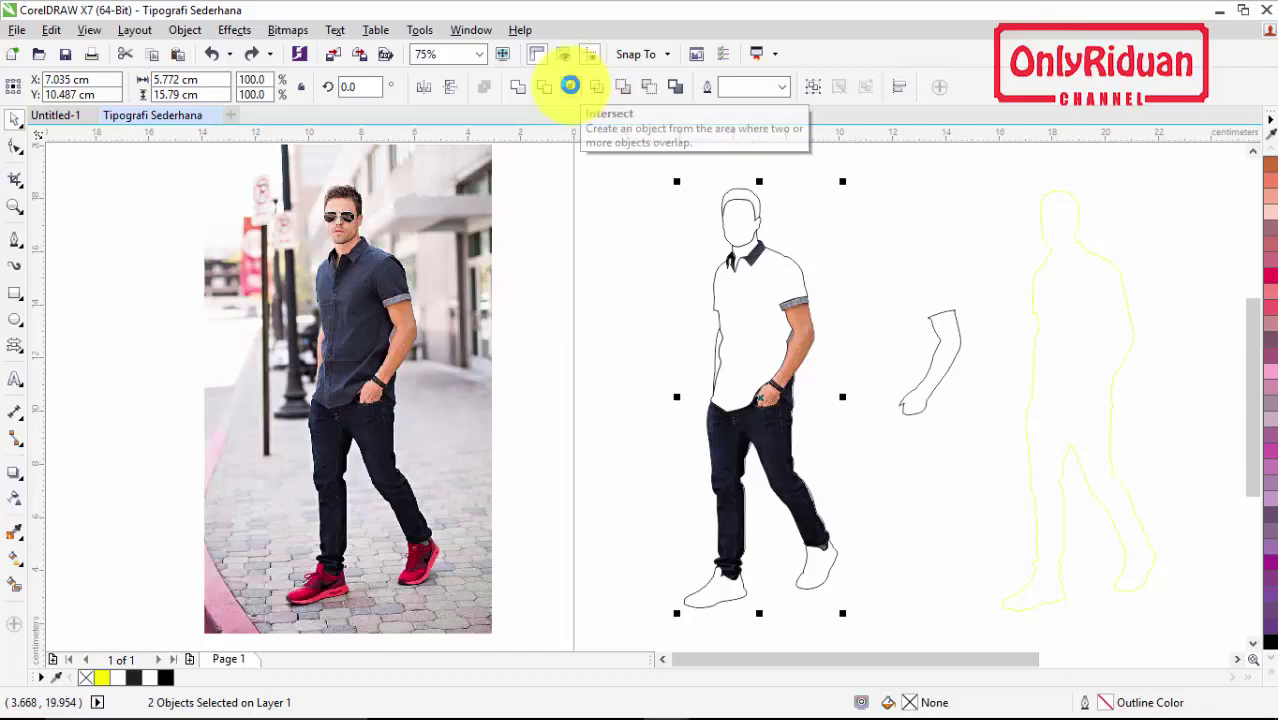
pyautogui.click(651, 330)
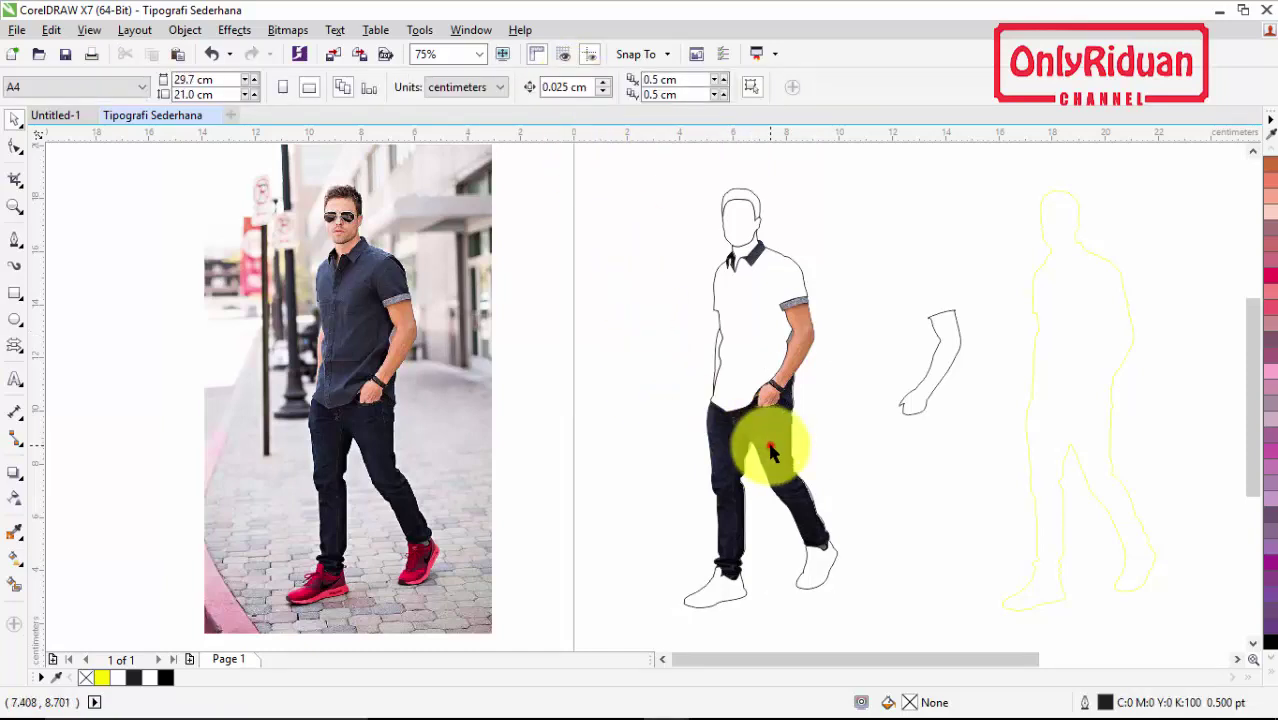
# Step: Move the trousers outline and the intersected trousers photo piece to the left of the figure, placing the outline above the photo piece
pyautogui.moveTo(770, 452); pyautogui.dragTo(579, 462)
pyautogui.moveTo(770, 448); pyautogui.dragTo(606, 553)
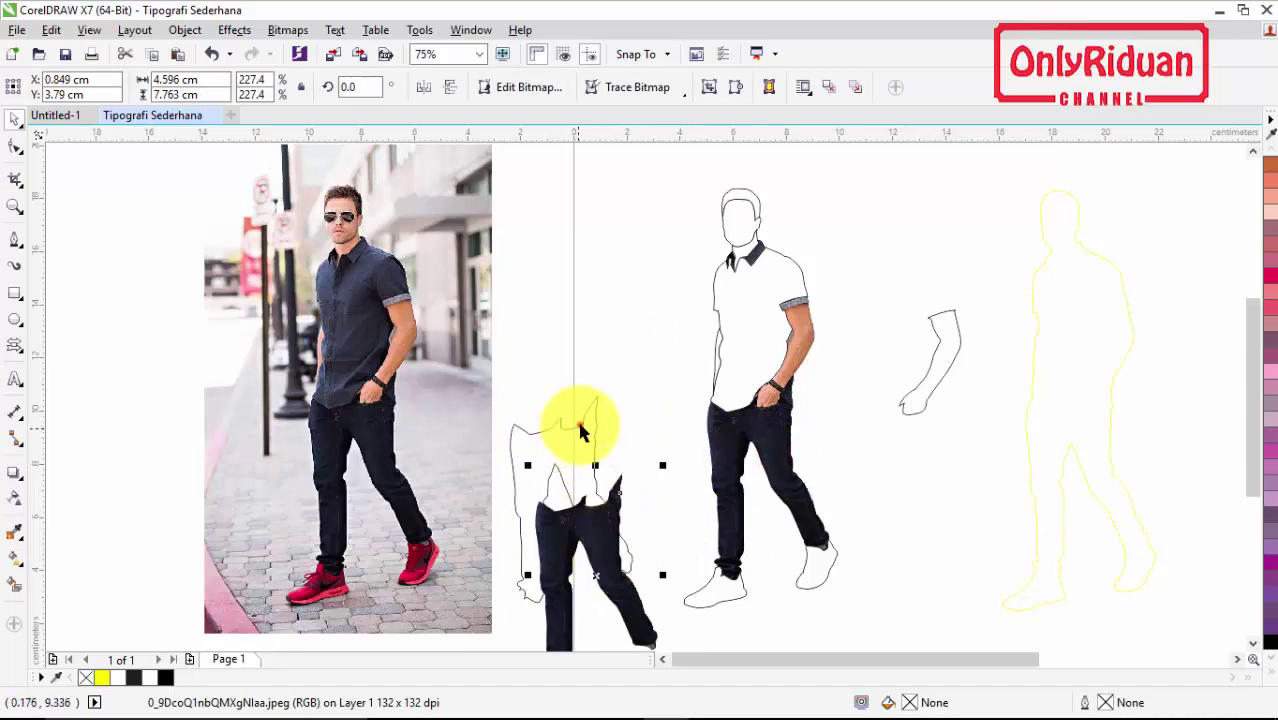
pyautogui.moveTo(583, 430); pyautogui.dragTo(590, 257)
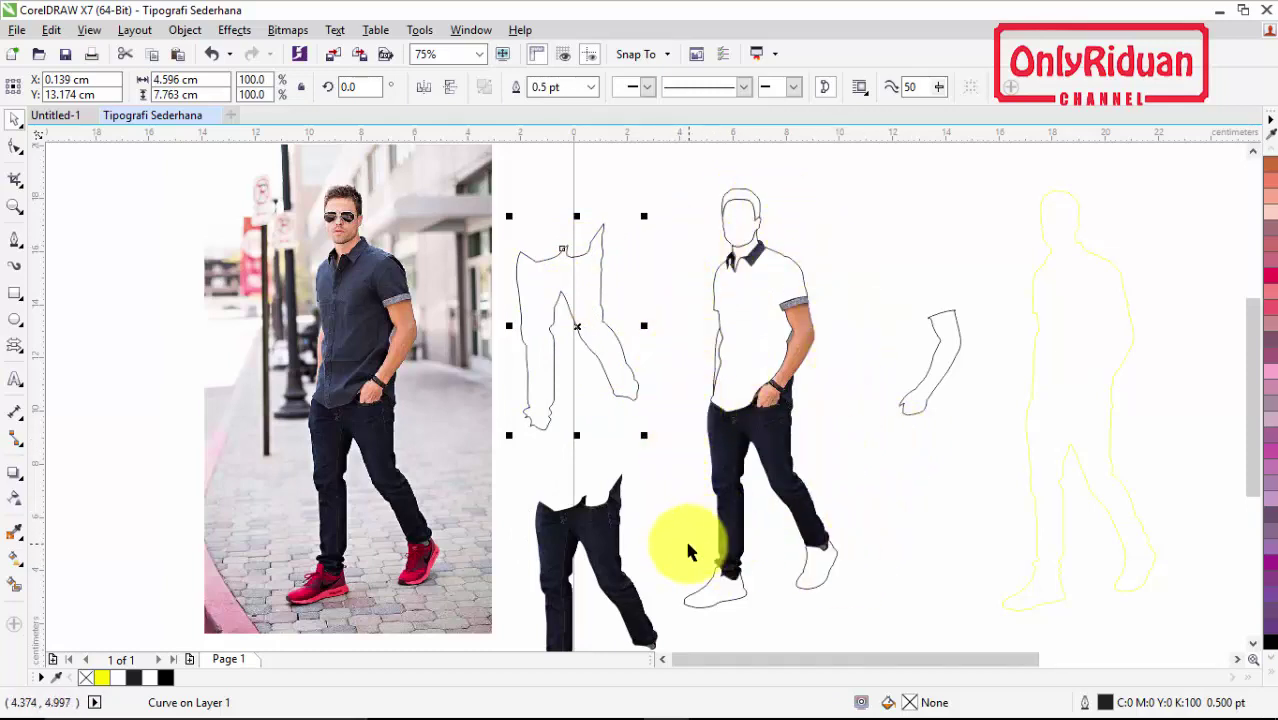
# Step: Remove the fill from both shoe shapes, the shirt shape and the neck shape
pyautogui.click(724, 594)
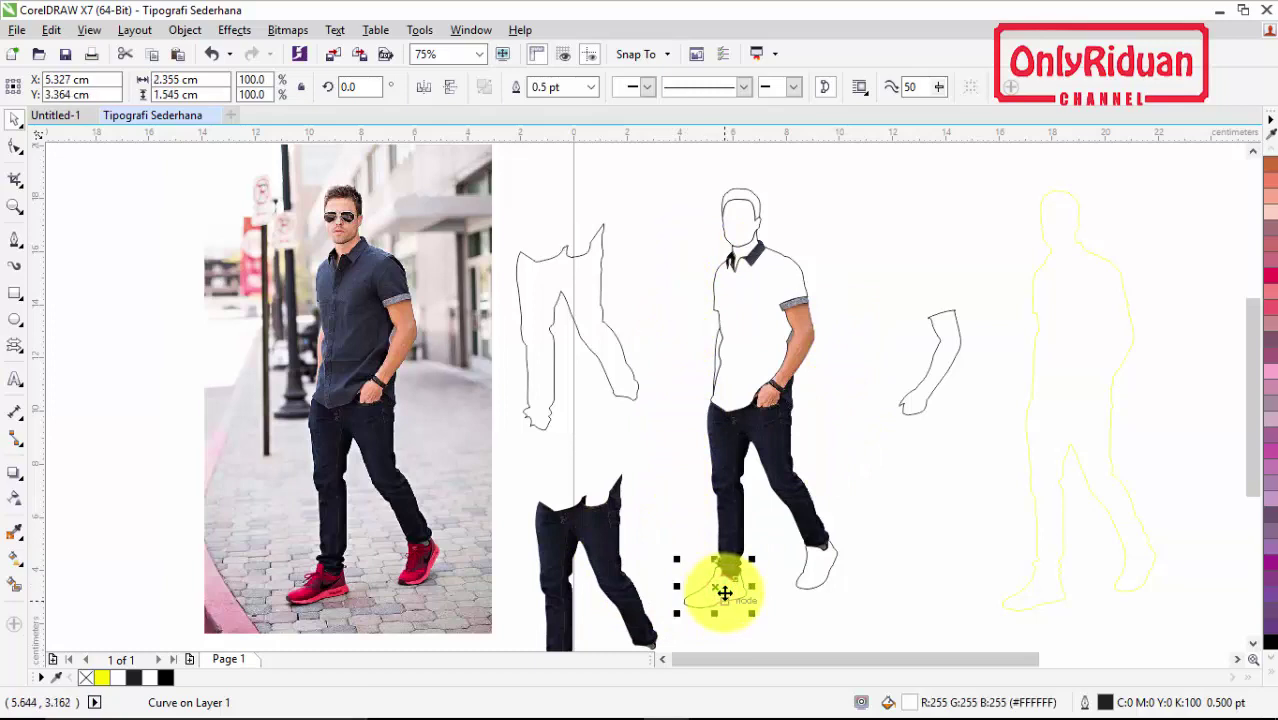
pyautogui.keyDown('shift'); pyautogui.click(808, 574); pyautogui.keyUp('shift')
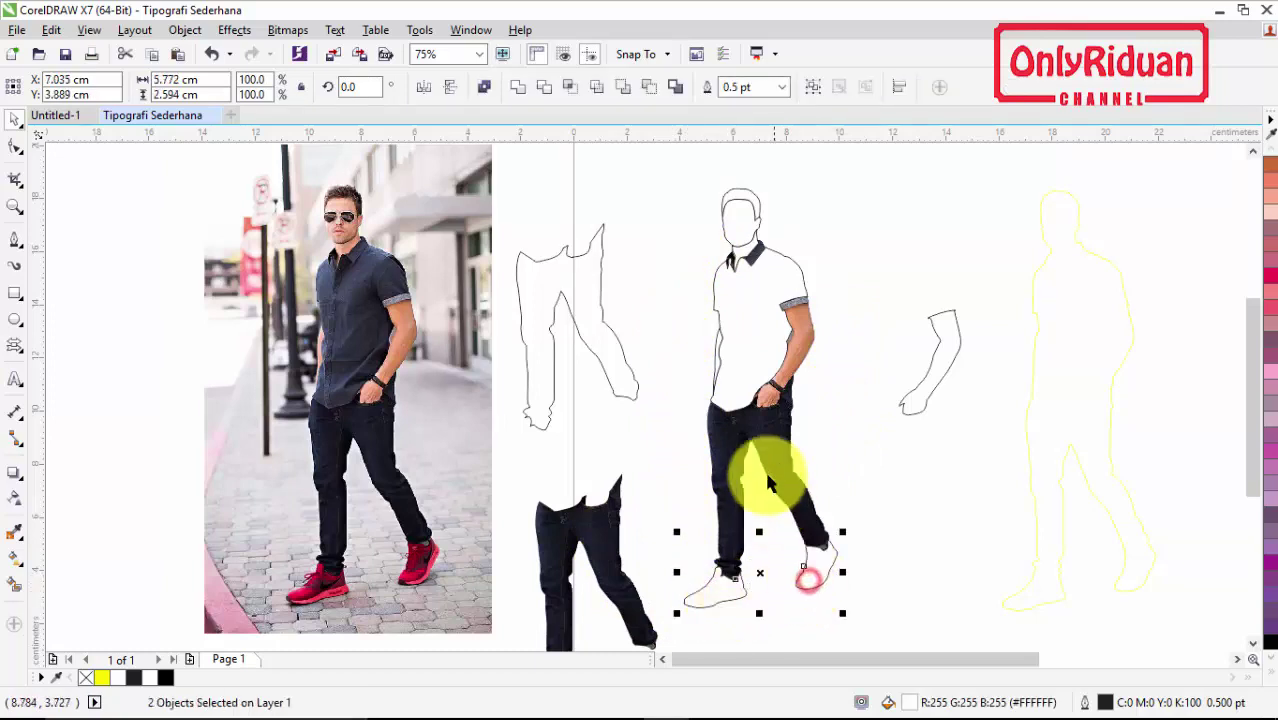
pyautogui.keyDown('shift'); pyautogui.click(747, 368); pyautogui.keyUp('shift')
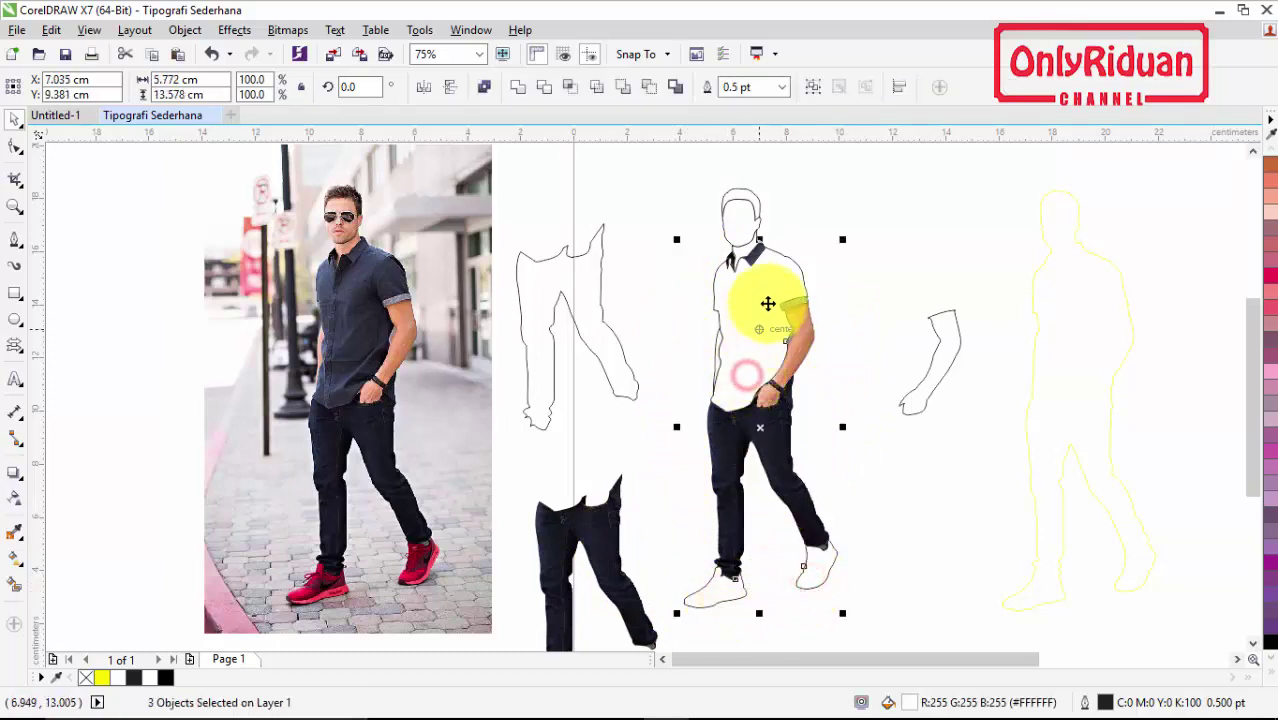
pyautogui.keyDown('shift'); pyautogui.click(746, 216); pyautogui.keyUp('shift')
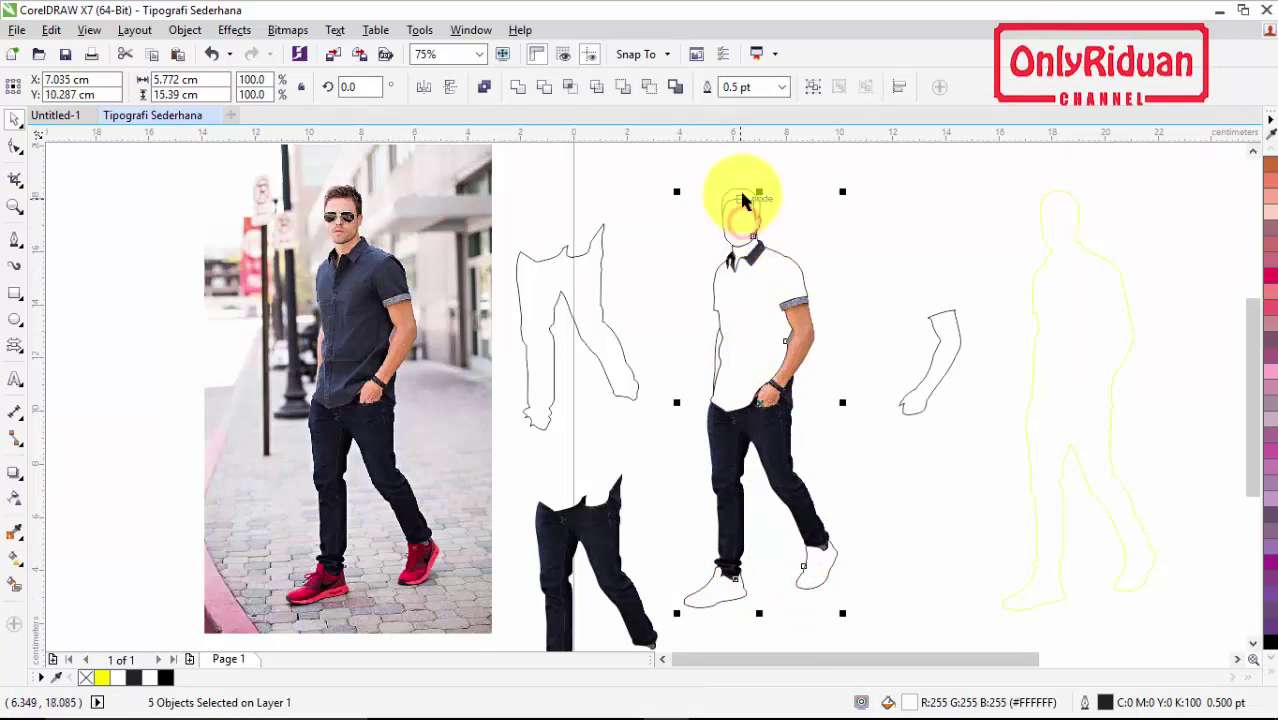
pyautogui.keyDown('shift'); pyautogui.click(742, 193); pyautogui.keyUp('shift')
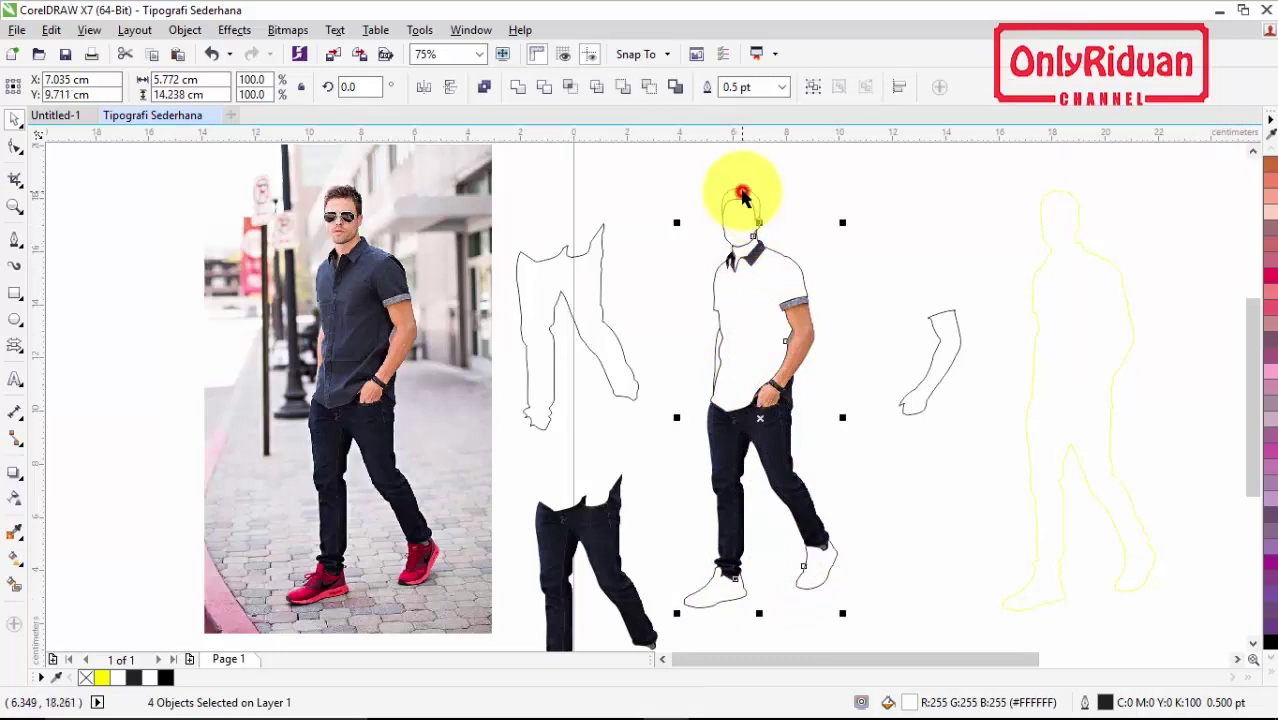
pyautogui.click(86, 677)
pyautogui.click(870, 505)
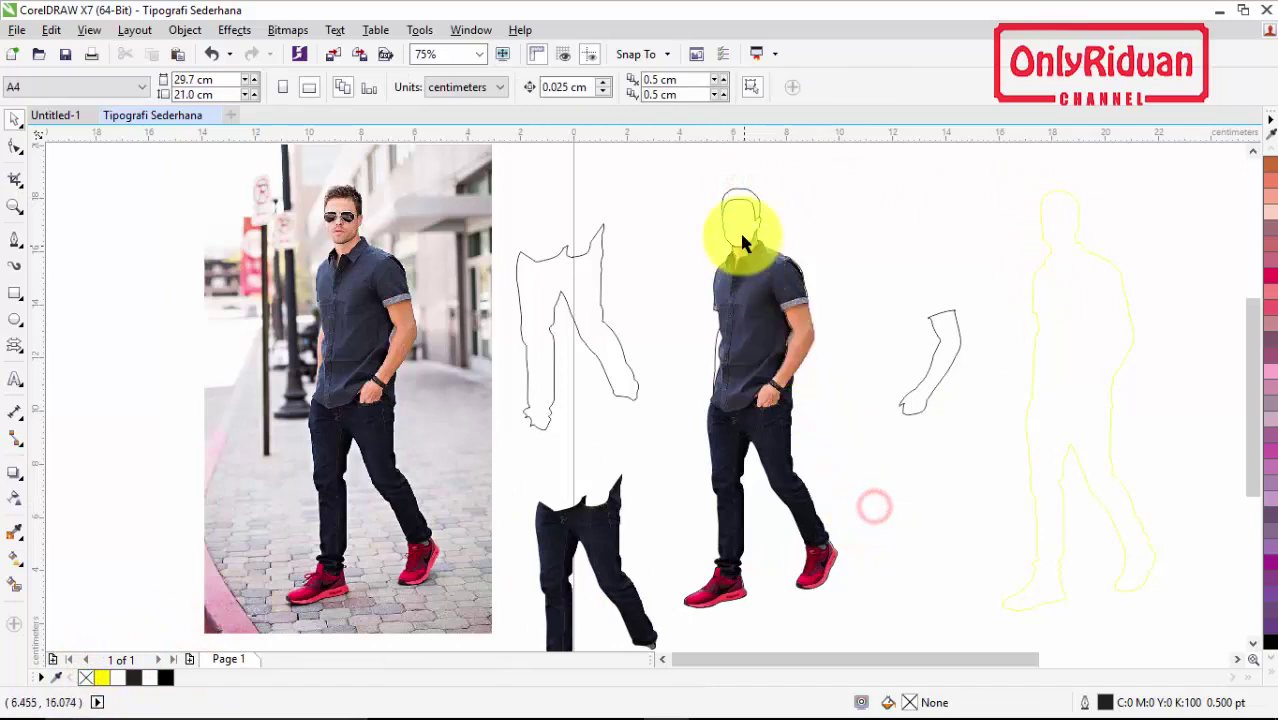
# Step: Remove the fill from the face, the hair and the narrow arm shape along the shirt's left edge
pyautogui.click(740, 227)
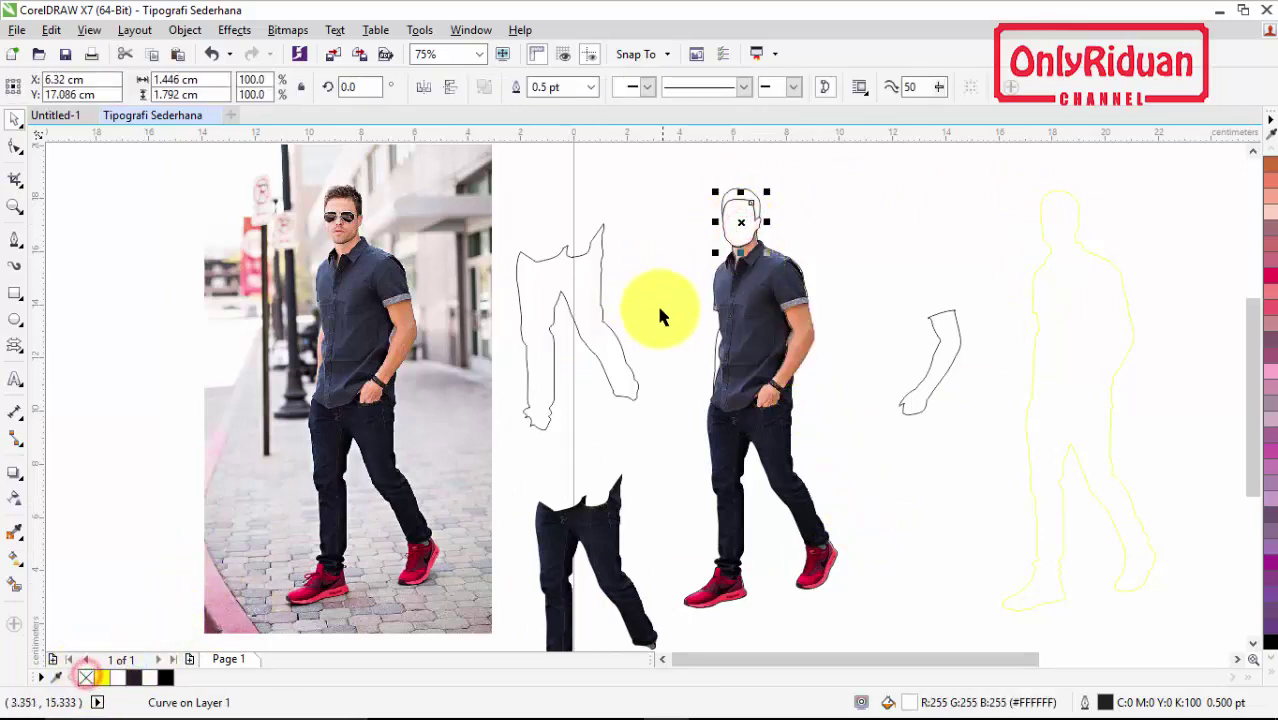
pyautogui.click(87, 679)
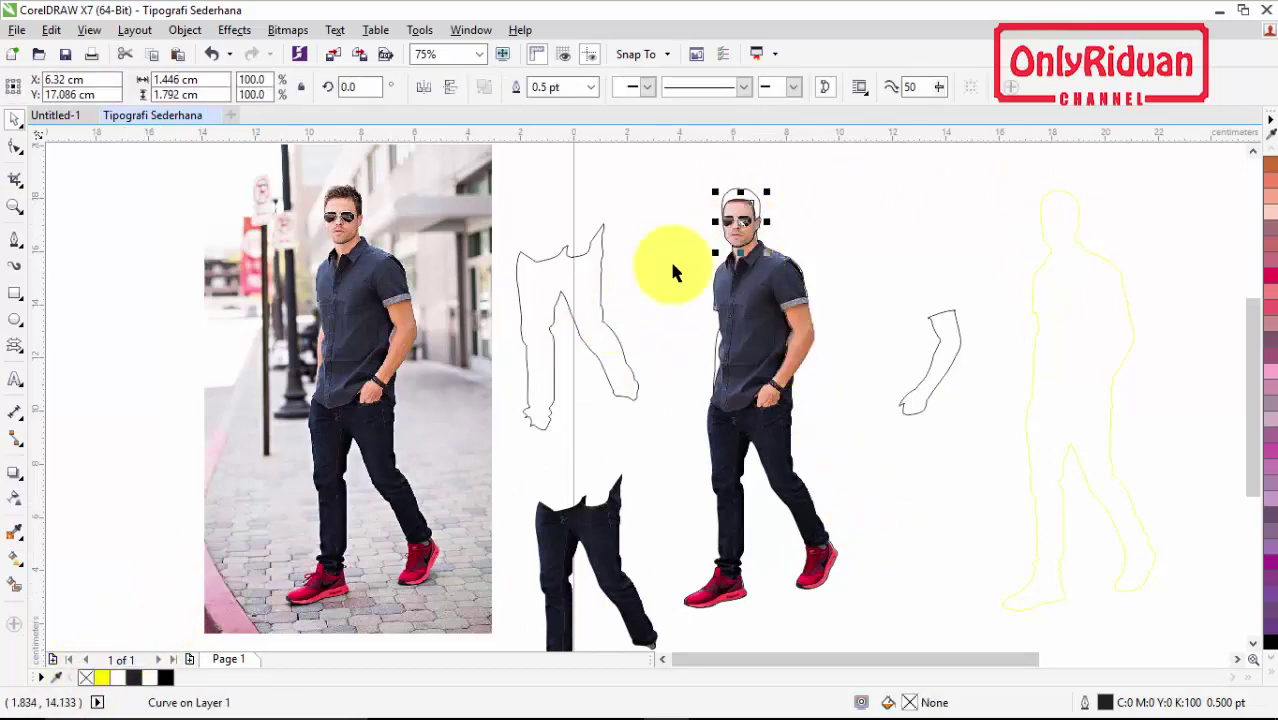
pyautogui.click(820, 198)
pyautogui.click(740, 196)
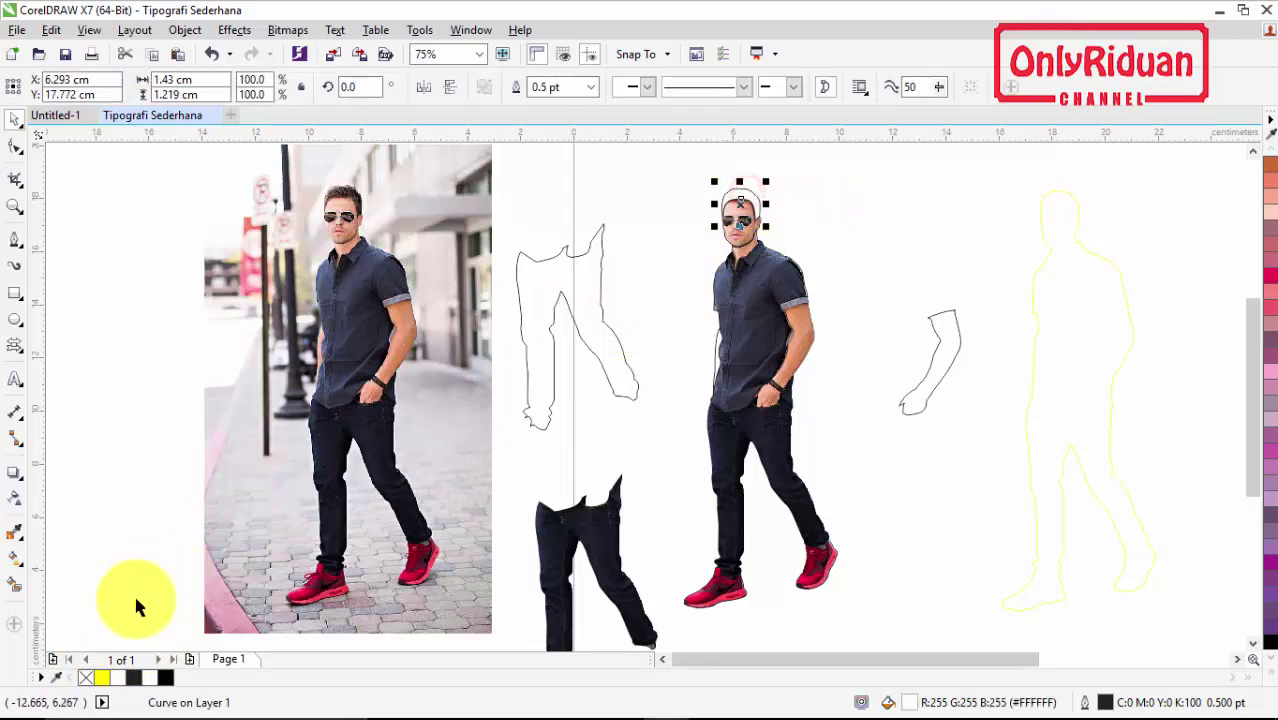
pyautogui.click(87, 679)
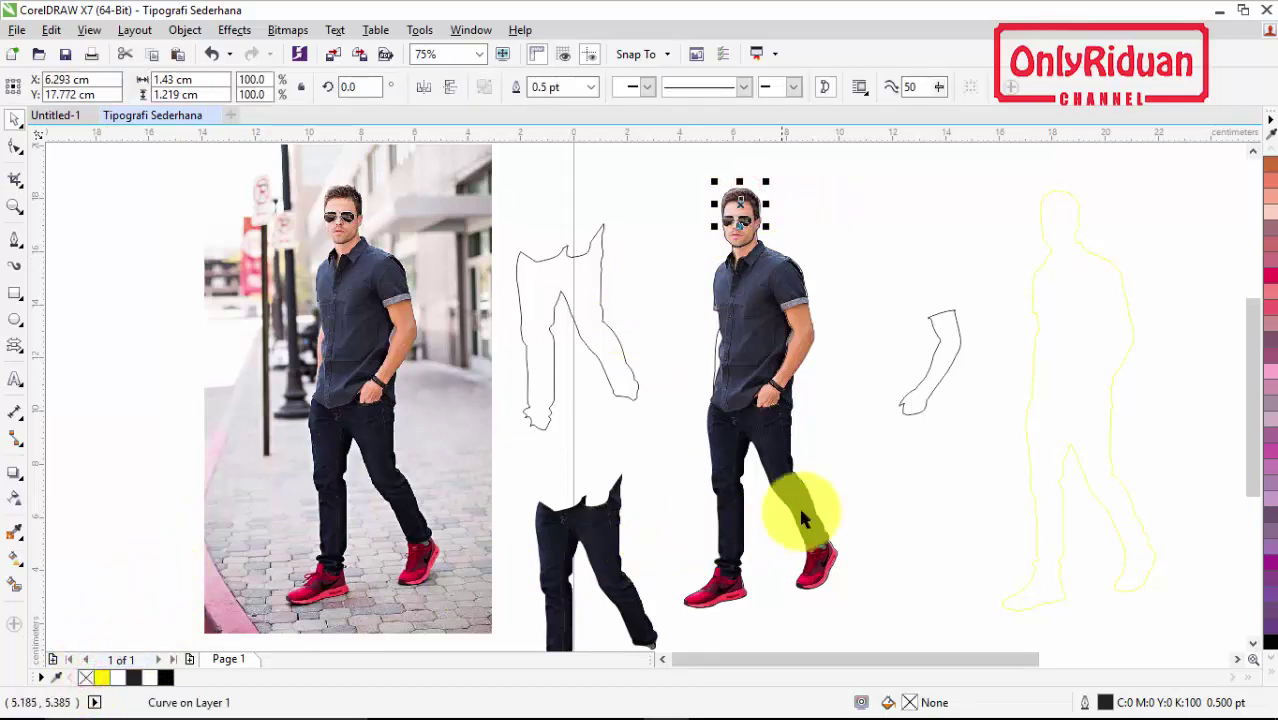
pyautogui.click(876, 475)
pyautogui.click(718, 360)
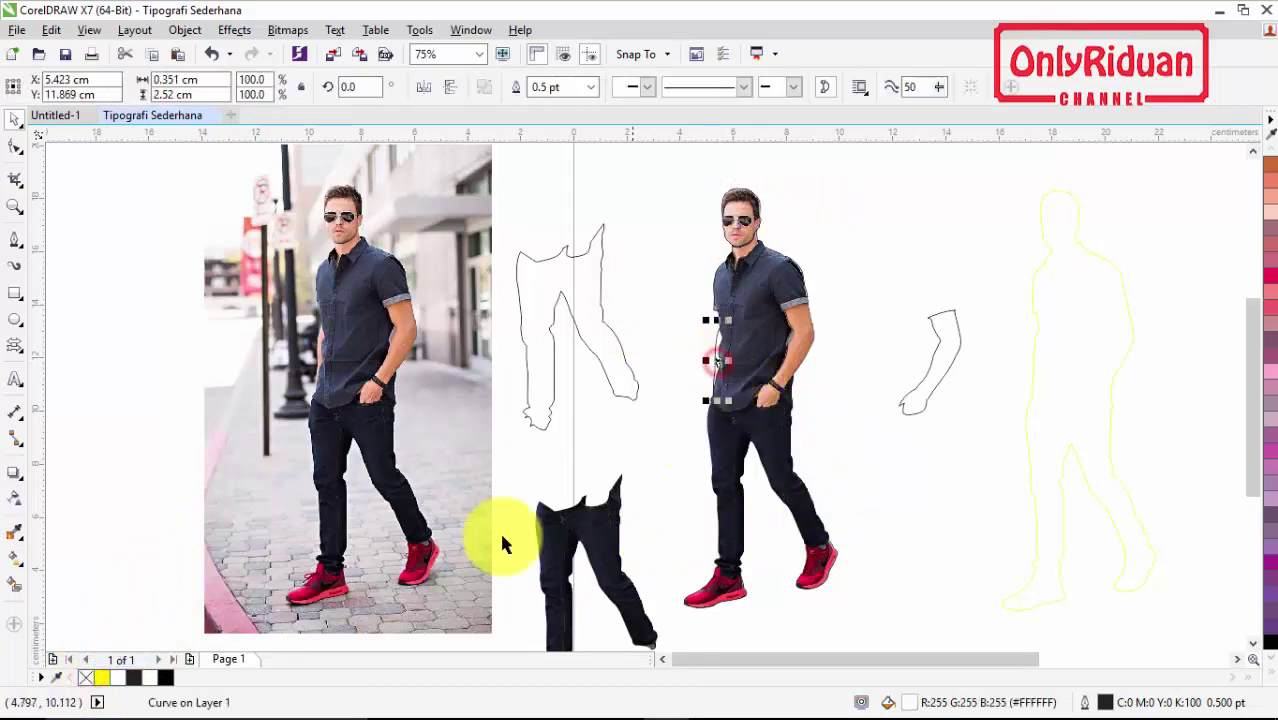
pyautogui.click(87, 679)
pyautogui.click(845, 488)
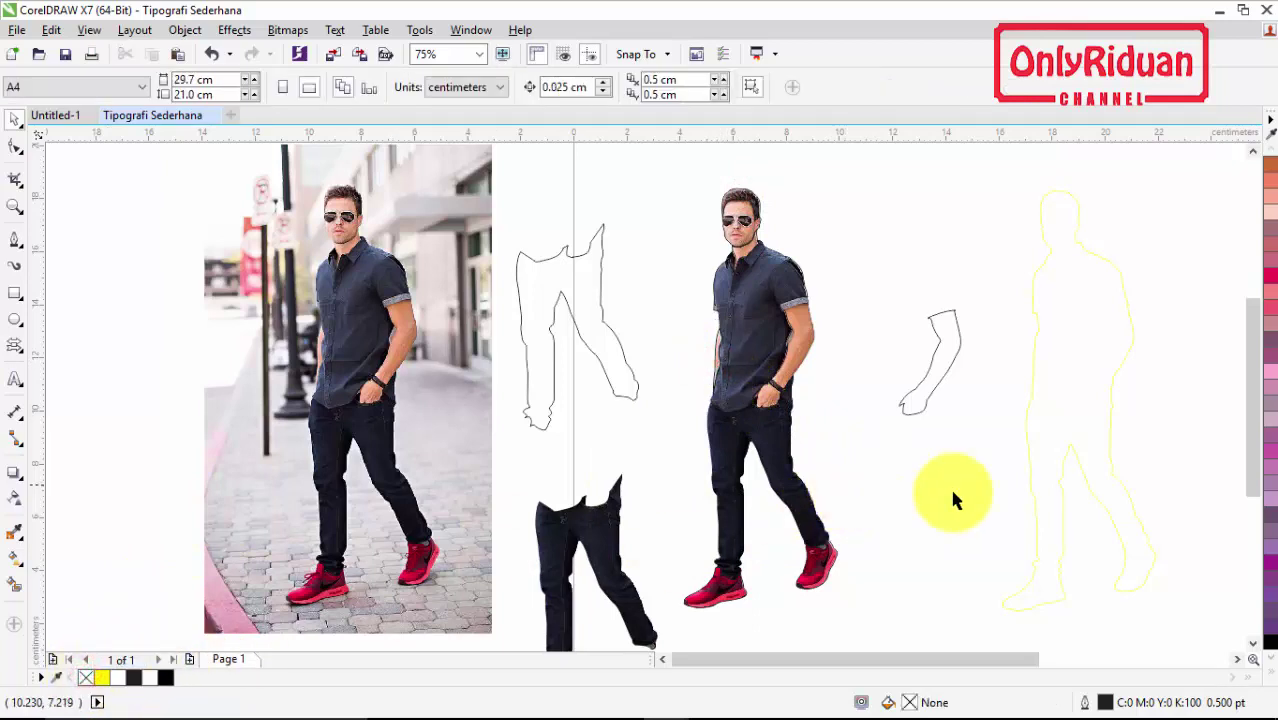
# Step: Move the yellow body outline and the cut-out model photo to the far right of the page, away from the traced outlines
pyautogui.click(1237, 660)
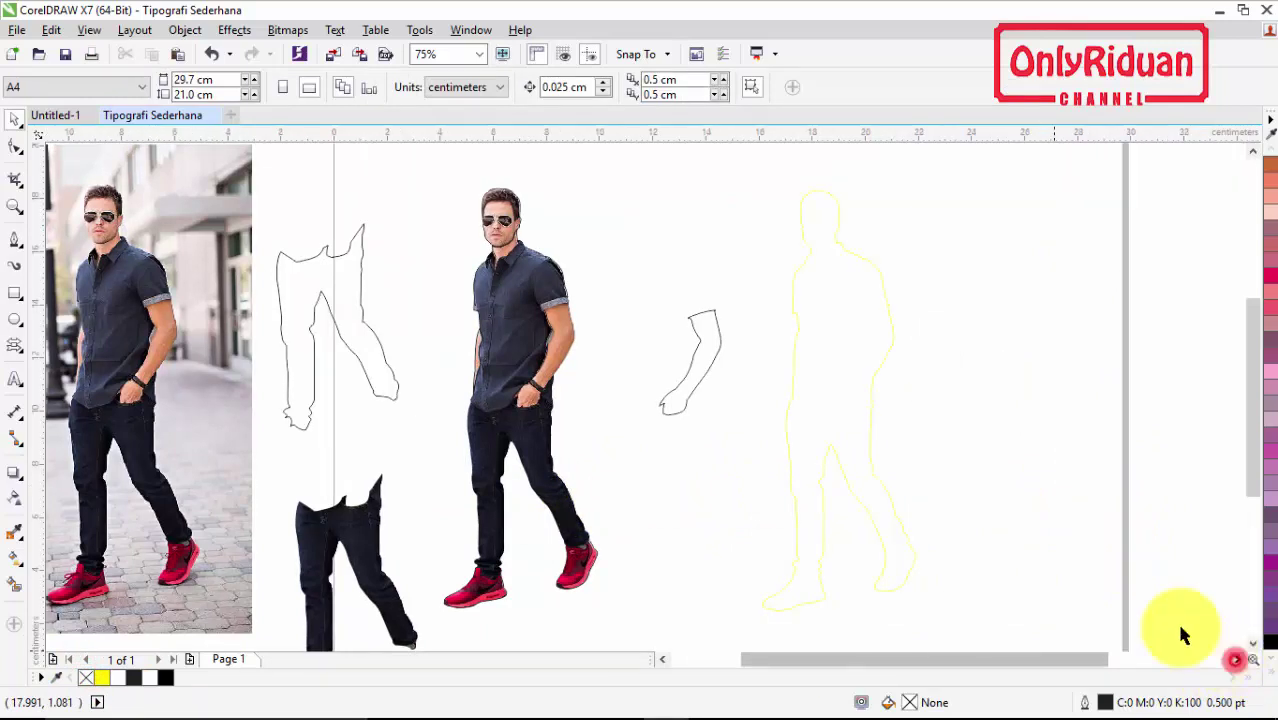
pyautogui.moveTo(838, 388); pyautogui.dragTo(1092, 333)
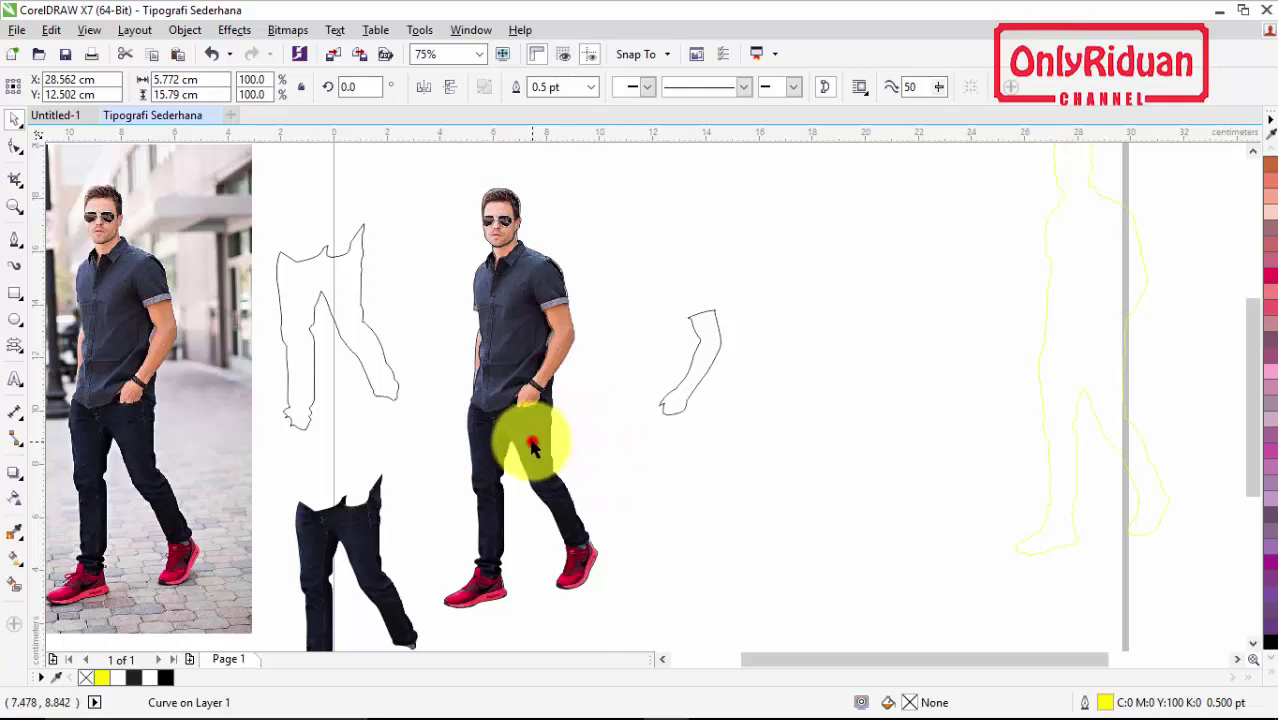
pyautogui.moveTo(532, 447); pyautogui.dragTo(964, 390)
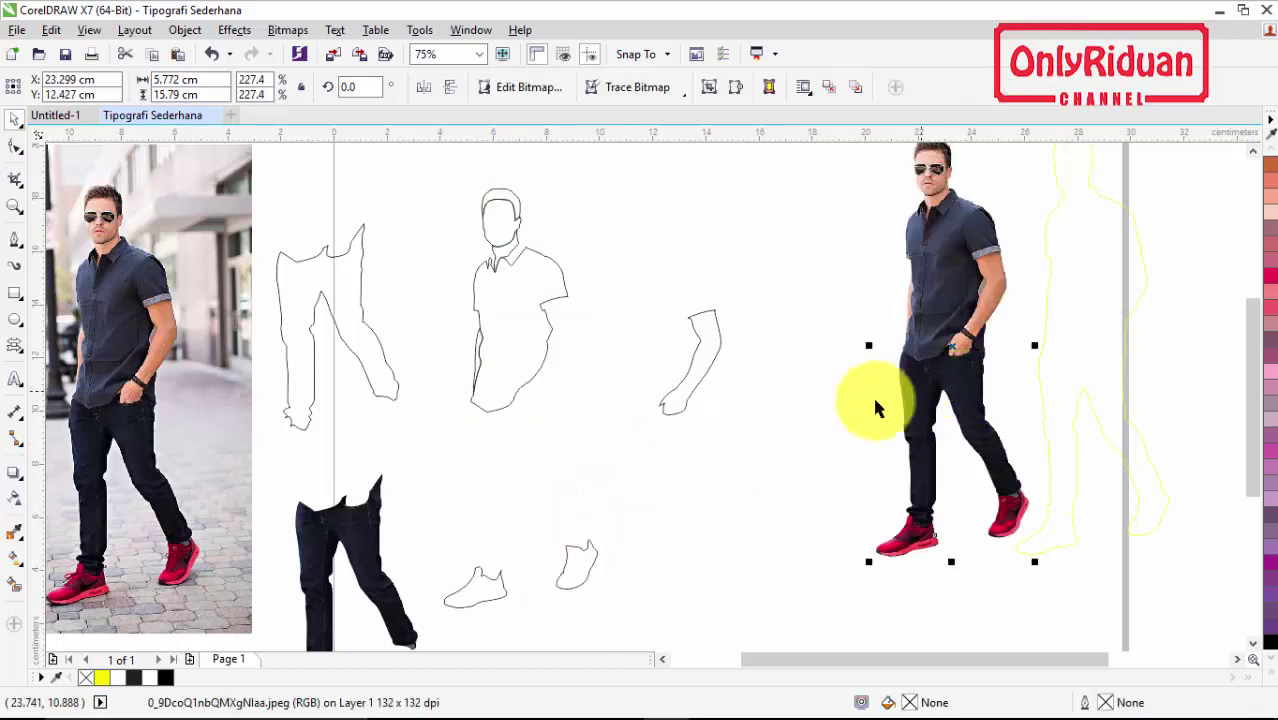
# Step: Move the trousers outline back under the shirt so its upper-left corner meets the left corner of the shirt hem
pyautogui.moveTo(385, 385); pyautogui.dragTo(638, 520)
pyautogui.scroll(4, 505, 437)
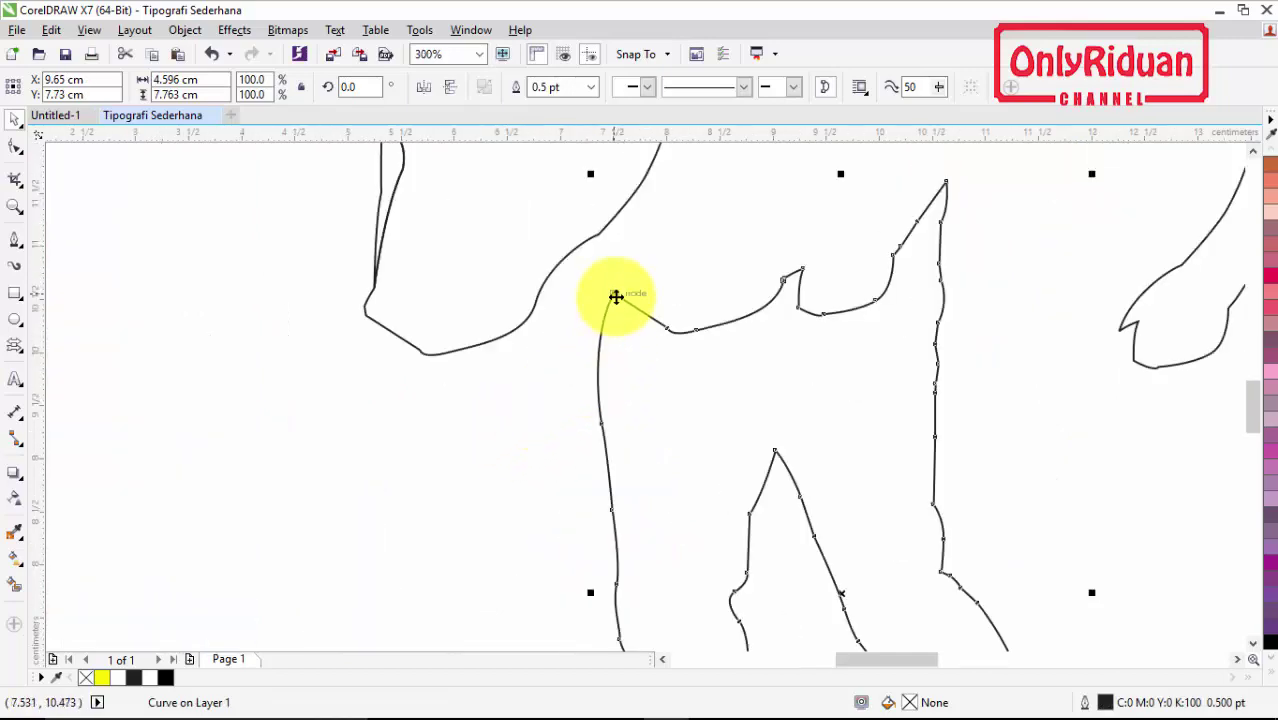
pyautogui.moveTo(613, 288); pyautogui.dragTo(365, 320)
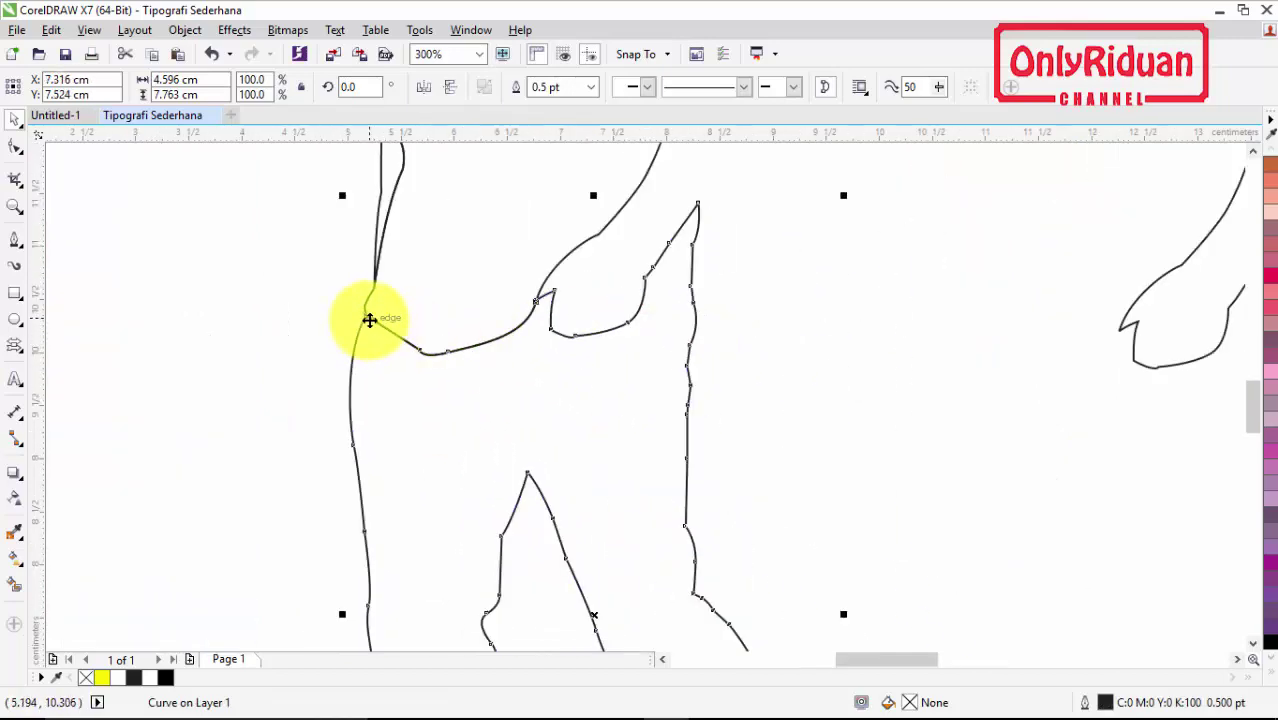
# Step: Move the separated arm-and-hand outline back onto the figure, fitting the hand to the trousers pocket and shirt edge
pyautogui.scroll(-2, 375, 320)
pyautogui.click(779, 320)
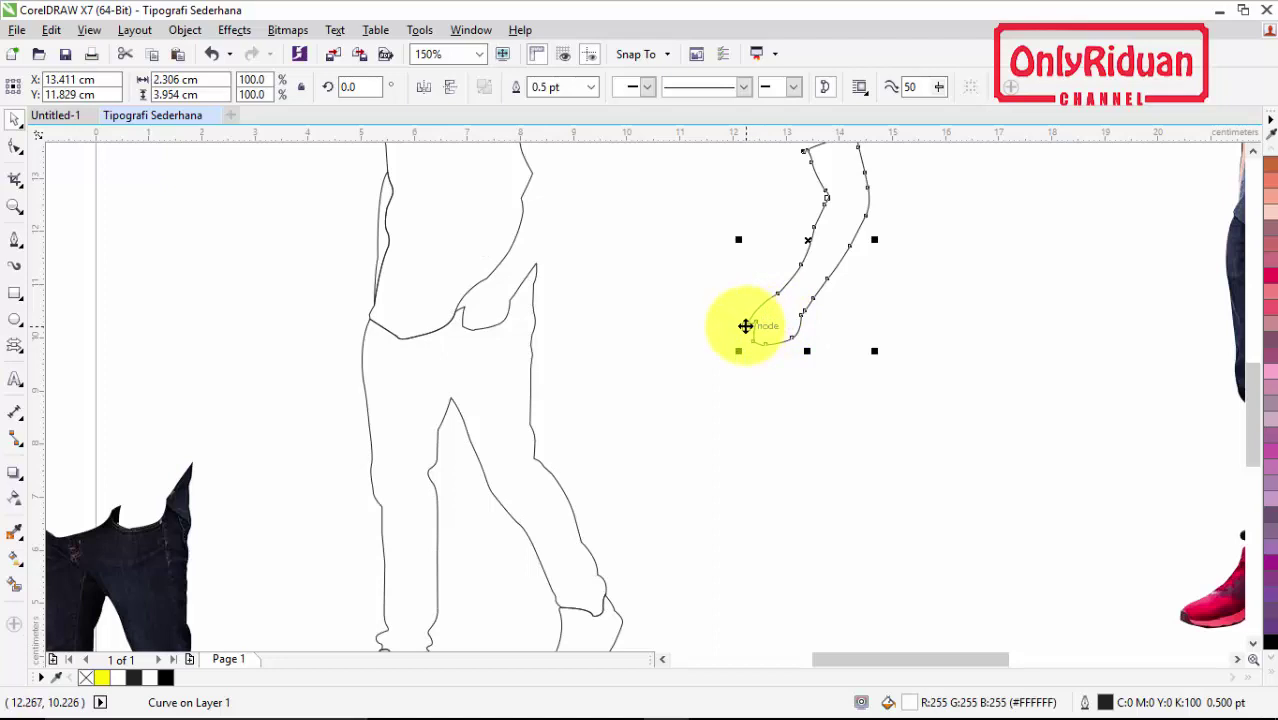
pyautogui.moveTo(745, 325); pyautogui.dragTo(457, 311)
pyautogui.scroll(-1, 519, 297)
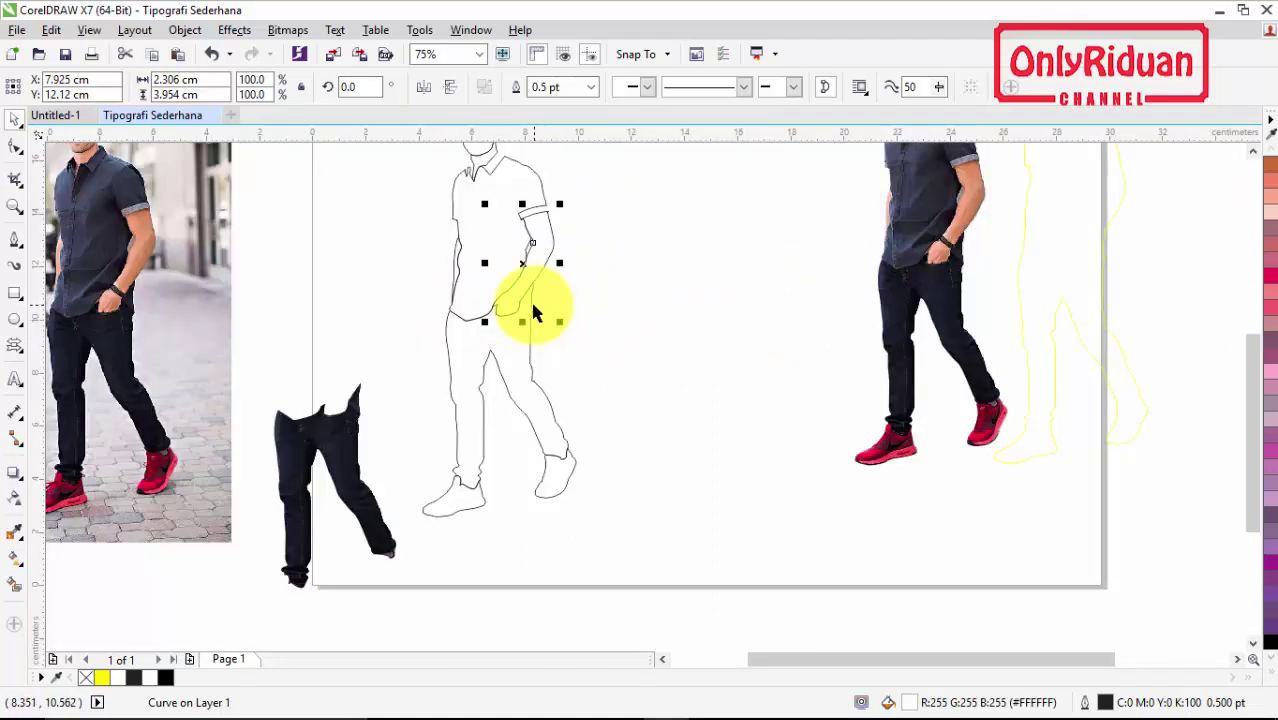
pyautogui.click(1251, 153)
pyautogui.scroll(1, 473, 266)
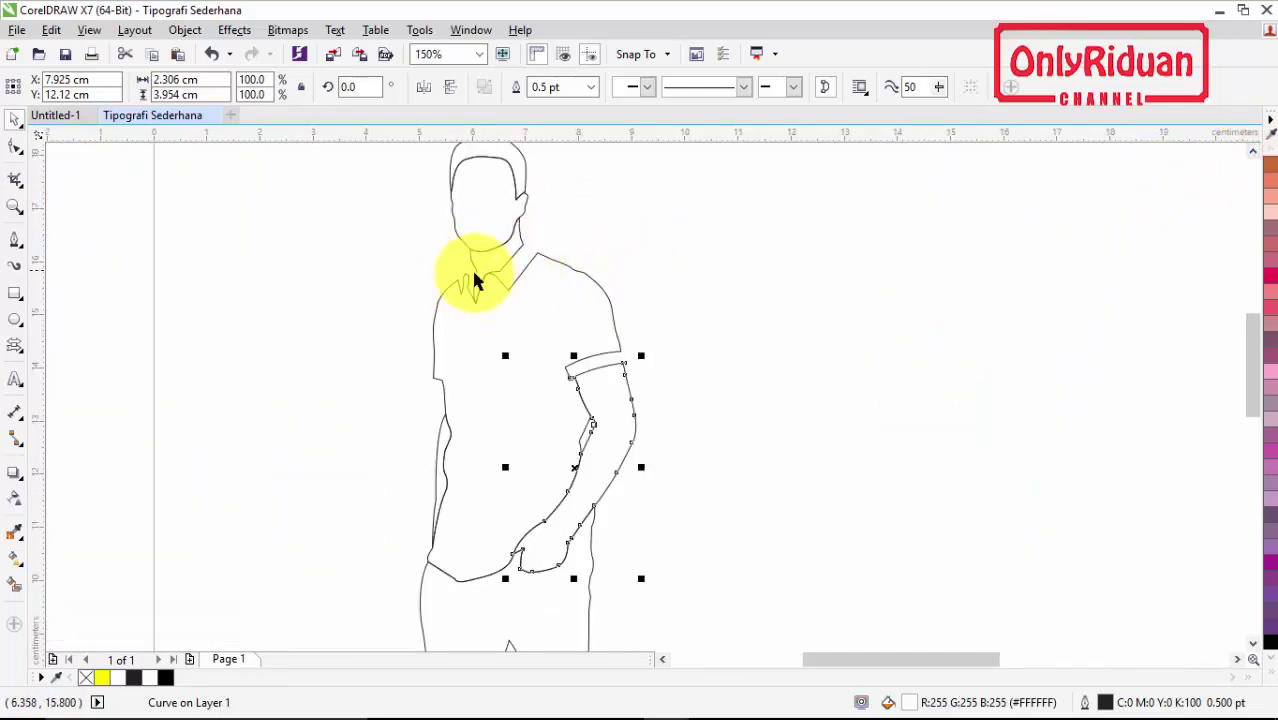
pyautogui.scroll(-1, 518, 282)
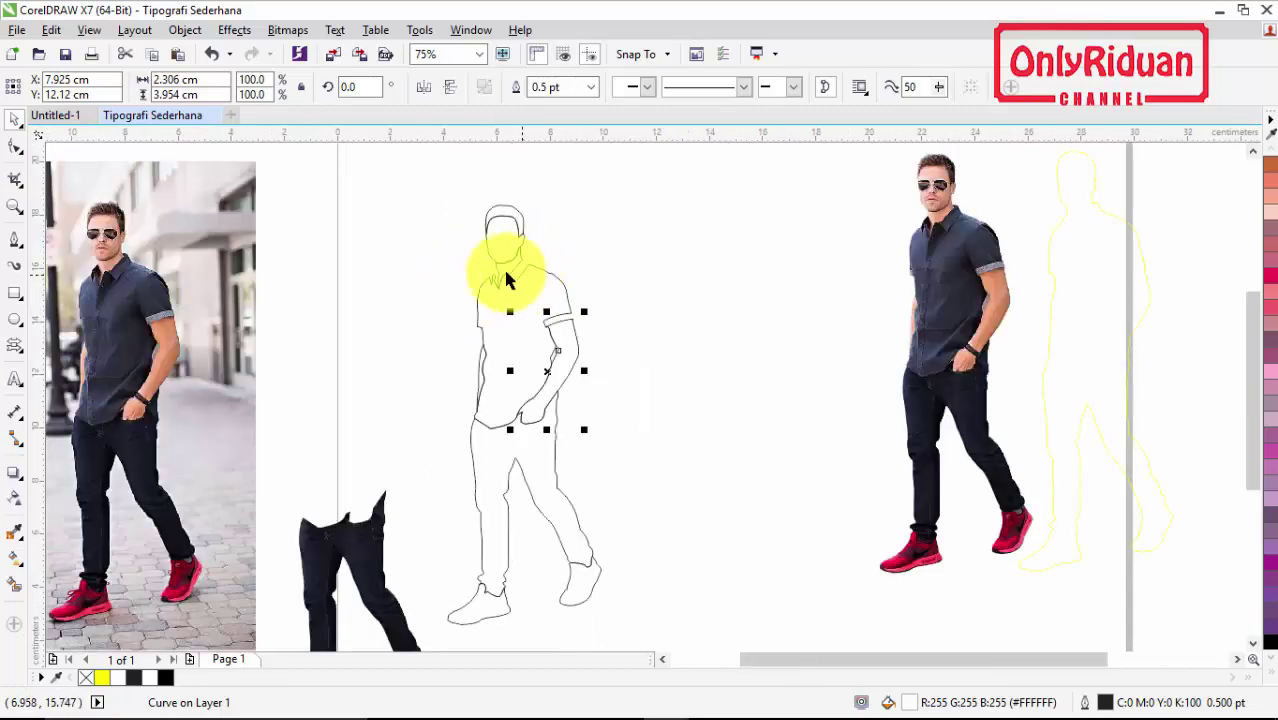
# Step: Examine the finished text-filled figure in the Untitled-1 document, and return to Tipografi Sederhana to inspect the sleeve cuff
pyautogui.click(55, 116)
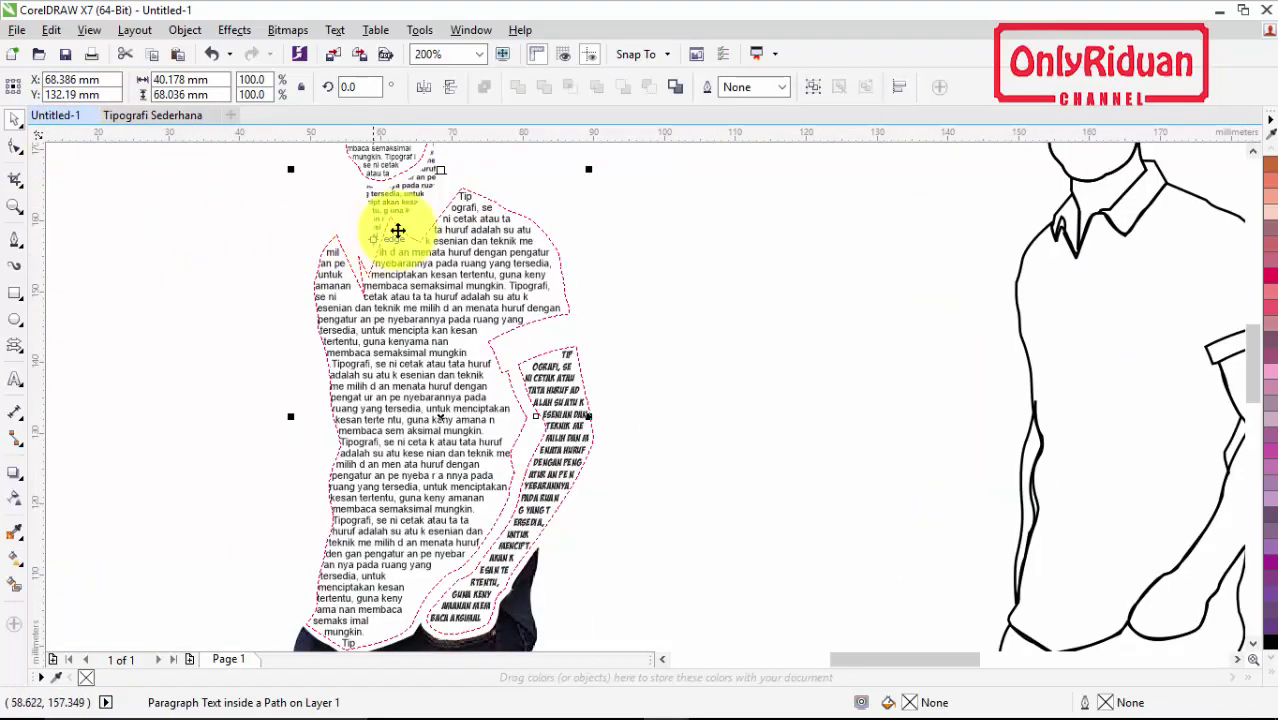
pyautogui.click(168, 118)
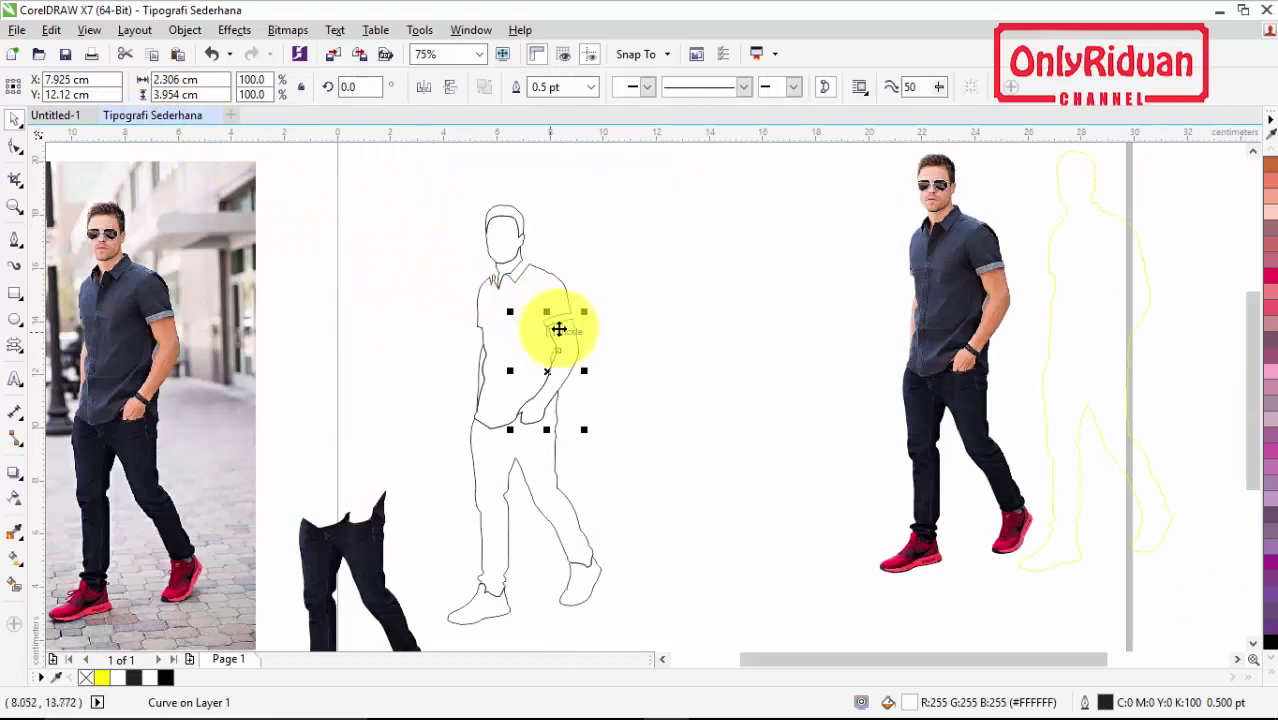
pyautogui.scroll(3, 559, 319)
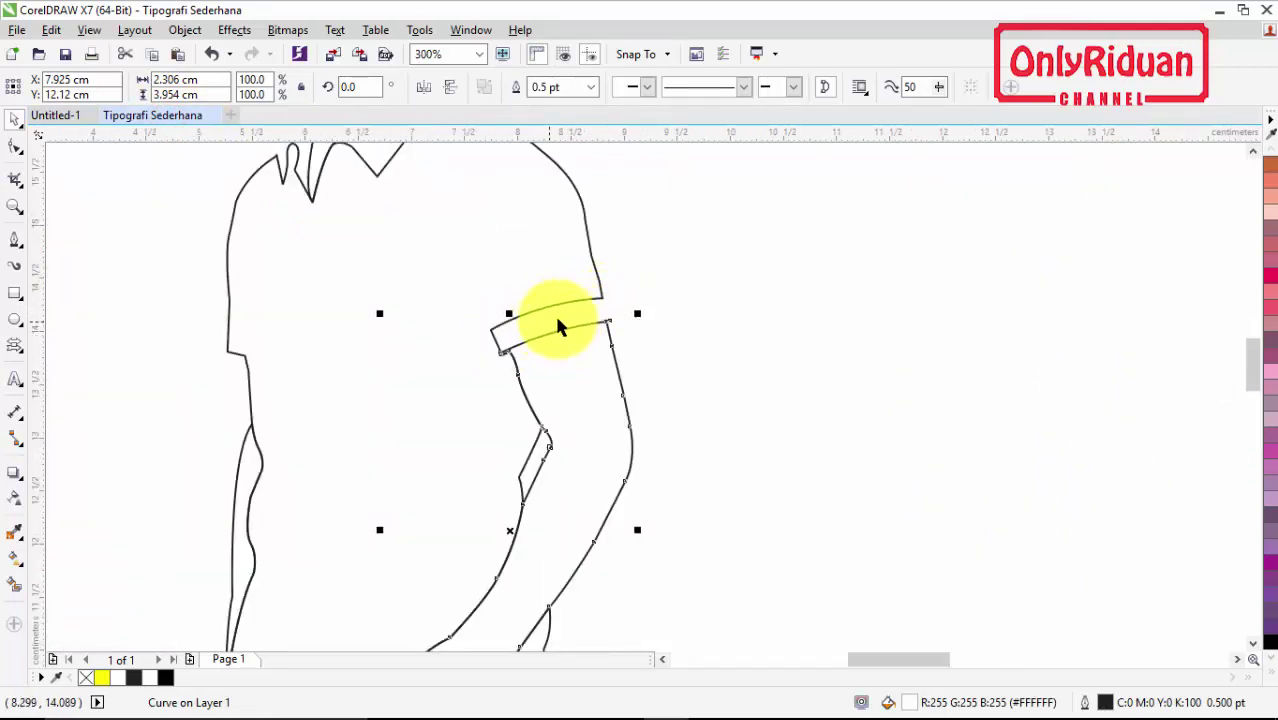
# Step: Compare the sleeve gap with the finished example in Untitled-1, and return to the whole traced figure in Tipografi Sederhana
pyautogui.click(60, 117)
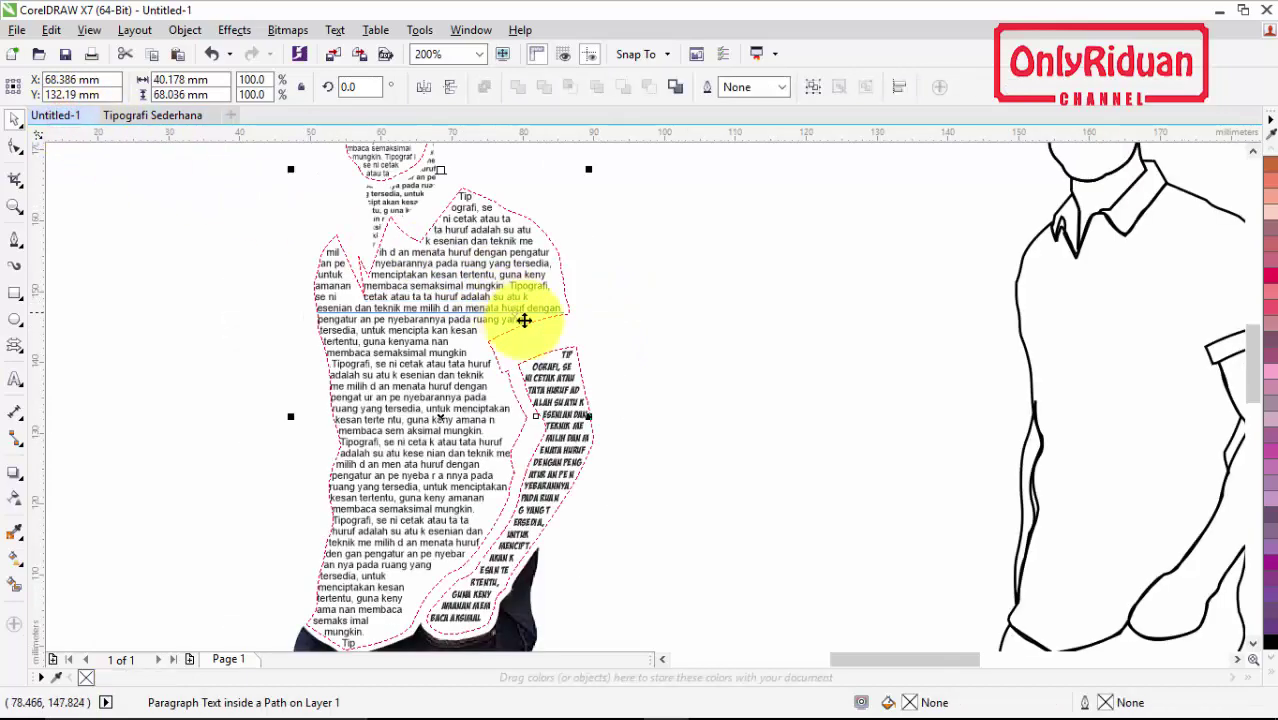
pyautogui.click(152, 116)
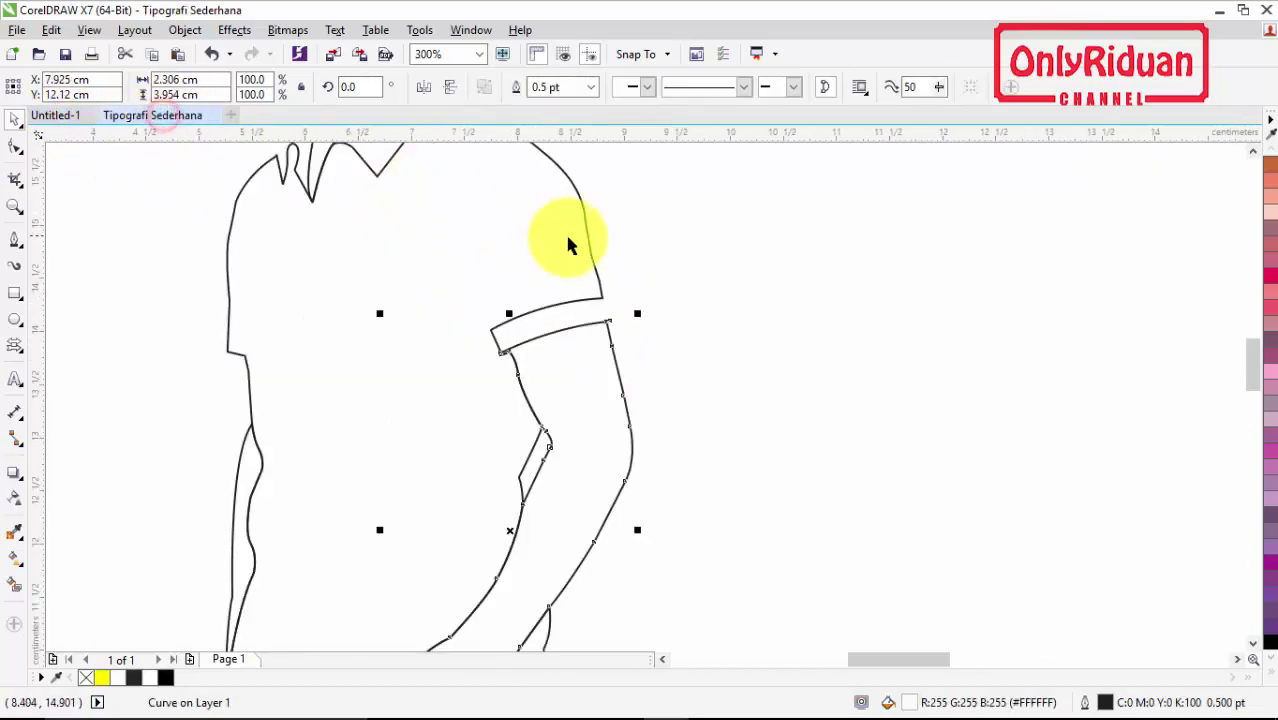
pyautogui.scroll(-3, 565, 232)
pyautogui.click(698, 352)
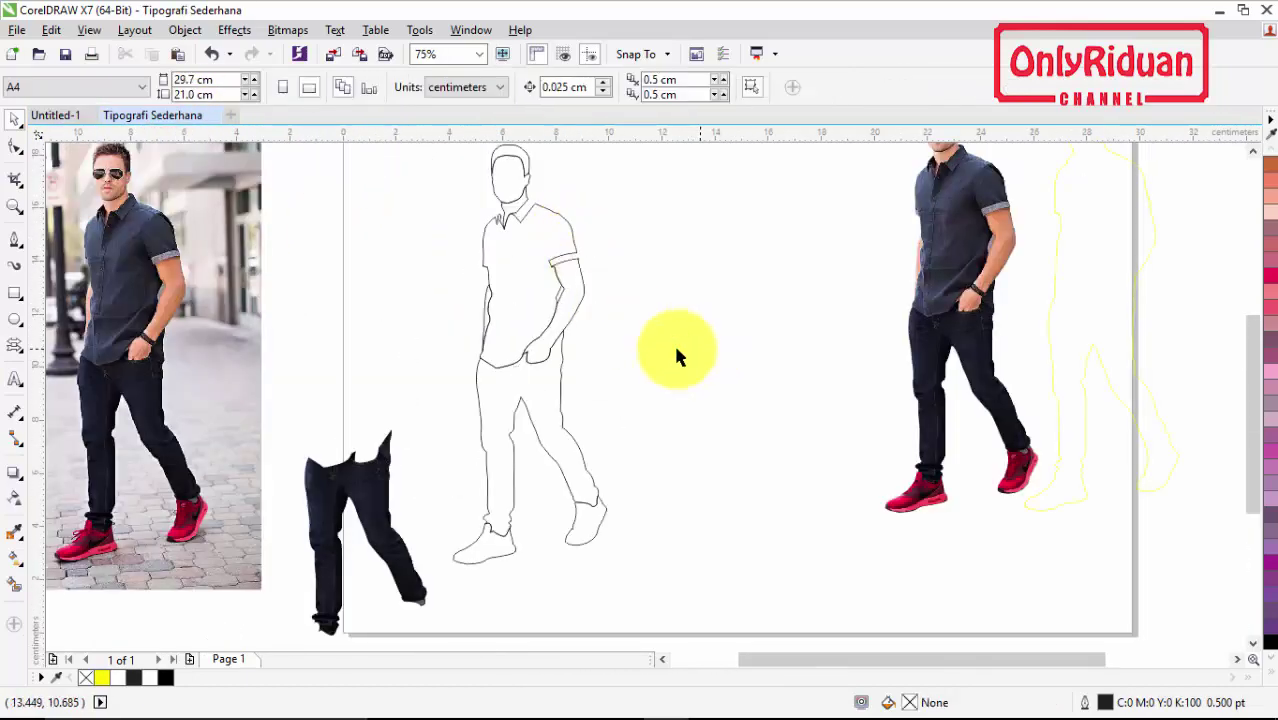
# Step: Copy the arm, trousers and both shoe outlines into the empty space beside the figure, and weld the copies into one outline
pyautogui.click(575, 297)
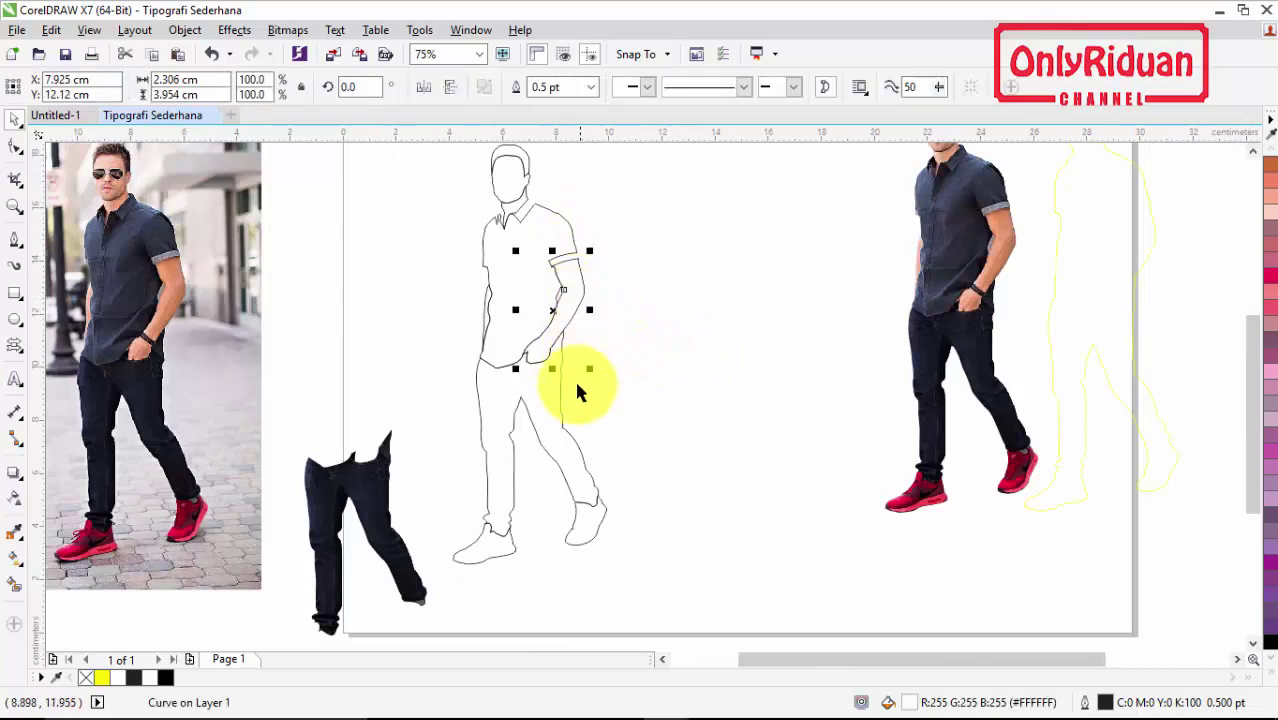
pyautogui.keyDown('shift'); pyautogui.click(545, 428); pyautogui.keyUp('shift')
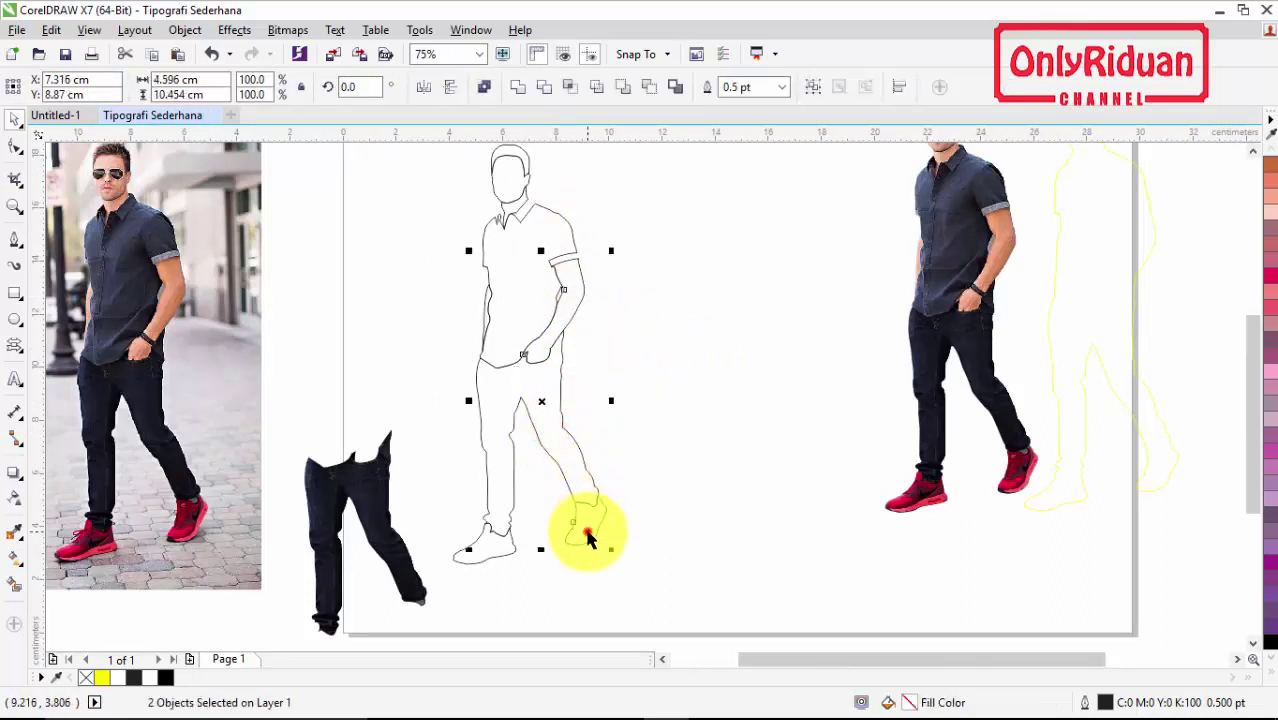
pyautogui.keyDown('shift'); pyautogui.click(587, 530); pyautogui.keyUp('shift')
pyautogui.keyDown('shift'); pyautogui.click(462, 566); pyautogui.keyUp('shift')
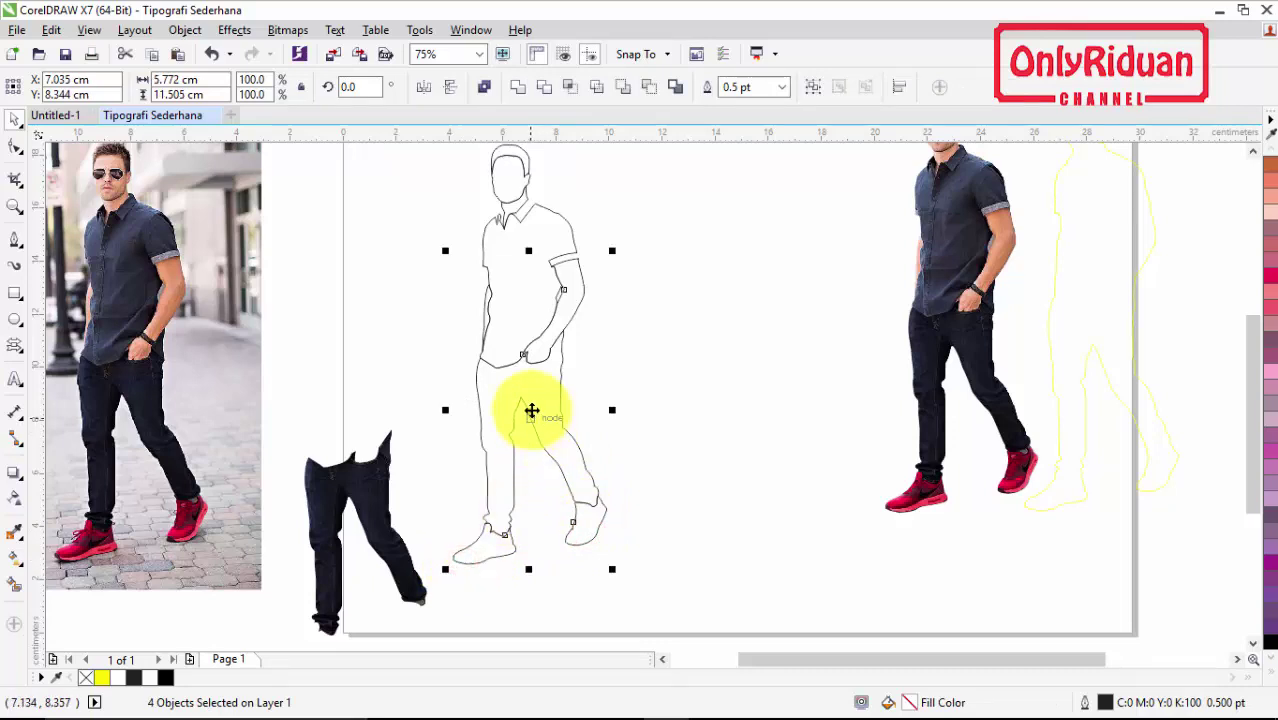
pyautogui.moveTo(537, 410); pyautogui.dragTo(776, 371)
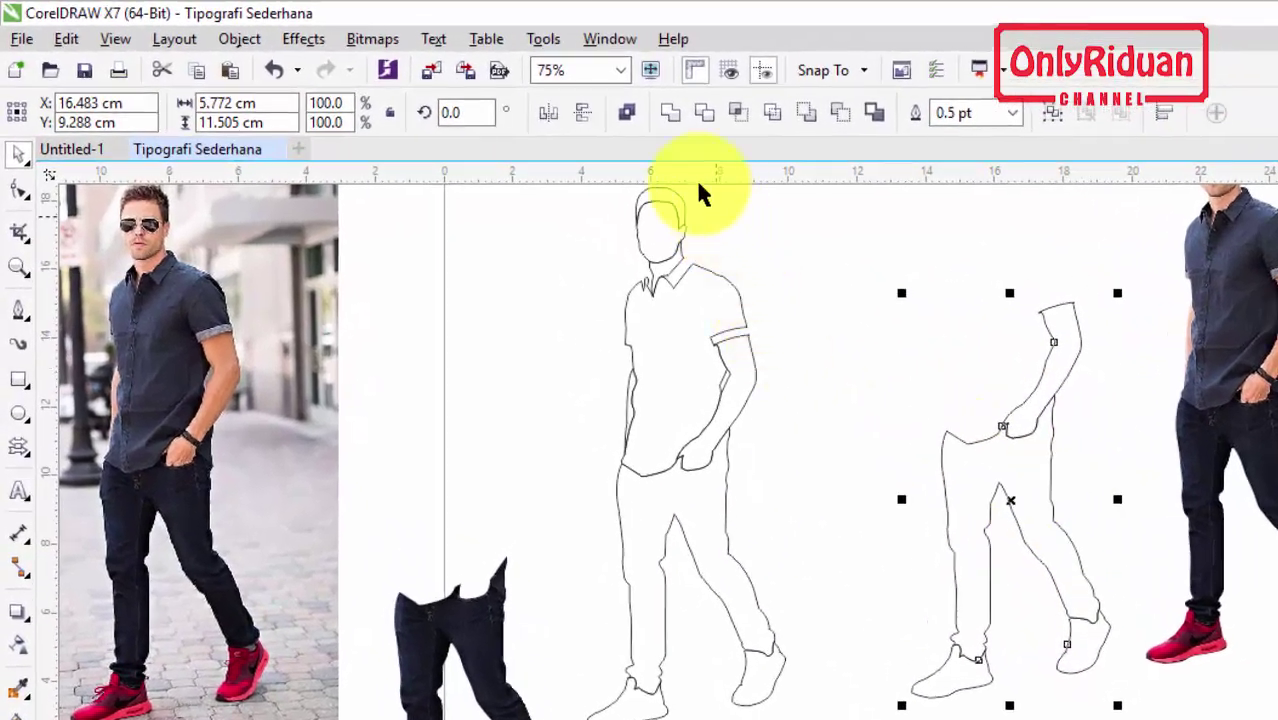
pyautogui.click(664, 110)
pyautogui.moveTo(1040, 510); pyautogui.dragTo(1082, 554)
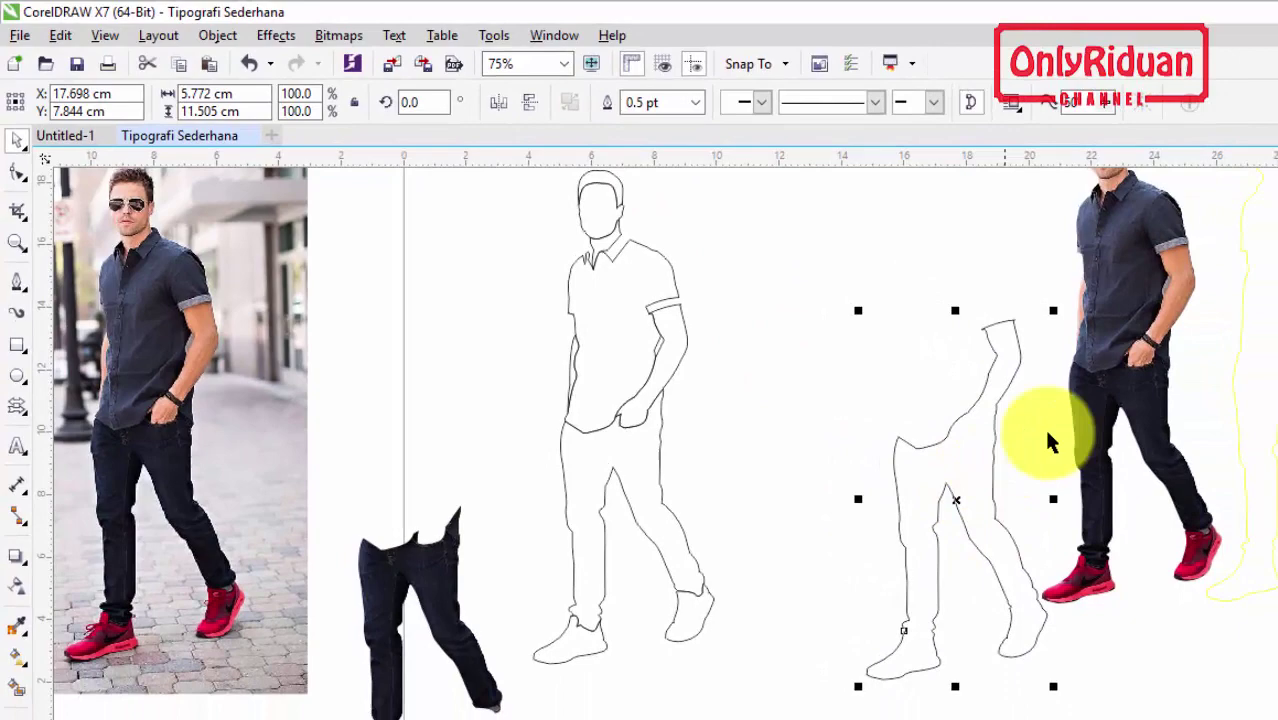
# Step: Move the cut-out model photo to the far side of the original street photo, and the trousers cut-out onto that photo's lower-right corner
pyautogui.click(1235, 374)
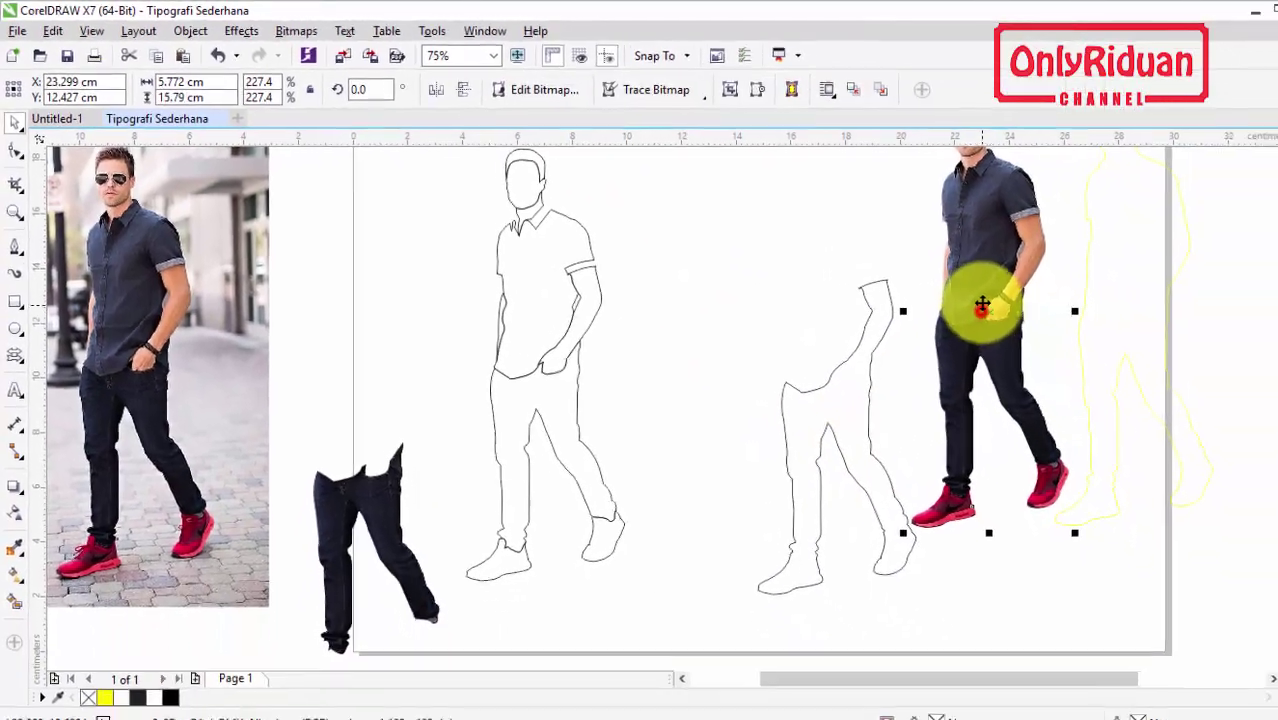
pyautogui.scroll(-1, 953, 289)
pyautogui.moveTo(963, 264); pyautogui.dragTo(436, 293)
pyautogui.scroll(1, 739, 290)
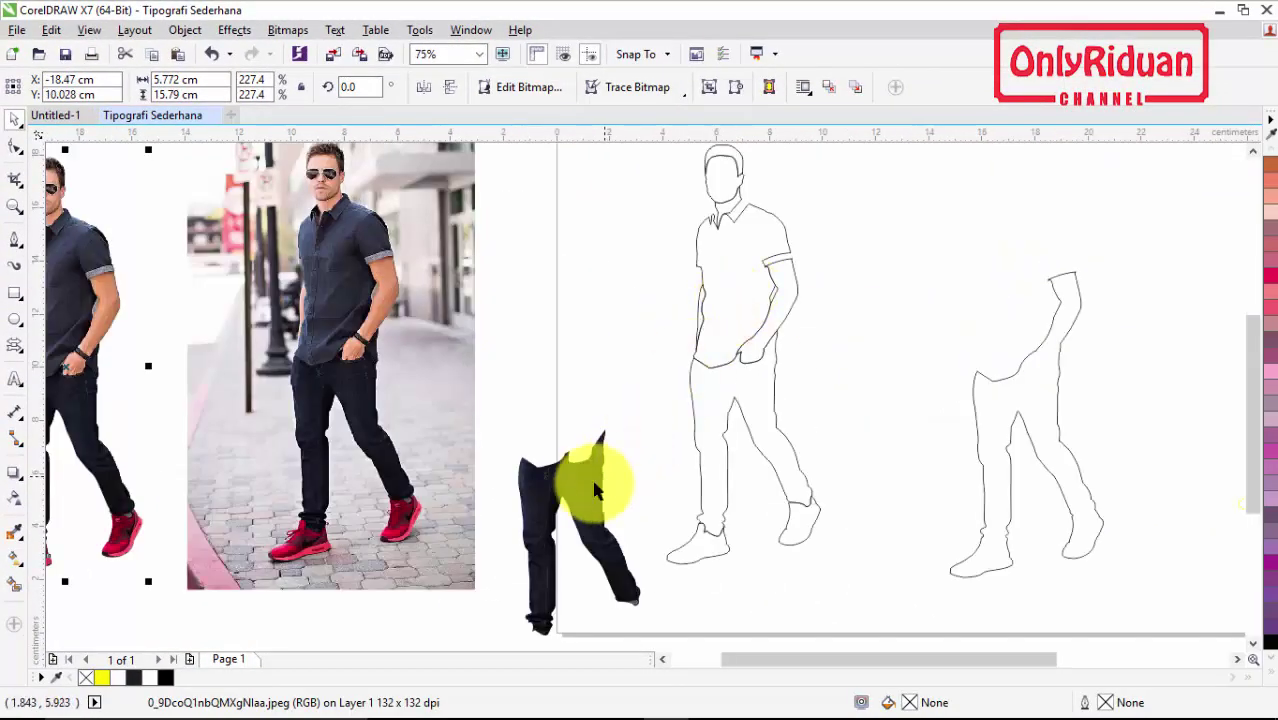
pyautogui.moveTo(581, 487); pyautogui.dragTo(482, 527)
pyautogui.click(1252, 150)
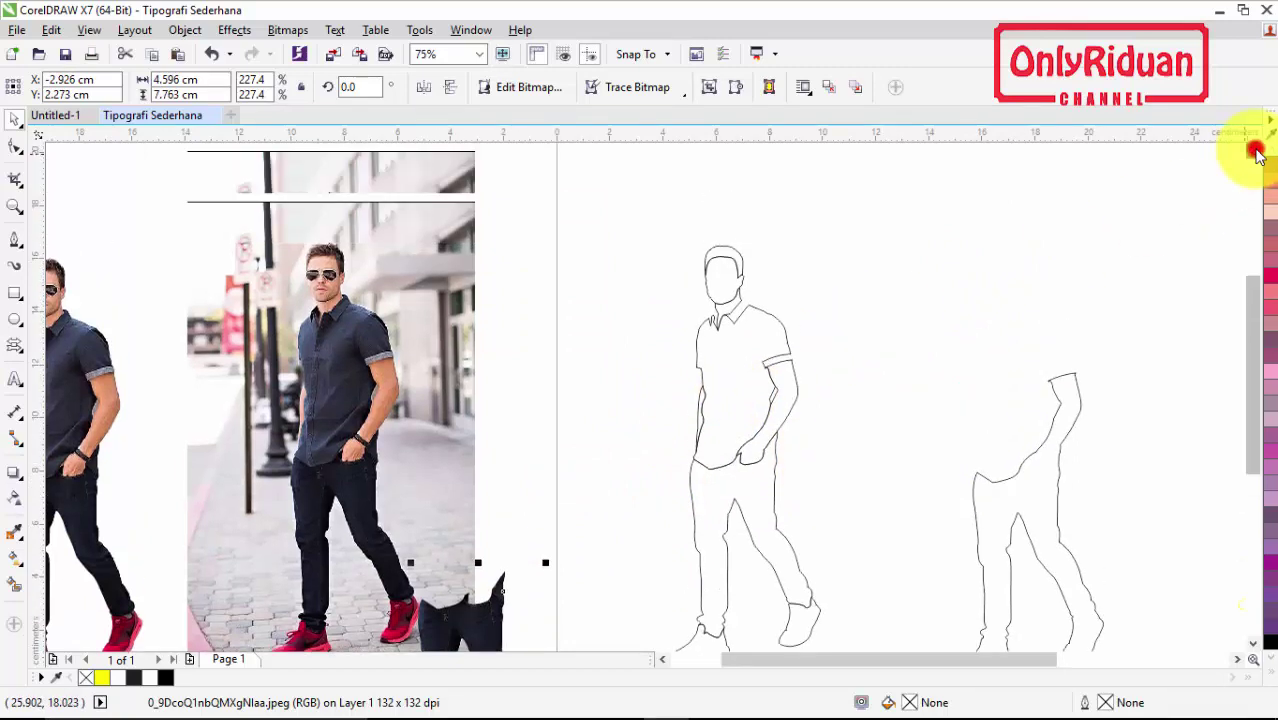
pyautogui.moveTo(1252, 390); pyautogui.dragTo(1252, 414)
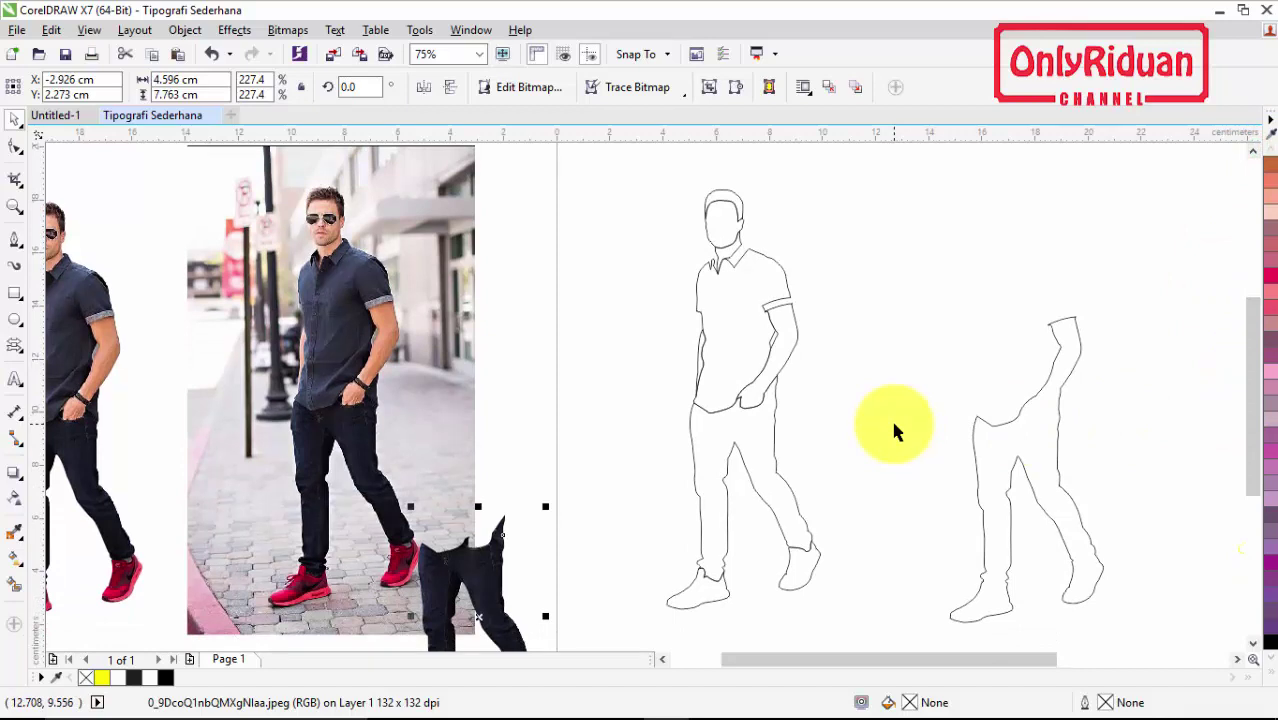
# Step: Check that the shoe, trousers, arm, shirt and face outlines of the figure can each be selected as separate shapes
pyautogui.click(786, 566)
pyautogui.click(751, 455)
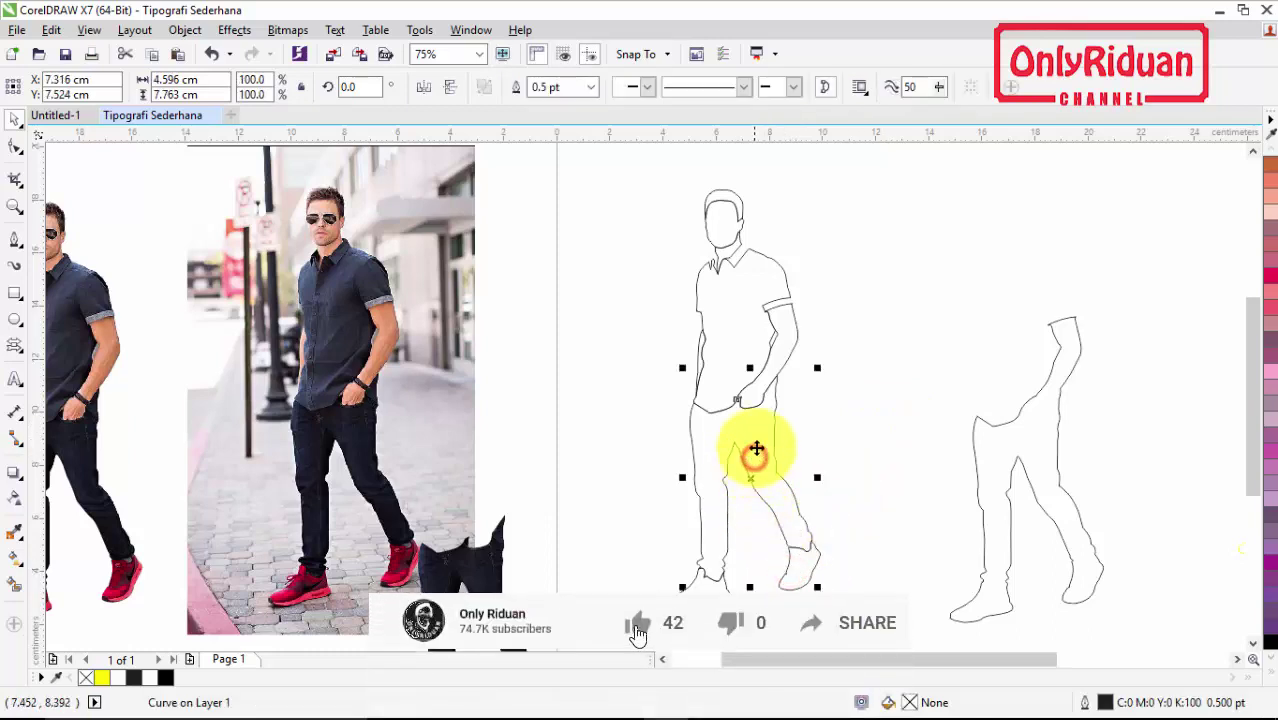
pyautogui.click(792, 331)
pyautogui.click(740, 279)
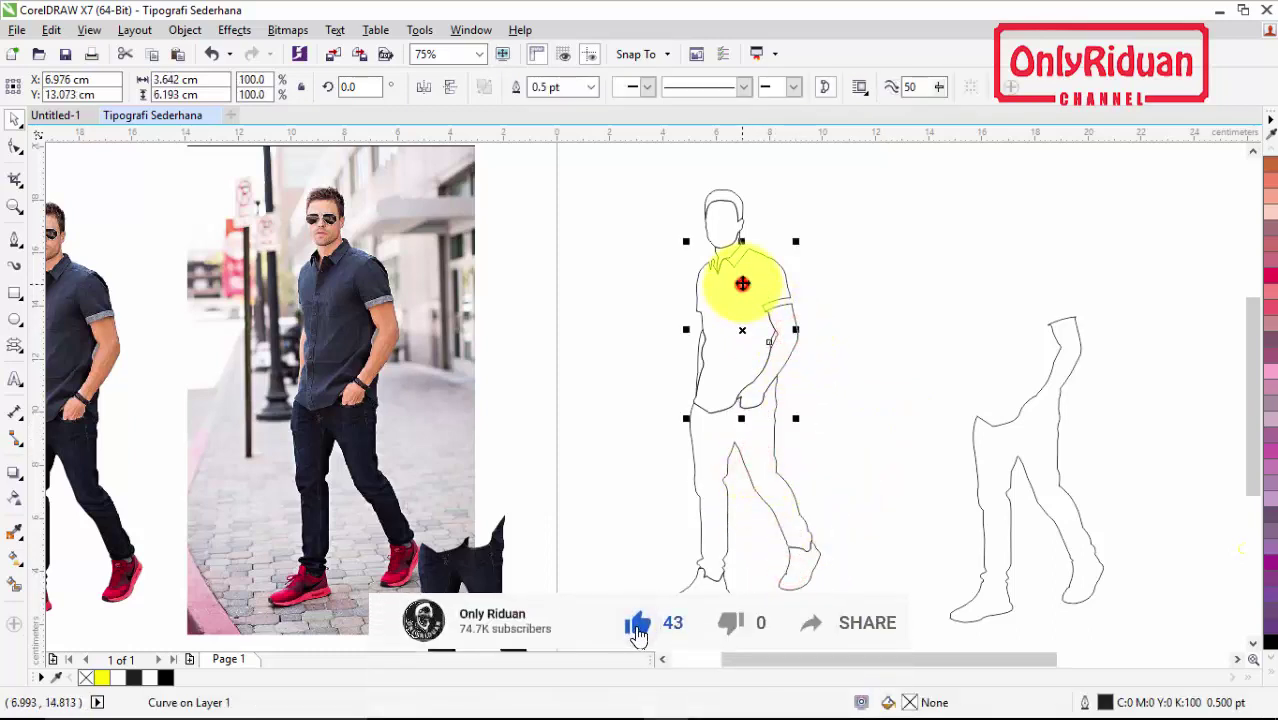
pyautogui.click(727, 222)
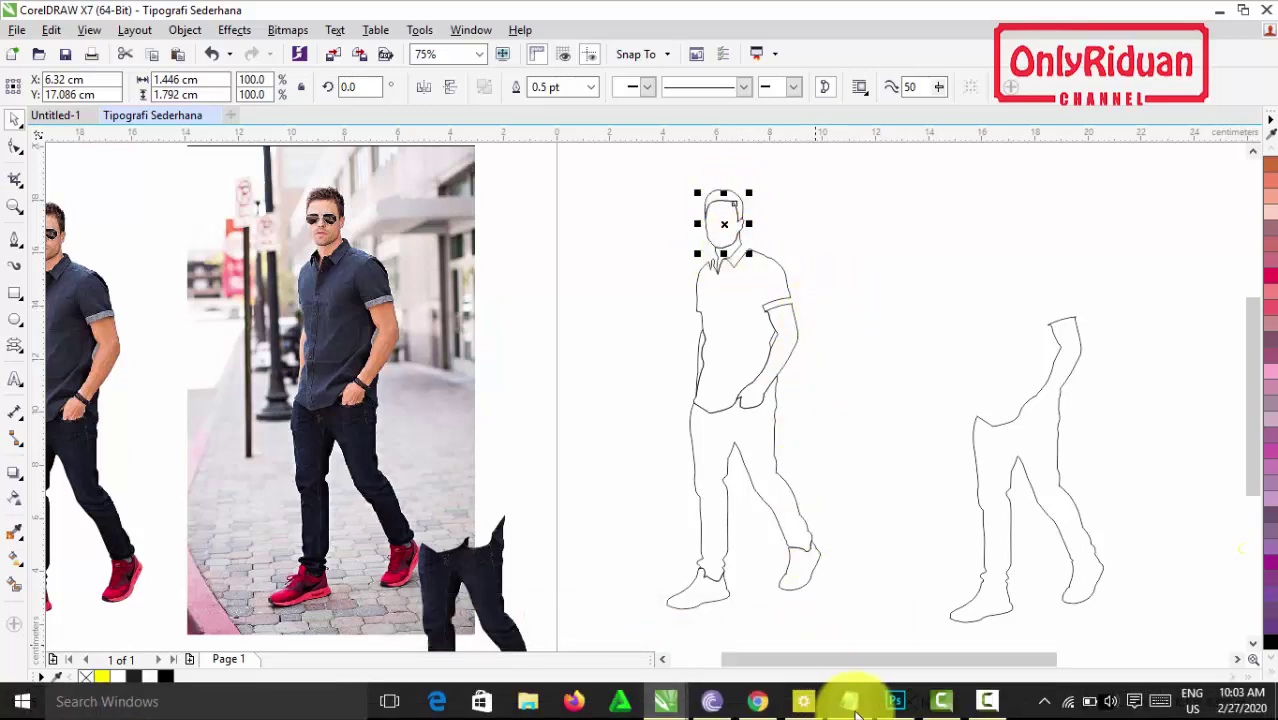
# Step: Switch to Notepad, copy the whole "Tipografi, seni cetak atau tata huruf" paragraph, and return to CorelDRAW
pyautogui.click(835, 700)
pyautogui.click(782, 287)
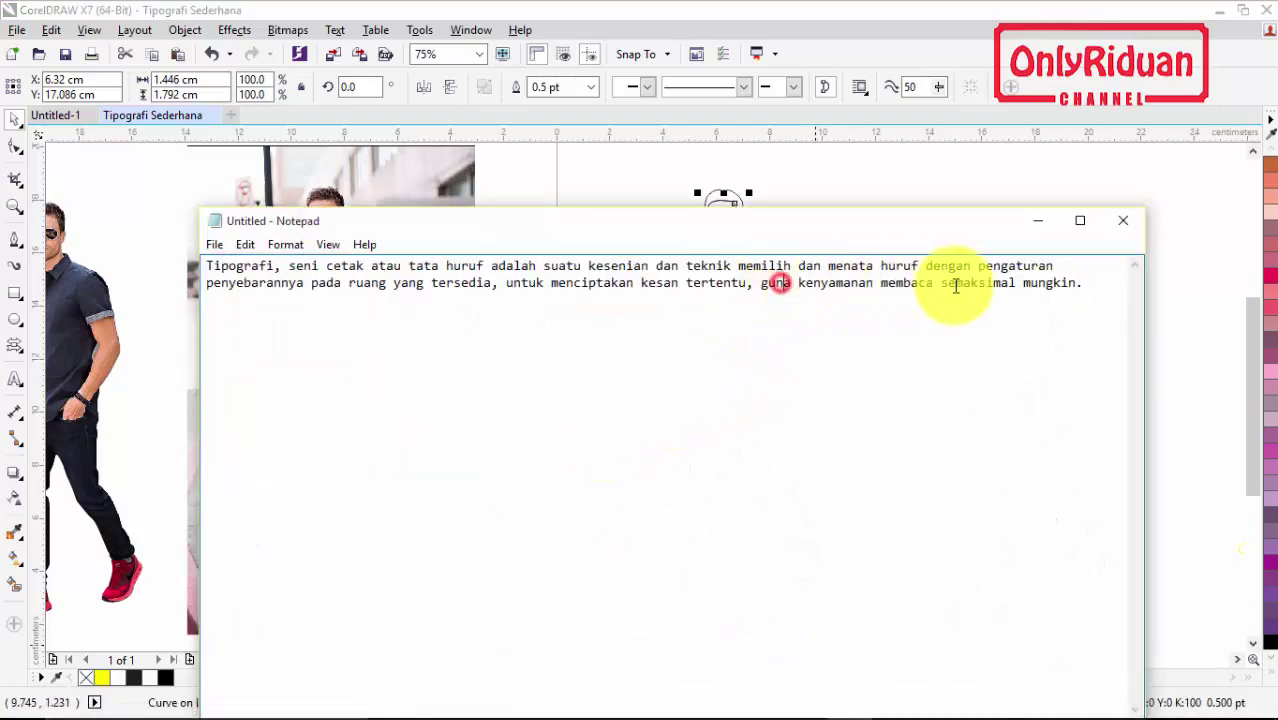
pyautogui.moveTo(1085, 283); pyautogui.dragTo(212, 270)
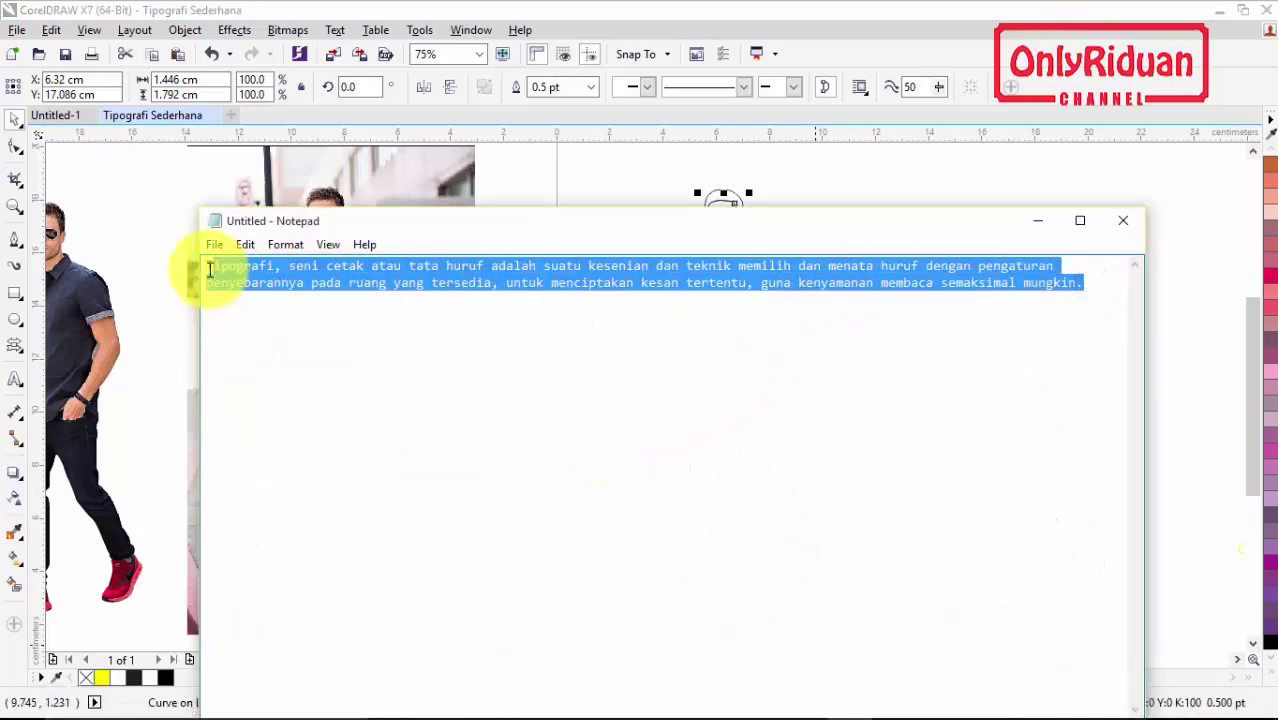
pyautogui.rightClick(277, 271)
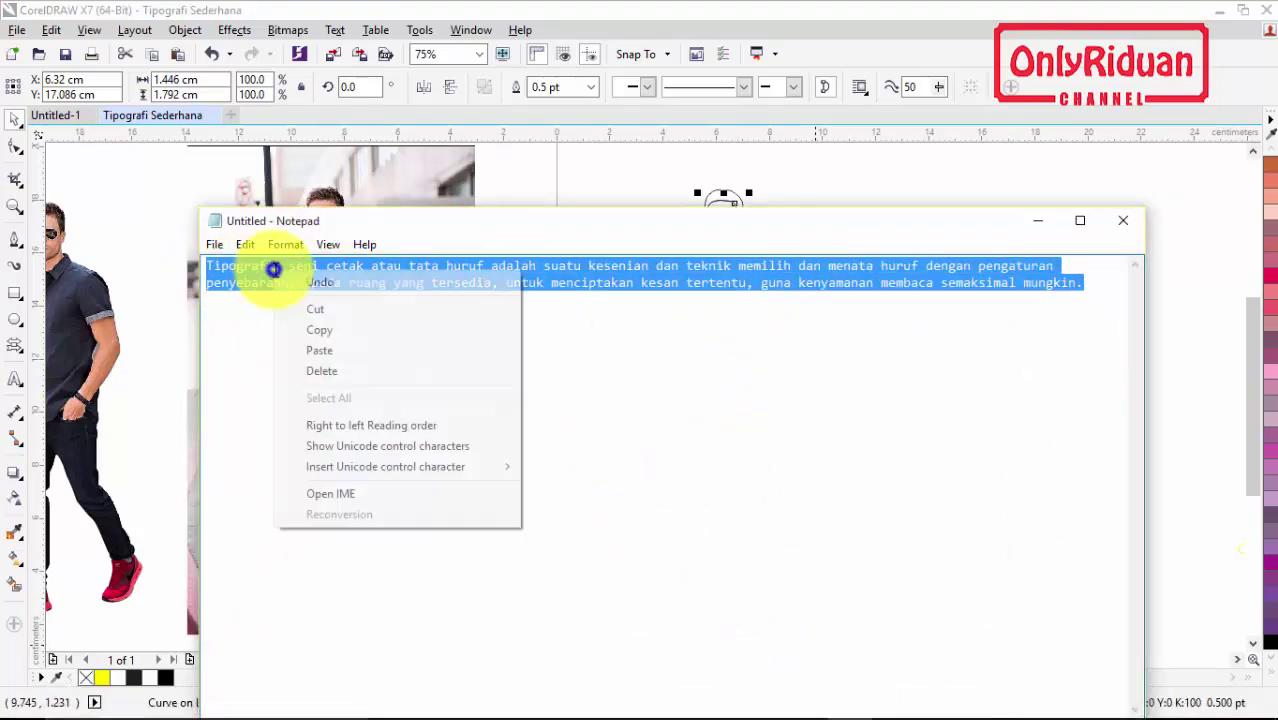
pyautogui.click(314, 331)
pyautogui.click(1039, 222)
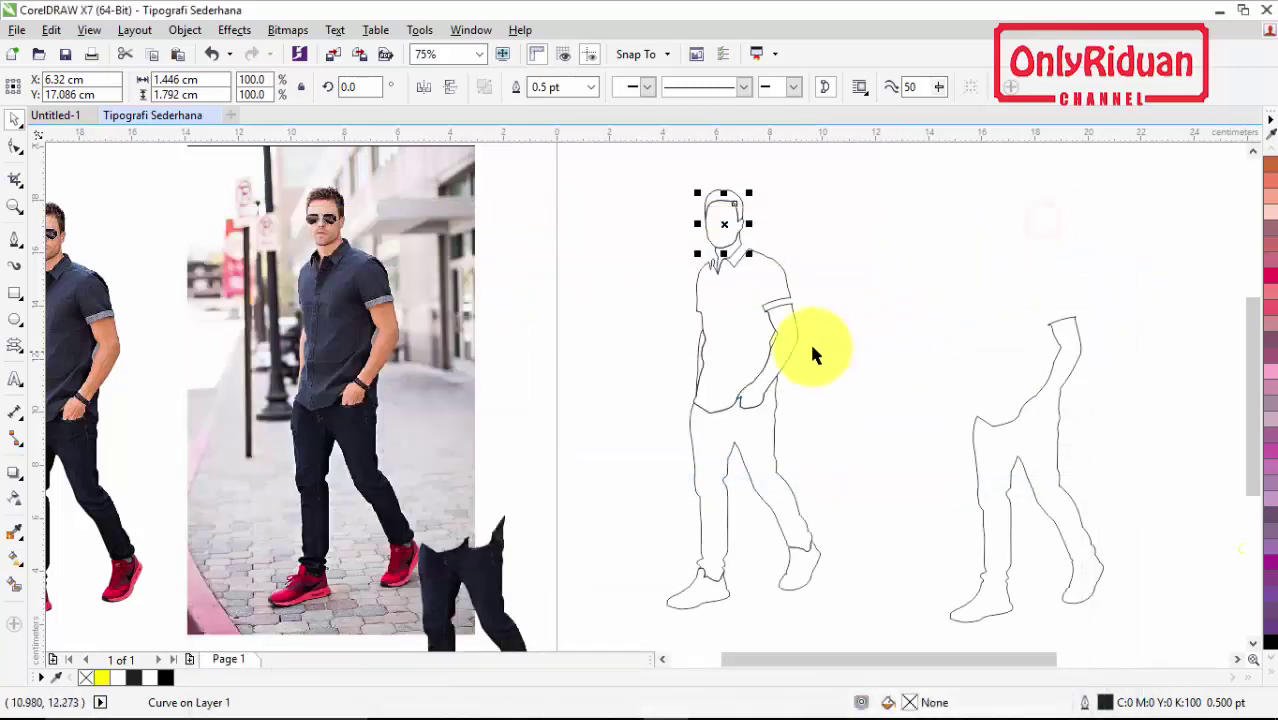
# Step: Use the Text tool to create a paragraph text frame inside the shirt outline, and paste the copied paragraph into it
pyautogui.scroll(3, 755, 276)
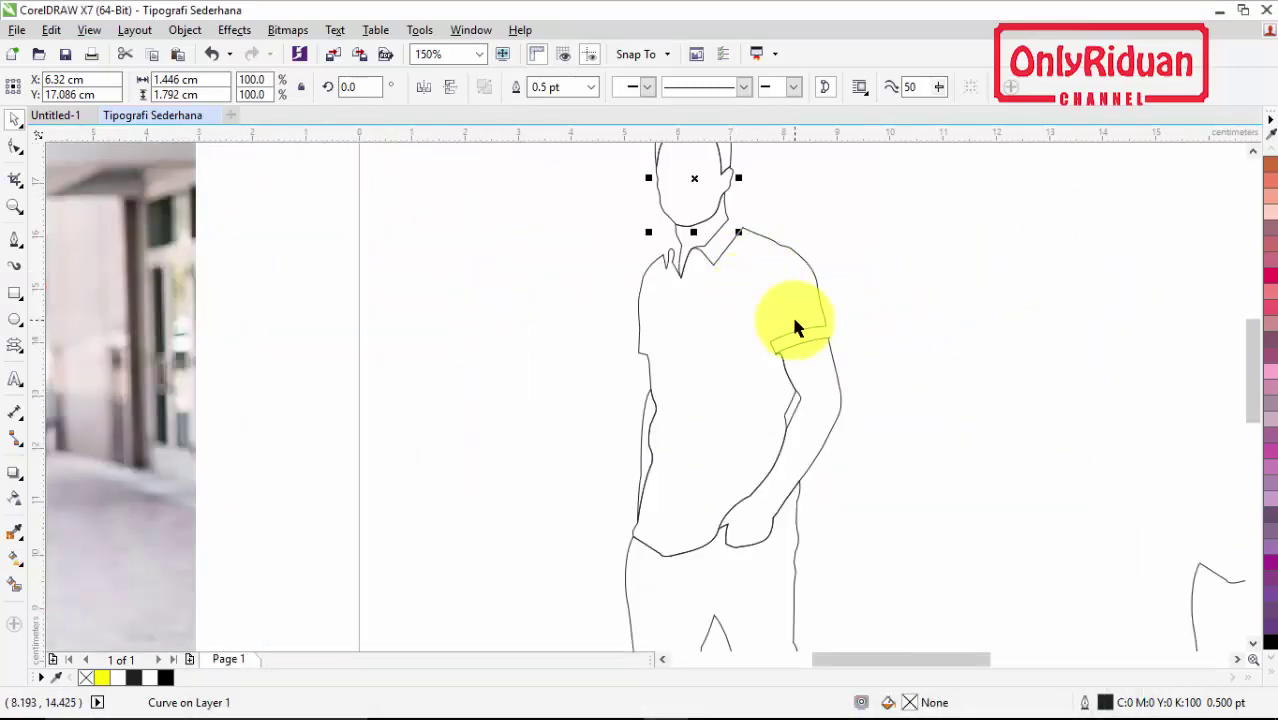
pyautogui.click(489, 302)
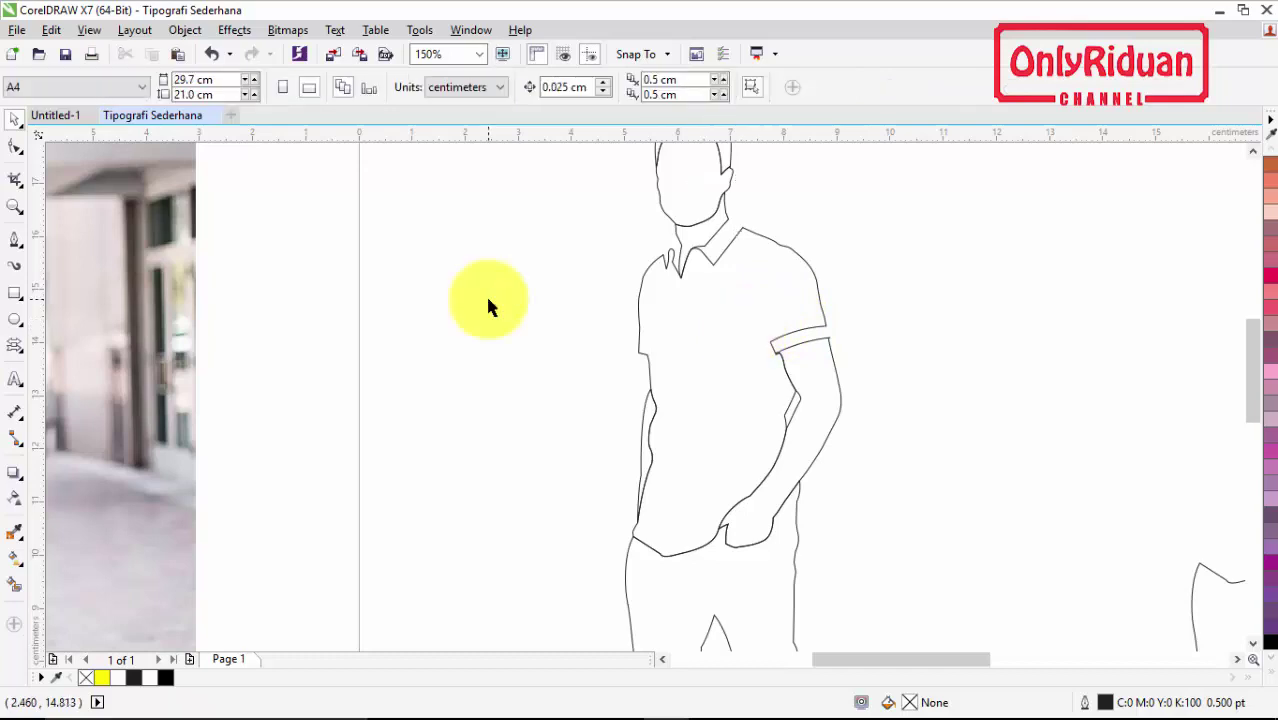
pyautogui.click(716, 327)
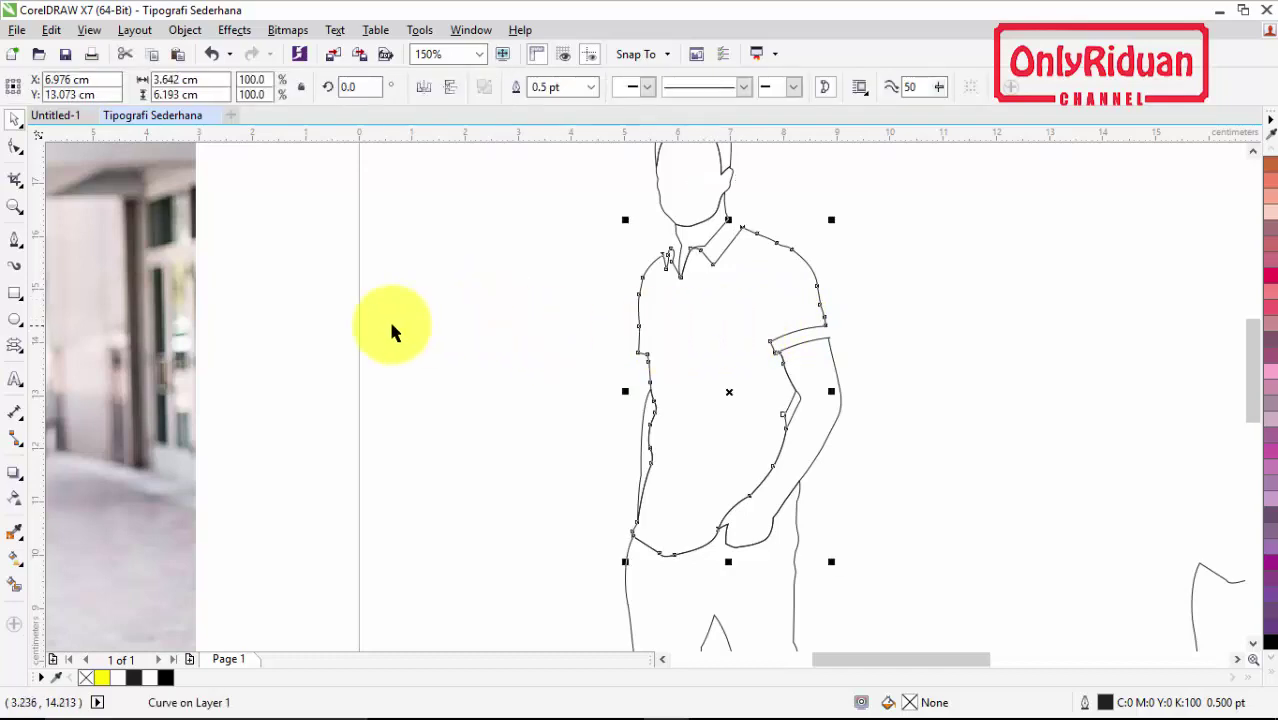
pyautogui.click(15, 381)
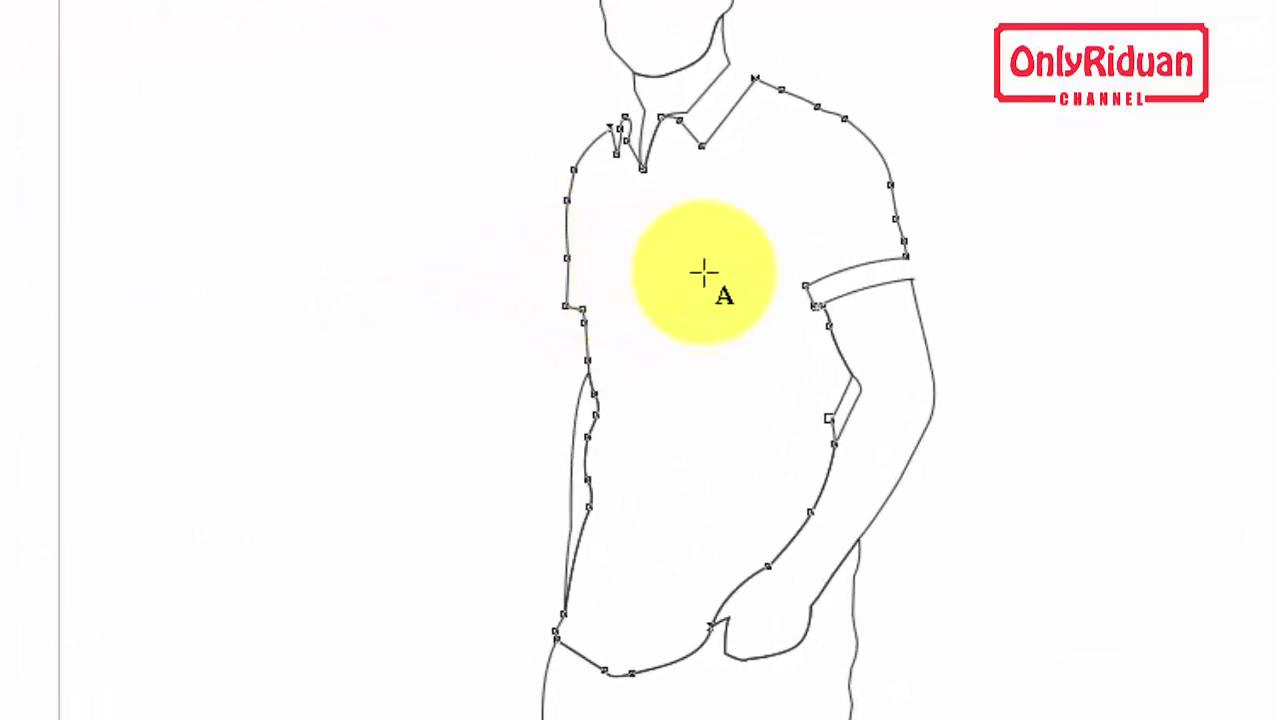
pyautogui.click(570, 240)
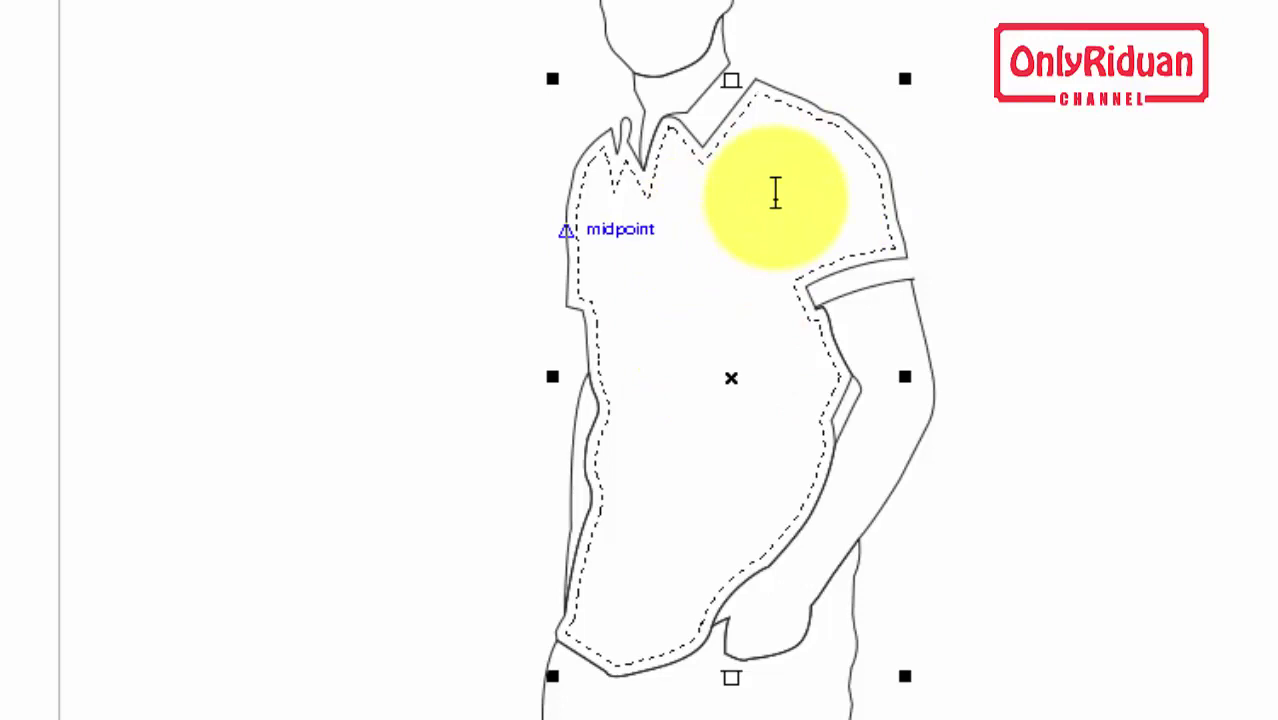
pyautogui.hotkey('ctrl', 'v')
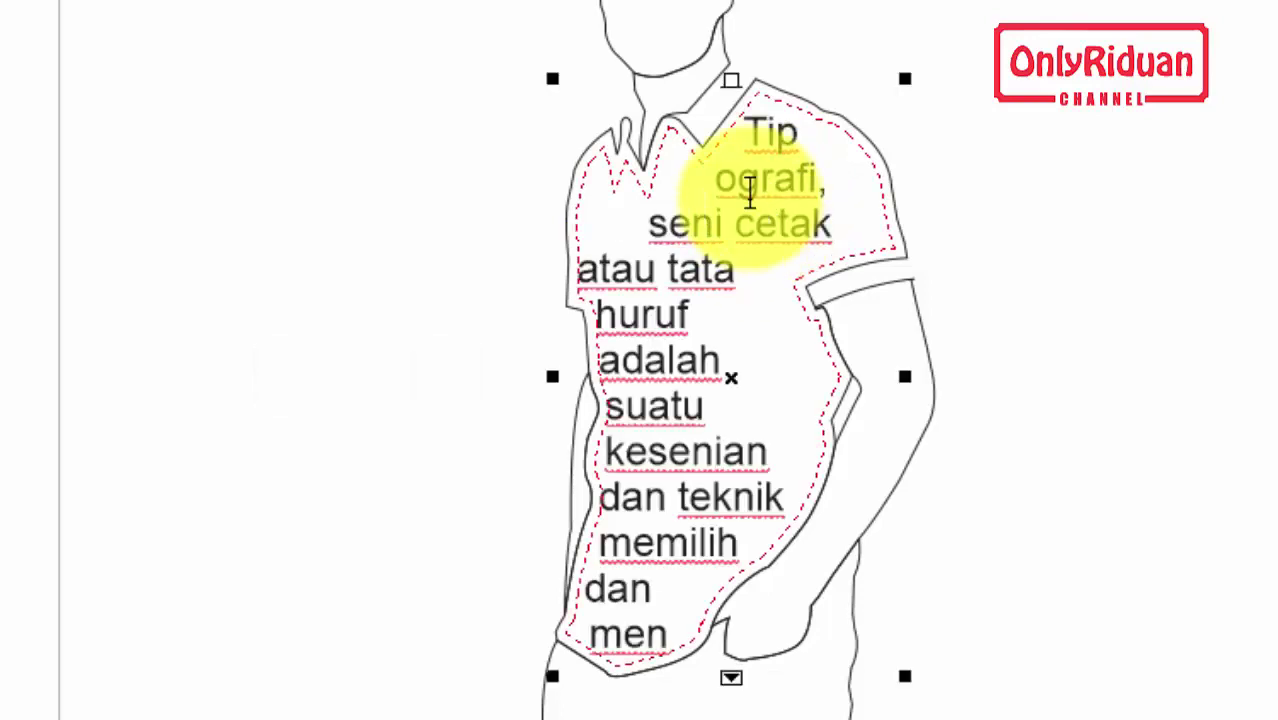
# Step: Set the font size of all the text inside the shirt to 4 pt
pyautogui.click(752, 183)
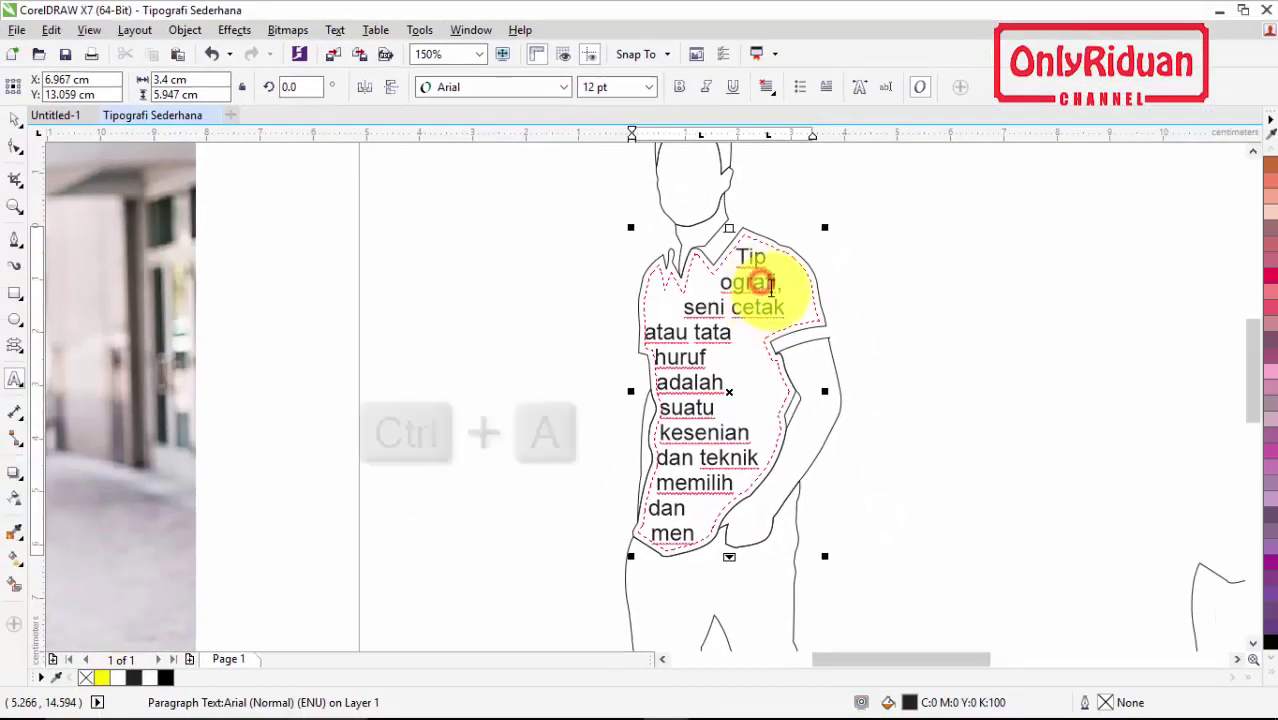
pyautogui.hotkey('ctrl', 'a')
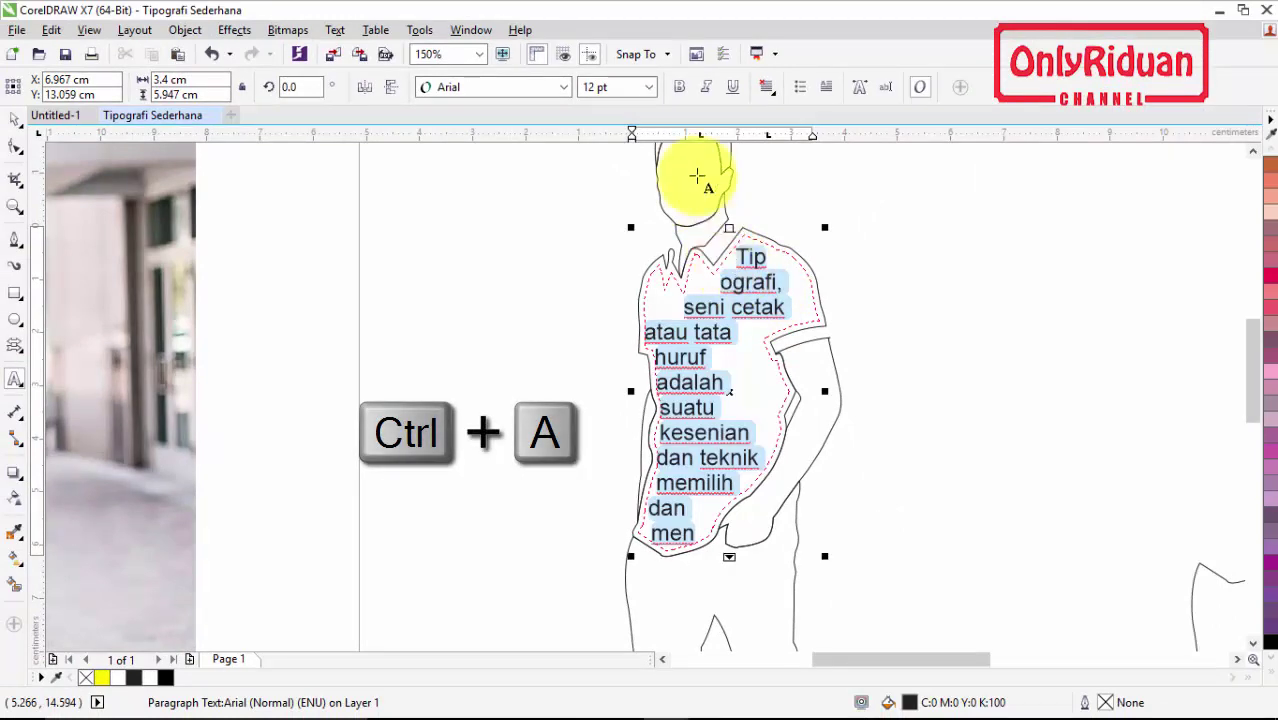
pyautogui.click(649, 87)
pyautogui.click(590, 121)
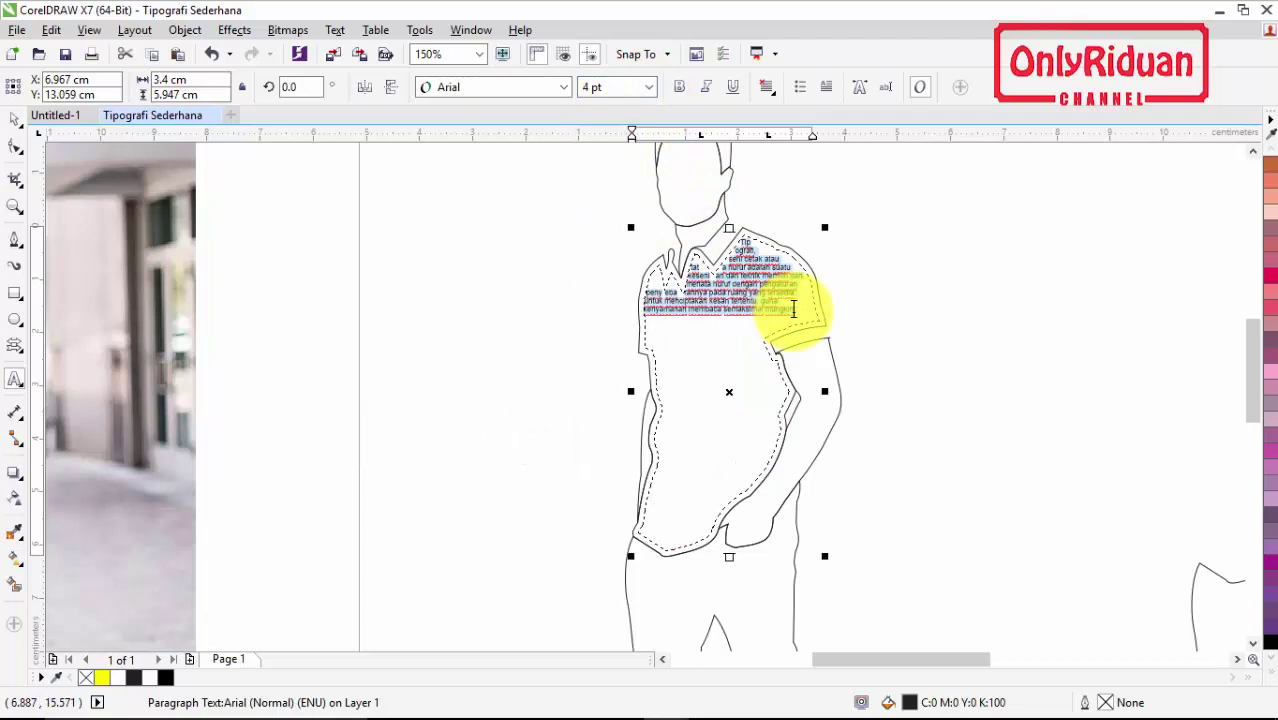
# Step: Copy the whole 4 pt paragraph inside the shirt and paste it repeatedly after its last sentence until the text reaches the shirt's hem
pyautogui.scroll(2, 793, 302)
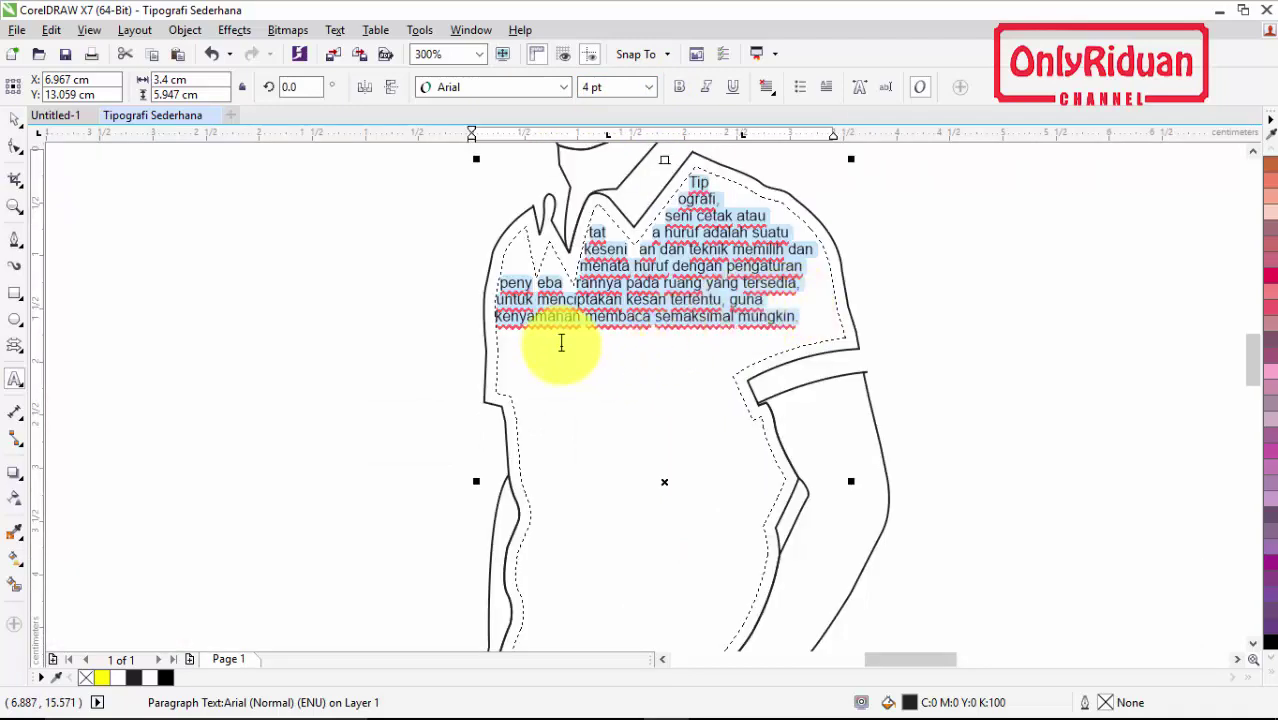
pyautogui.click(800, 318)
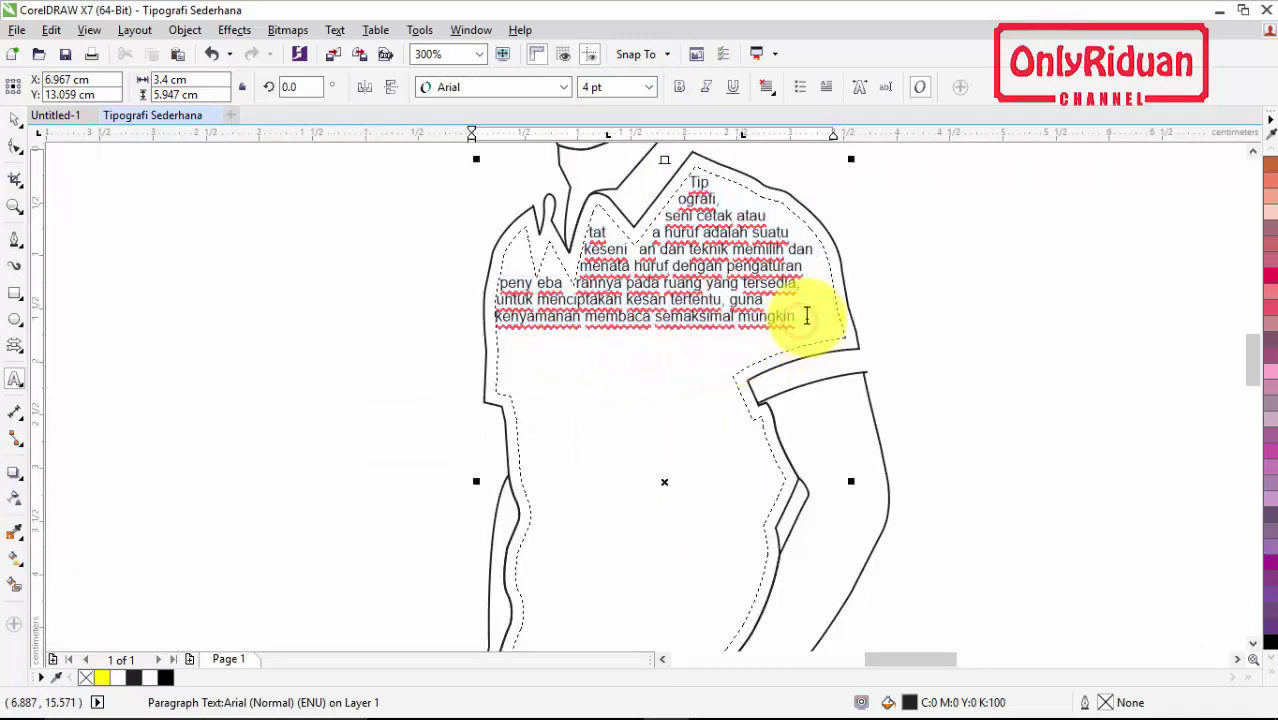
pyautogui.moveTo(804, 318); pyautogui.dragTo(699, 190)
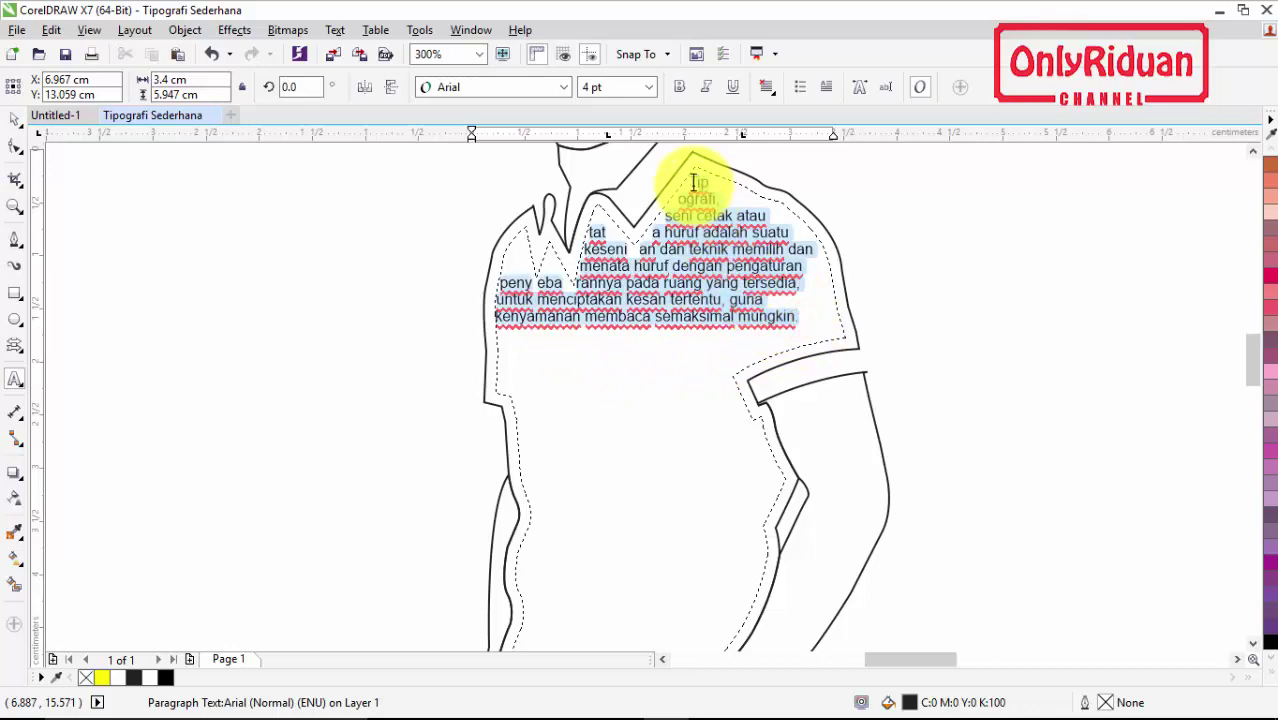
pyautogui.hotkey('ctrl', 'c')
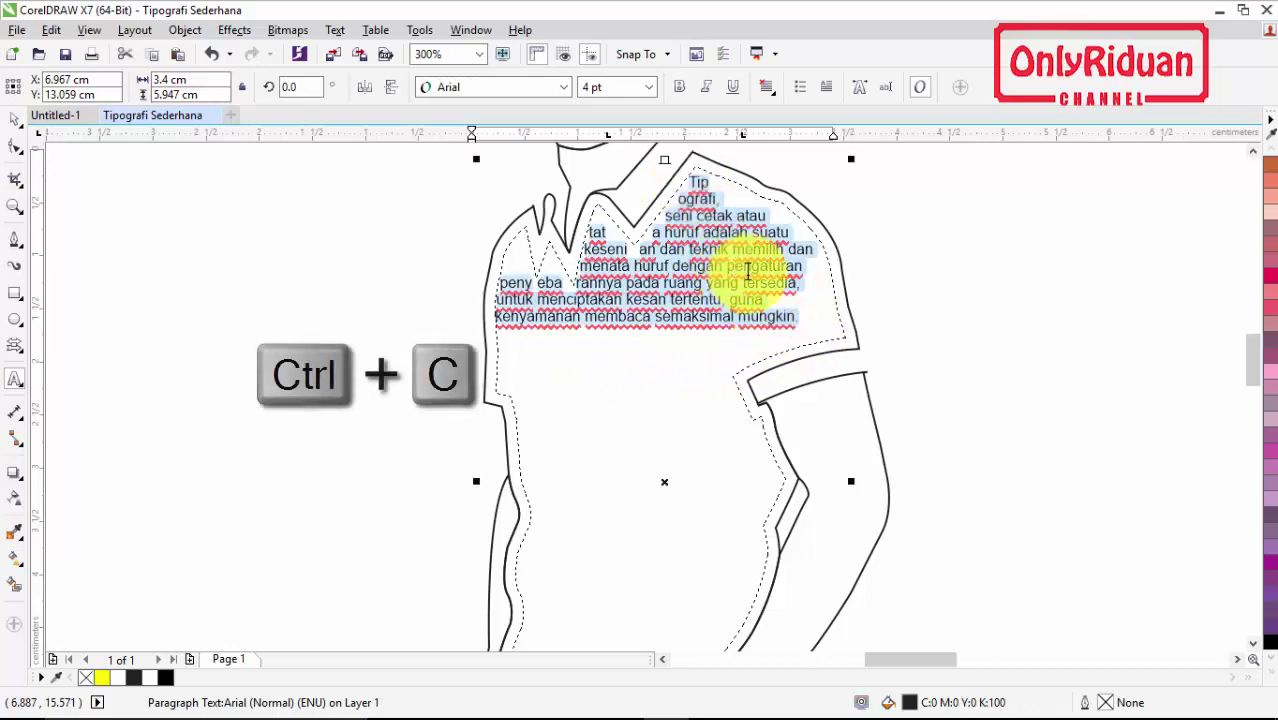
pyautogui.click(802, 318)
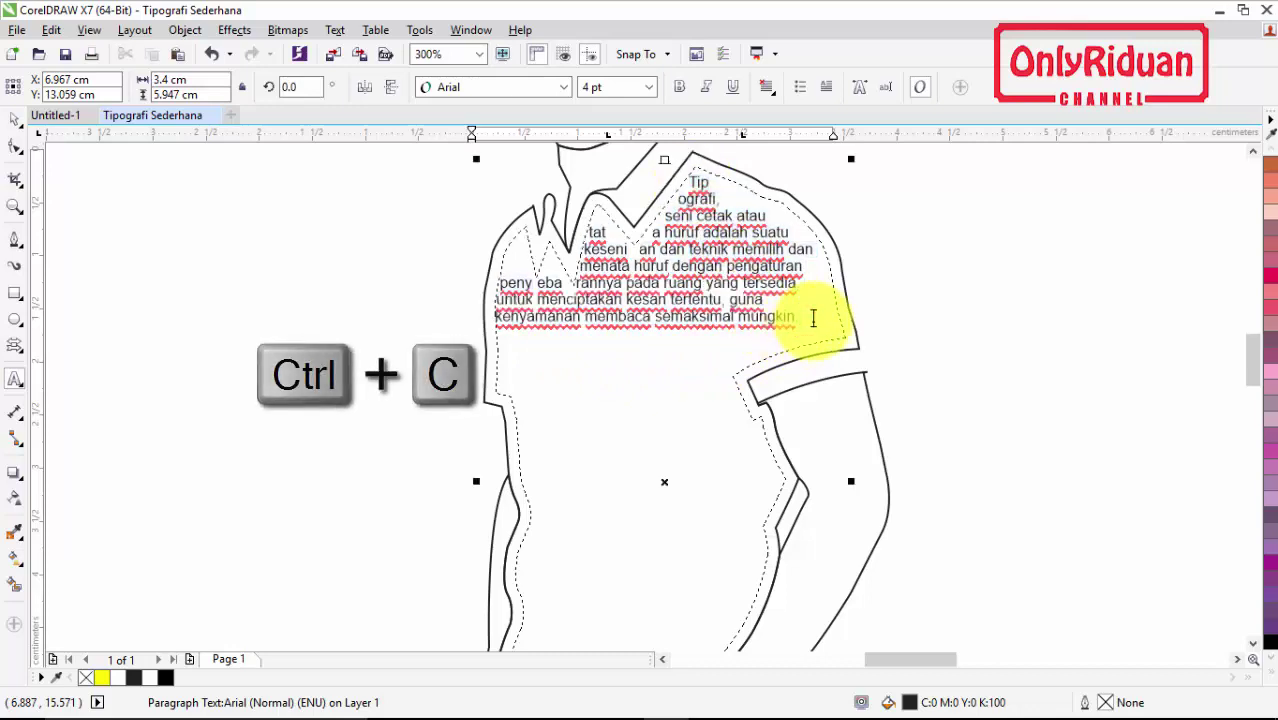
pyautogui.hotkey('ctrl', 'v')
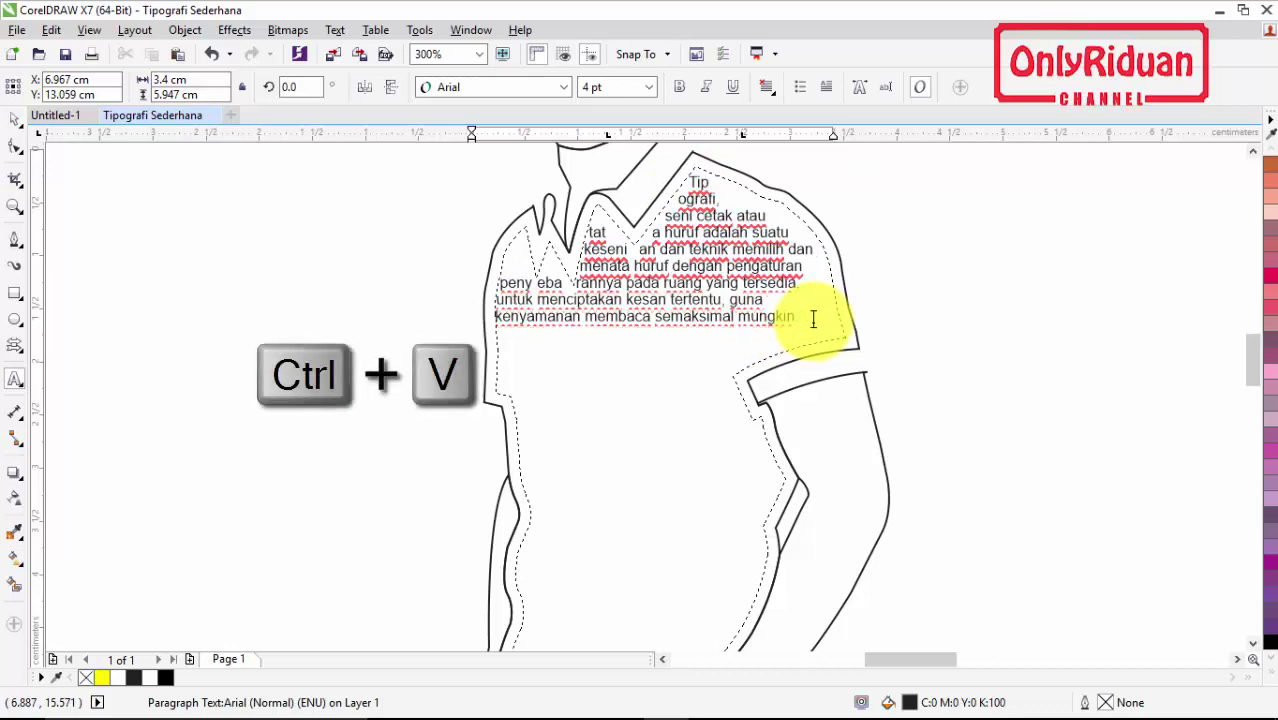
pyautogui.hotkey('ctrl', 'v')
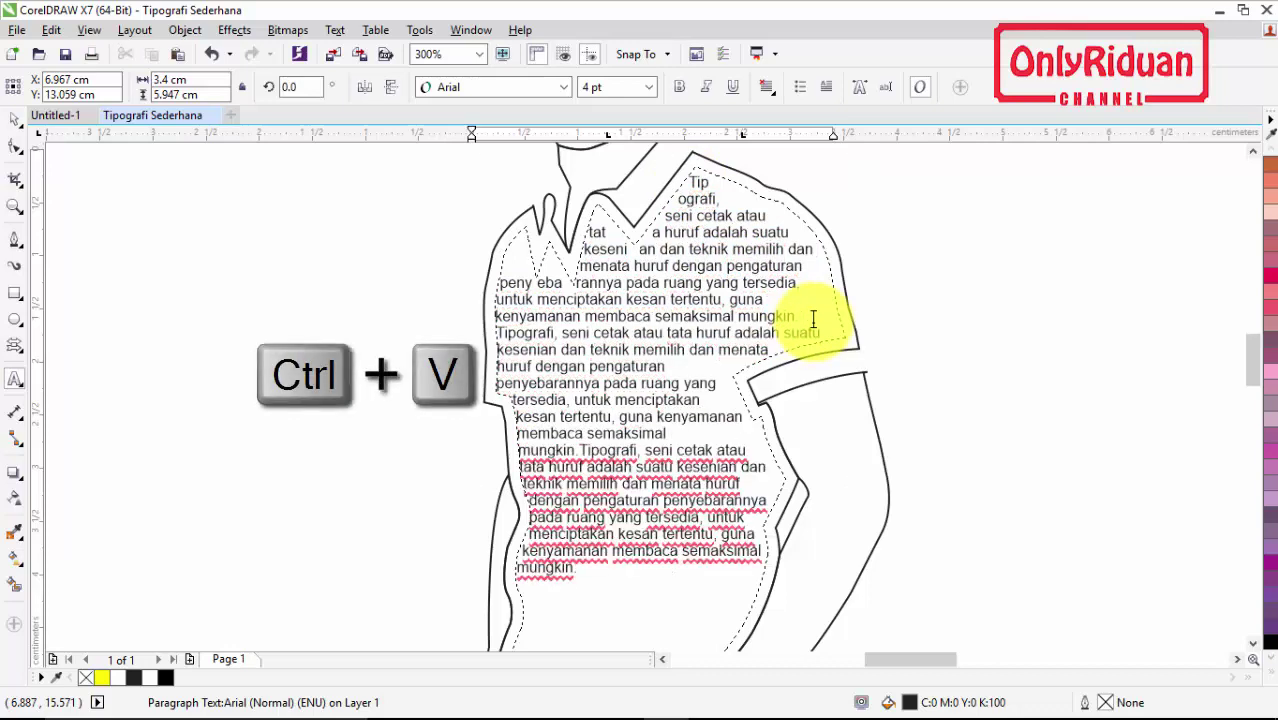
pyautogui.hotkey('ctrl', 'v')
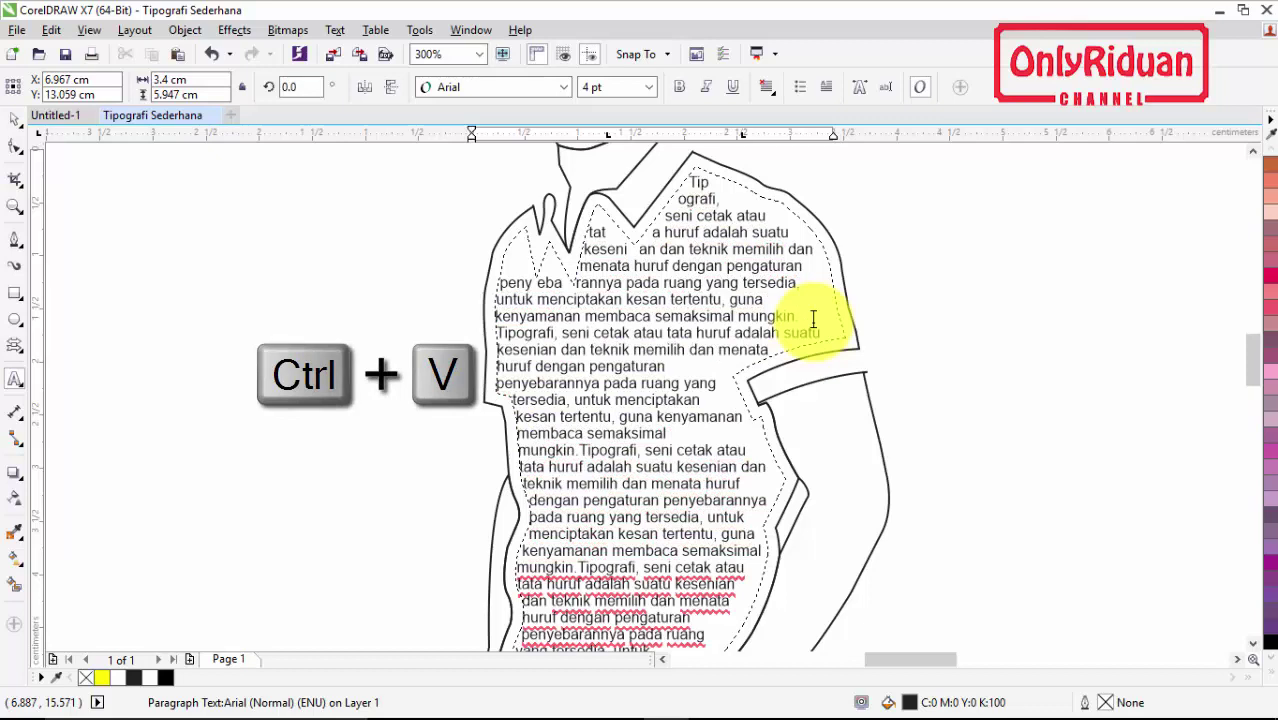
pyautogui.scroll(-3, 1255, 360)
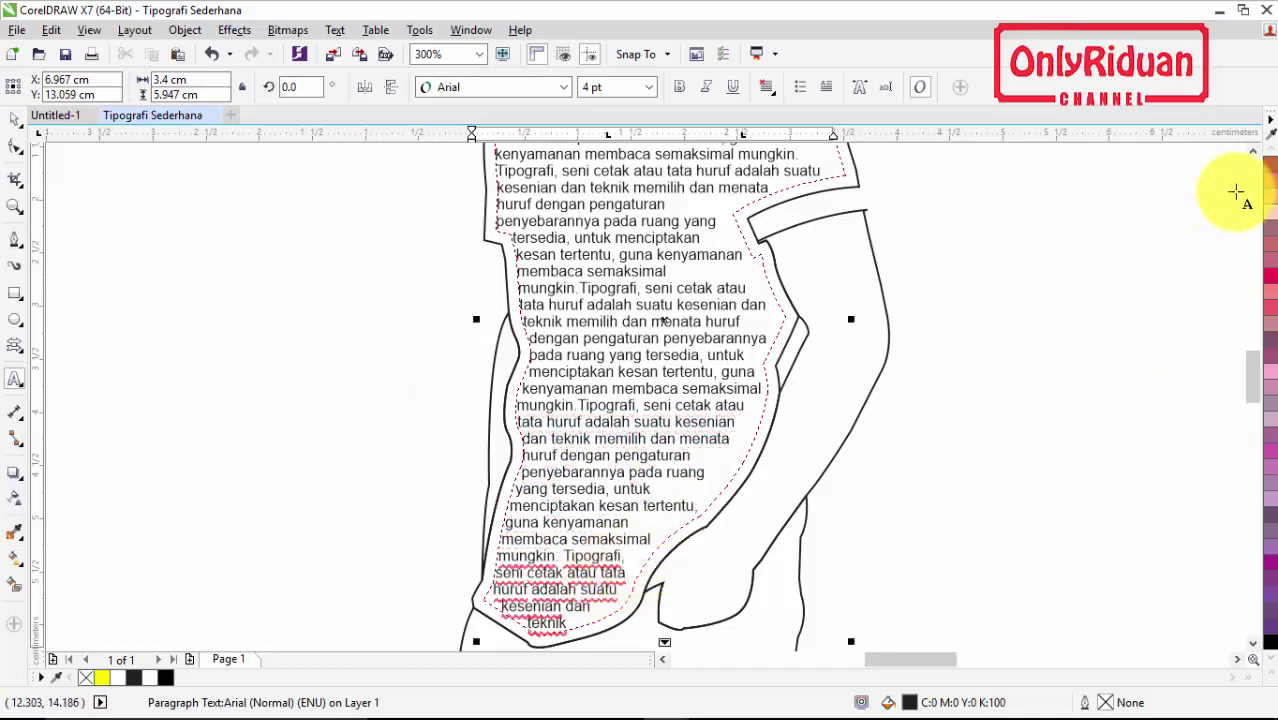
# Step: Adjust the spacing within the words "menata" and "kesenian" near the collar so their letters flow into the empty shoulder area of the shirt
pyautogui.click(1253, 151)
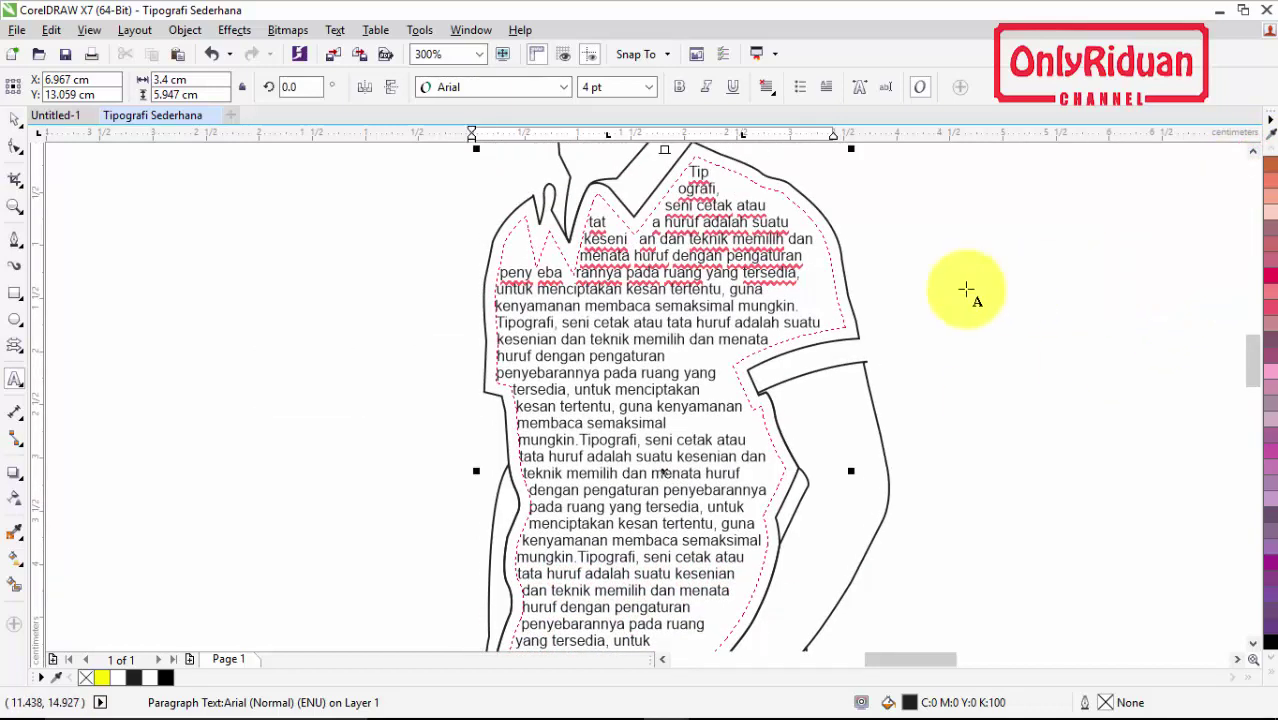
pyautogui.scroll(2, 516, 245)
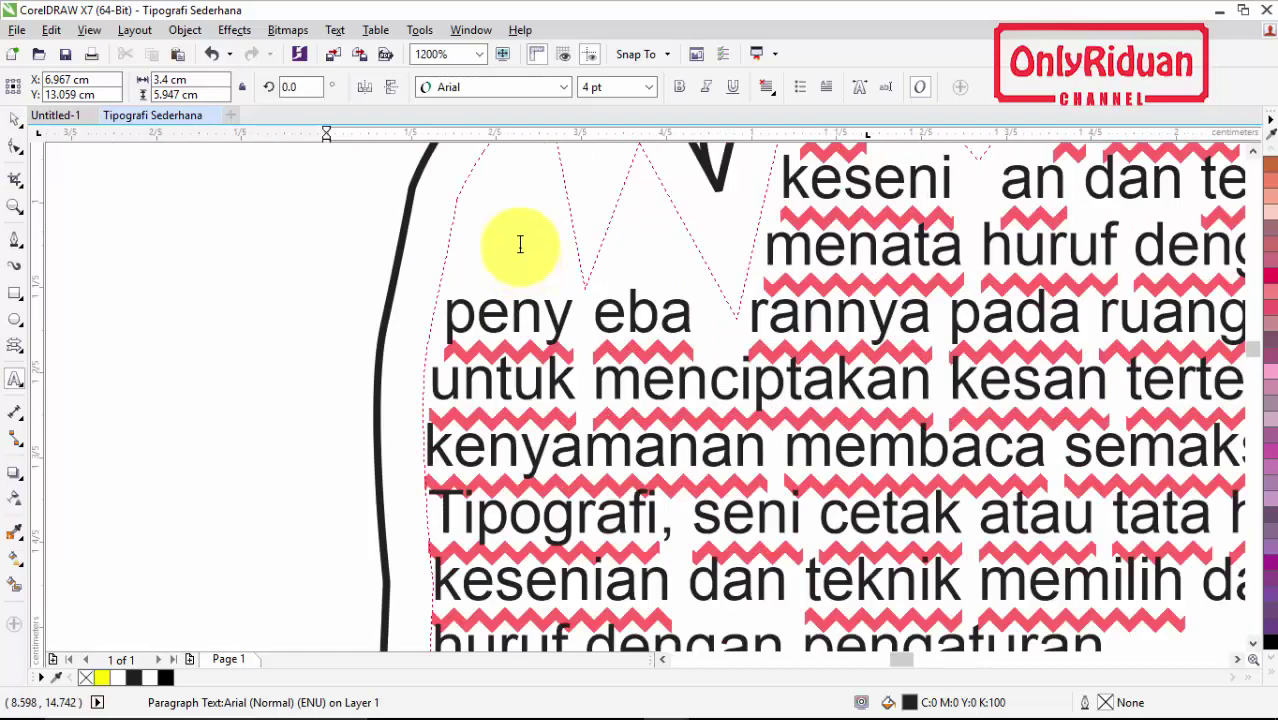
pyautogui.scroll(-1, 516, 245)
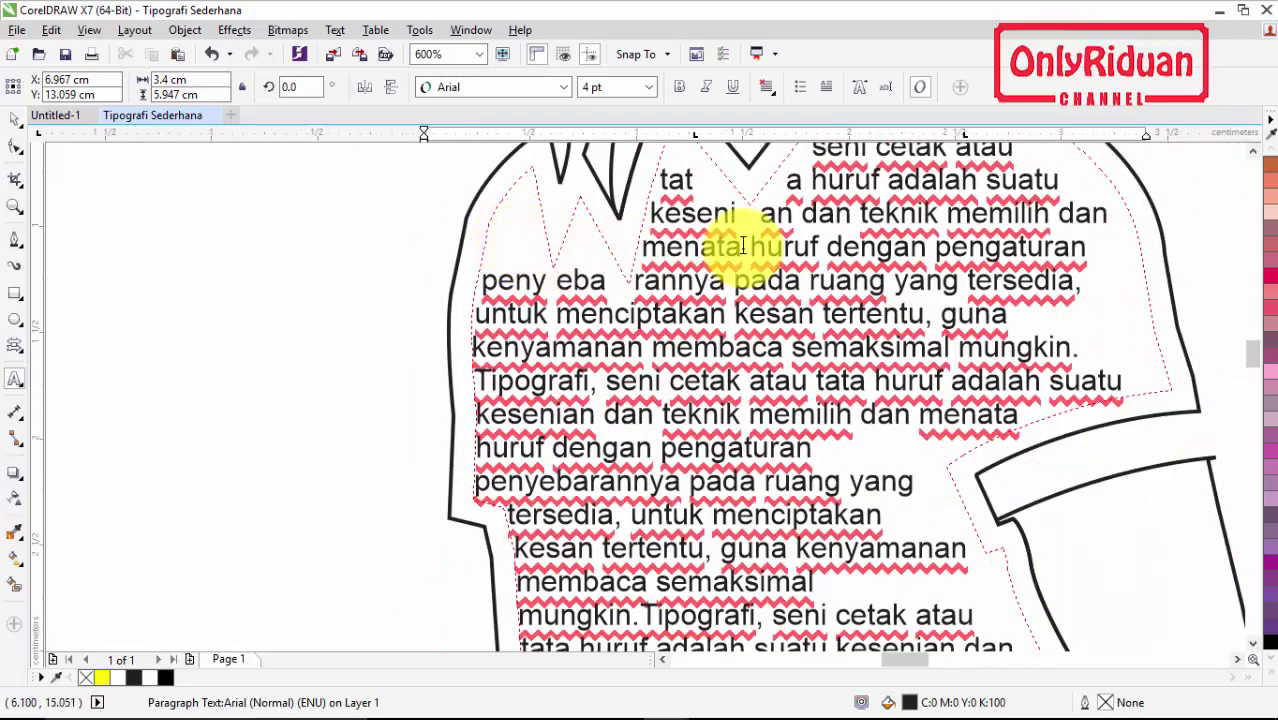
pyautogui.click(681, 250)
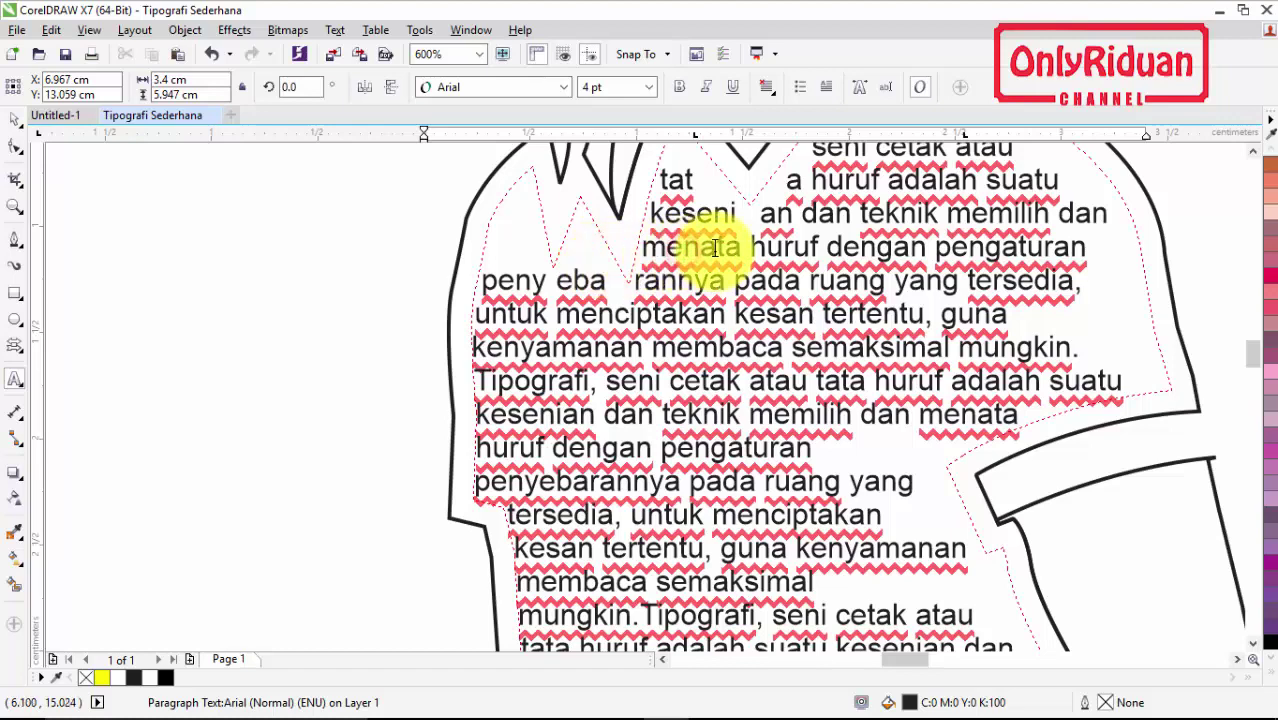
pyautogui.click(661, 250)
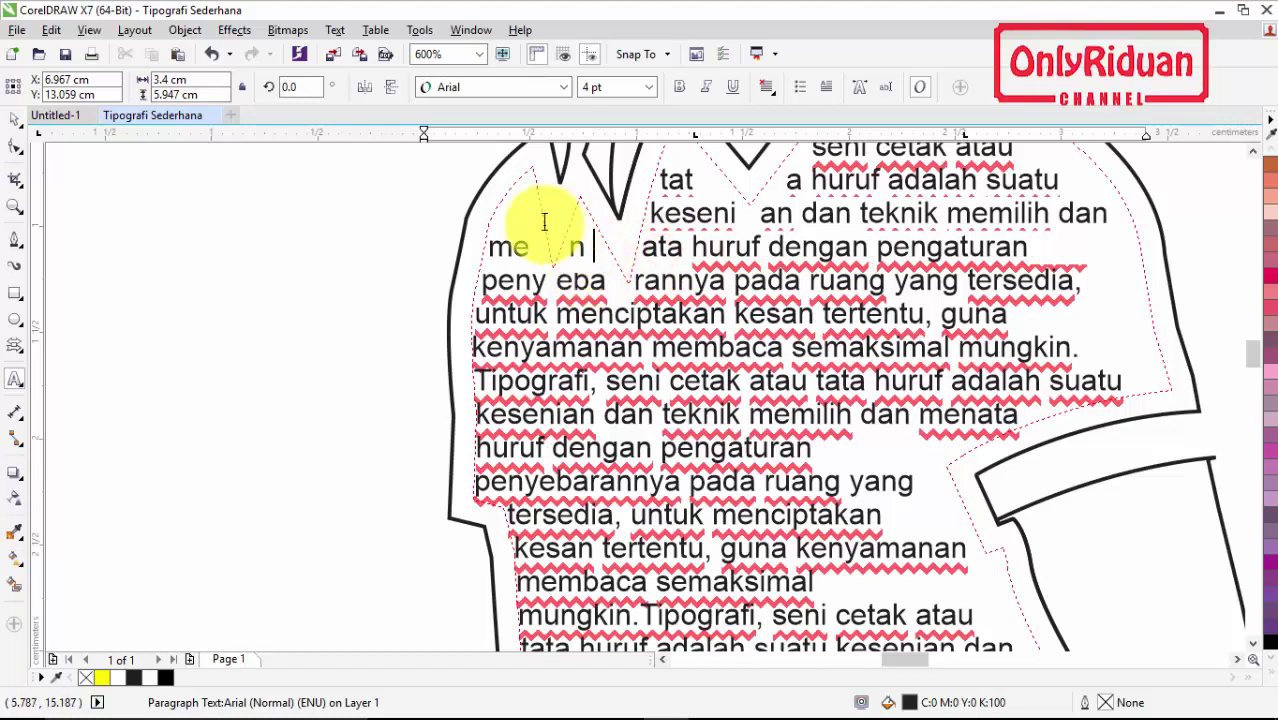
pyautogui.click(681, 215)
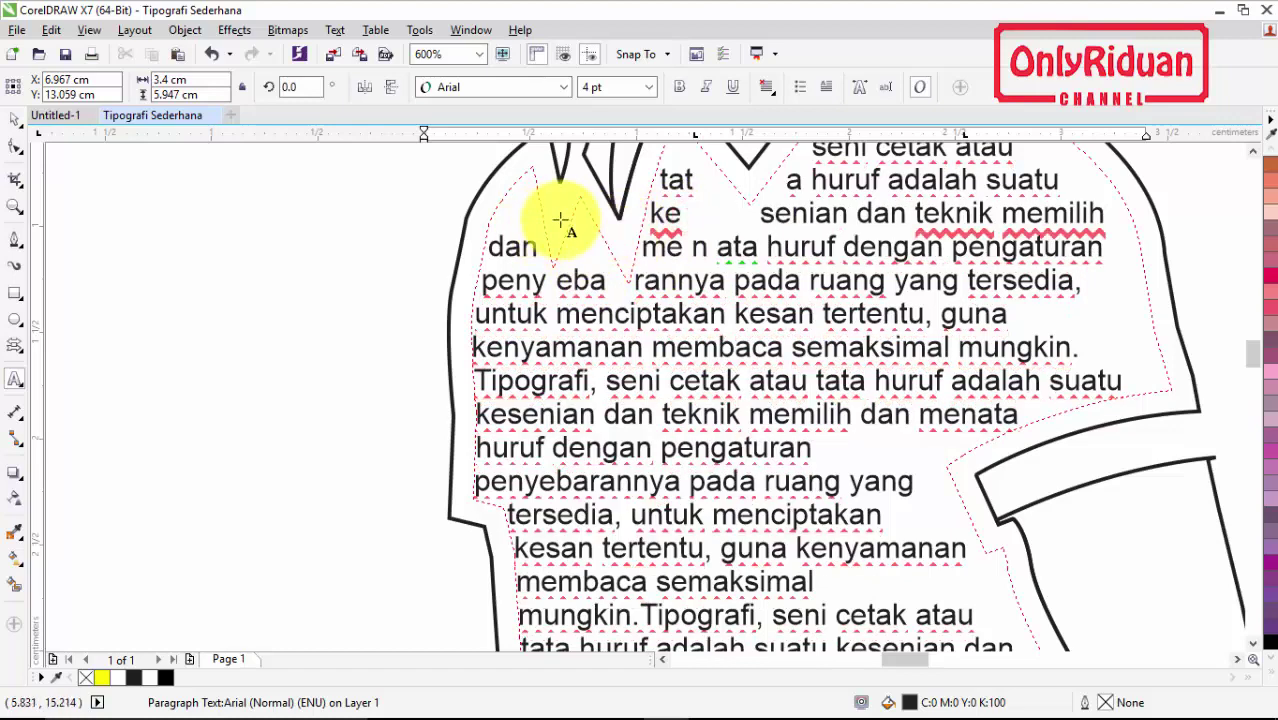
pyautogui.press('BackSpace')
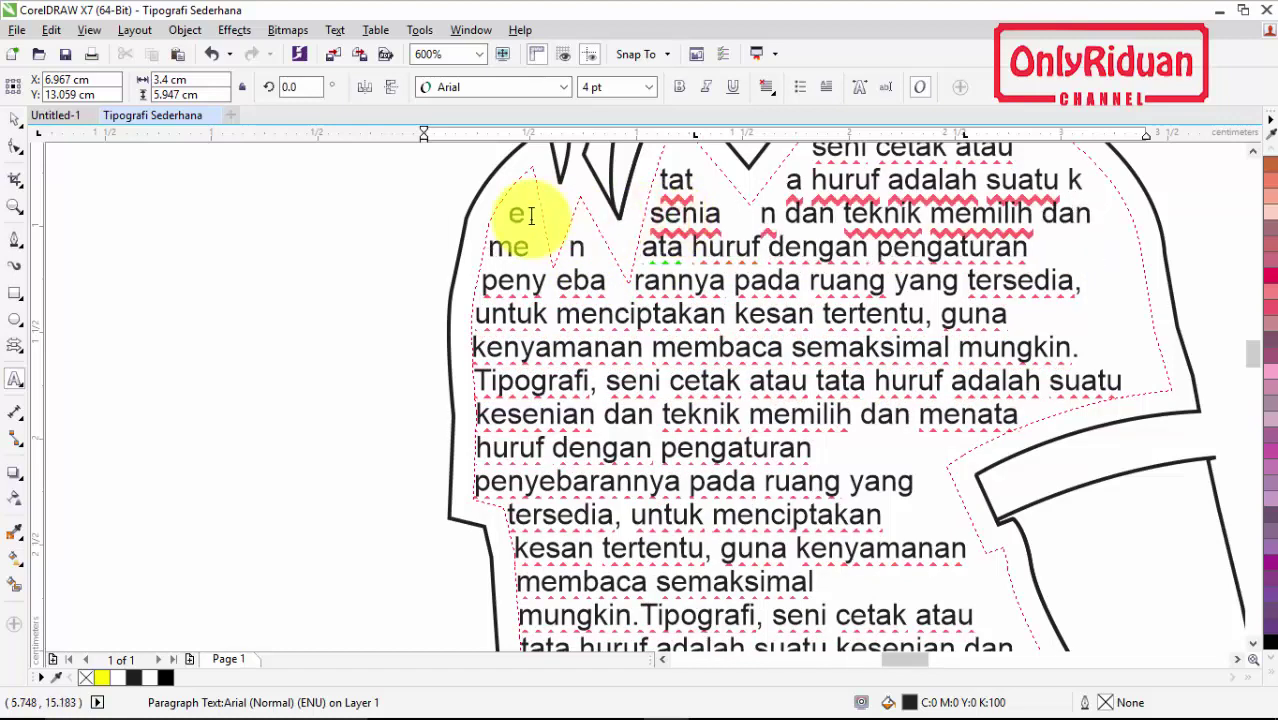
pyautogui.scroll(-3, 699, 171)
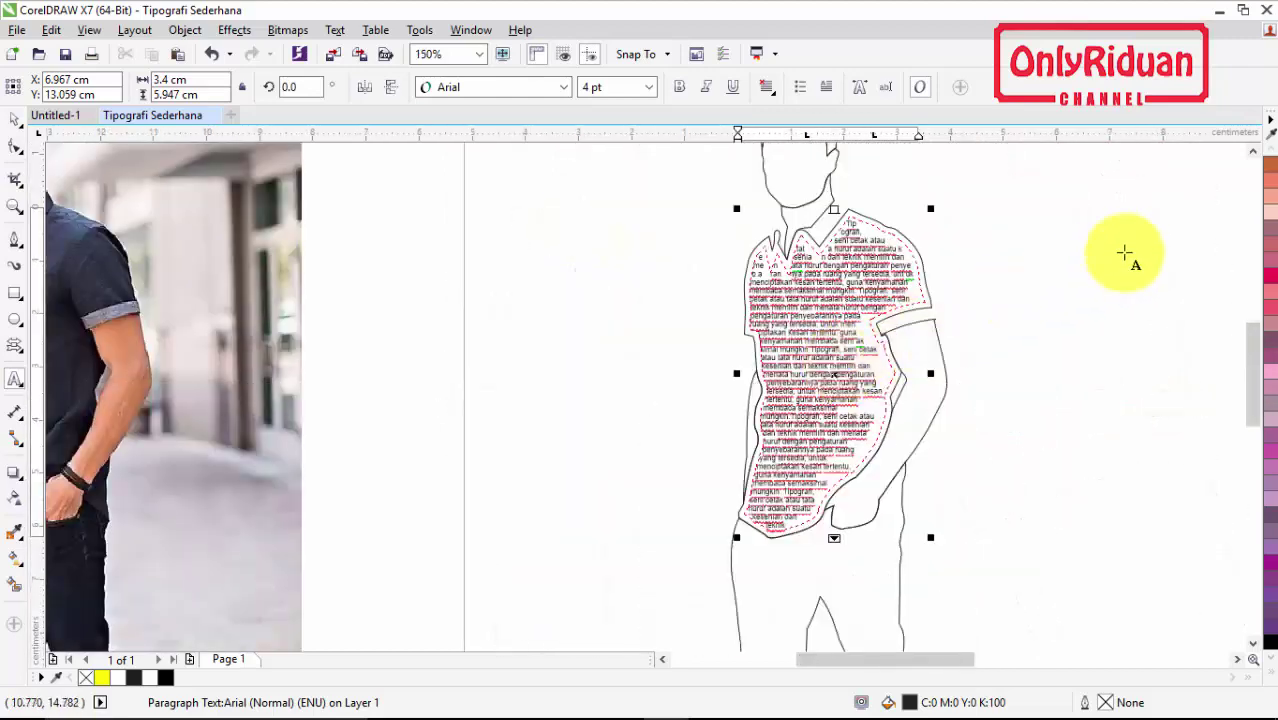